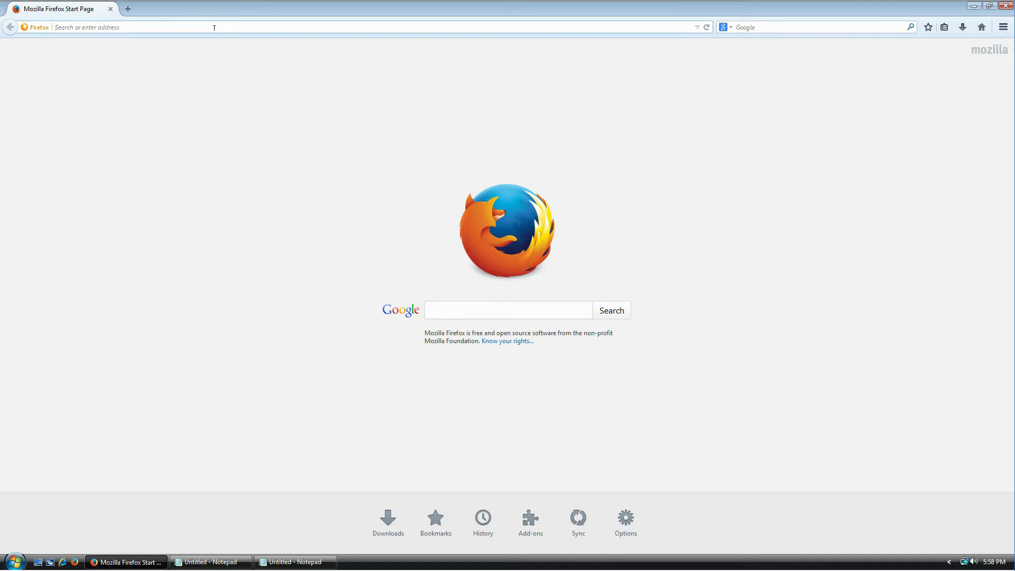
Step: Load keepass.info and open the 'KeePass 2.27 released' news announcement
type("keepass.info")
key("Return")
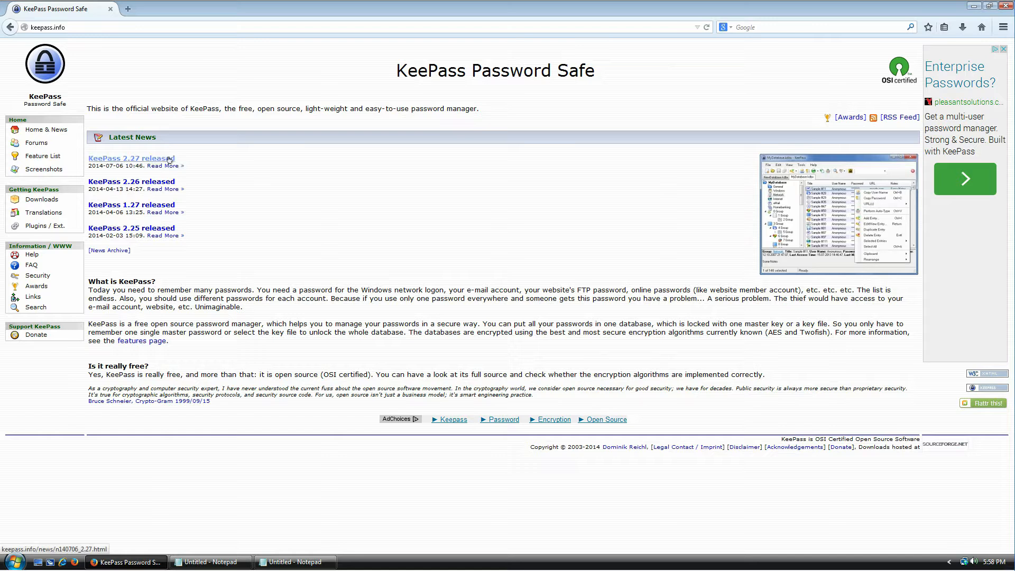
left_click(139, 159)
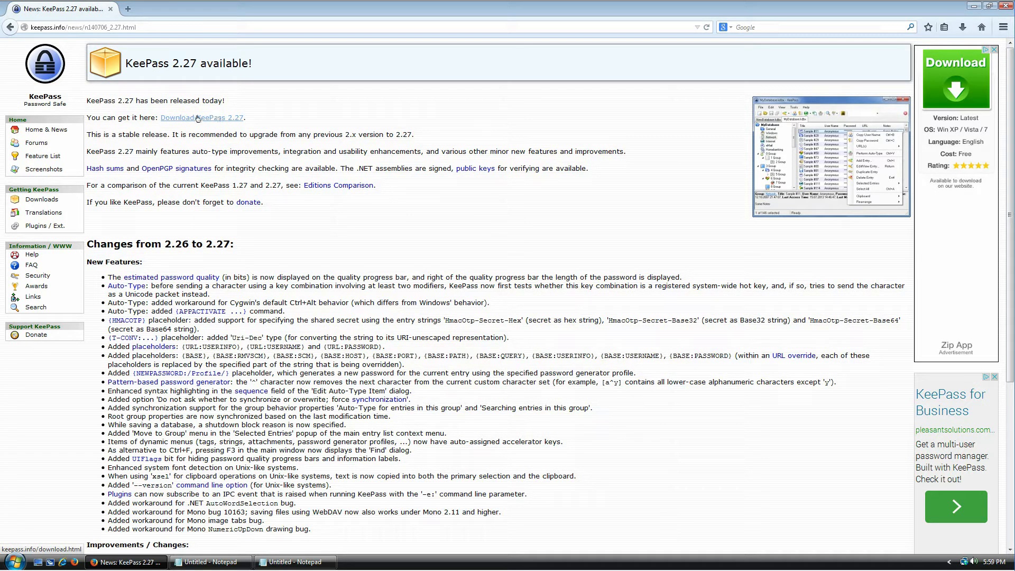
Step: On the Downloads page, highlight the Classic Edition heading, description and prerequisites
left_click(223, 119)
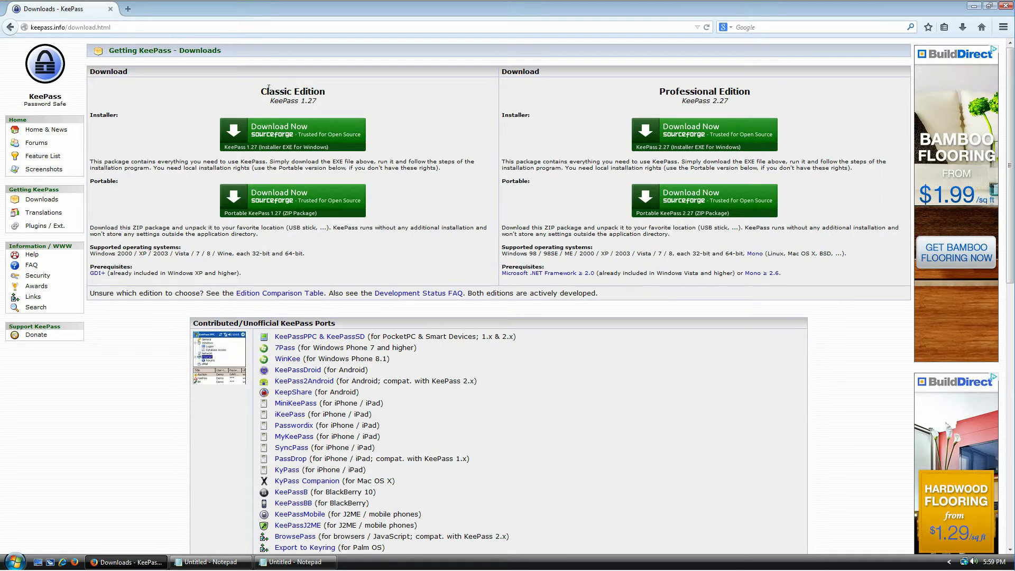
mouse_move(260, 92)
left_mouse_down()
mouse_move(325, 92)
mouse_move(272, 100)
left_mouse_up()
left_click_drag(658, 91, 782, 106)
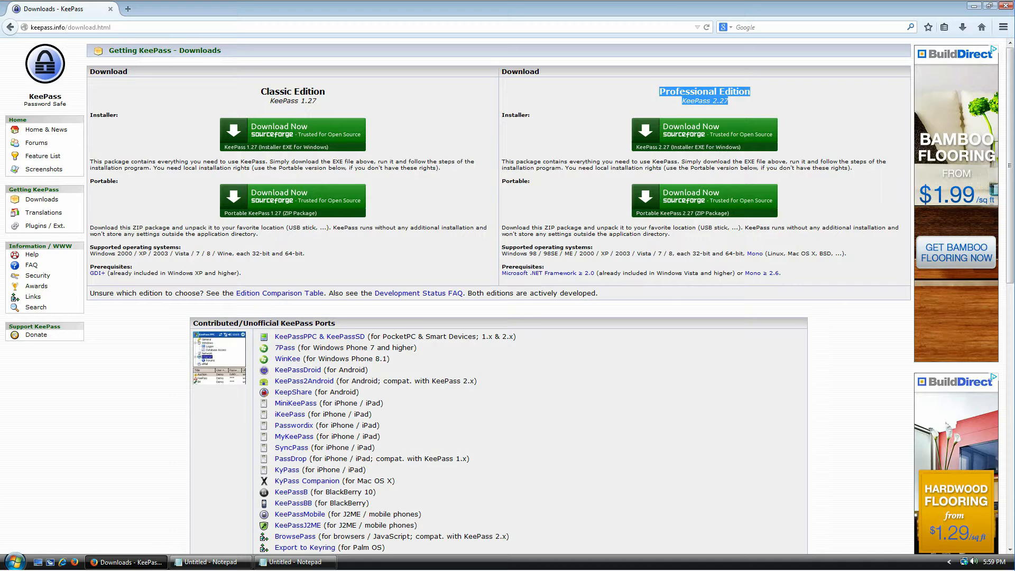
left_click(769, 100)
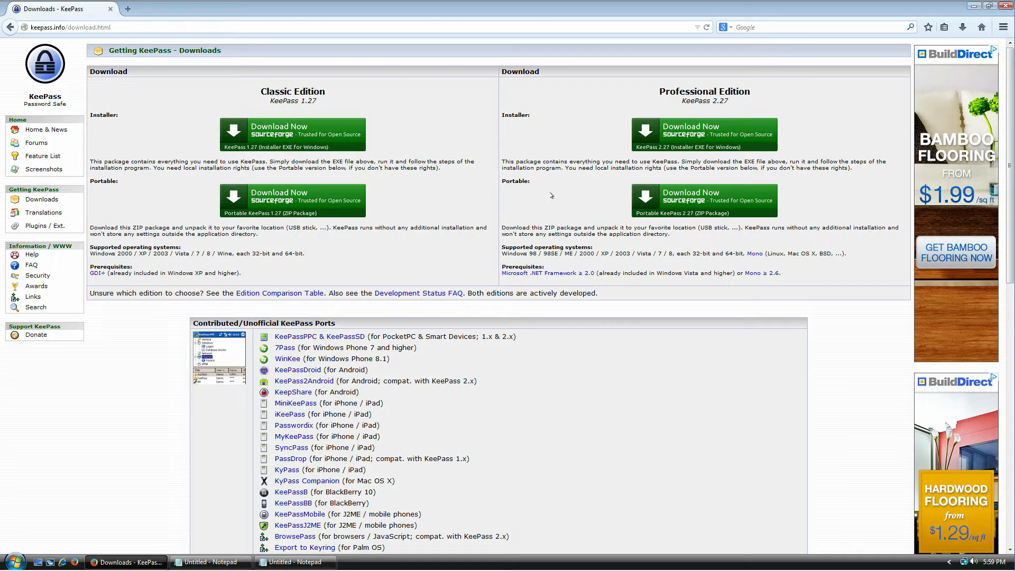
left_click_drag(312, 92, 266, 92)
left_click_drag(256, 273, 95, 262)
left_click(211, 273)
left_click_drag(165, 272, 227, 274)
left_click(286, 276)
Step: Highlight the Professional Edition heading, prerequisites, Vista note and installer label
left_click_drag(753, 94, 669, 92)
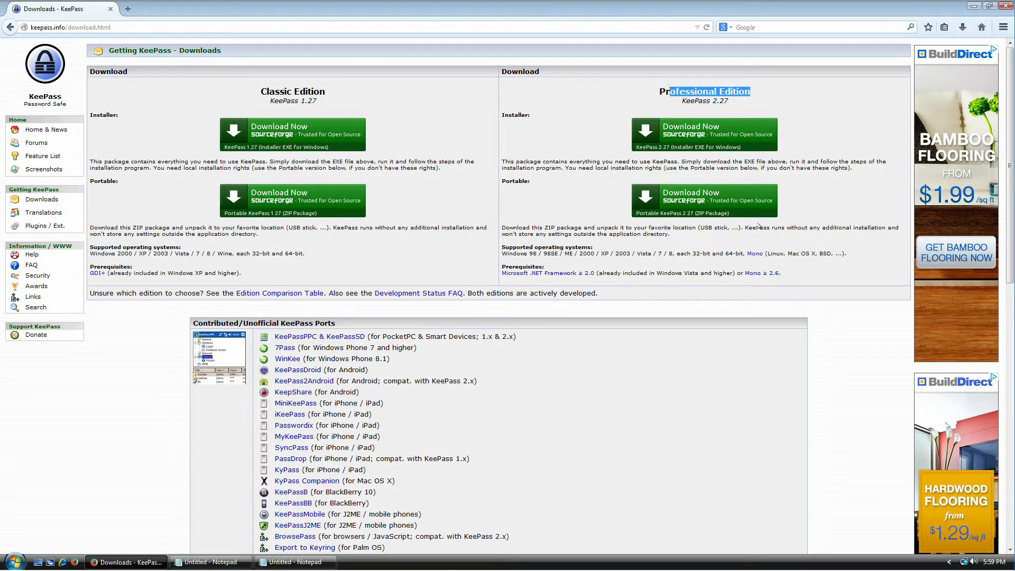
left_click_drag(785, 276, 507, 275)
left_click(604, 271)
left_click_drag(655, 273, 722, 271)
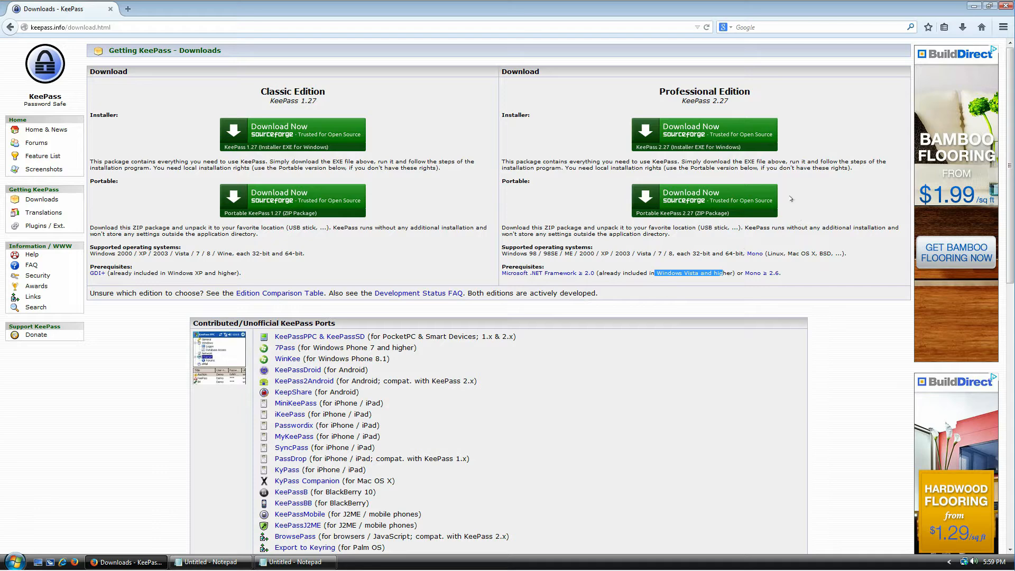
left_click(719, 137)
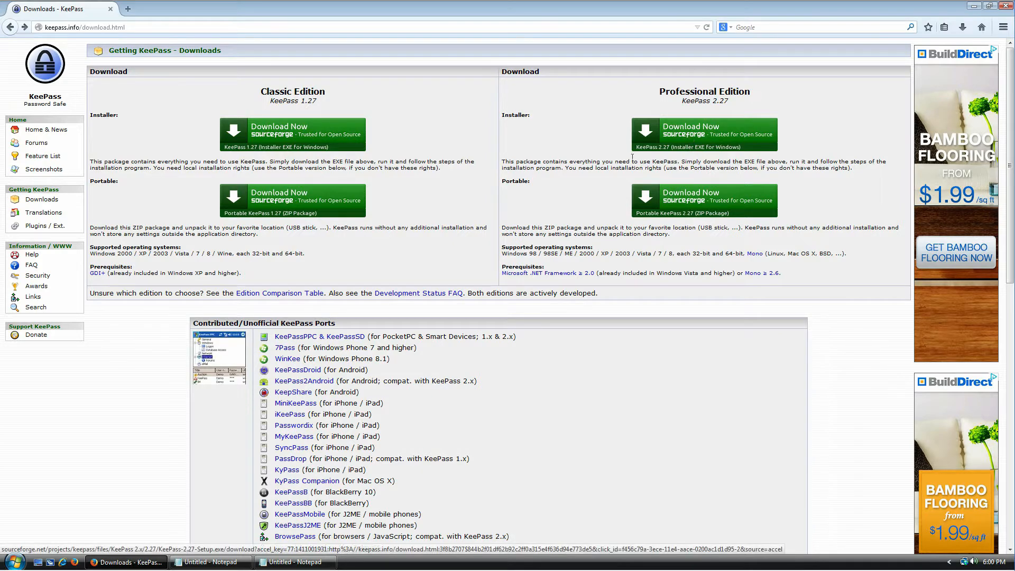
left_click_drag(516, 115, 564, 148)
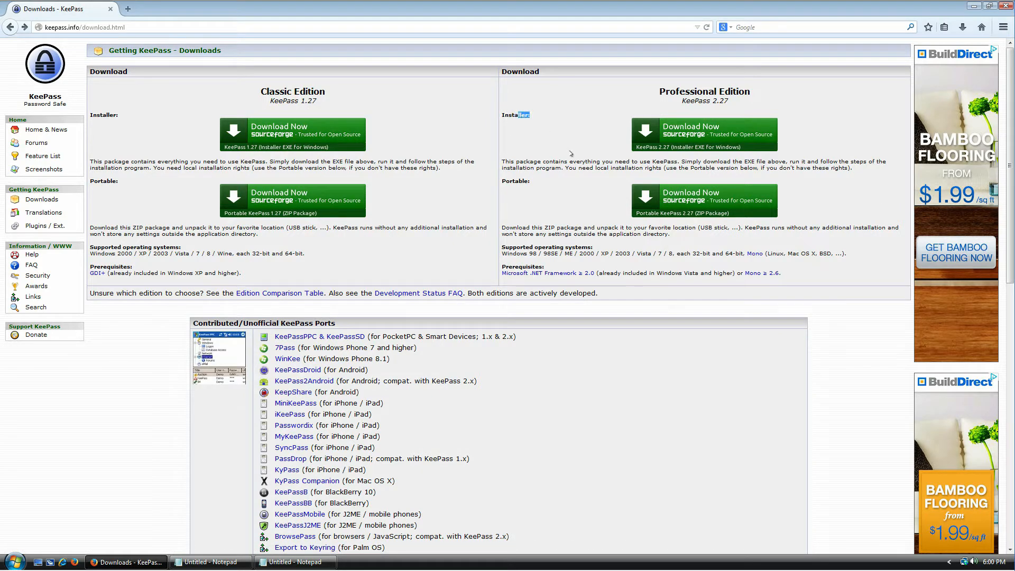
left_click(506, 180)
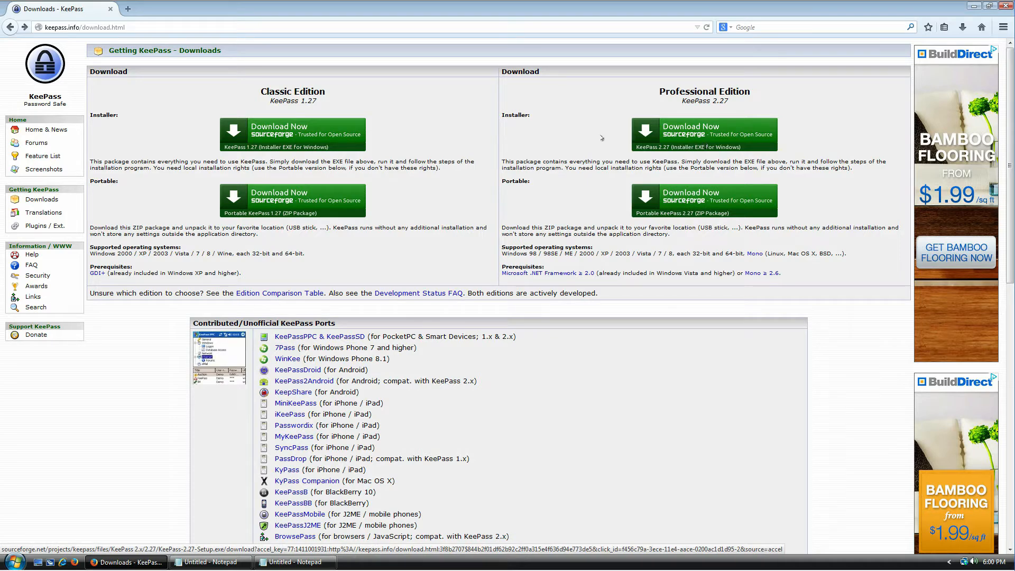
left_click_drag(517, 115, 572, 114)
left_click(572, 113)
Step: Download and save KeePass-2.27-Setup.exe, then run it from Firefox's downloads
left_click(689, 136)
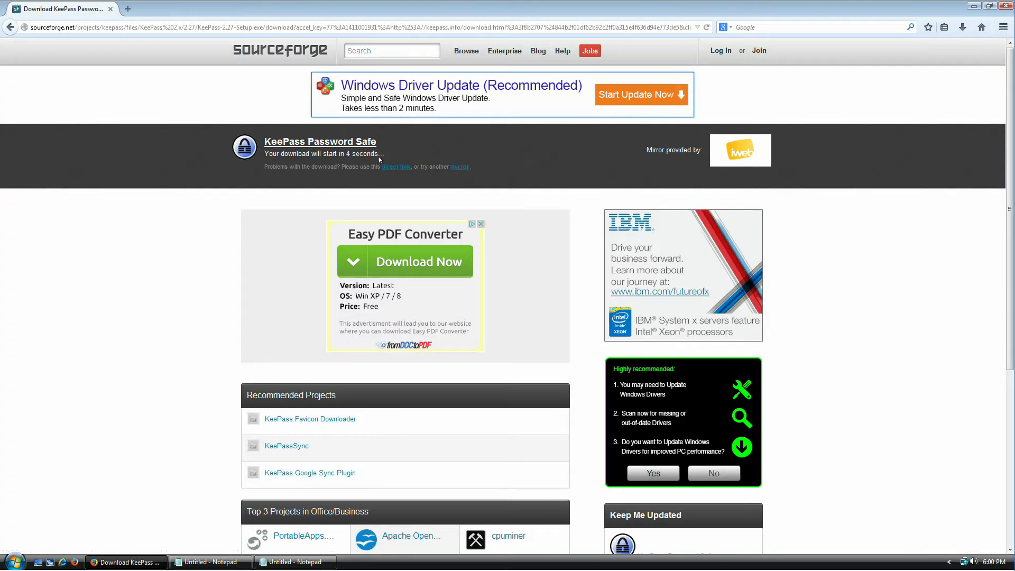
left_click_drag(345, 154, 365, 161)
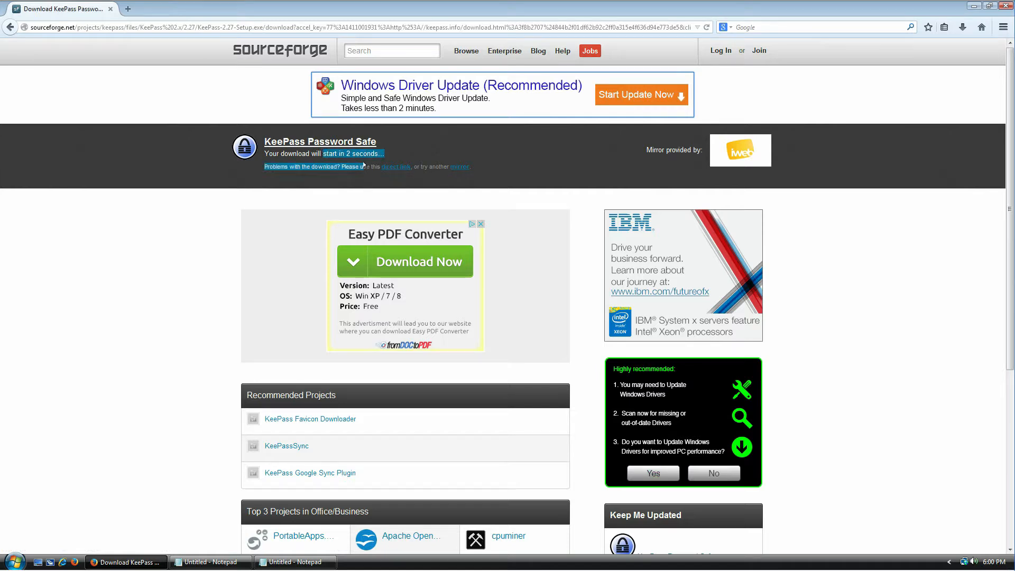
left_click(335, 160)
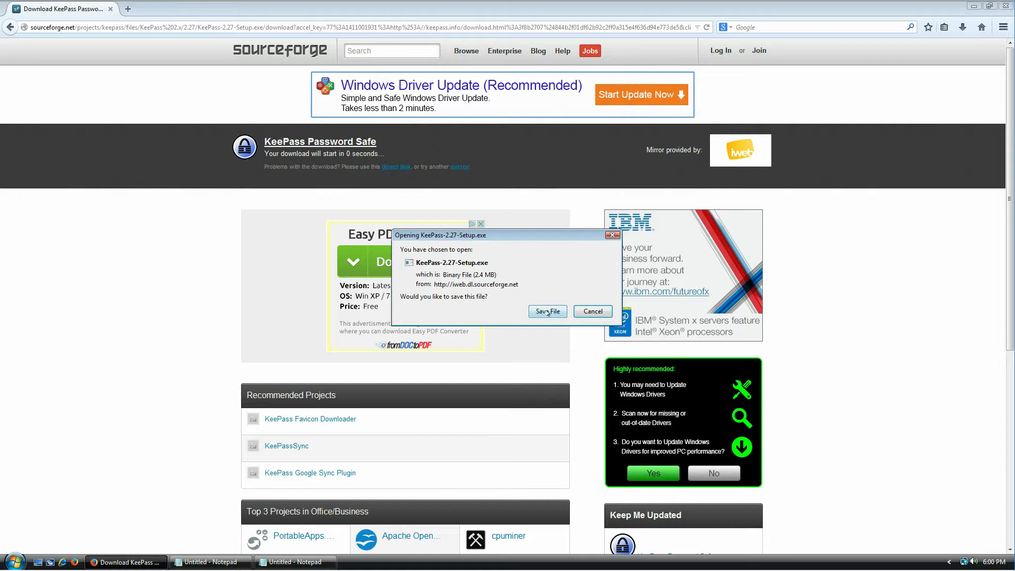
left_click(548, 312)
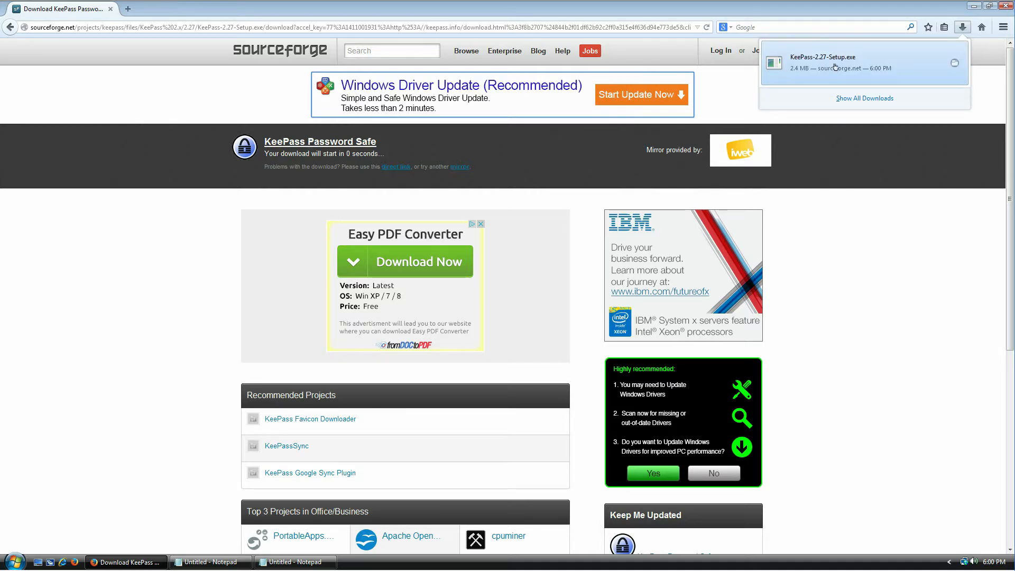
left_click(836, 66)
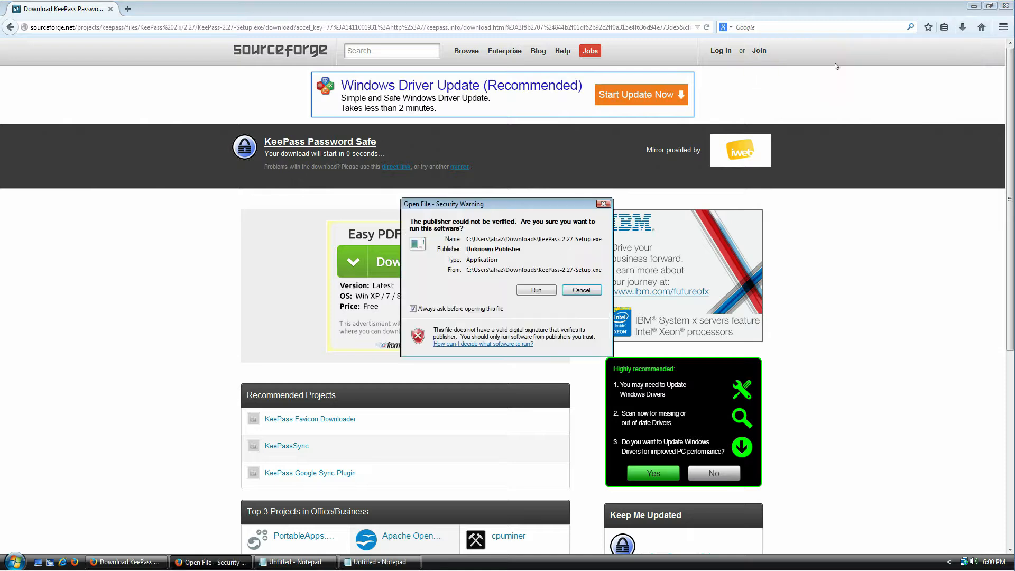
Step: Run the installer in English, accept the licence, and keep the default folder and components
left_click(535, 290)
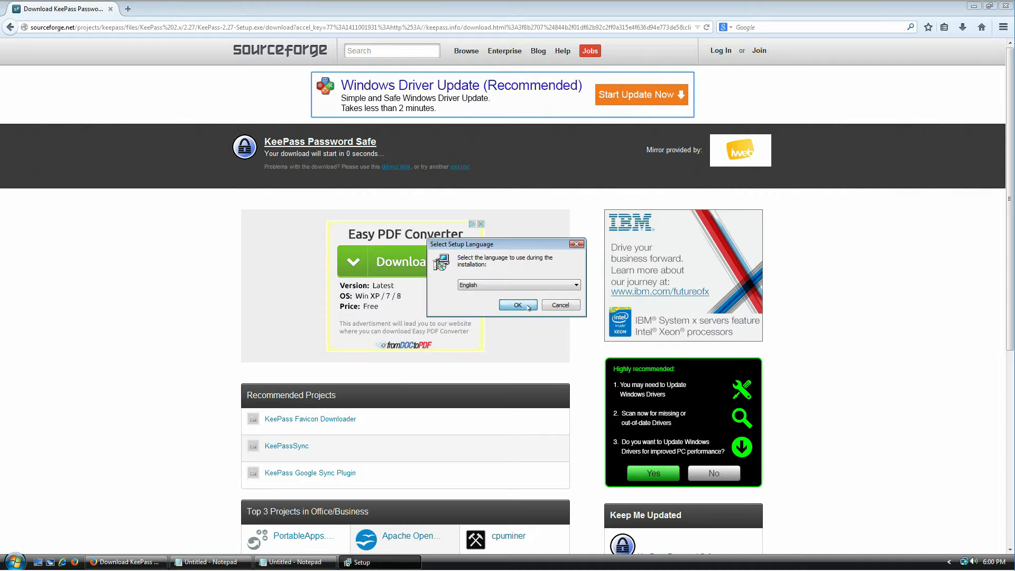
left_click(529, 306)
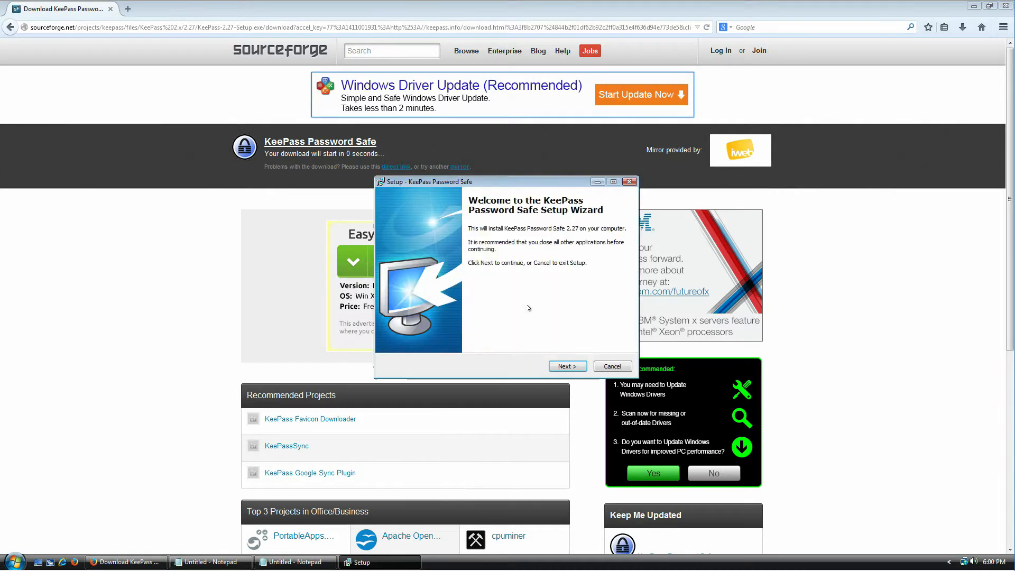
left_click(568, 366)
left_click(450, 334)
left_click(567, 365)
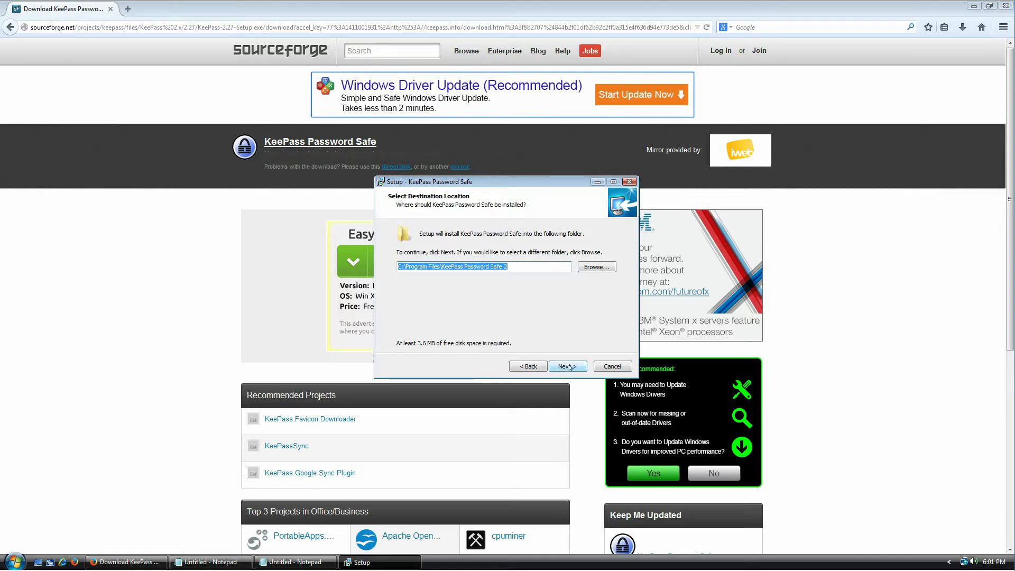
left_click(570, 367)
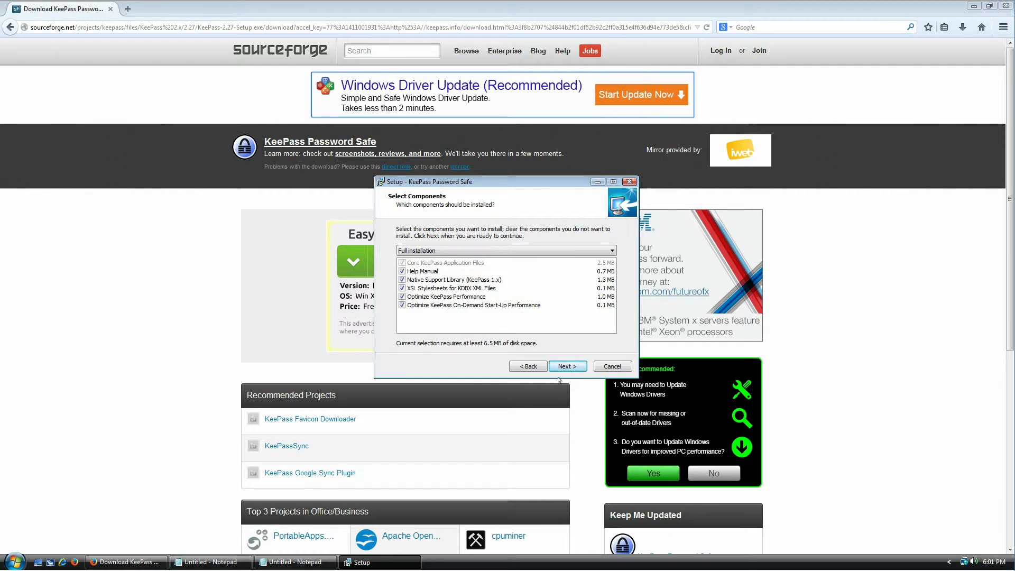
left_click(584, 366)
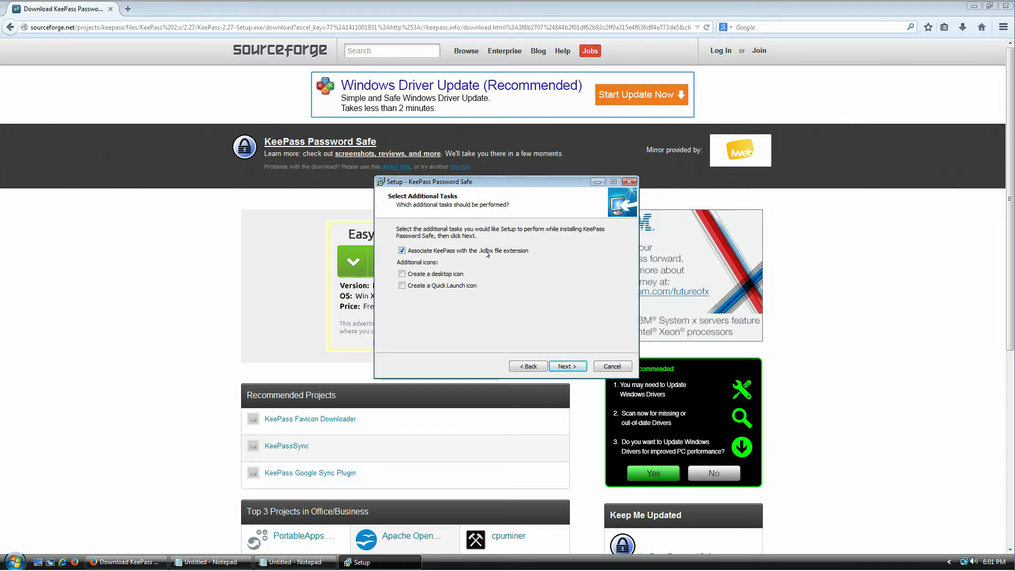
Step: Associate .kdbx files with KeePass, close the SourceForge tab, and start the installation
left_click(488, 254)
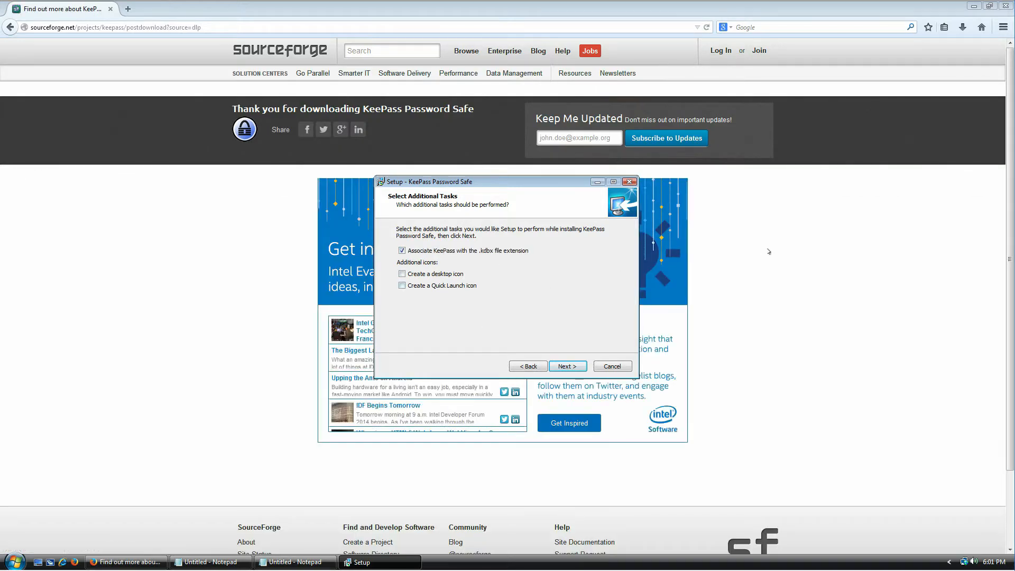
left_click(1007, 10)
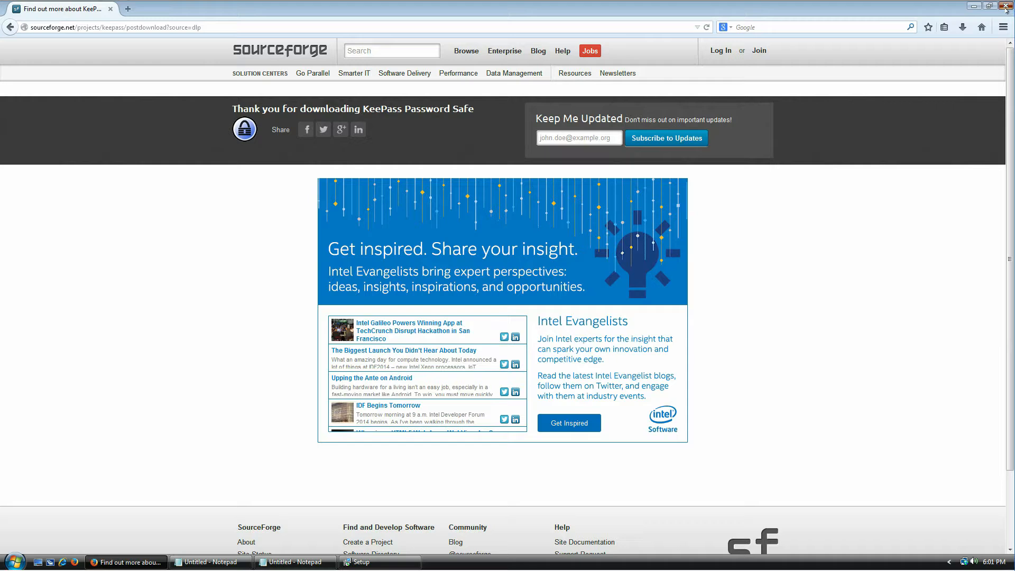
left_click(128, 9)
left_click(110, 9)
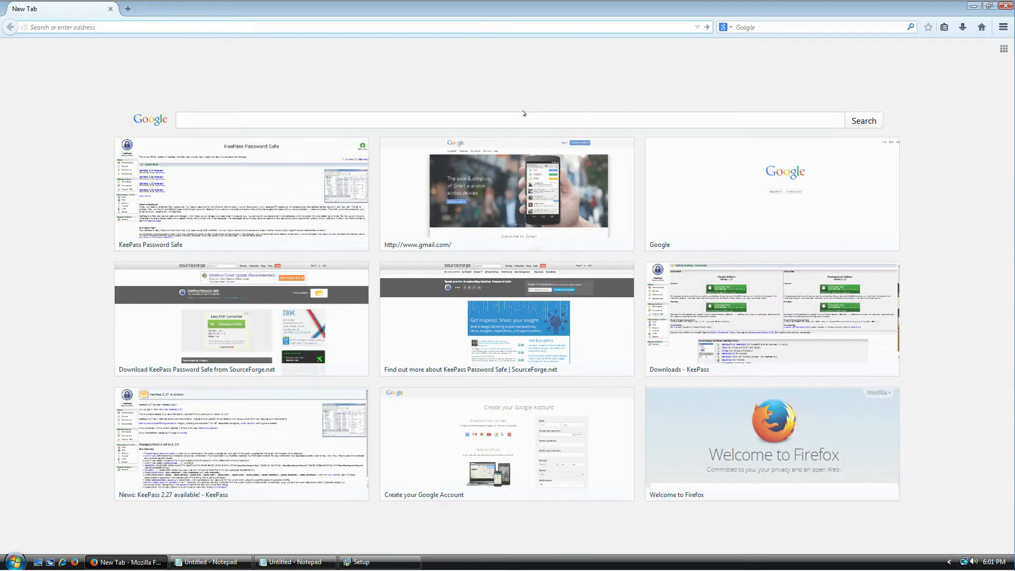
left_click(365, 562)
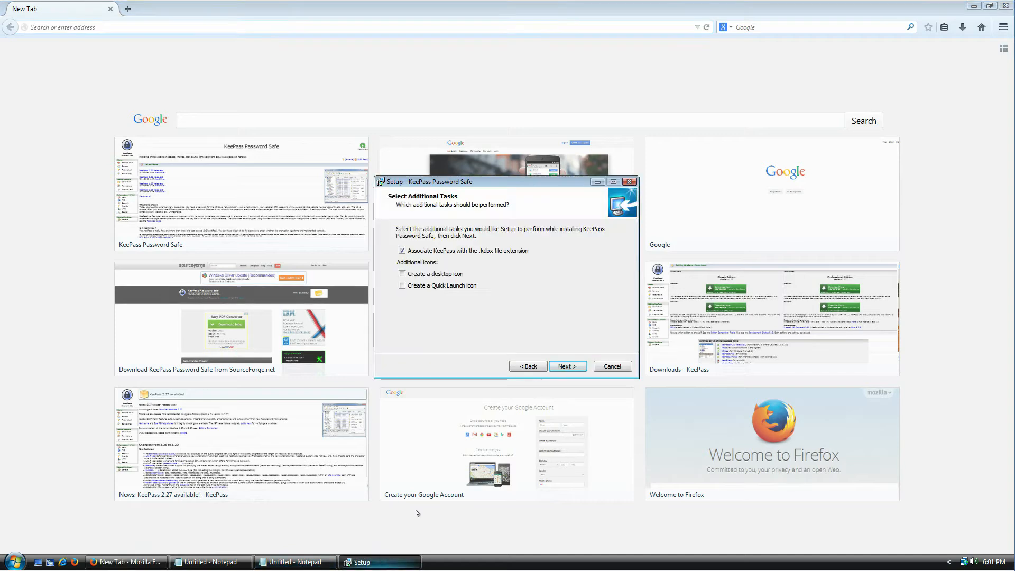
left_click(559, 369)
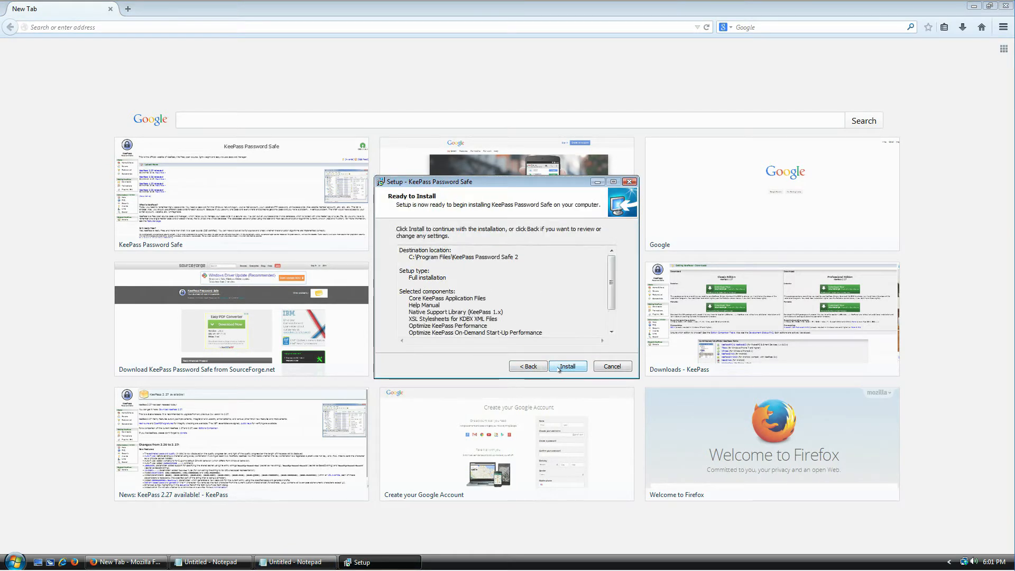
left_click(559, 368)
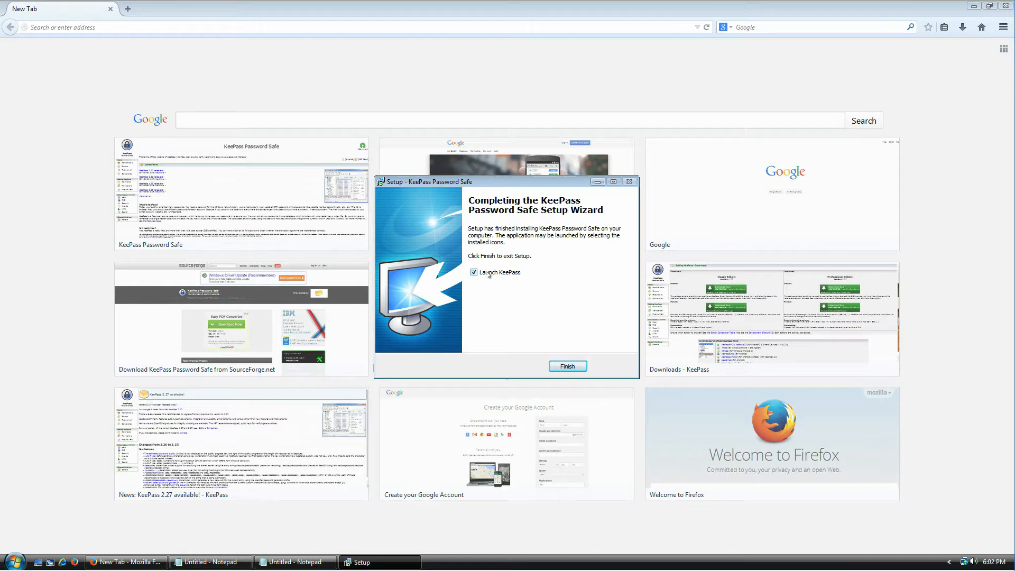
Step: Finish setup to launch KeePass, answer the update-check prompt, and enlarge its window
left_click(568, 368)
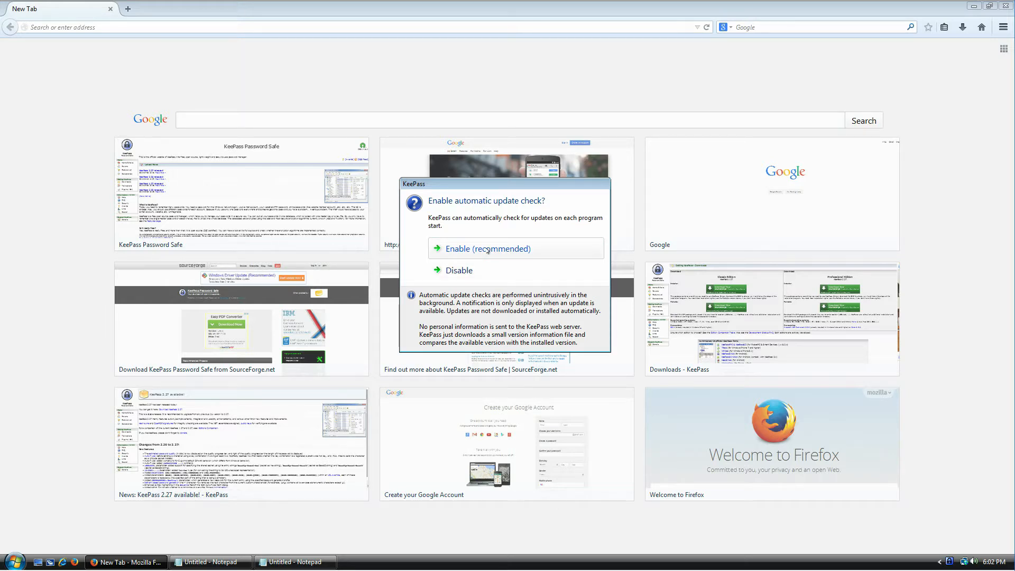
left_click(488, 250)
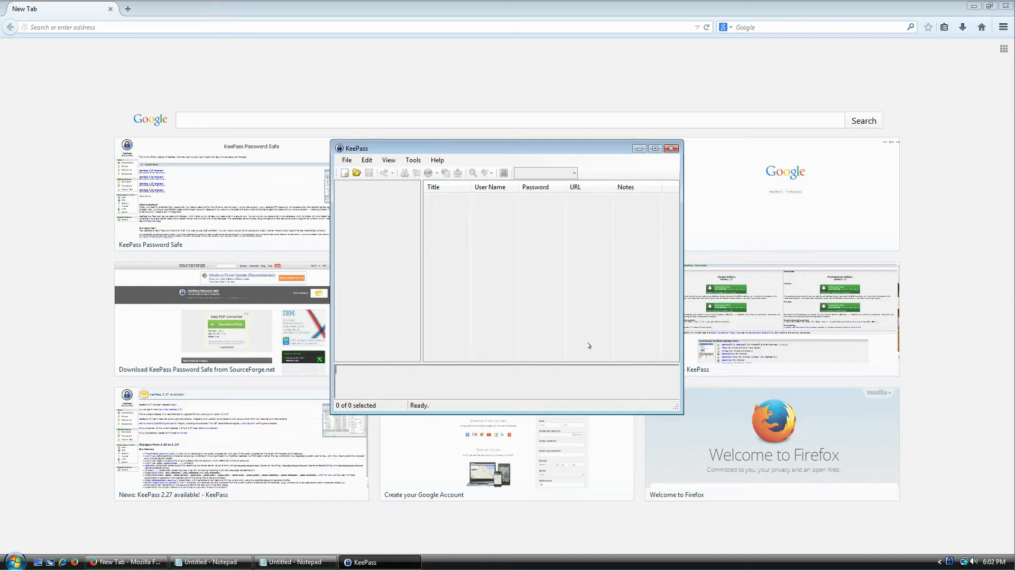
left_click_drag(331, 283, 194, 283)
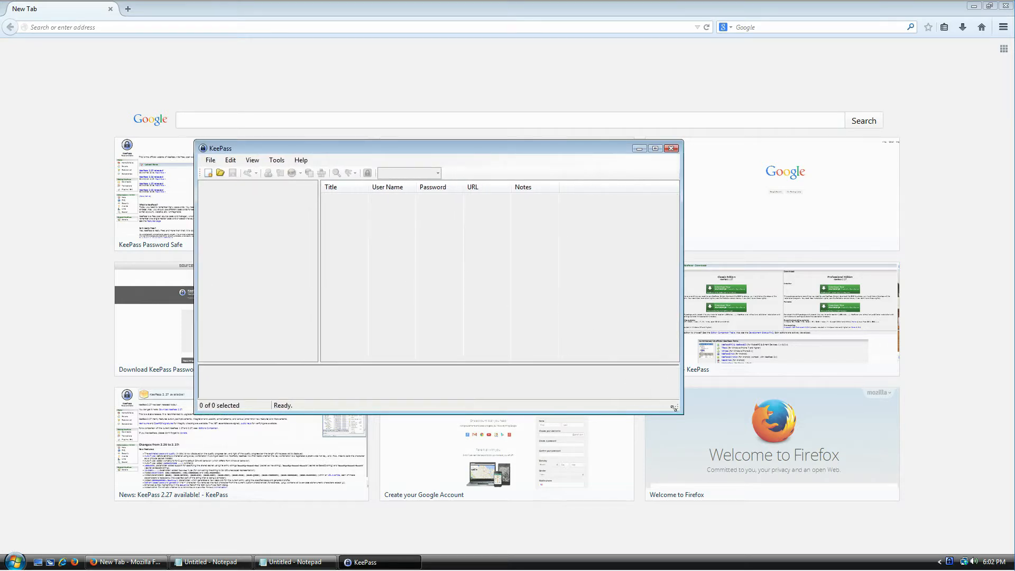
left_click_drag(677, 404, 697, 449)
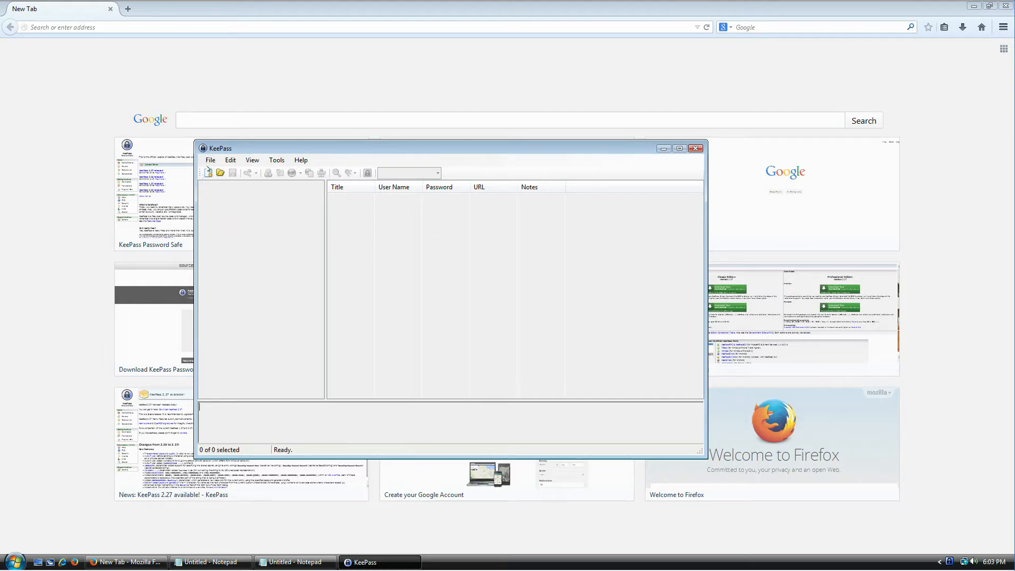
Step: Start a new database and position its save window over KeePass
left_click(210, 160)
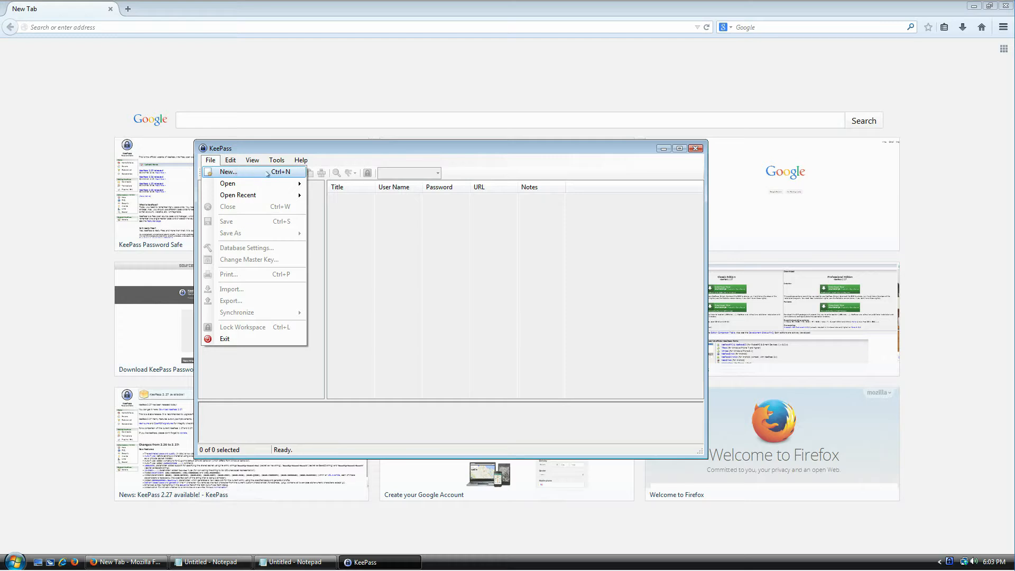
left_click(411, 219)
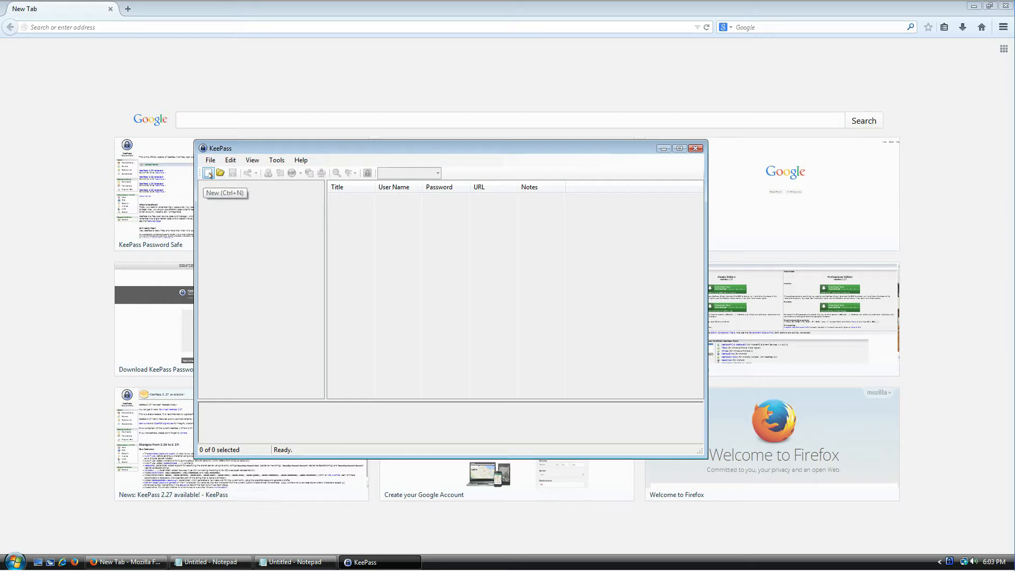
left_click(209, 174)
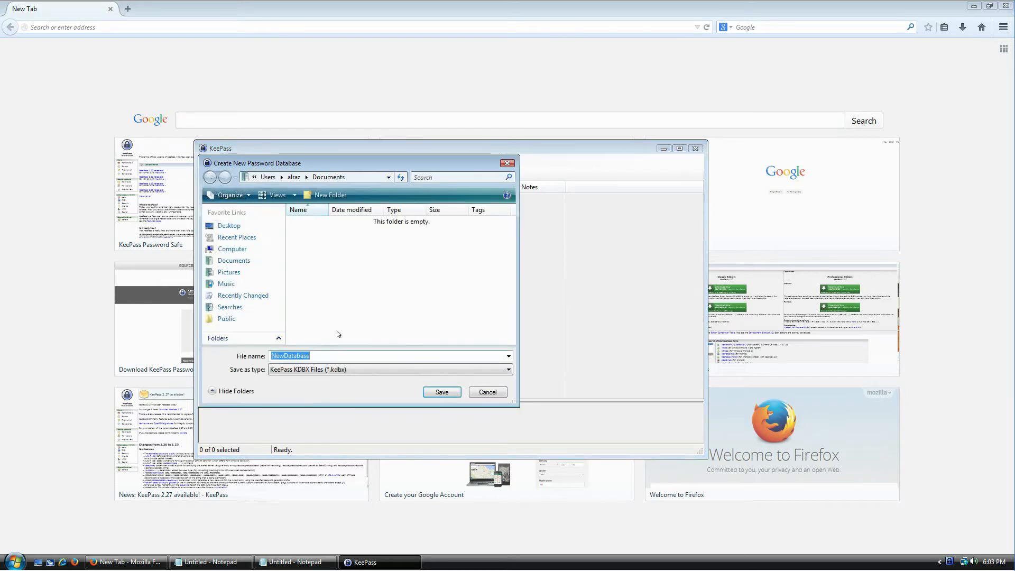
left_click_drag(512, 401, 661, 447)
left_click_drag(413, 165, 384, 88)
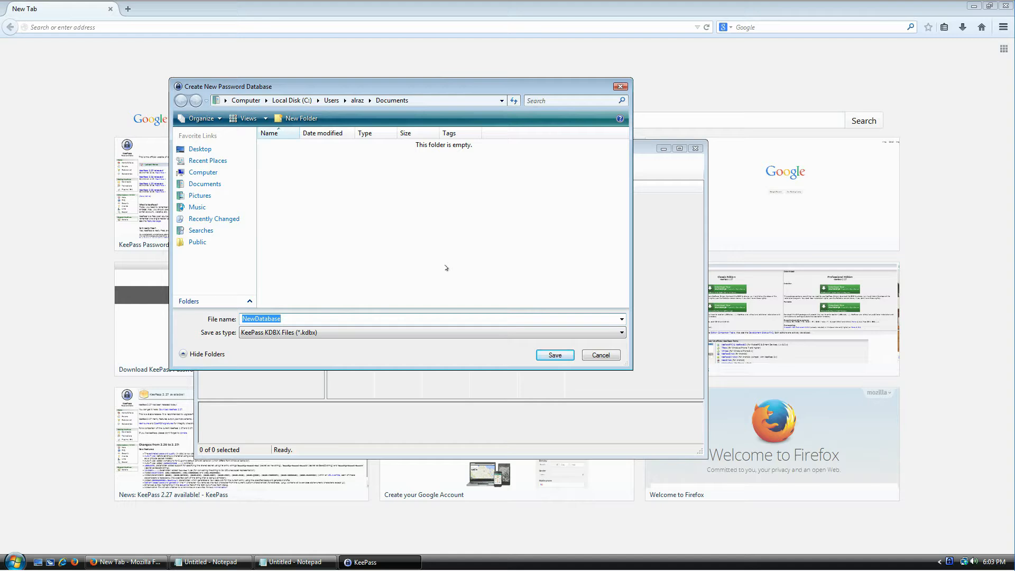
left_click_drag(423, 91, 490, 220)
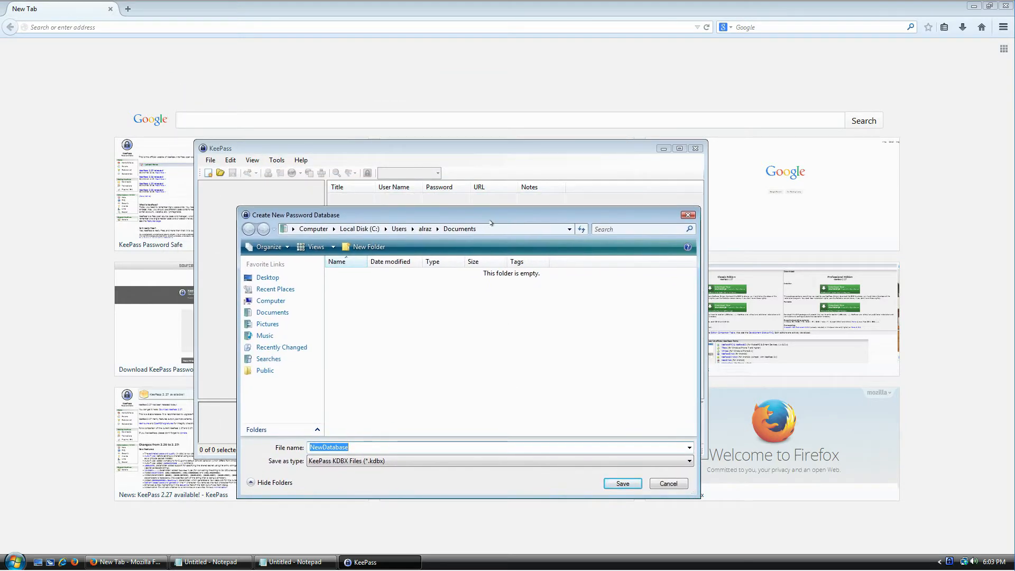
left_click_drag(486, 216, 476, 117)
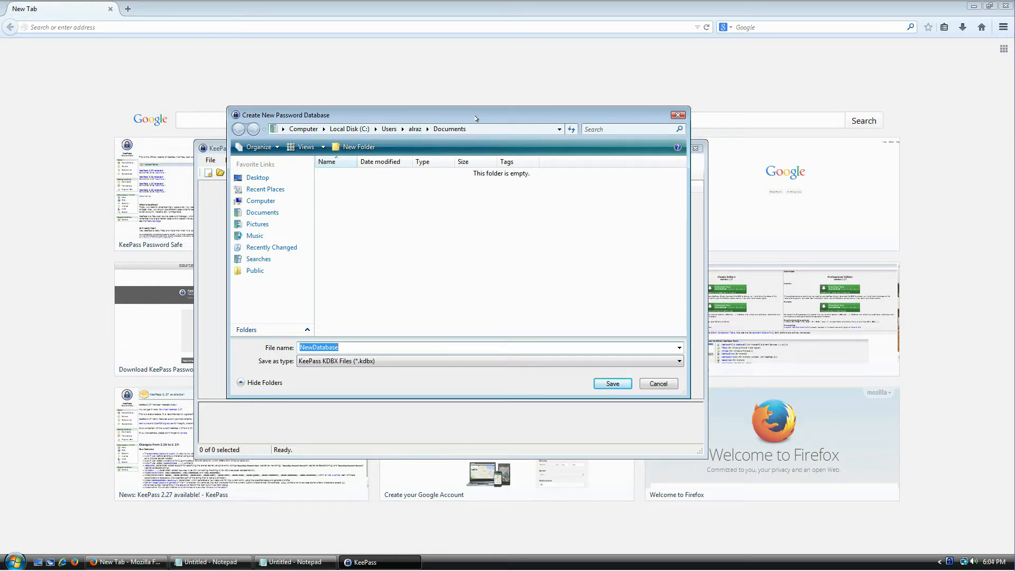
left_click_drag(476, 118, 484, 113)
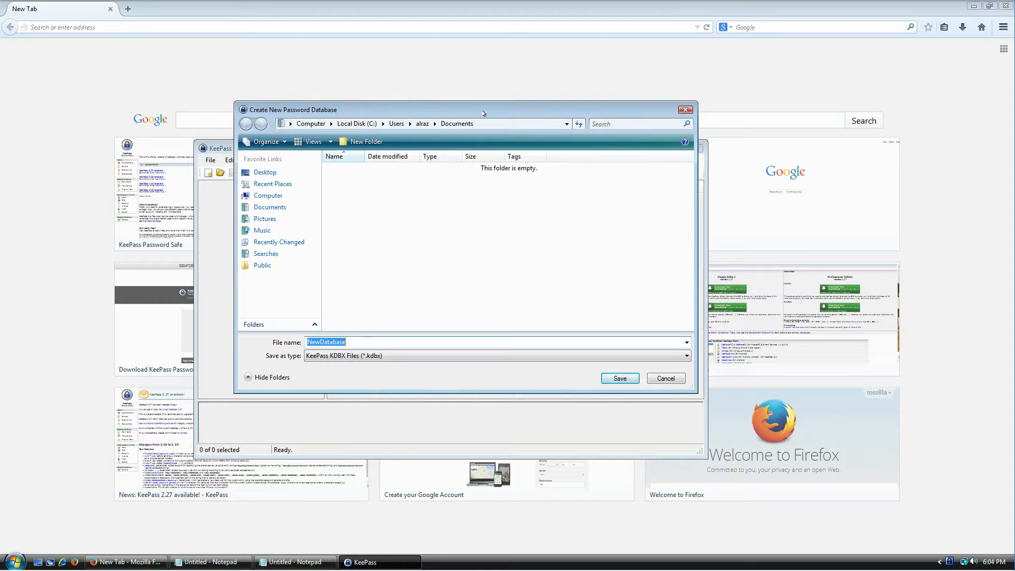
mouse_move(484, 113)
left_mouse_down()
mouse_move(507, 218)
mouse_move(508, 97)
mouse_move(500, 104)
left_mouse_up()
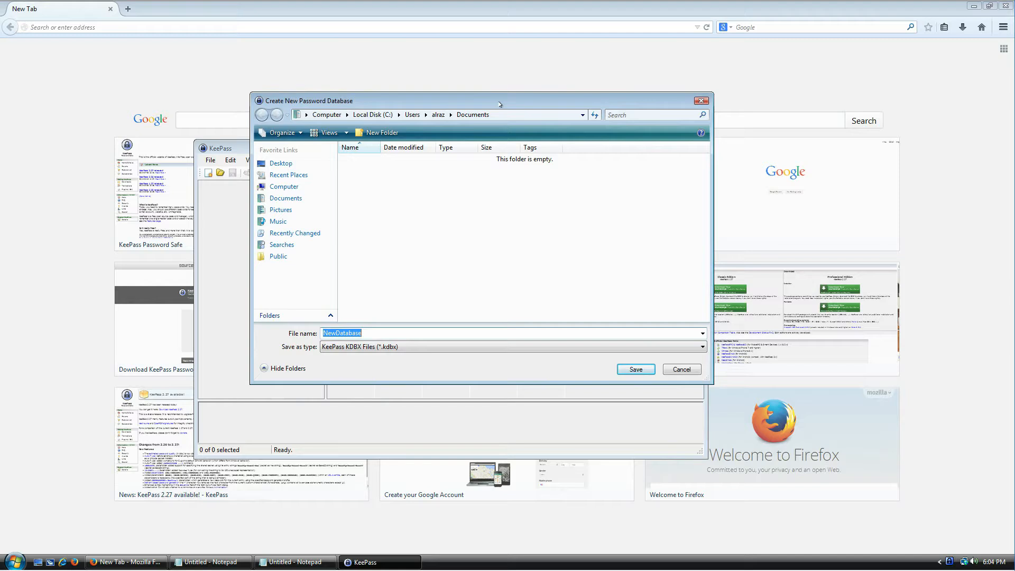
Step: Name the database file SecretLogins and save it in Documents
type("SecretInformation")
key("ctrl+a")
type("SecretLogins")
left_click(637, 372)
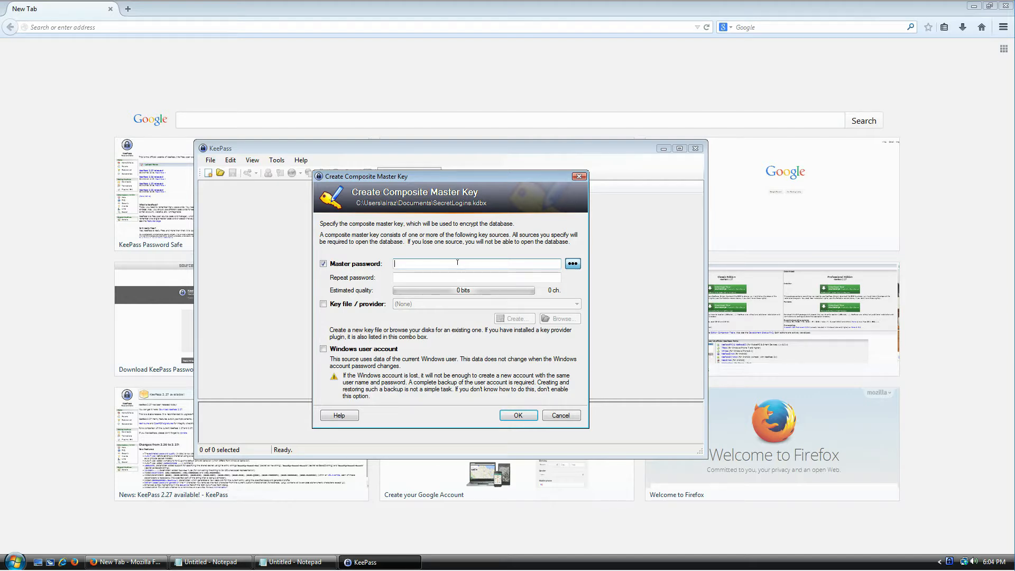
Step: Show the master password as plain text, type a trial password, then clear it
left_click(573, 264)
type("wer ")
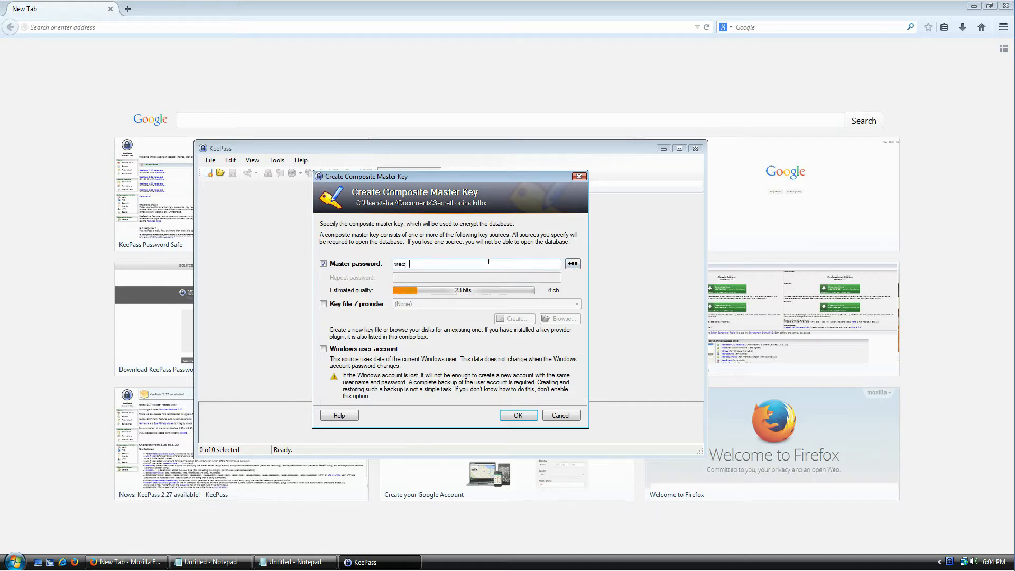
type("werwer werwe rwer 5")
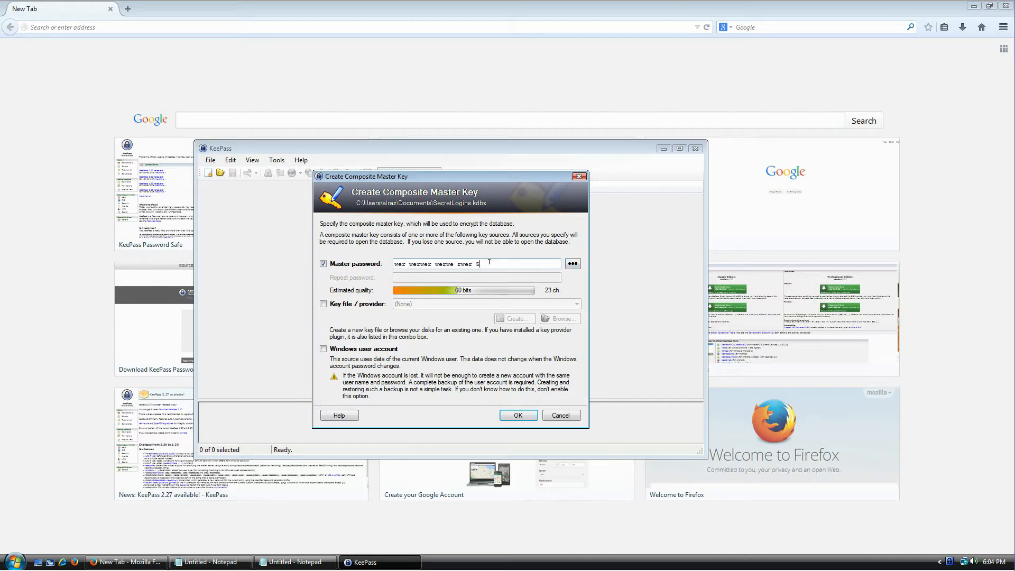
type("45345")
type("jlkjh")
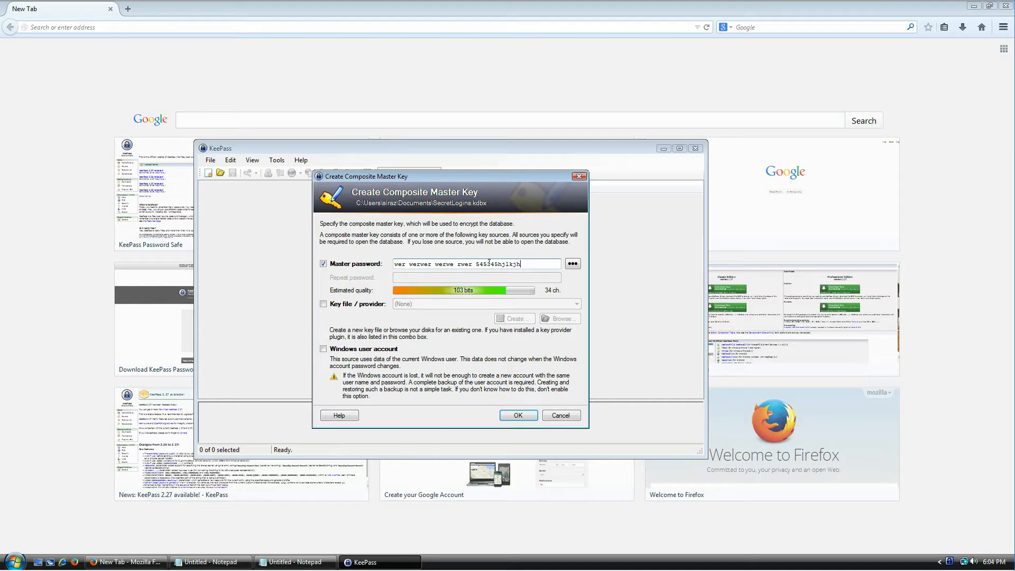
key("ctrl+a")
key("BackSpace")
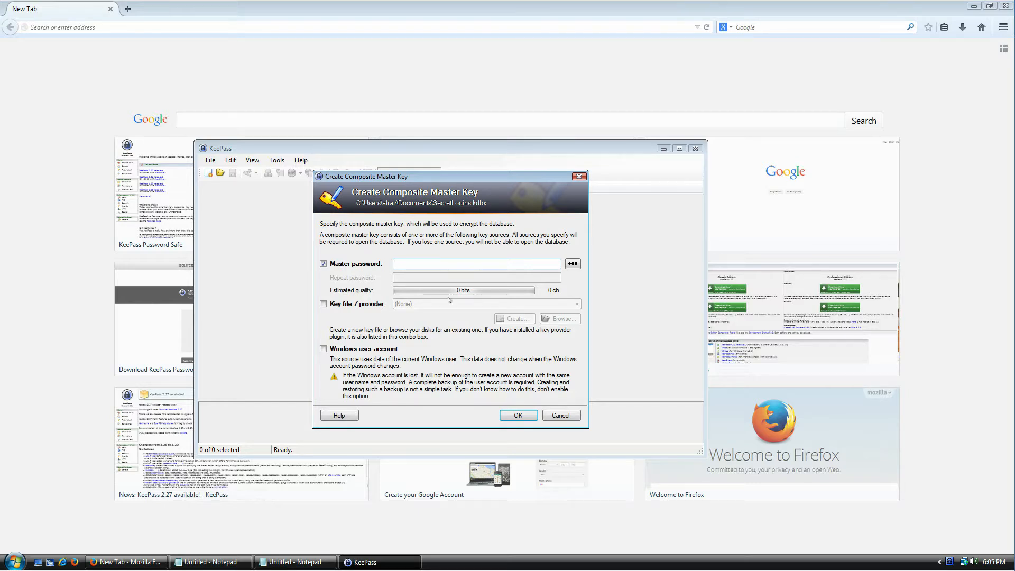
Step: Check the upper/lower case tip, try a lowercase trial password, then clear it
left_click(230, 563)
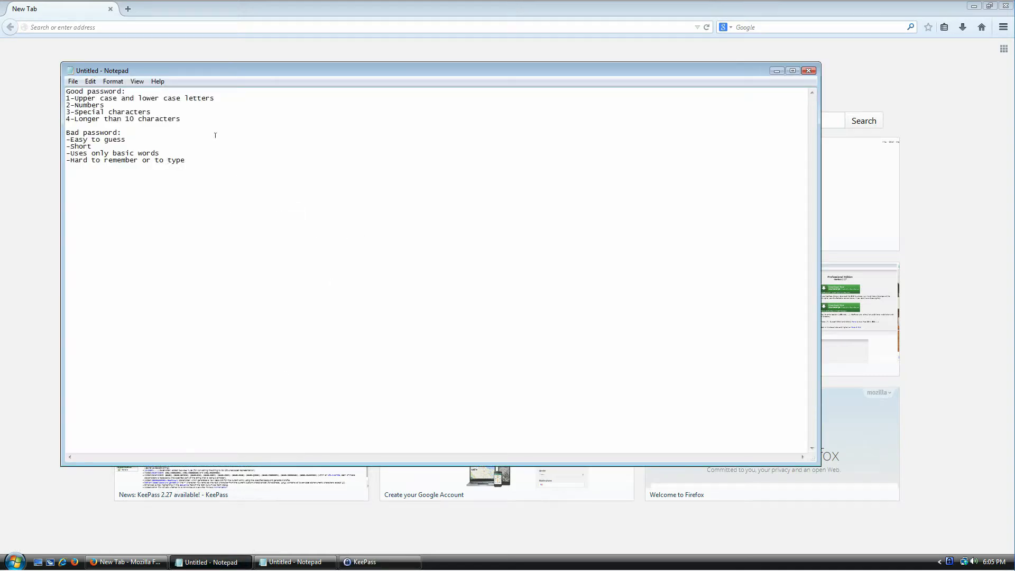
left_click_drag(62, 63, 113, 131)
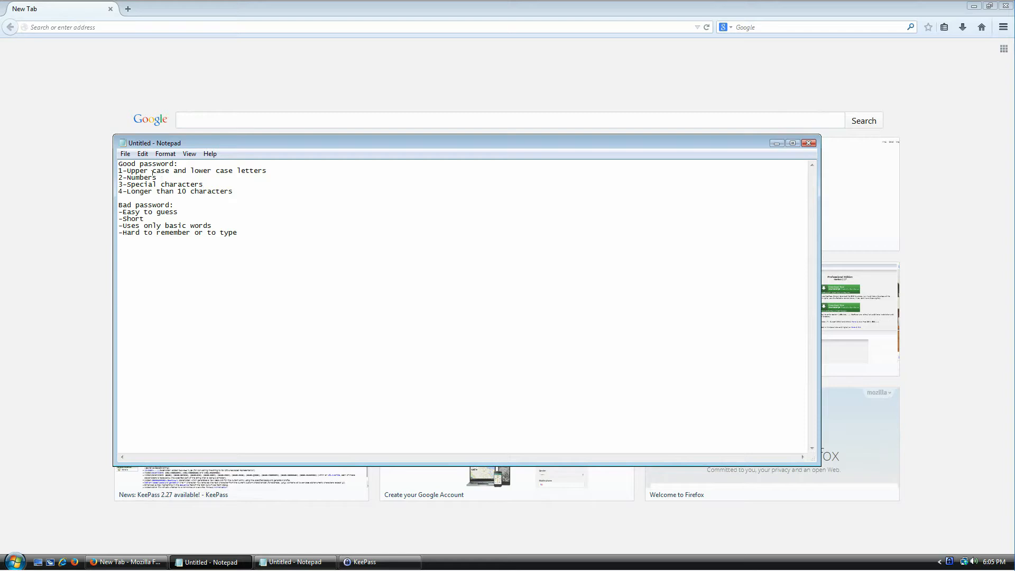
key("shift+End")
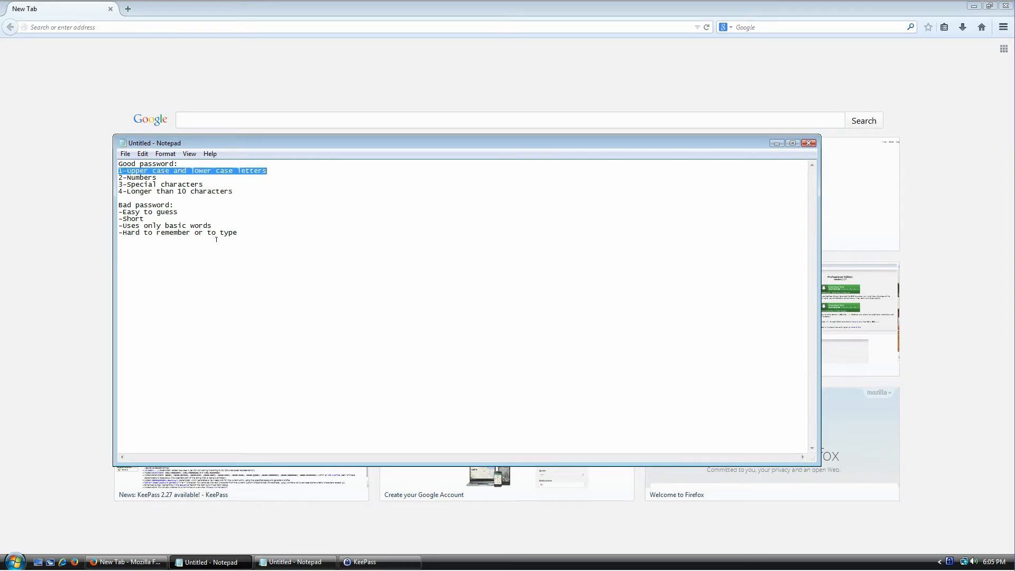
key("alt+Tab")
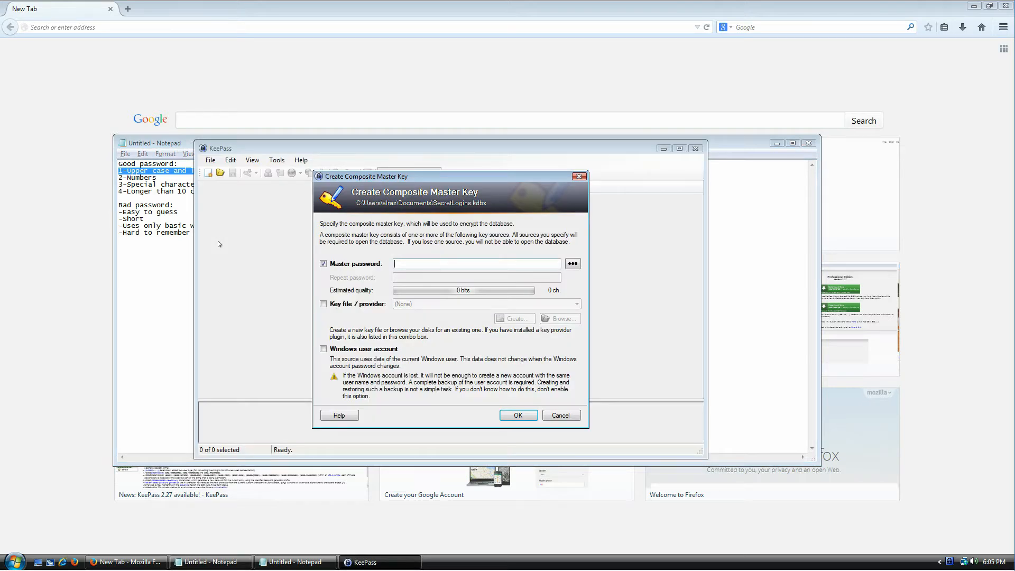
type("Hello")
key("shift+Right")
key("End")
key("ctrl+a")
type("hell")
type("o sdfsd")
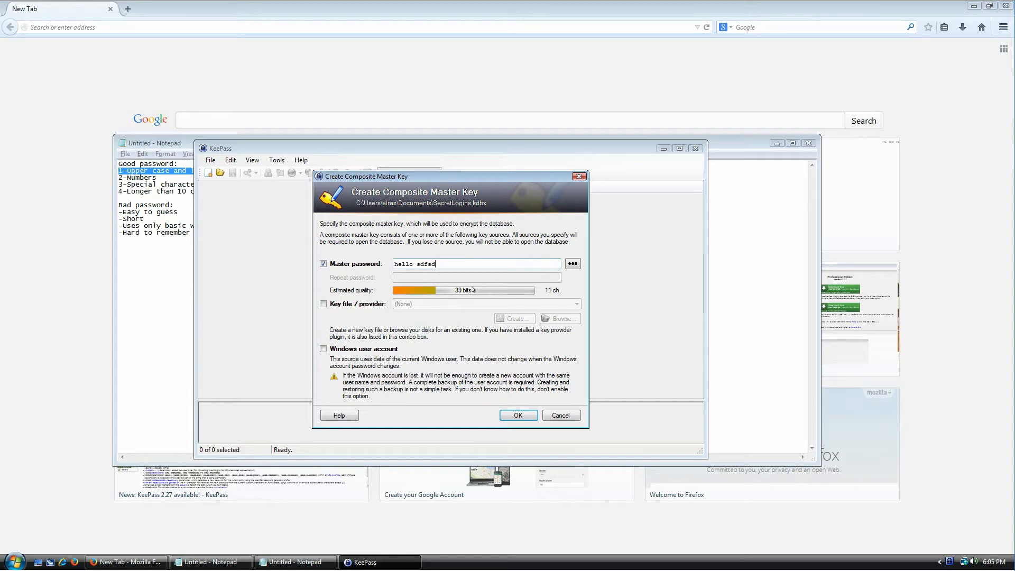
type(" sdf334 234wsdfsdf sdfsdf")
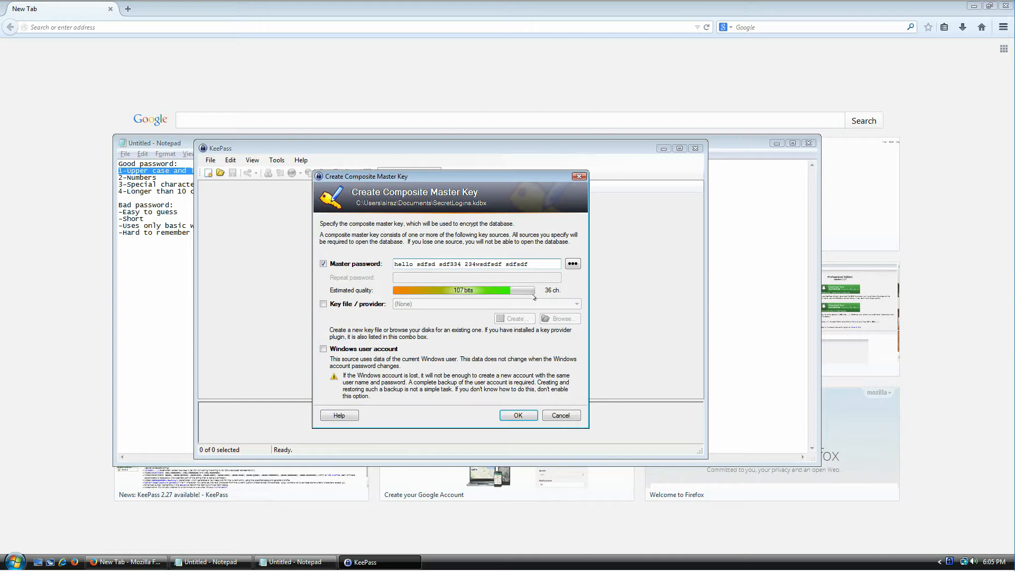
key("ctrl+a")
key("BackSpace")
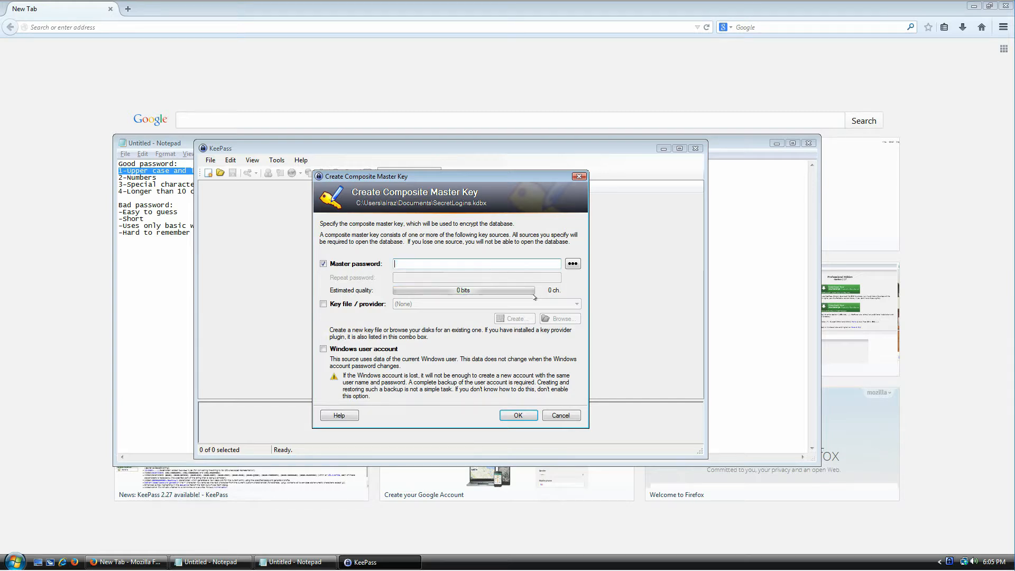
left_click(174, 178)
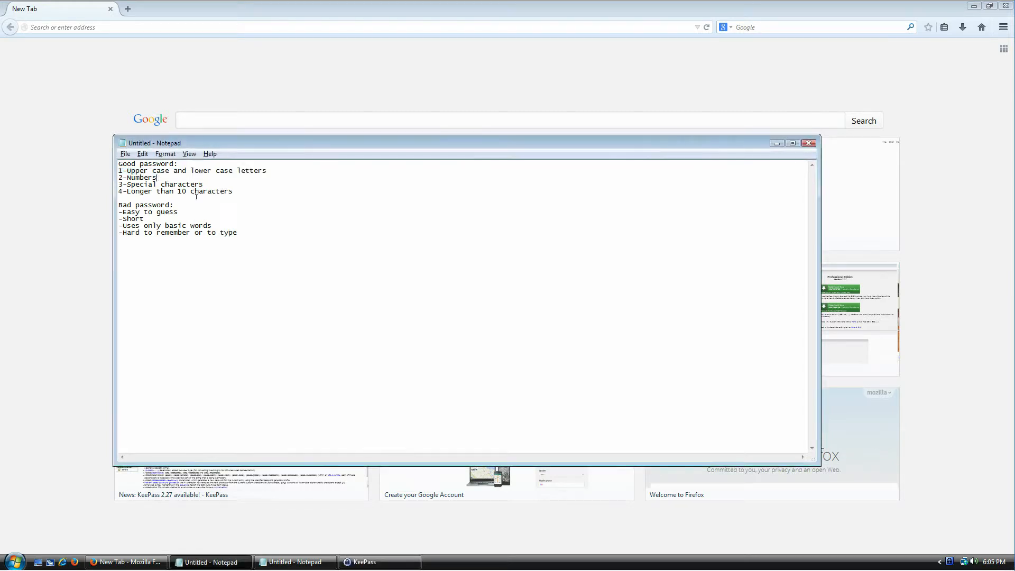
key("shift+Home")
key("alt+Tab")
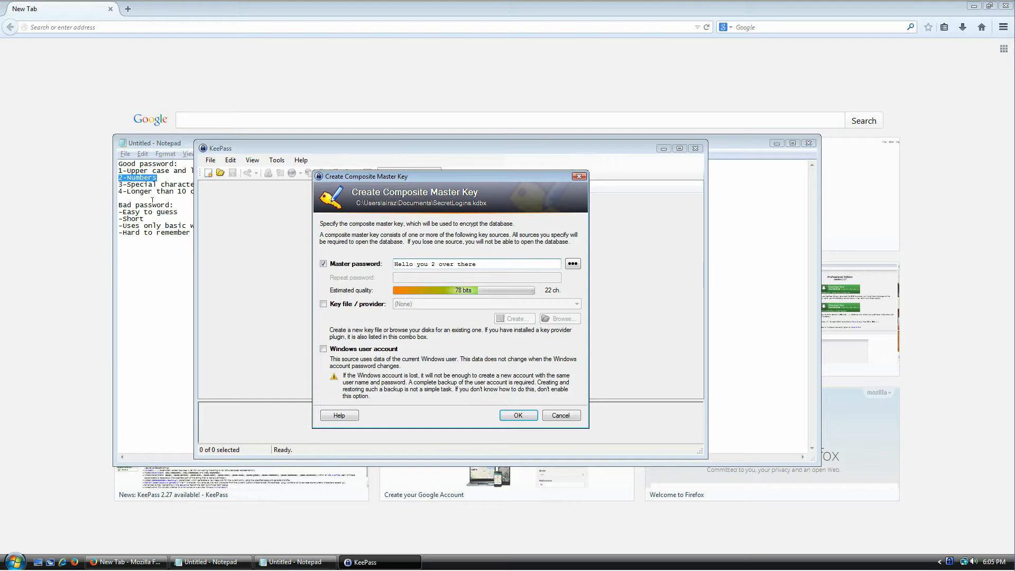
left_click(156, 184)
Step: Check the special-characters tip and add punctuation and 'you' to the master password
triple_click(156, 185)
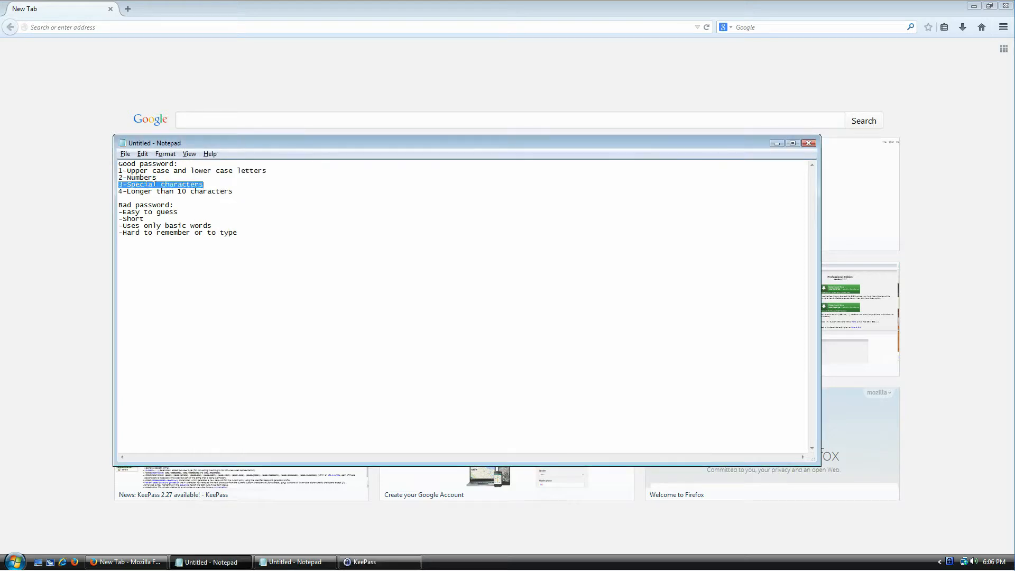
key("alt+Tab")
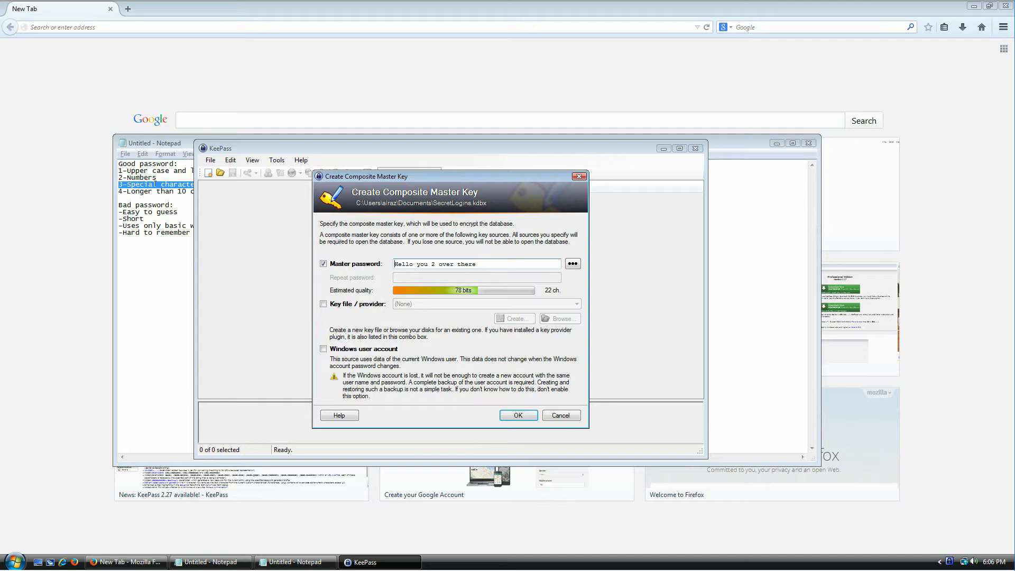
key("shift+Left")
key("shift+Right")
type(",! (yesm")
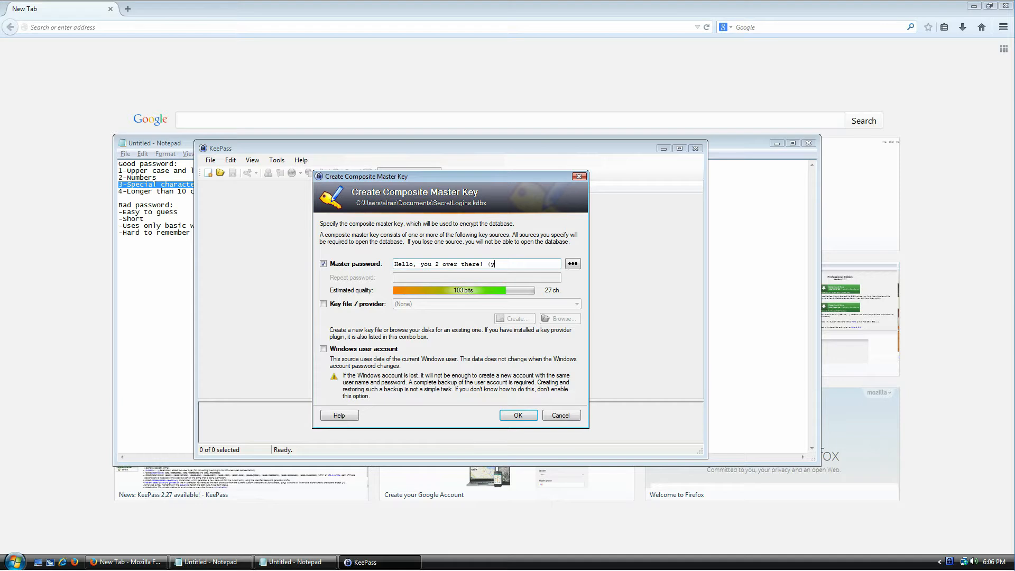
key("BackSpace")
type(", yes")
key("BackSpace")
key("BackSpace")
type("uo")
key("BackSpace")
key("BackSpace")
type("ou")
Step: Check the longer-than-10-characters tip and clear the master password field
left_click(169, 191)
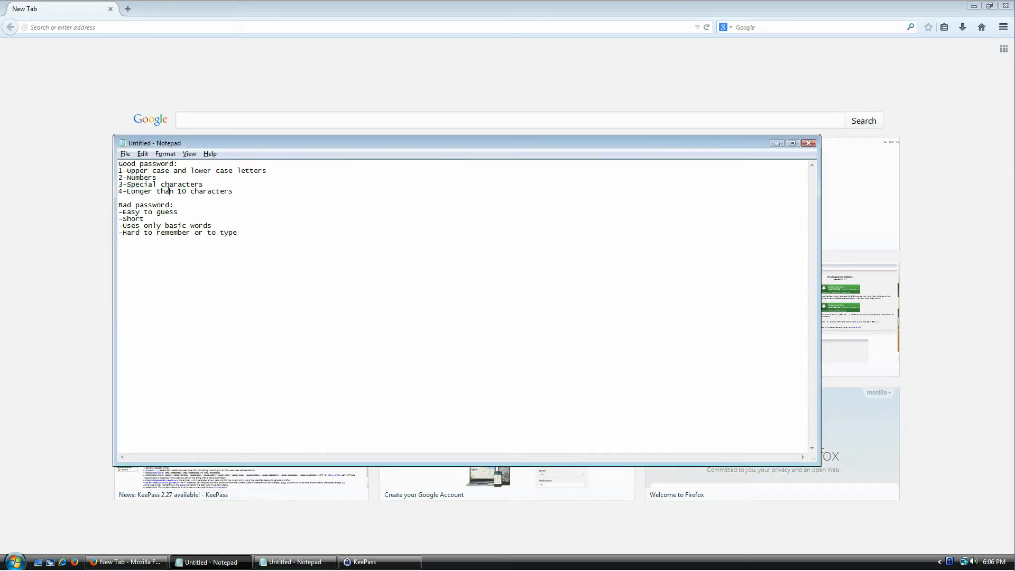
key("shift+End")
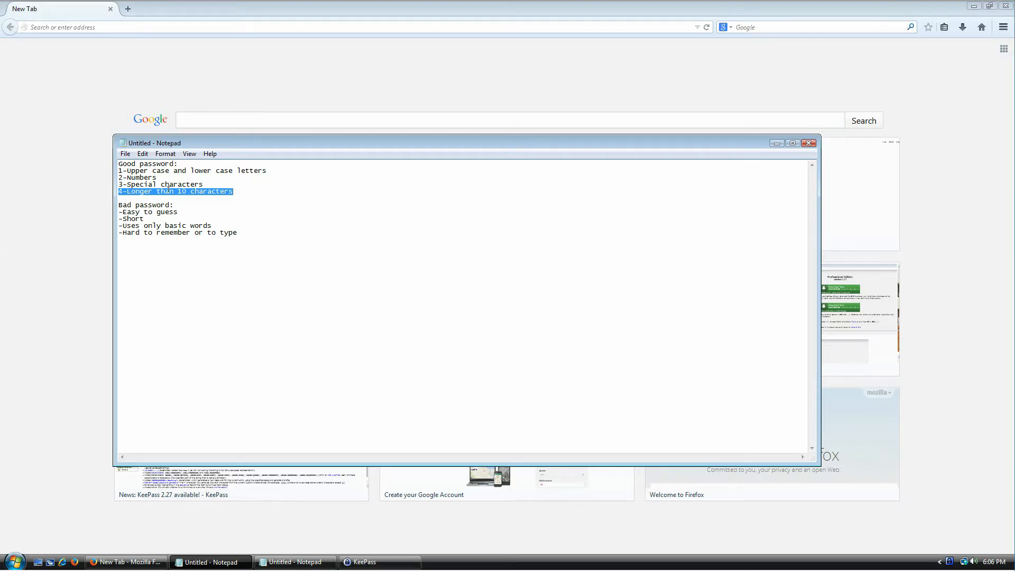
key("alt+Tab")
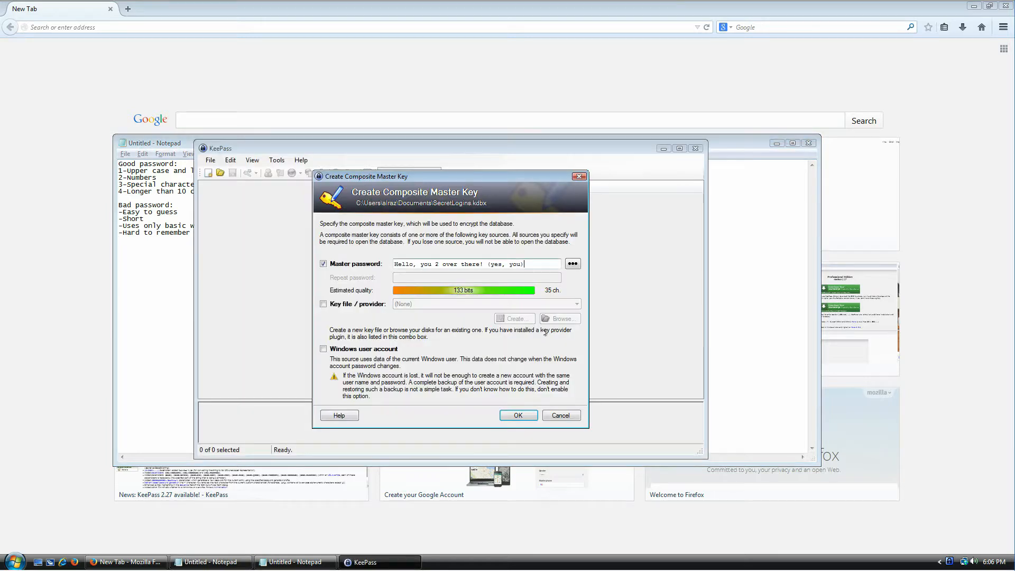
left_click_drag(534, 261, 376, 255)
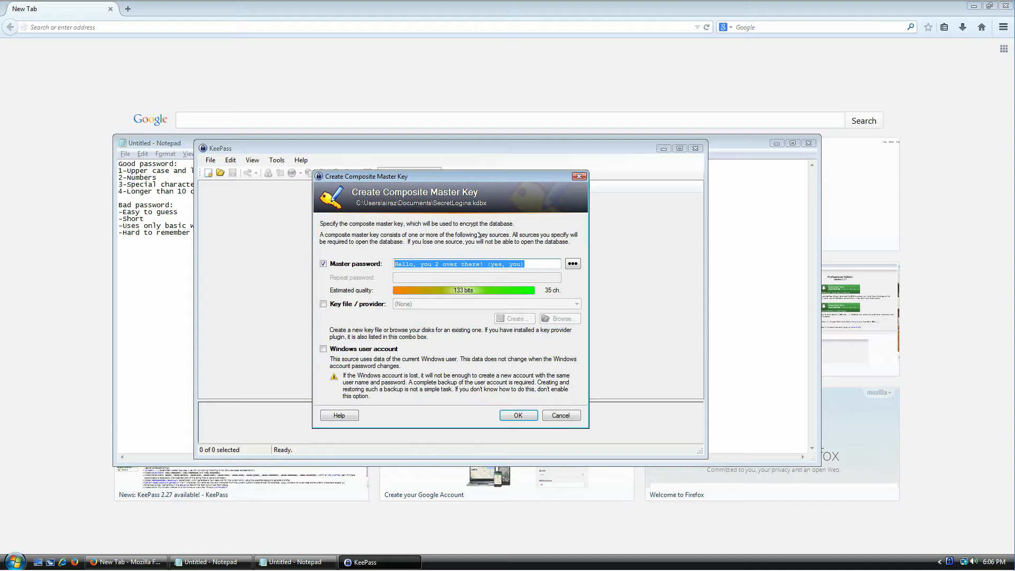
key("Delete")
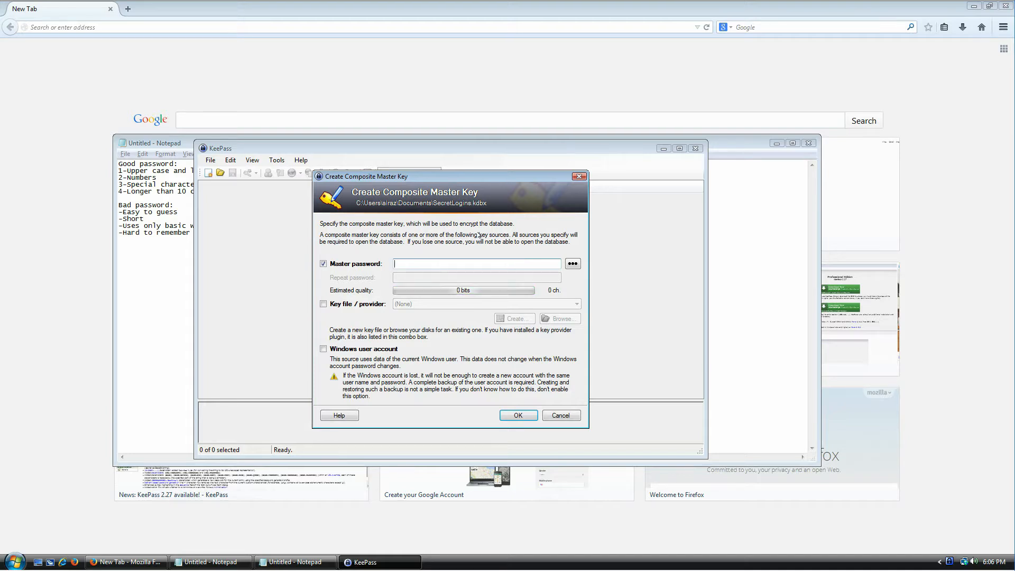
left_click(156, 205)
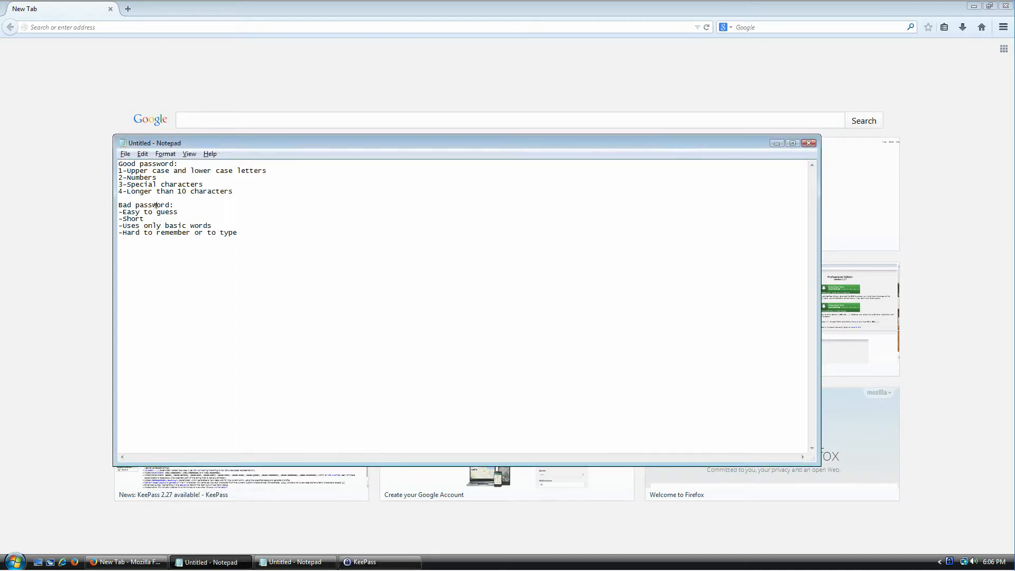
Step: Review the bad-password traits and type a sentence about two children as master password
left_click_drag(122, 205, 221, 228)
left_click(243, 209)
key("shift+Home")
key("ctrl+End")
key("alt+Tab")
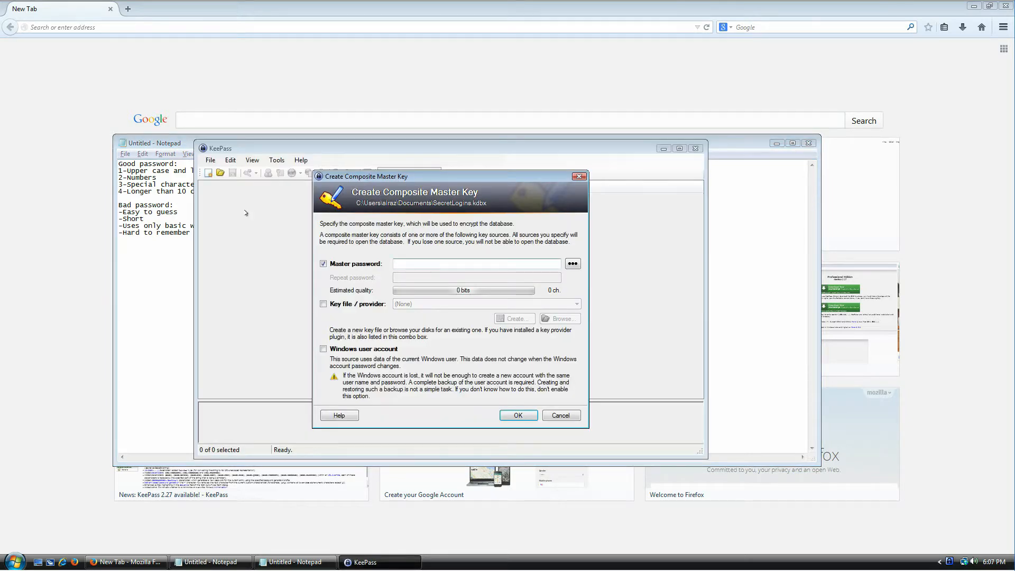
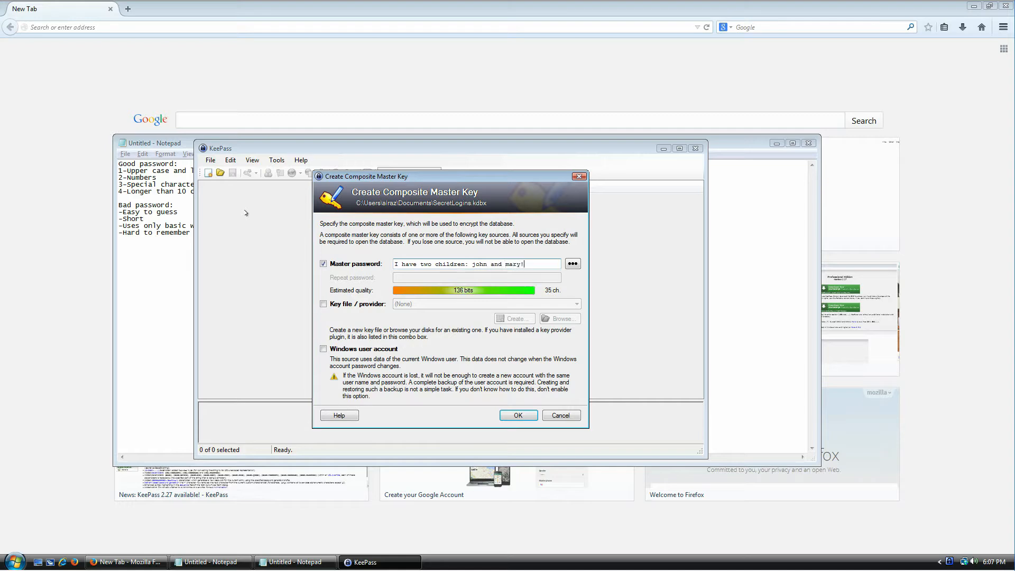
Step: Inspect individual words of the password phrase, then select and delete it all
key("ctrl+a")
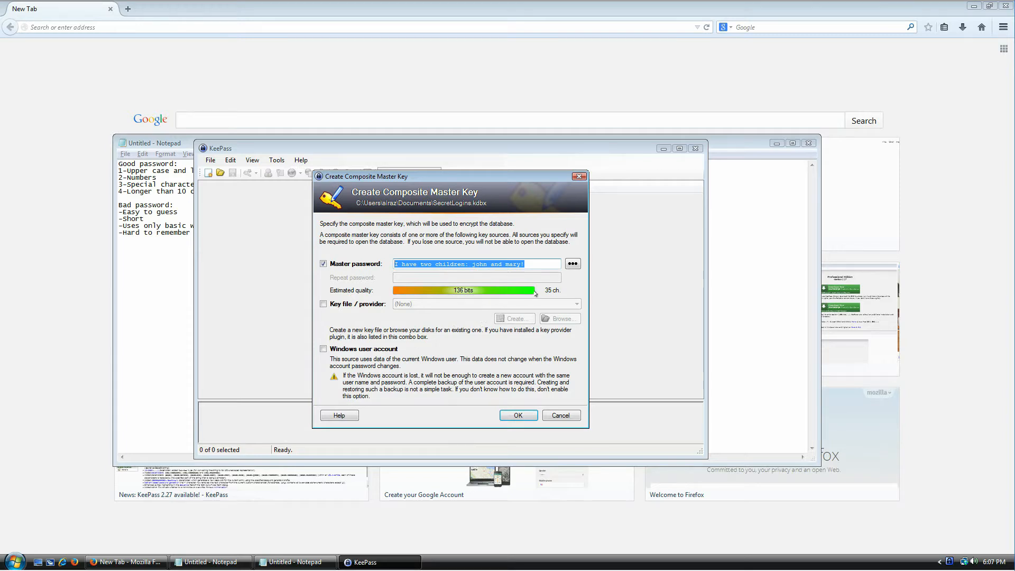
left_click_drag(526, 264, 433, 264)
left_click(405, 264)
left_click(442, 264)
double_click(476, 263)
double_click(502, 263)
left_click(486, 264)
double_click(484, 263)
left_click(485, 263)
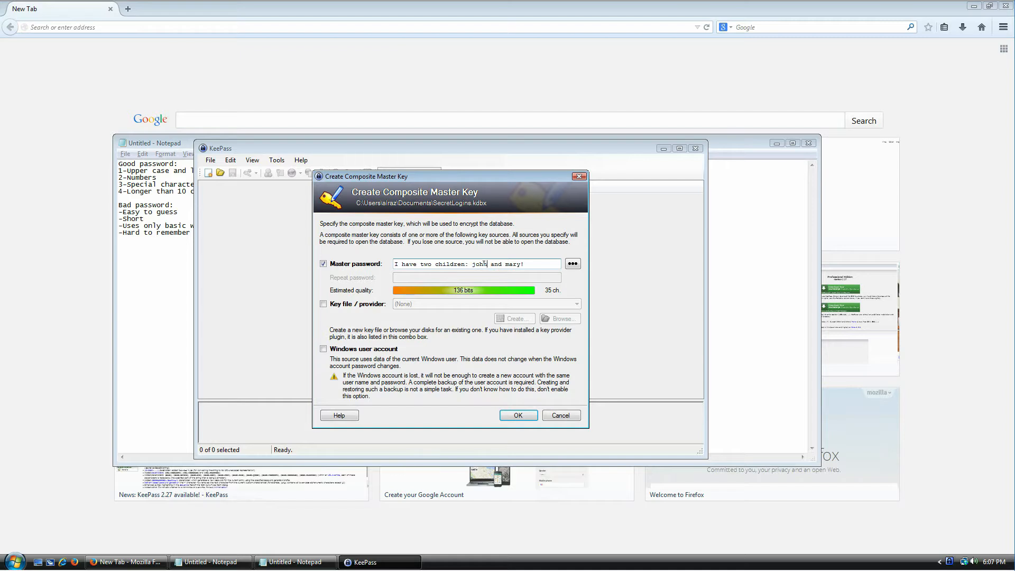
double_click(509, 263)
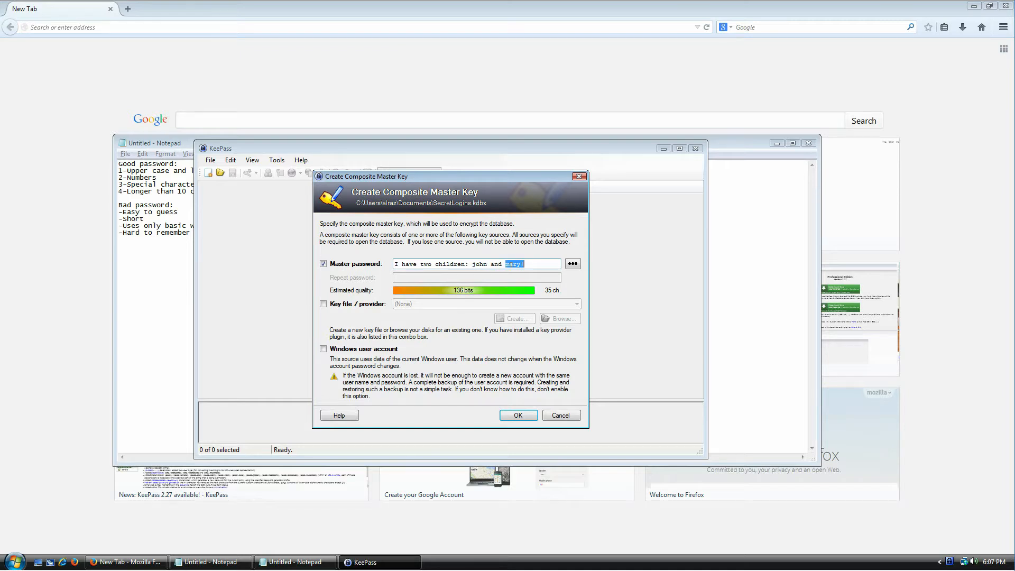
left_click(469, 264)
key("ctrl+a")
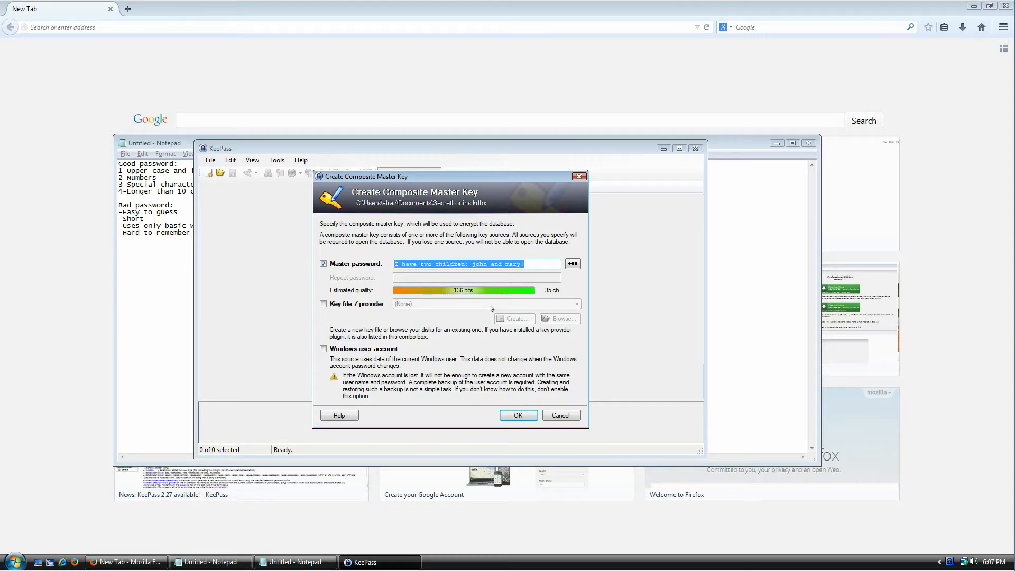
key("BackSpace")
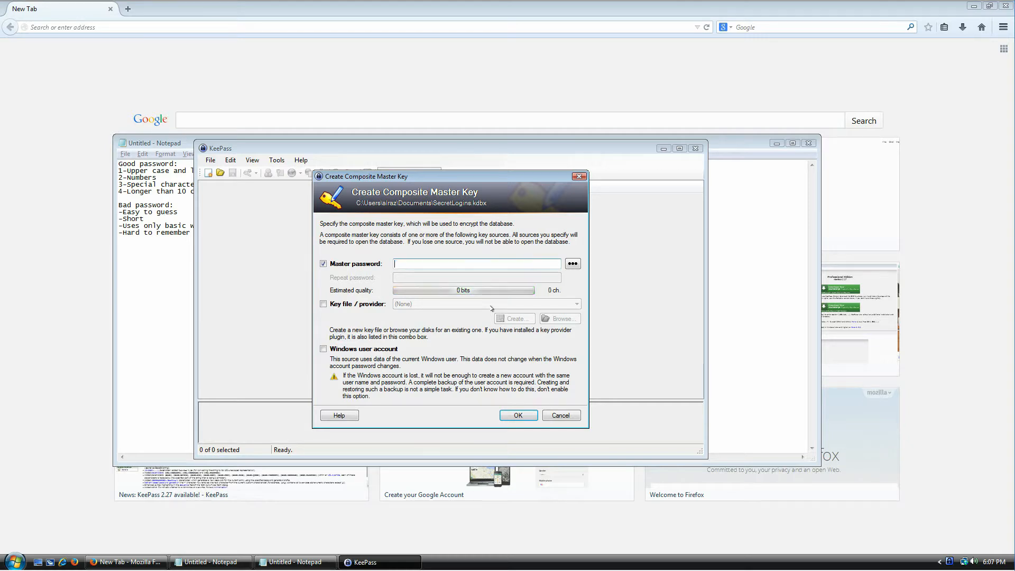
left_click(160, 219)
double_click(159, 219)
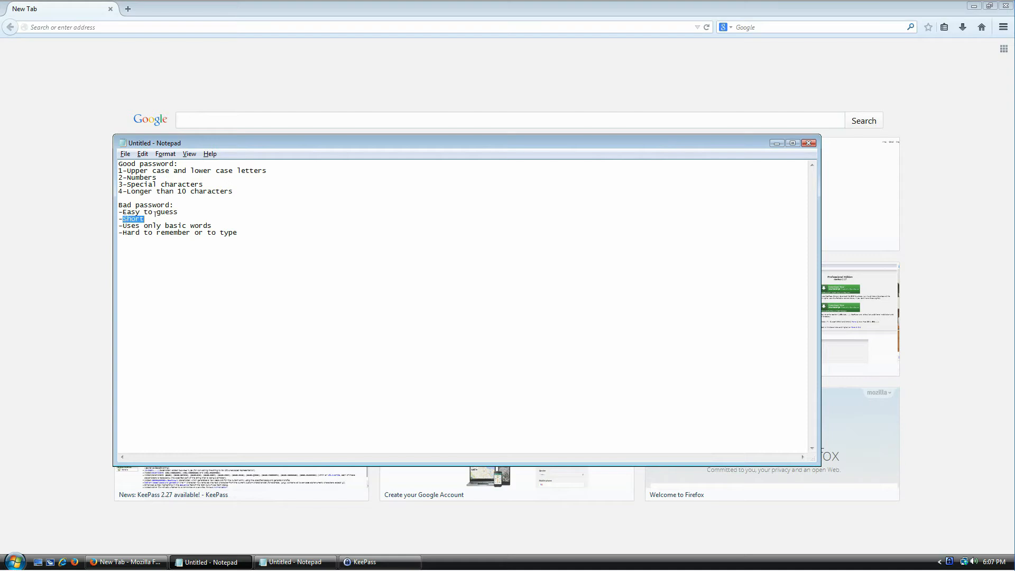
key("alt+Tab")
type("Hello")
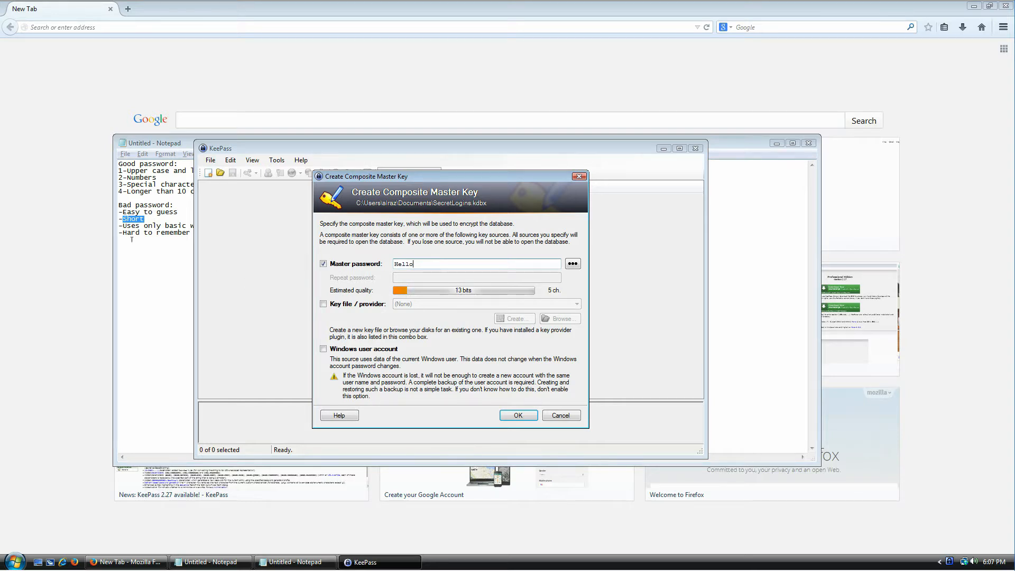
left_click(160, 236)
left_click_drag(239, 233, 94, 229)
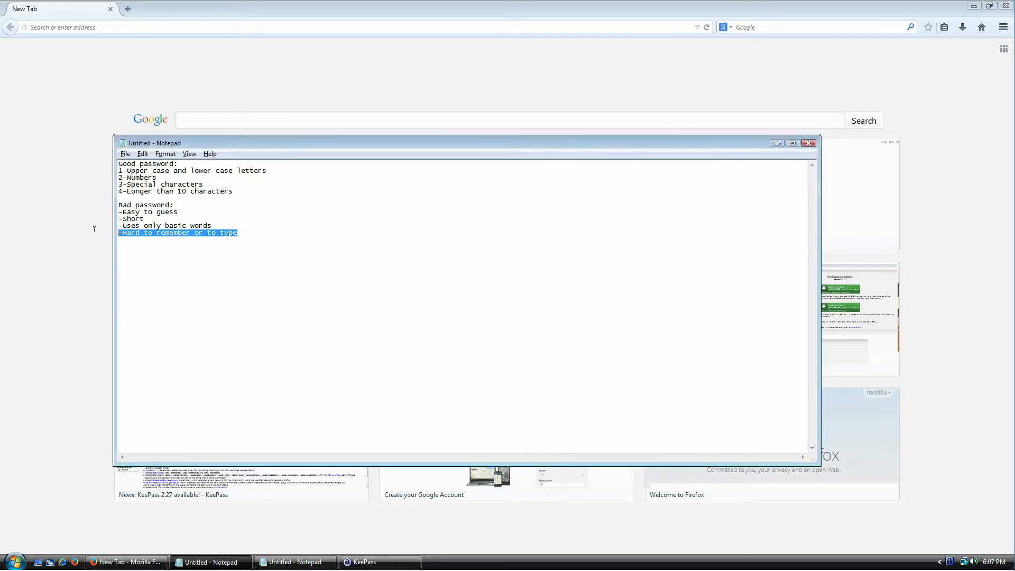
left_click(130, 226)
key("shift+End")
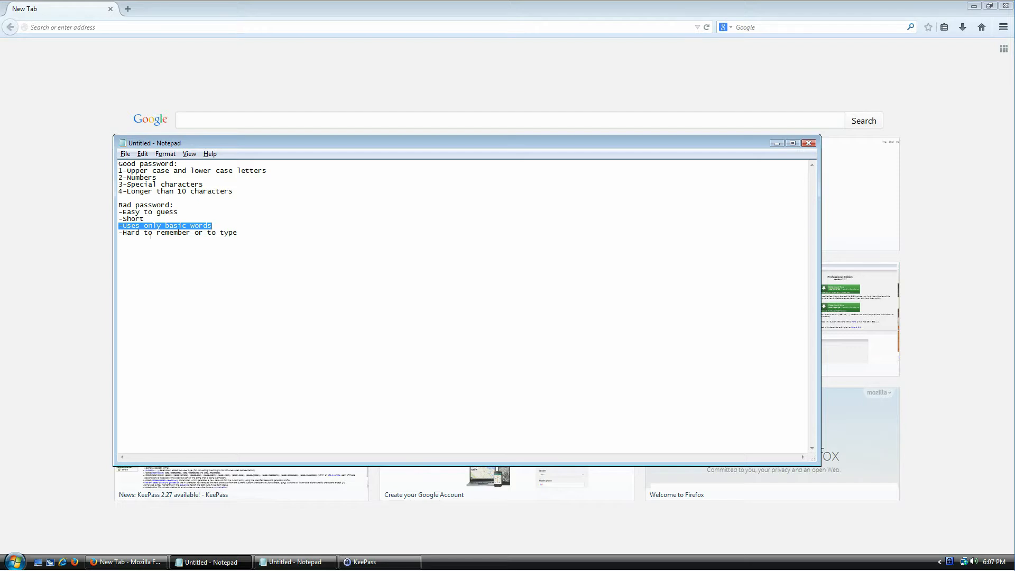
key("alt+Tab")
key("ctrl+a")
key("End")
key("ctrl+a")
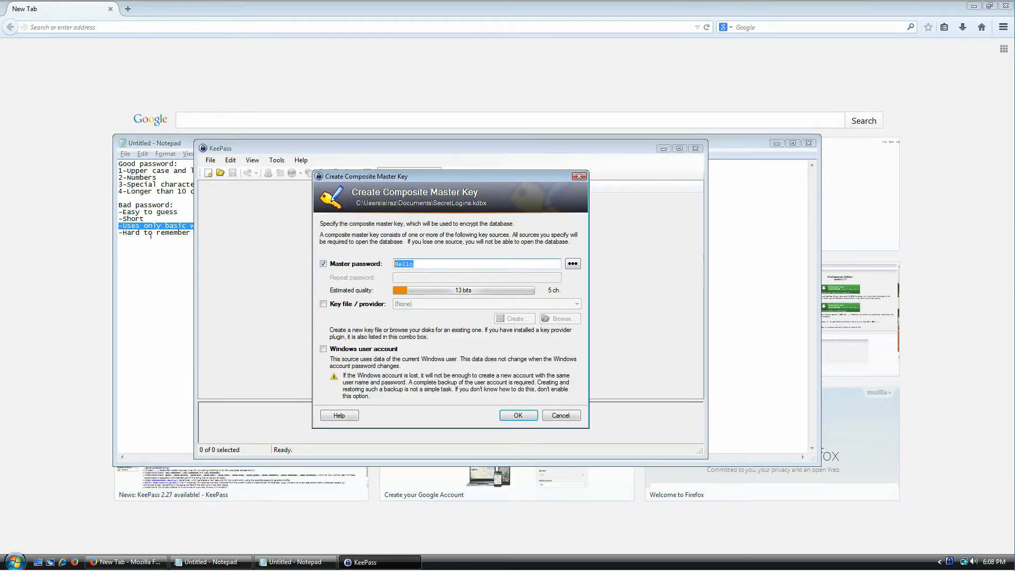
key("BackSpace")
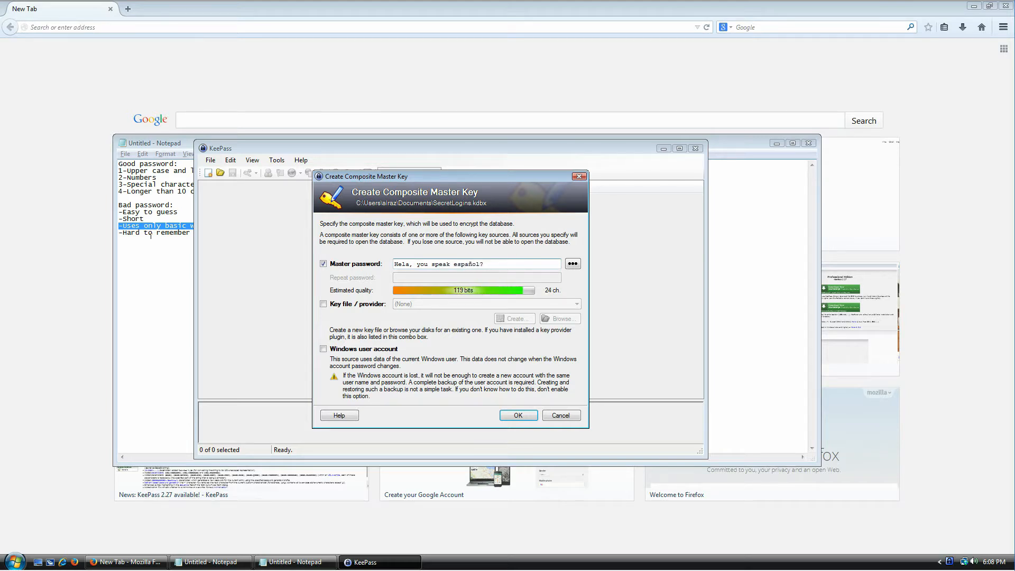
key("alt+Tab")
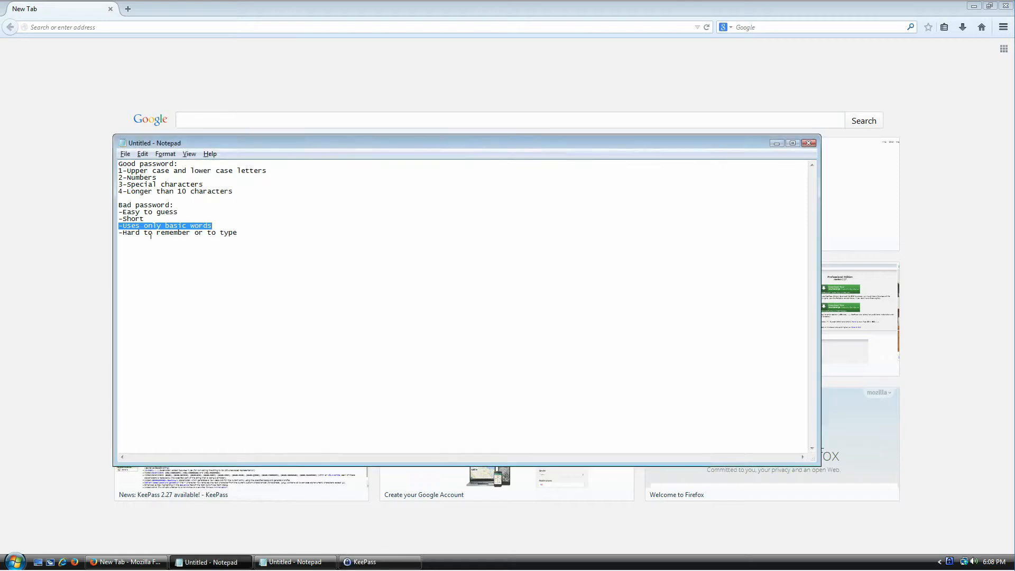
key("Down")
key("Home")
key("shift+End")
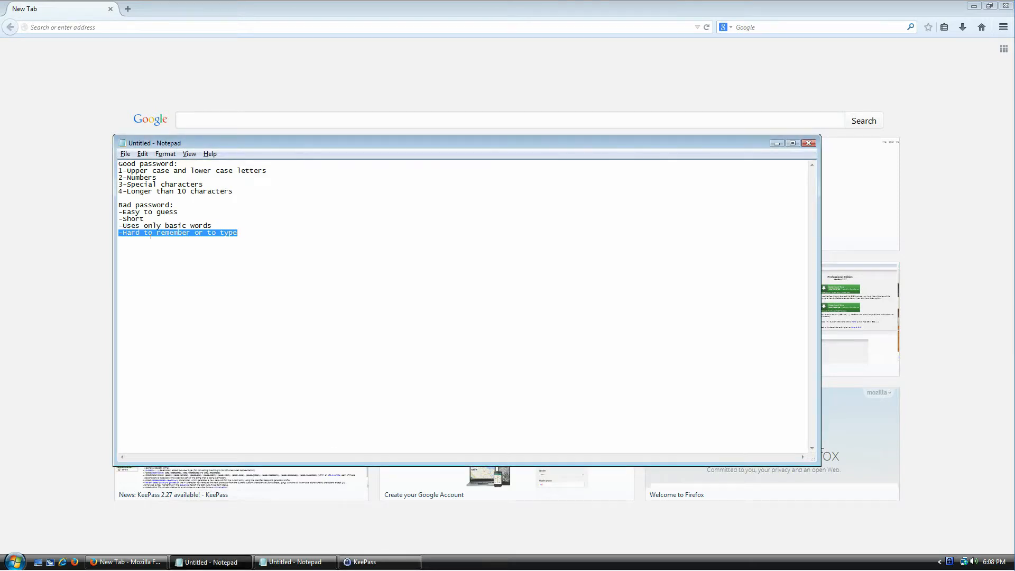
key("alt+Tab")
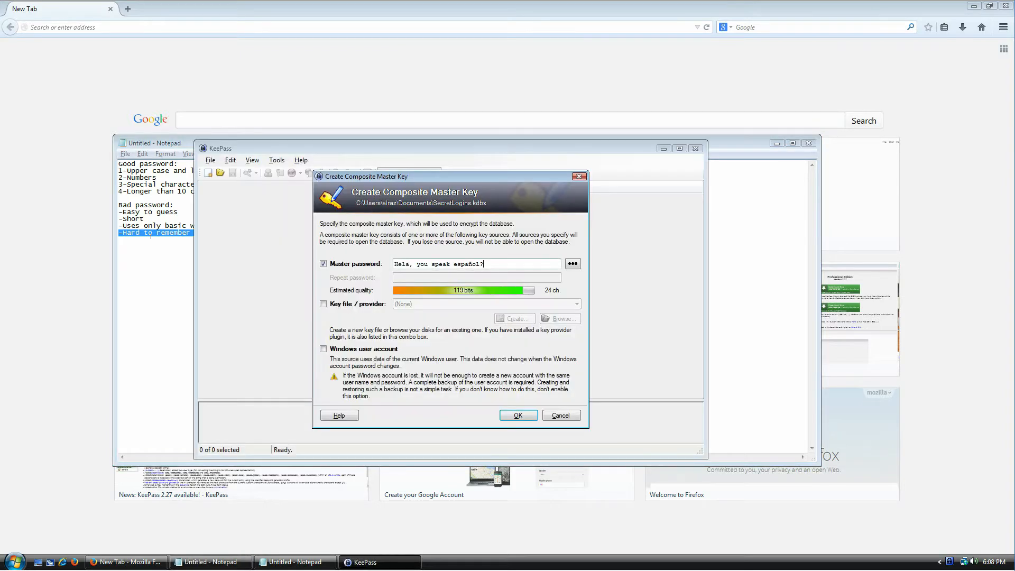
key("ctrl+a")
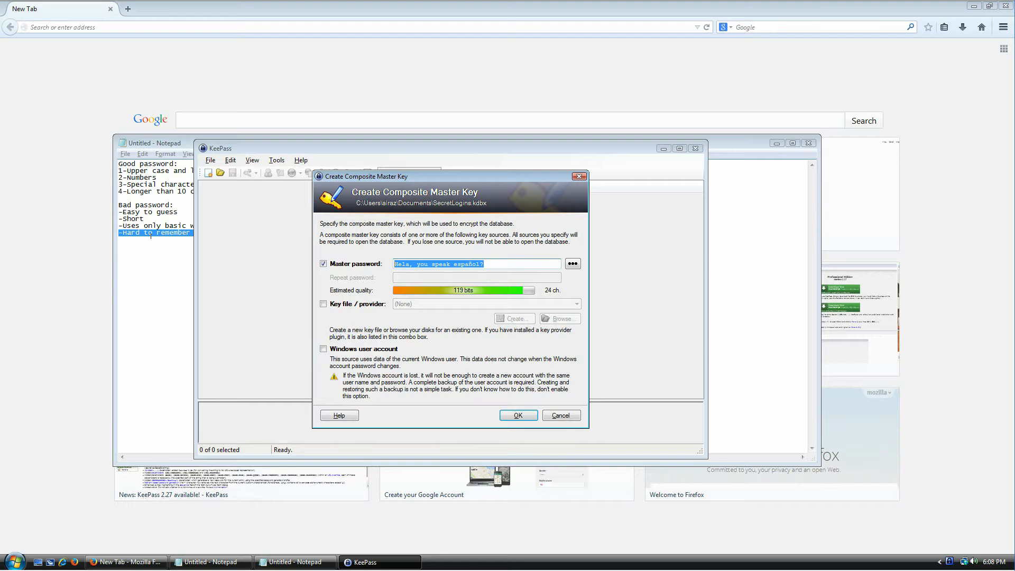
key("BackSpace")
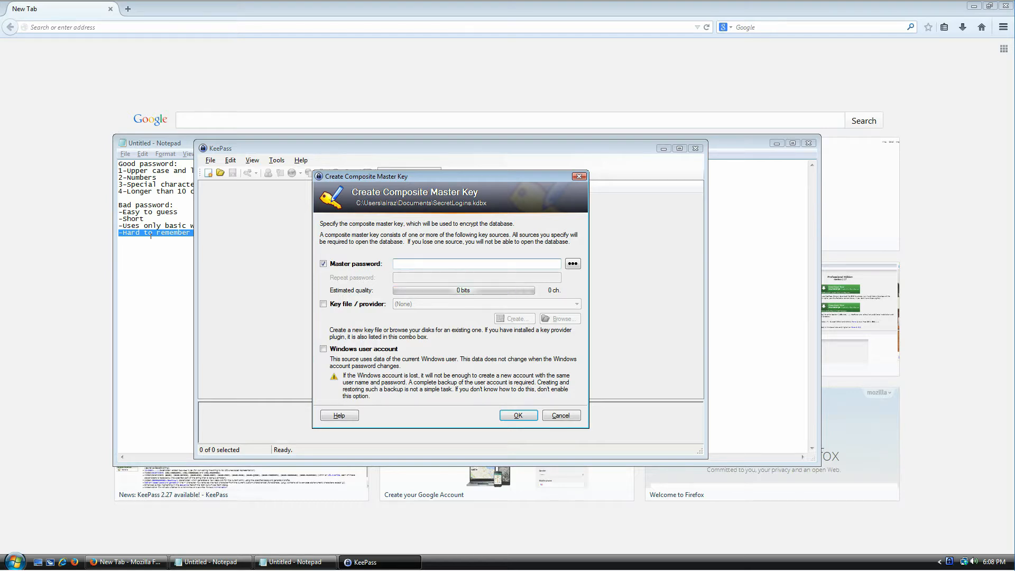
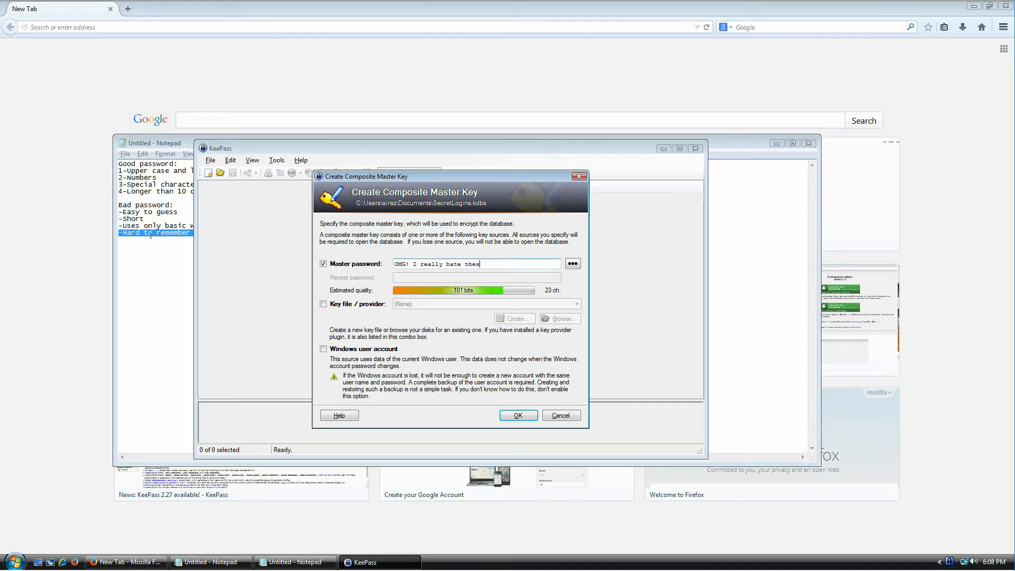
Step: Toggle the master password between masked dots and plain text to check it
left_click(574, 264)
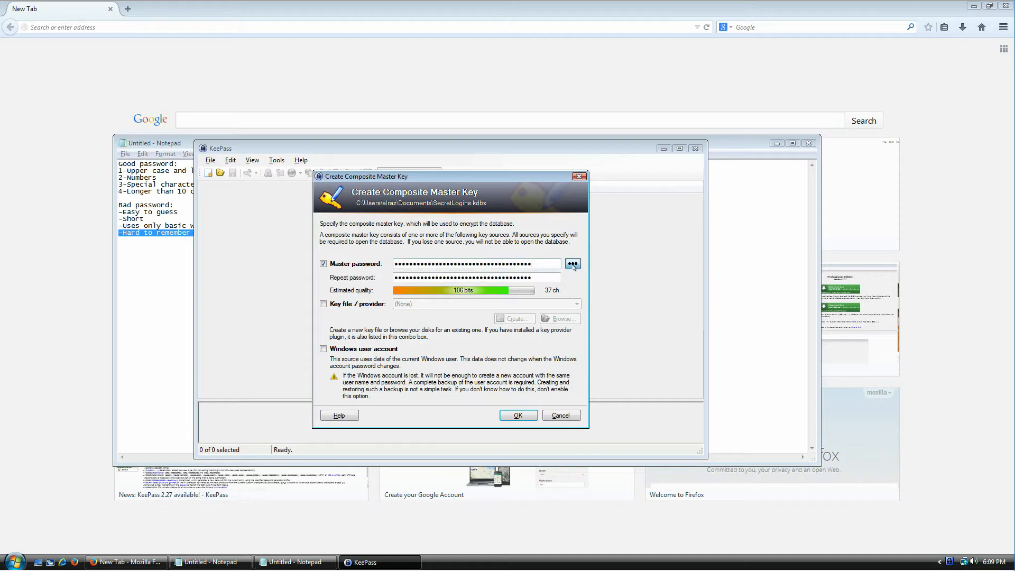
left_click(573, 265)
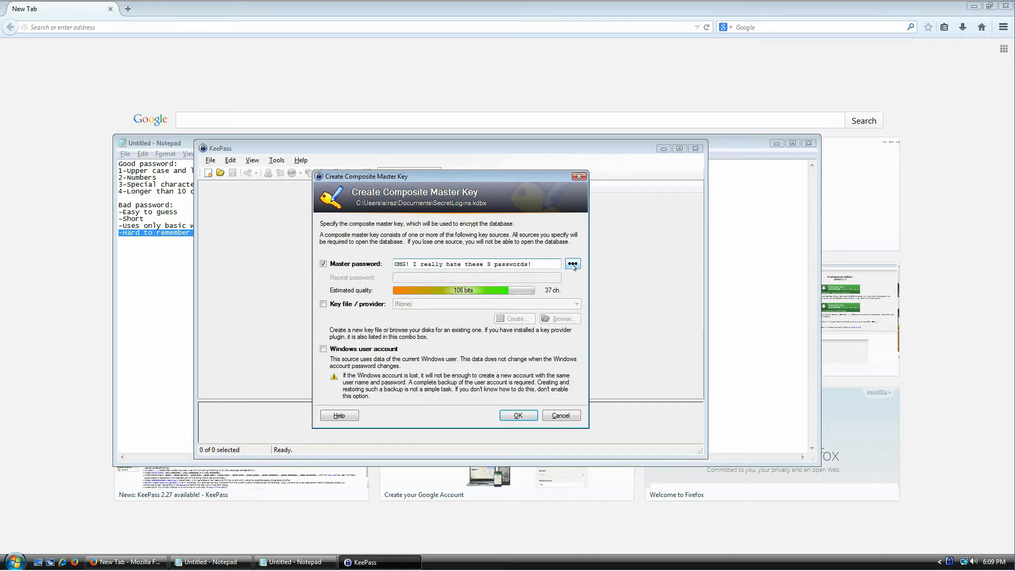
left_click(574, 264)
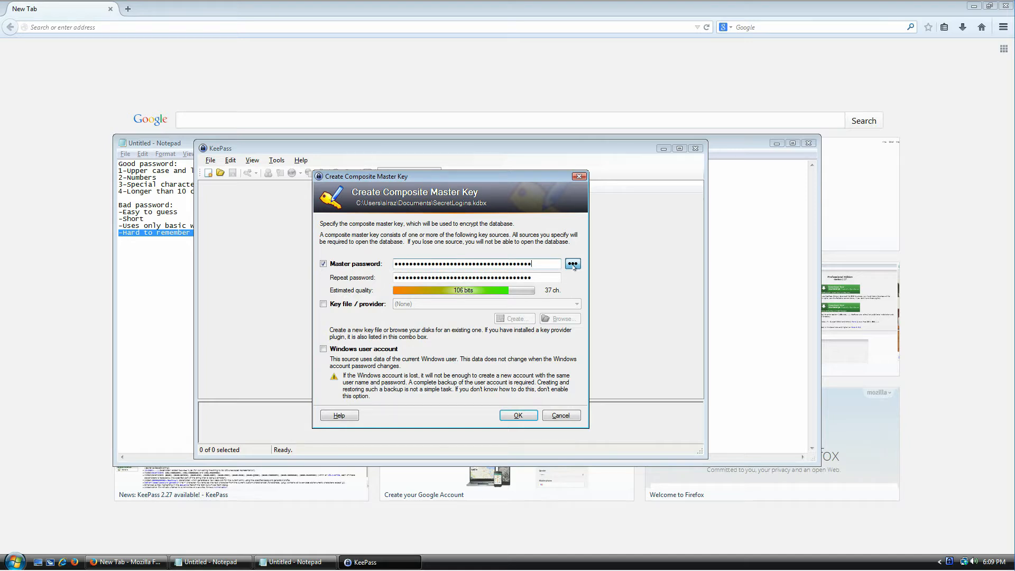
left_click(574, 264)
left_click_drag(557, 263, 394, 264)
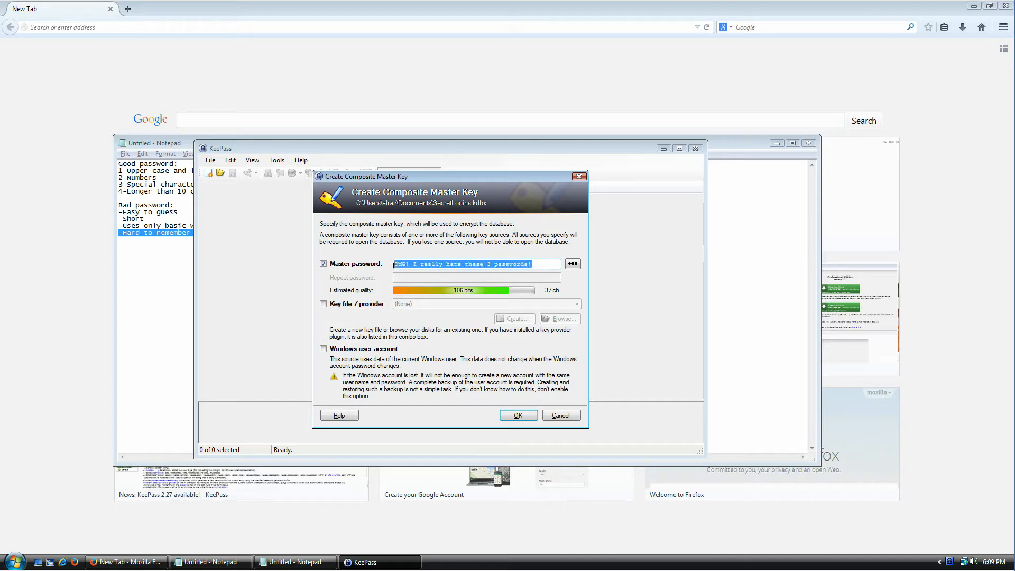
left_click(476, 263)
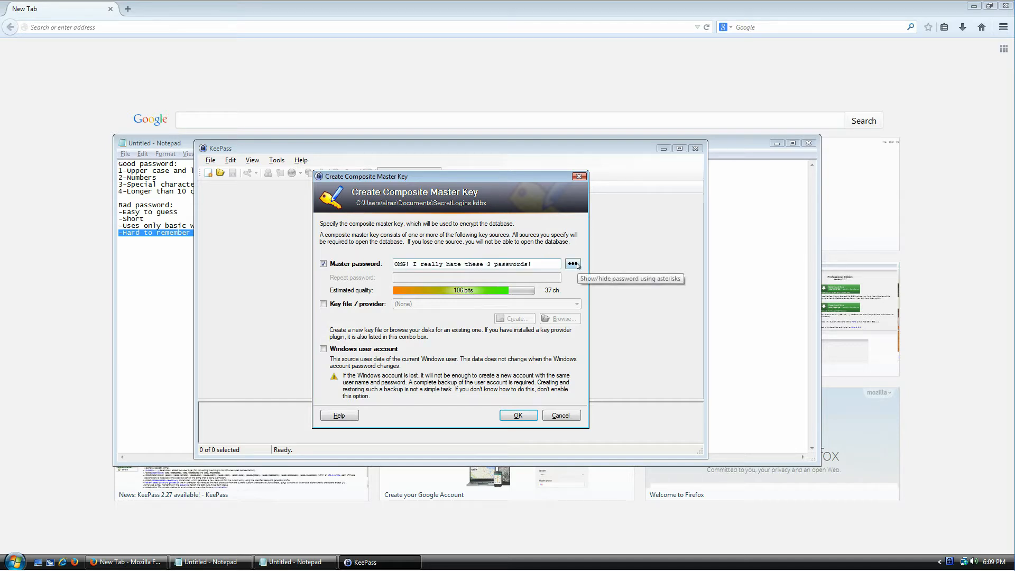
Step: Review the passphrase's ending, mask the master password, and select the repeat field's dots
left_click_drag(533, 263, 472, 260)
left_click(504, 263)
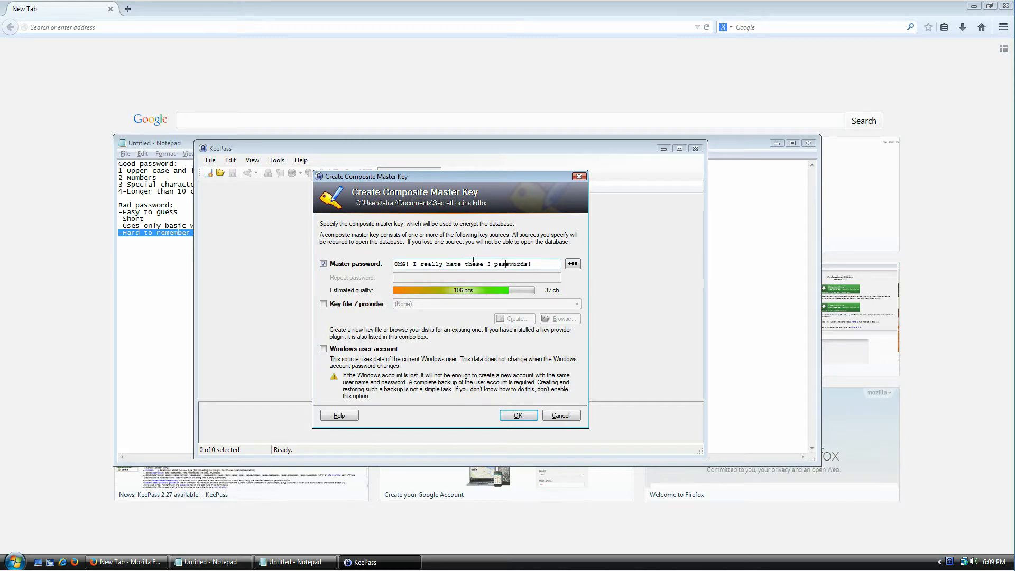
left_click_drag(469, 263, 506, 259)
left_click(547, 257)
left_click_drag(548, 260, 486, 264)
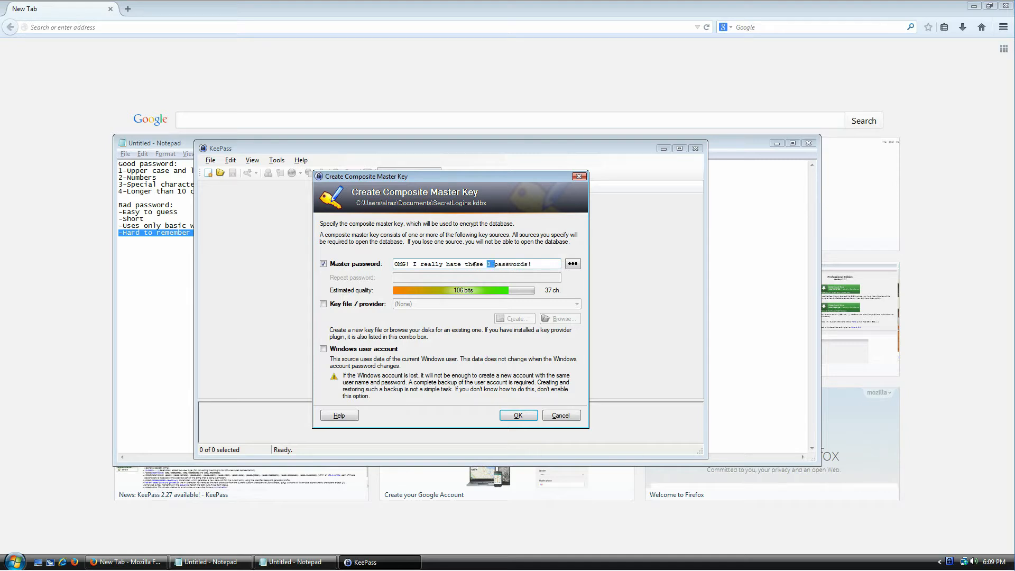
left_click(539, 259)
left_click_drag(546, 261, 445, 271)
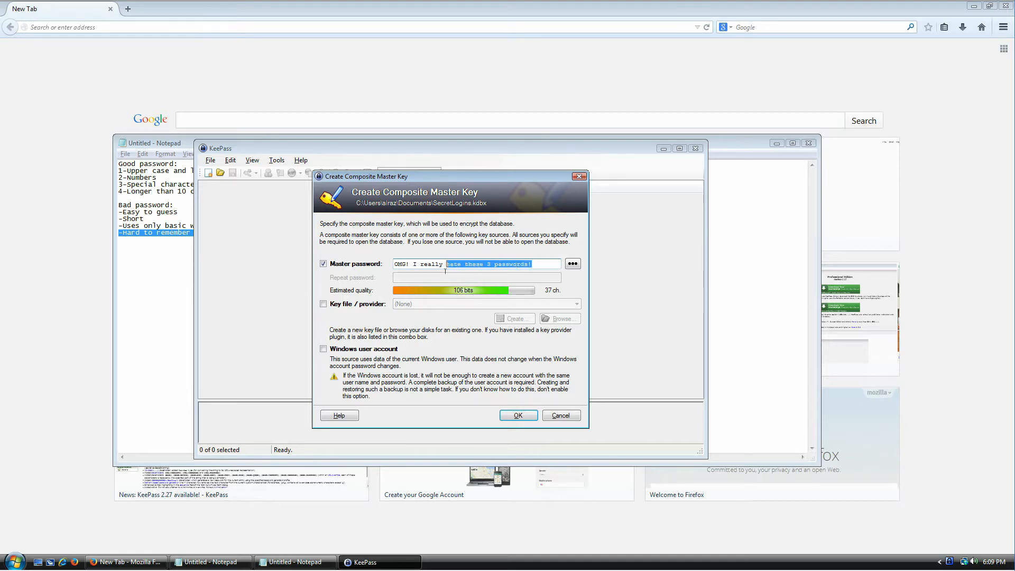
left_click(572, 268)
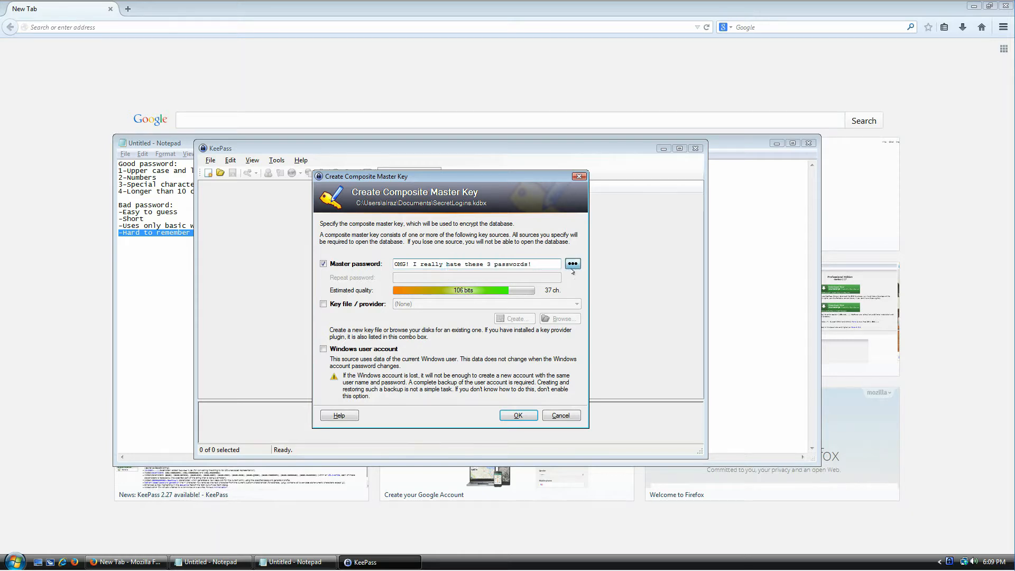
double_click(543, 280)
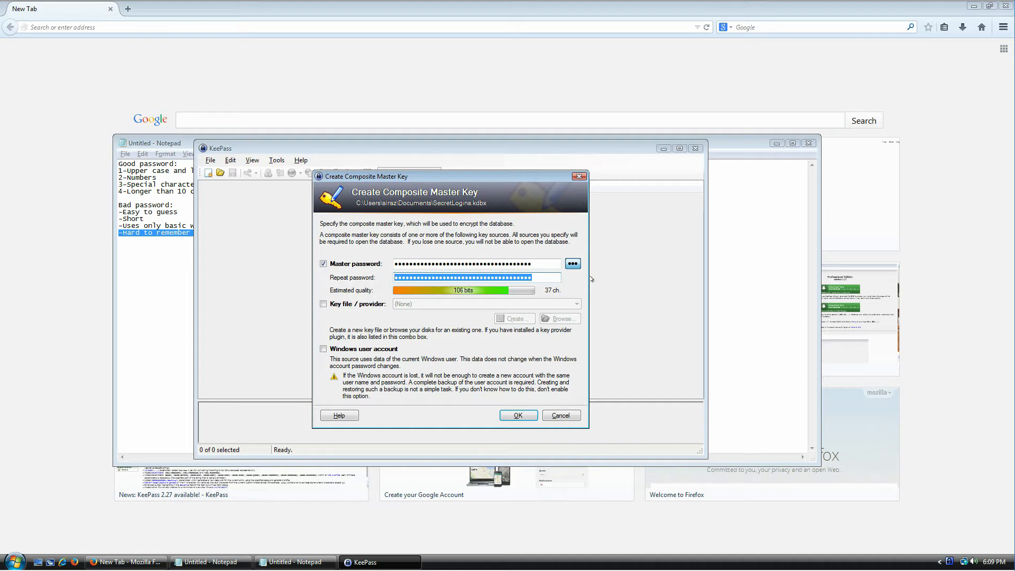
Step: Clear the Repeat password field and retype the 37-character master password to confirm it
key("BackSpace")
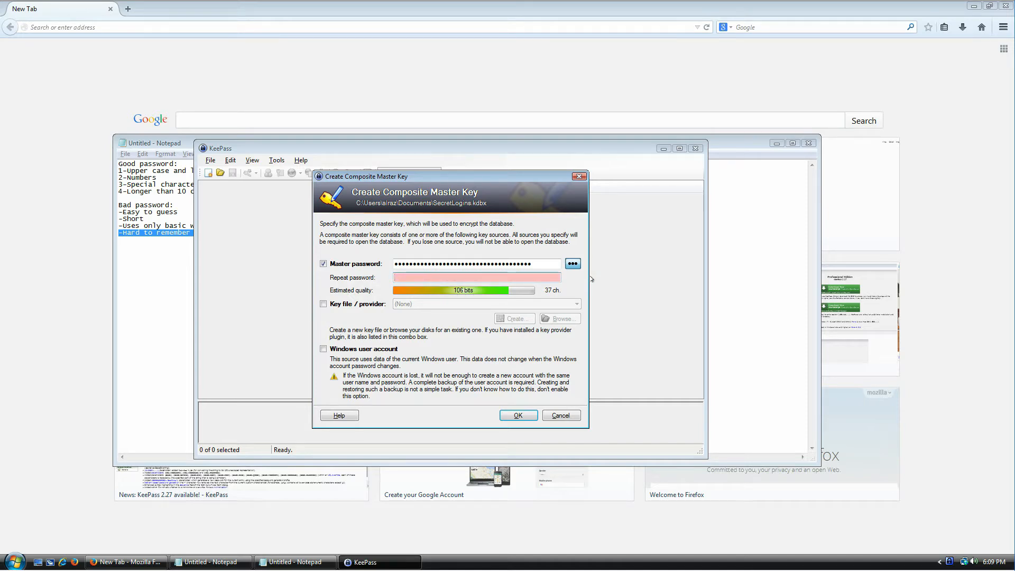
type("•••••••••••••••••••••••••••••••••••")
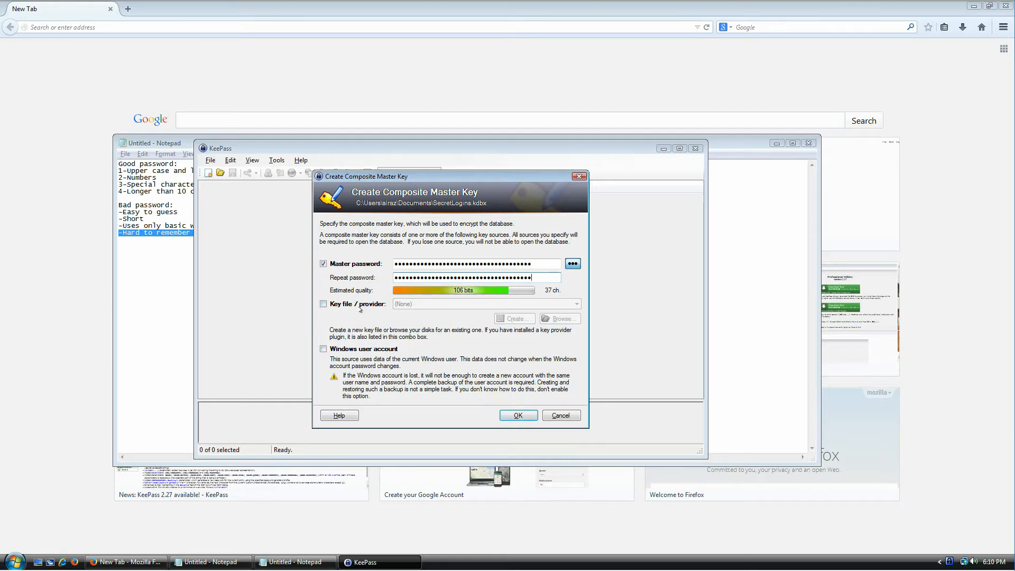
Step: Accept the master key and raise key transformation rounds from 6000 to 6854912 via the 1-second delay option
left_click(520, 414)
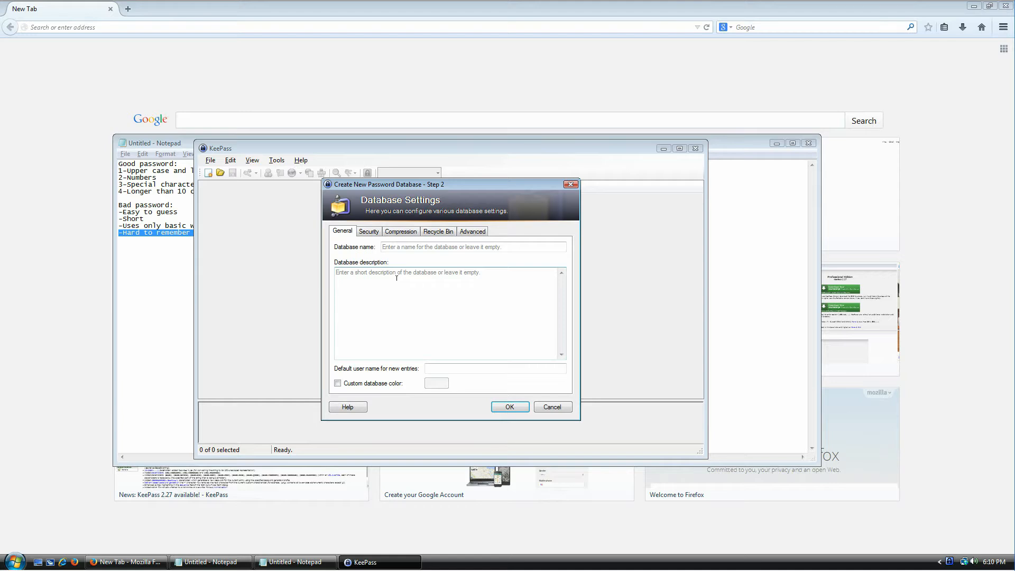
left_click(370, 232)
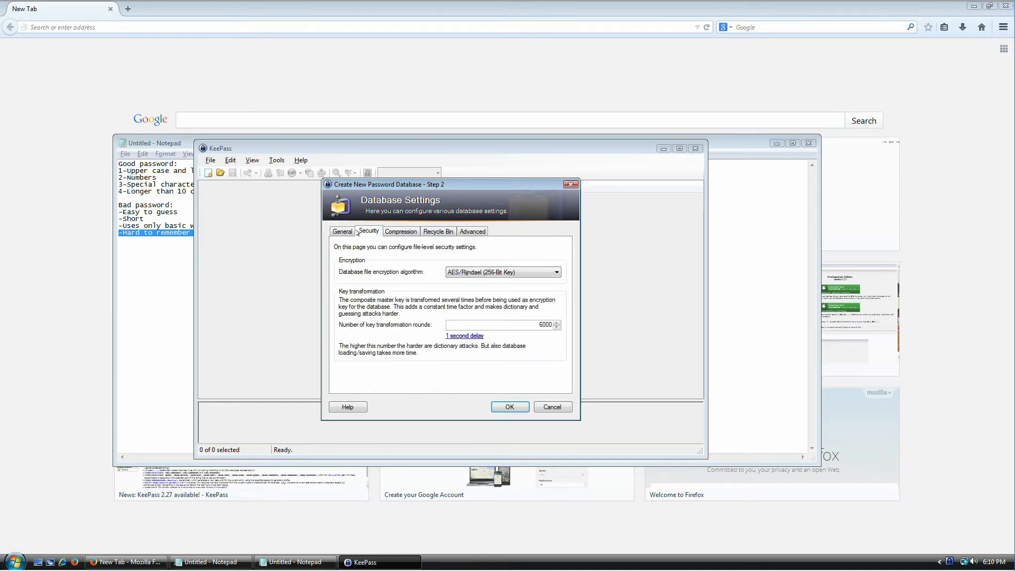
left_click(350, 232)
left_click(367, 232)
double_click(505, 324)
left_click(467, 338)
double_click(524, 326)
left_click(524, 325)
Step: Name the database 'My data' with description 'I use this database to store login information because I feel like'
left_click(401, 233)
left_click(438, 233)
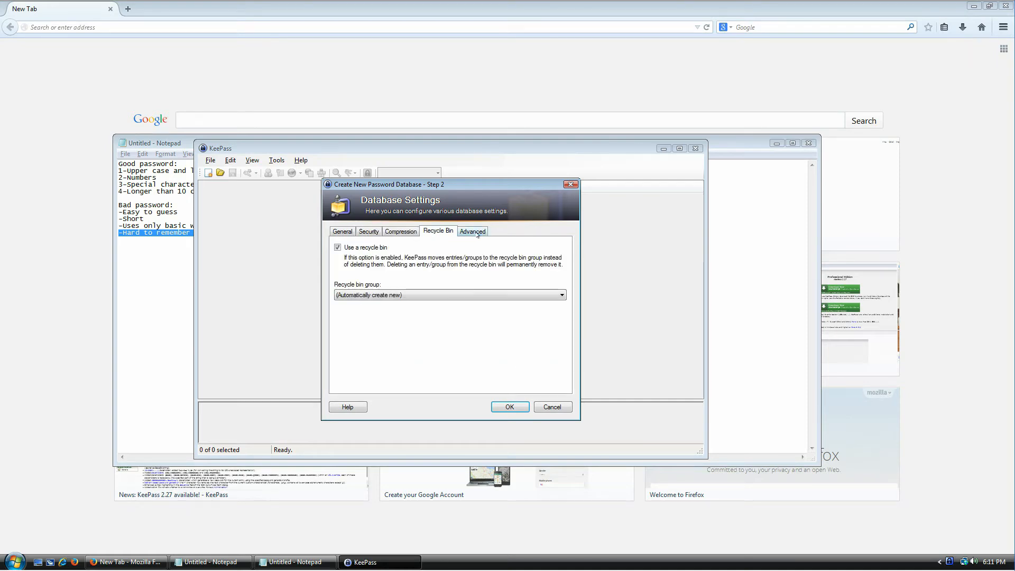
left_click(477, 233)
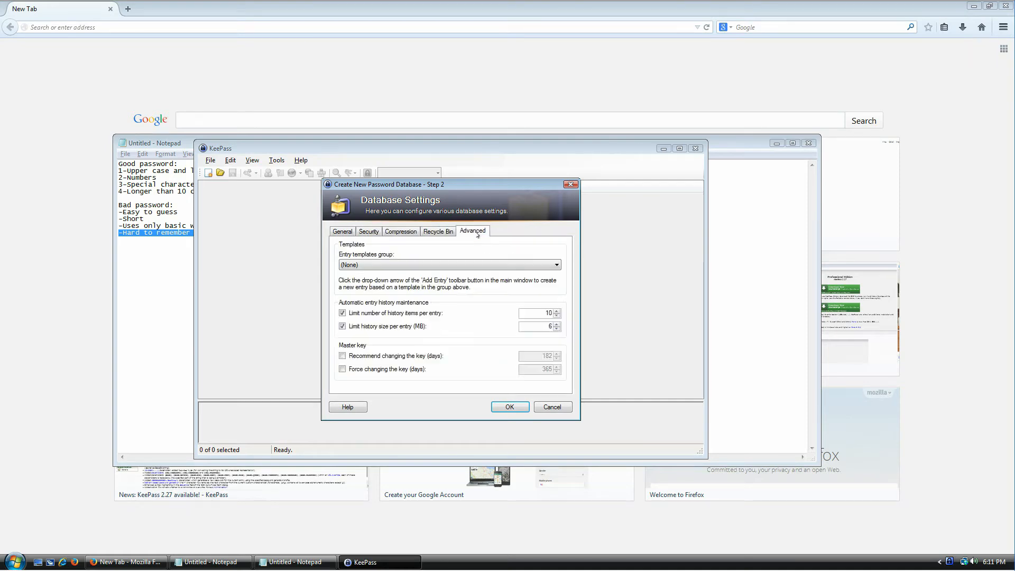
left_click(345, 231)
left_click(423, 247)
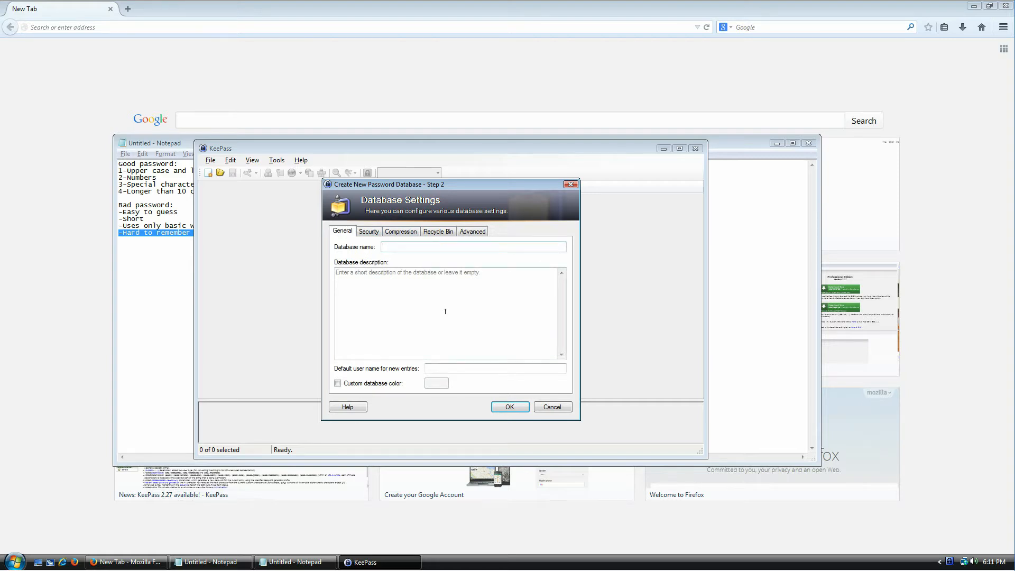
type("My data")
key("Tab")
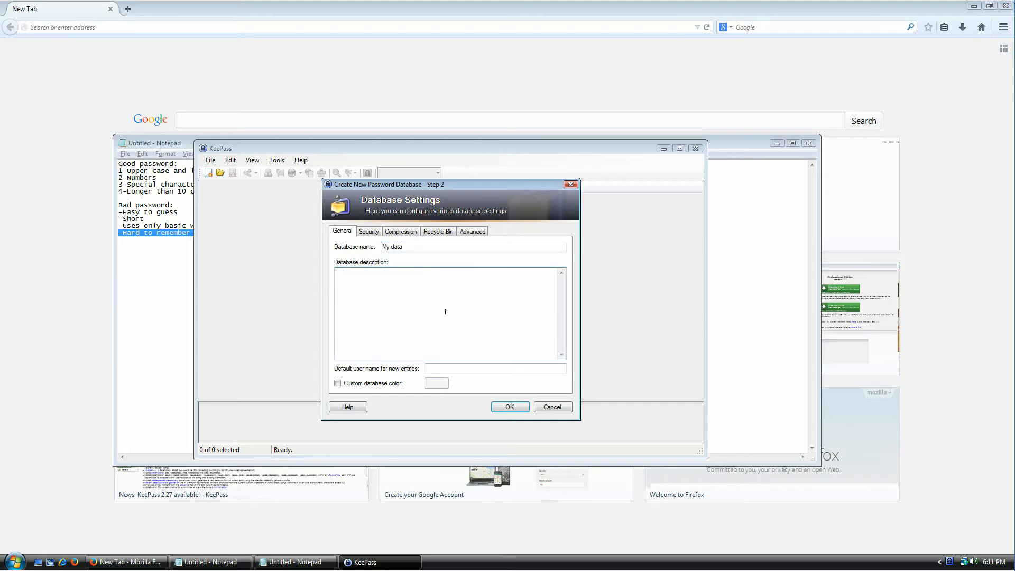
type("I use this database to store login information because I feel like it.")
Step: Finish creating the database and inspect Sample Entry, closing it without changes
left_click(510, 407)
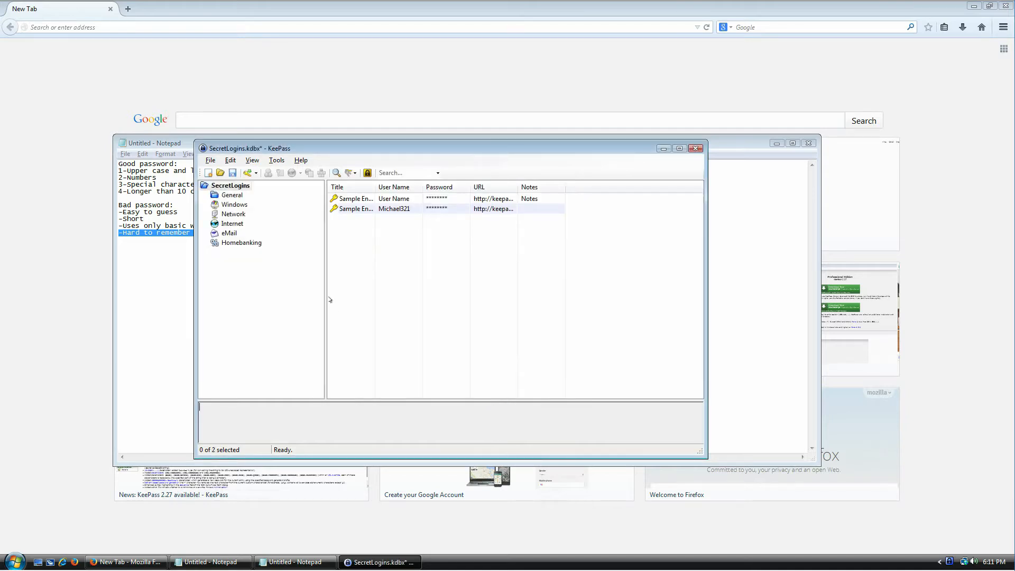
left_click_drag(337, 148, 371, 104)
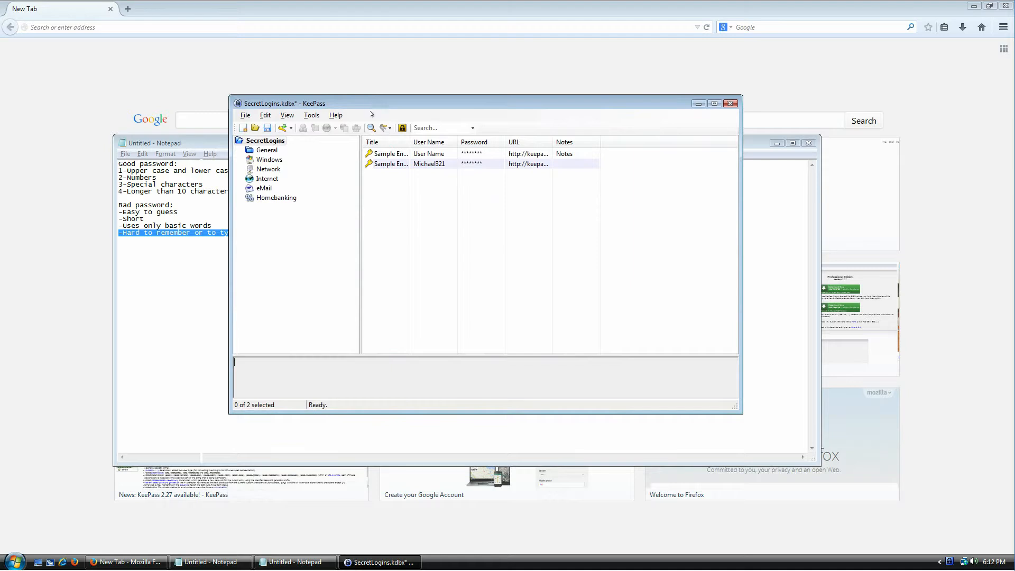
double_click(408, 138)
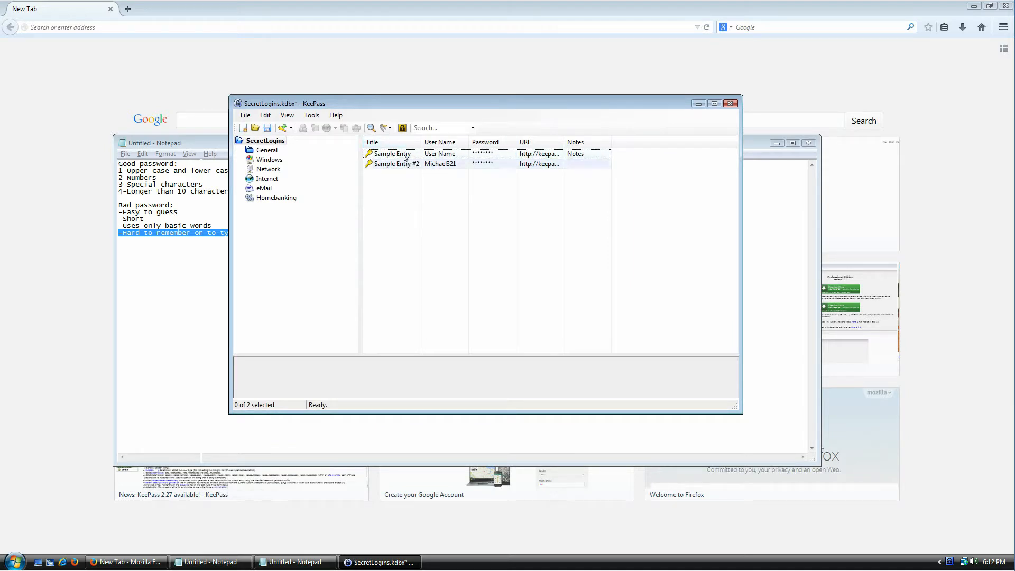
left_click(404, 158)
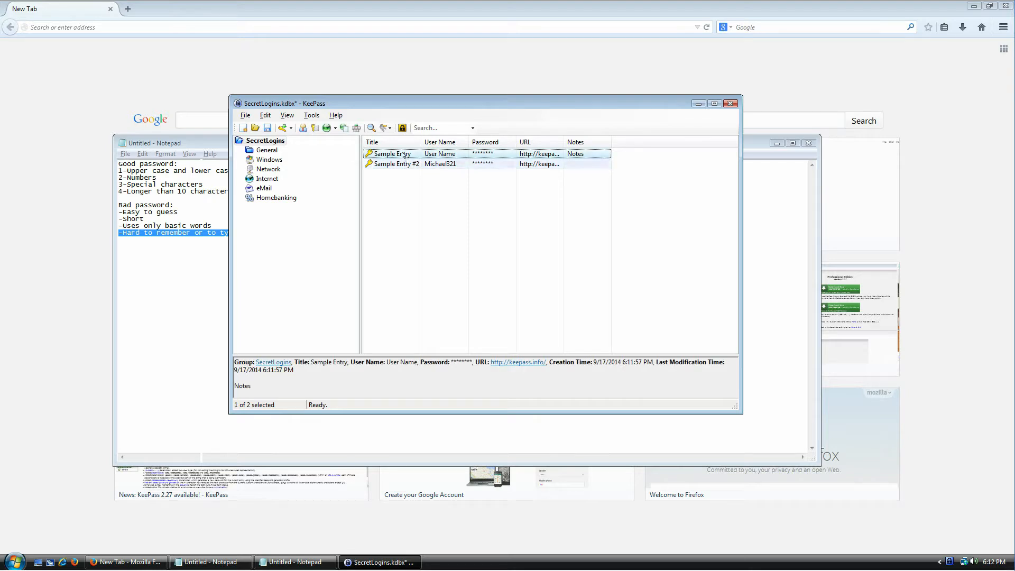
double_click(404, 154)
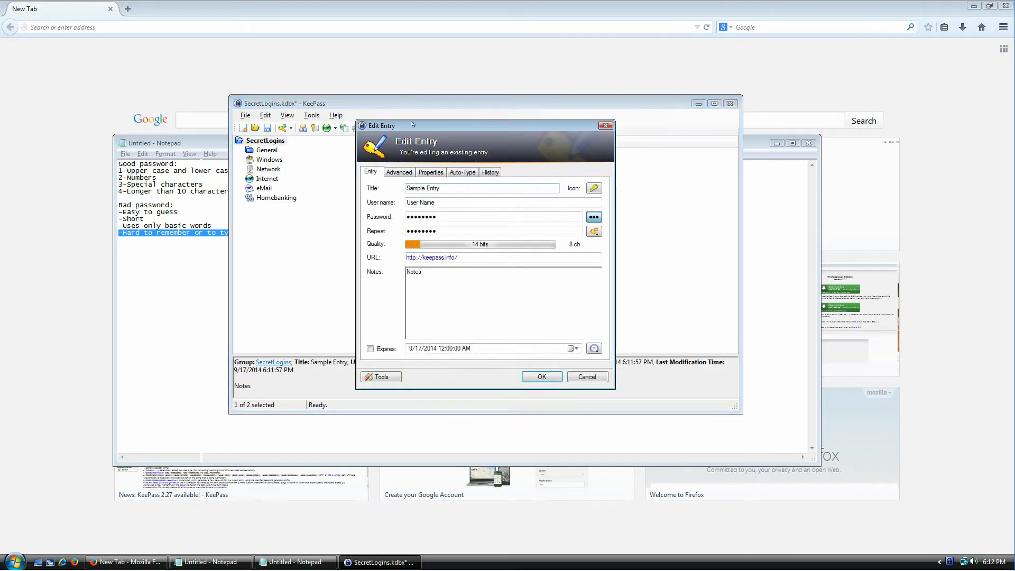
left_click_drag(413, 124, 458, 191)
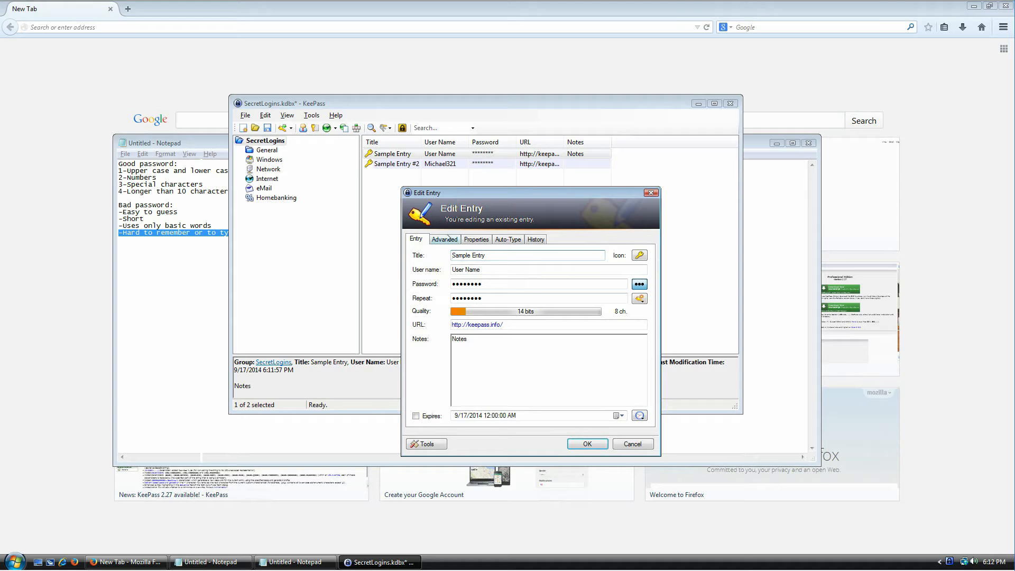
left_click(651, 192)
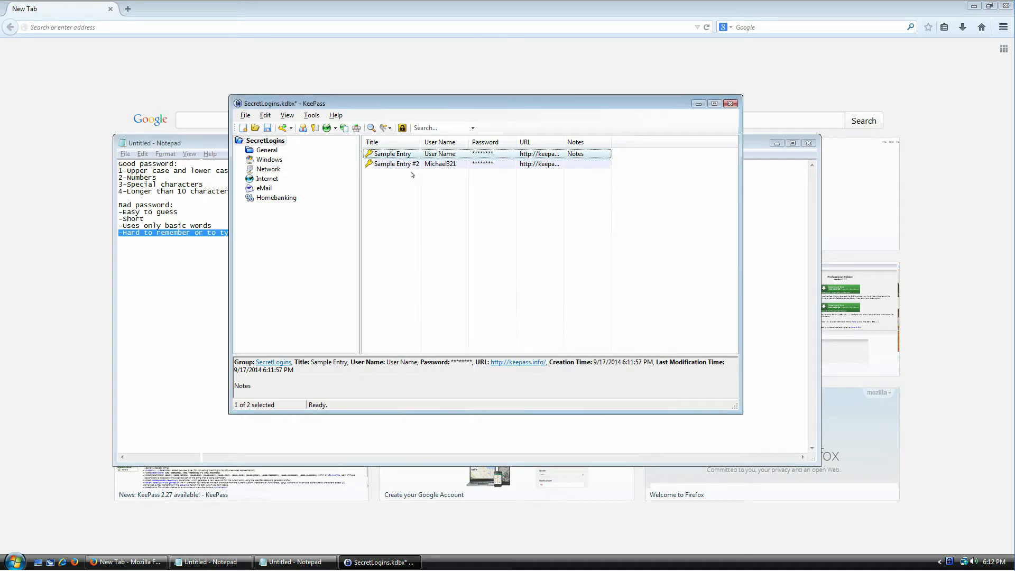
double_click(388, 157)
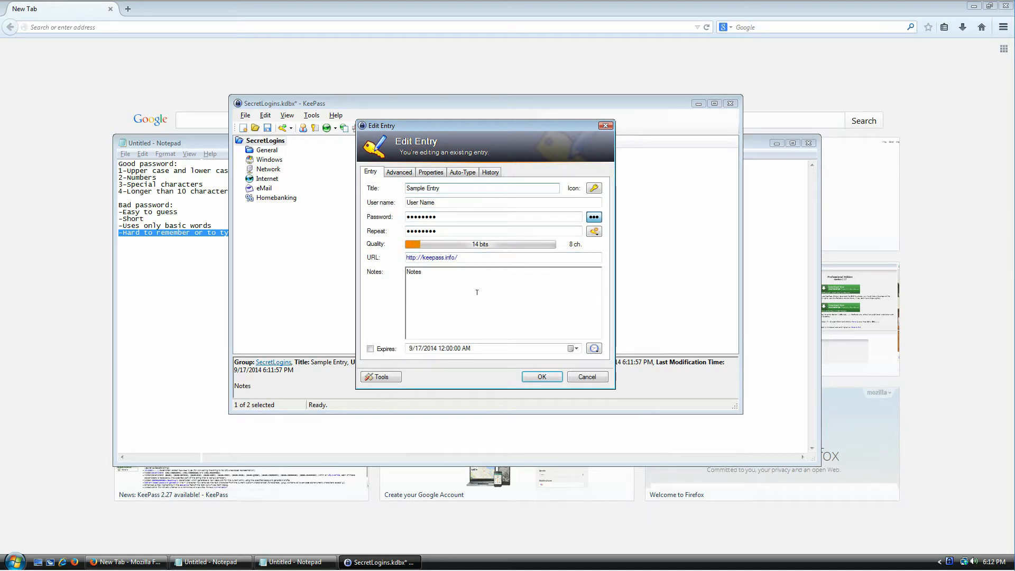
key("Escape")
Step: Select both sample entries and move them to the recycle bin
key("shift+Down")
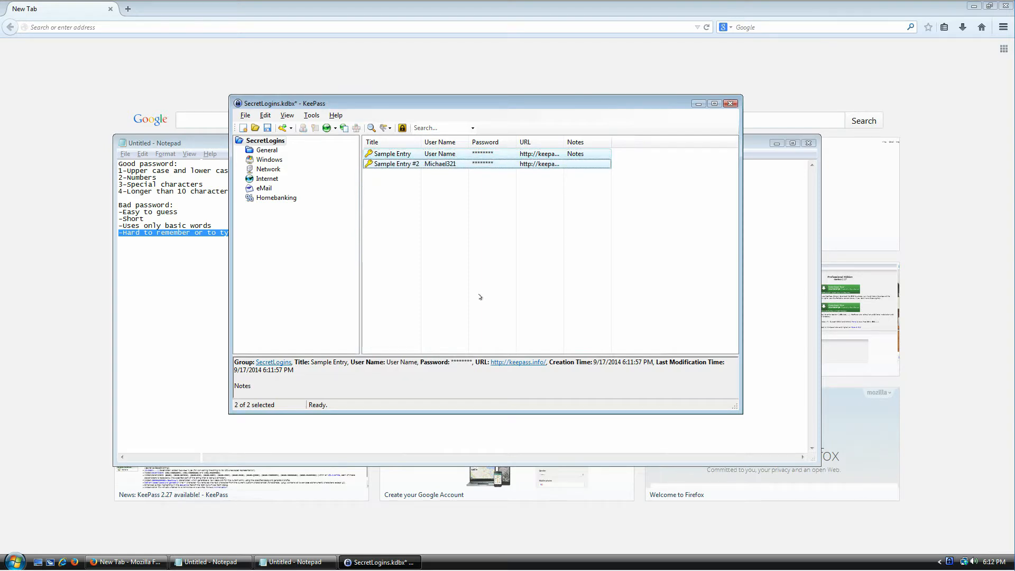
key("Delete")
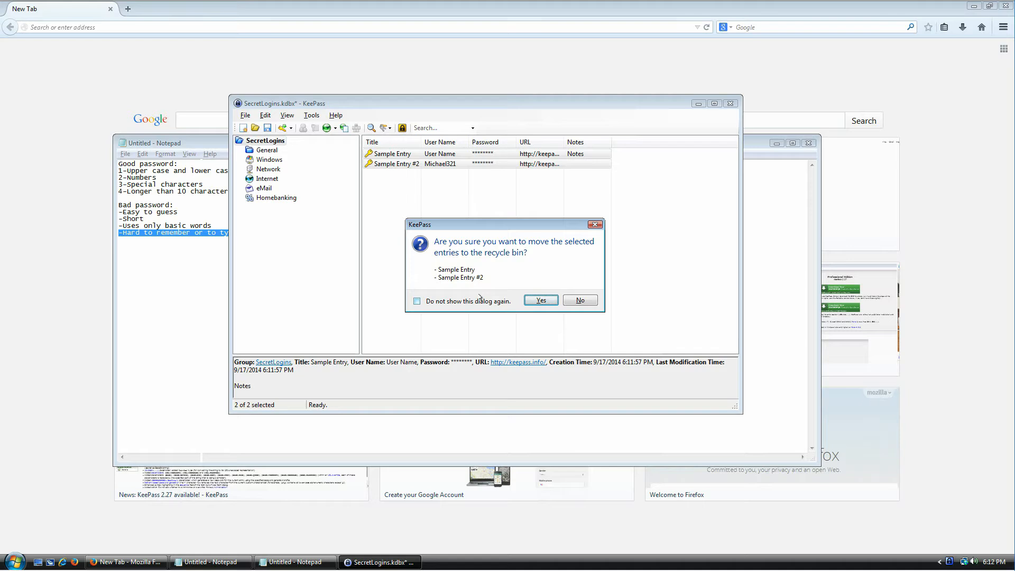
key("Return")
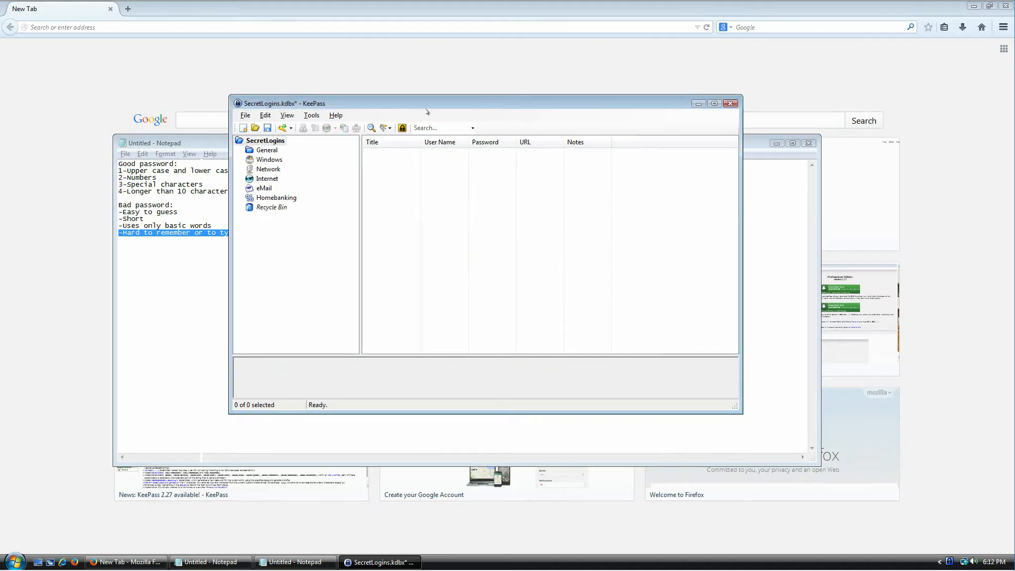
left_click_drag(435, 94, 466, 194)
Step: Load gmail in Firefox and go to the 'Create an account' sign-up form
left_click(777, 143)
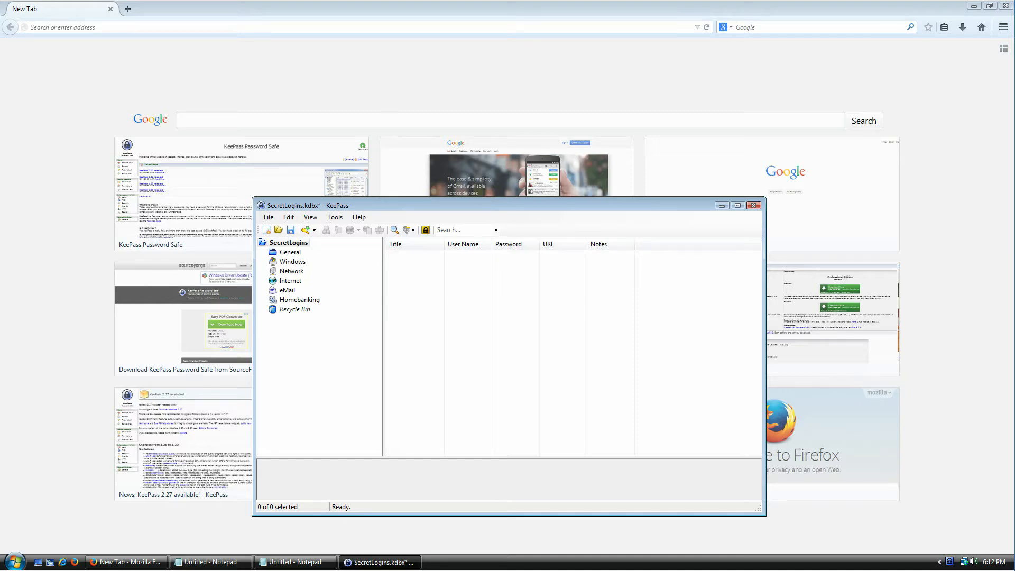
left_click(189, 25)
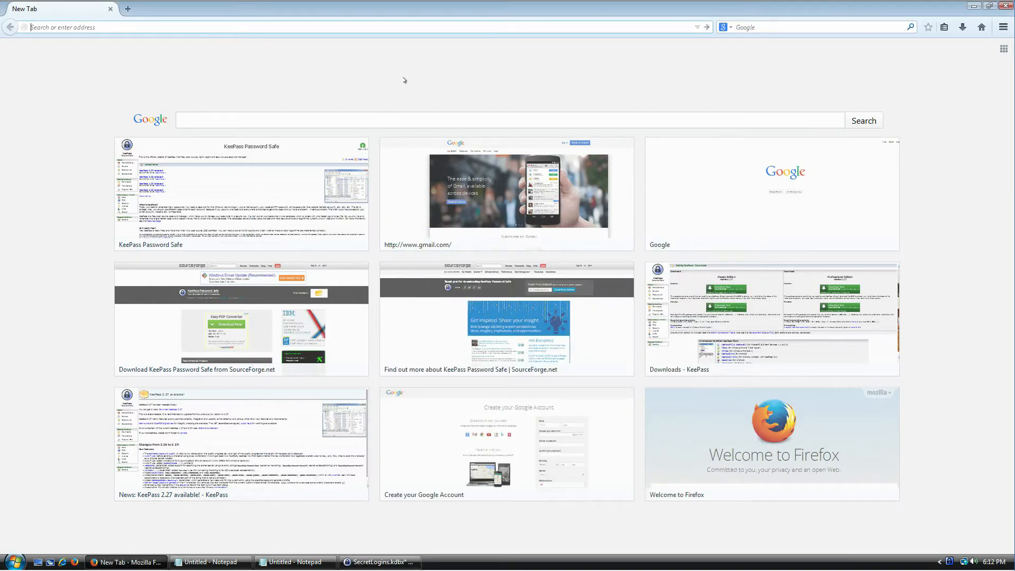
type("gmail.com/")
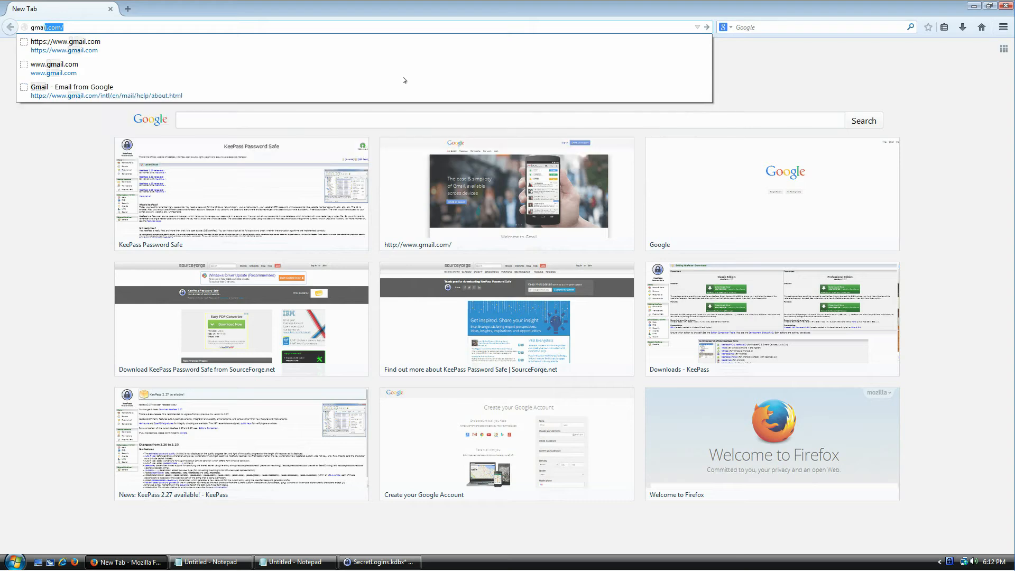
key("Return")
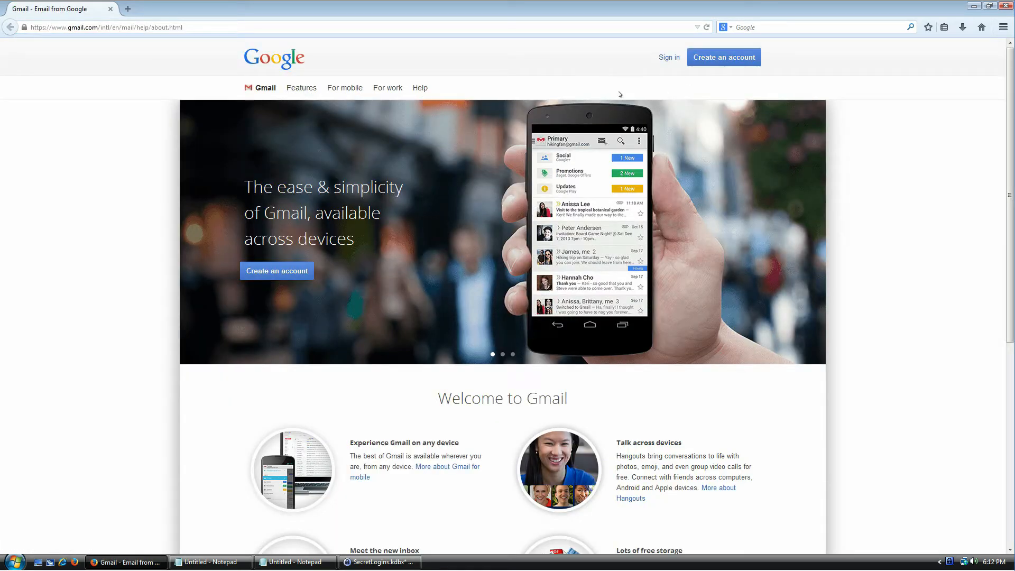
left_click(726, 58)
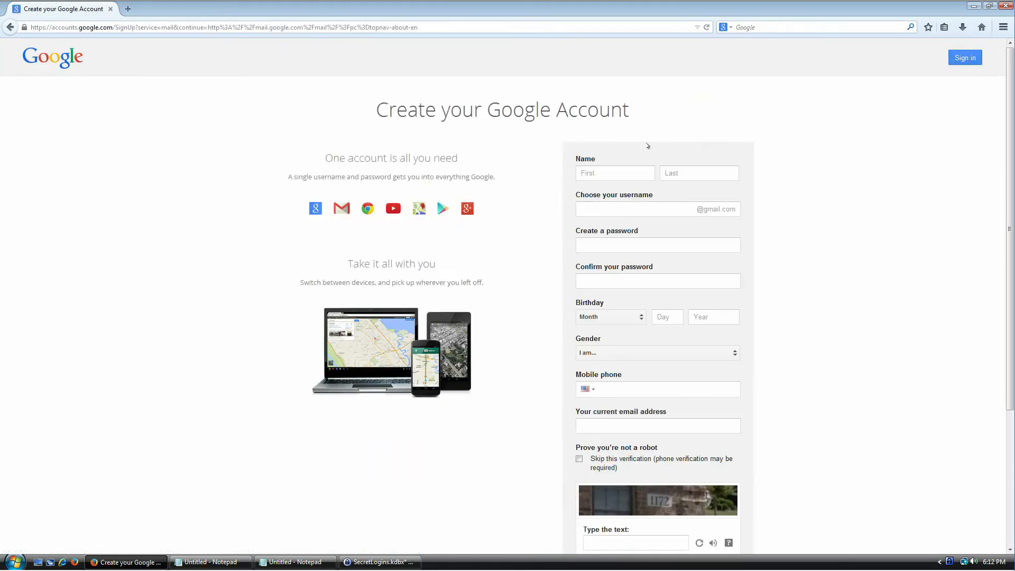
Step: Enter the first name, last name and chosen Gmail username on the Google sign-up form
left_click(613, 169)
type("John")
key("Tab")
type("Doe")
key("Tab")
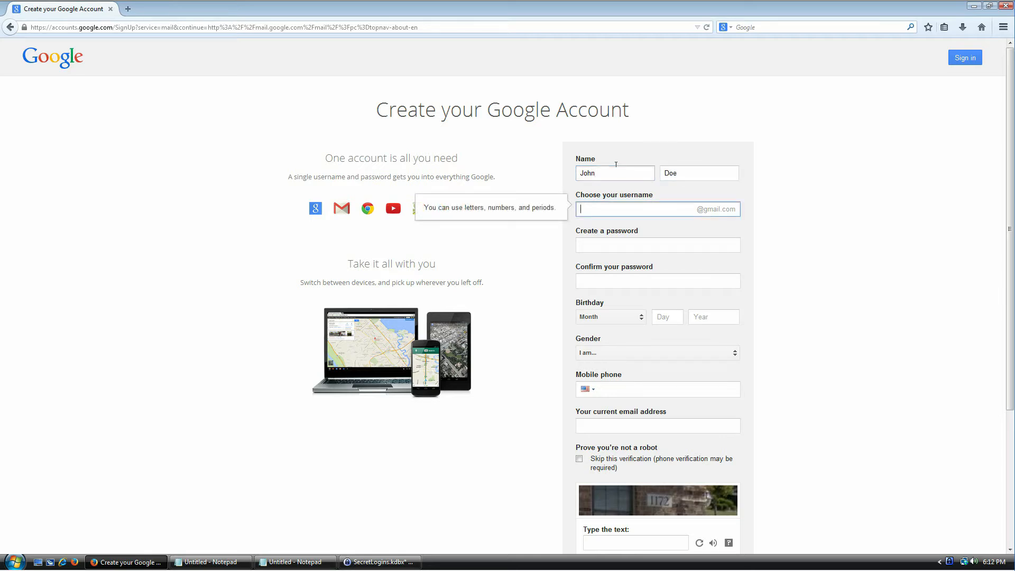
key("Tab")
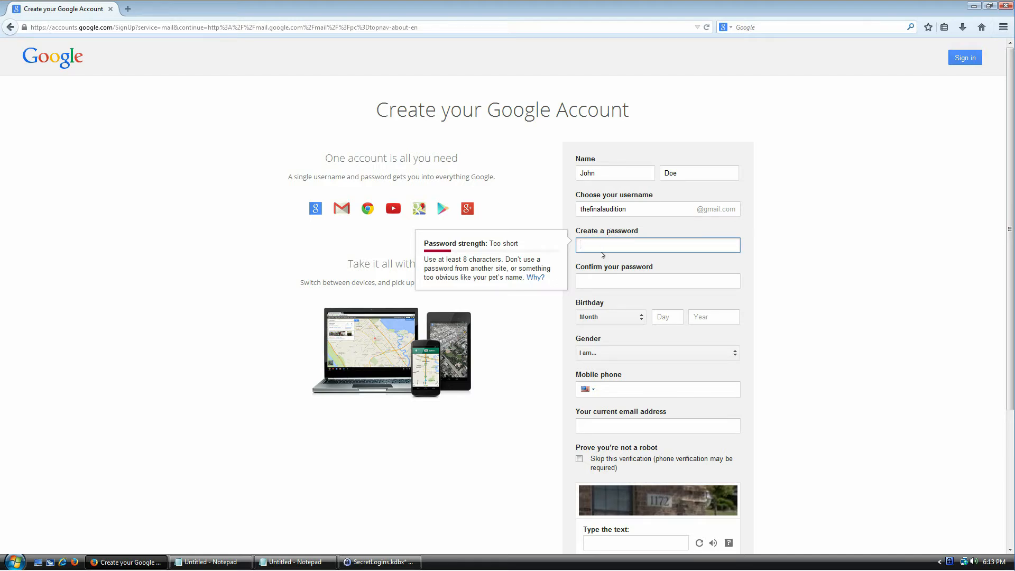
left_click(373, 561)
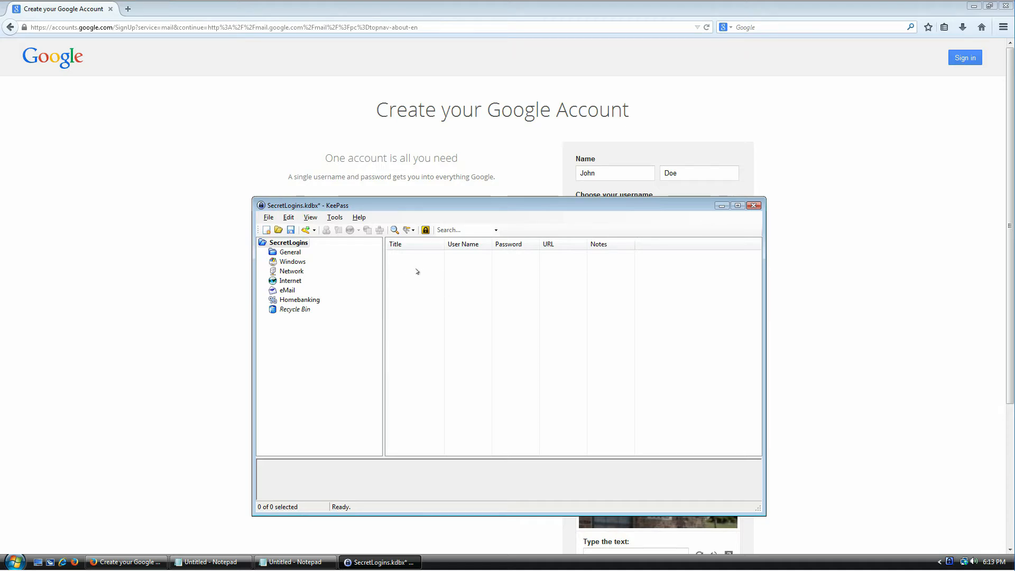
Step: Add a new entry to SecretLogins using Add Entry... from the entry list's context menu
left_click_drag(454, 205, 467, 185)
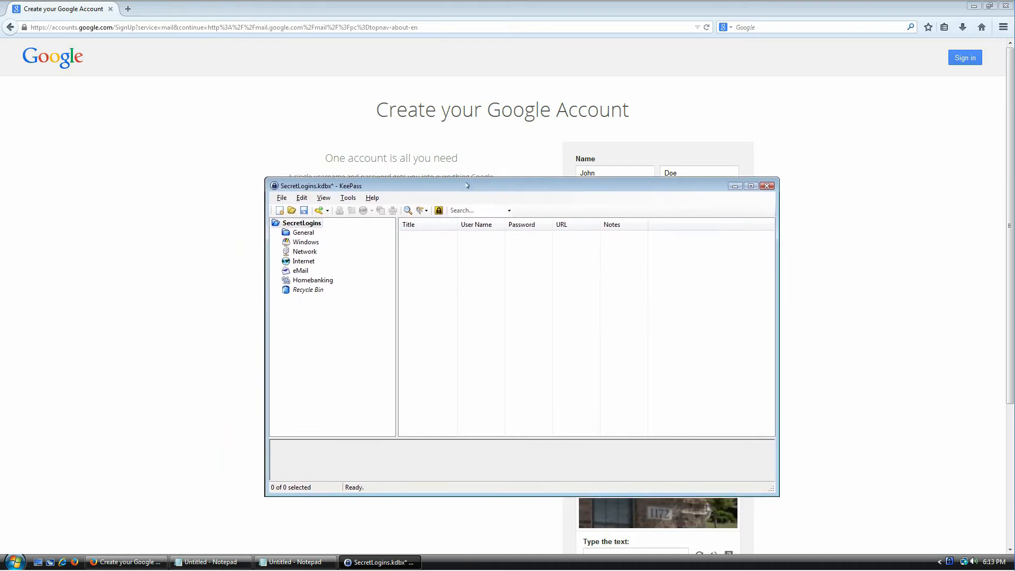
right_click(429, 250)
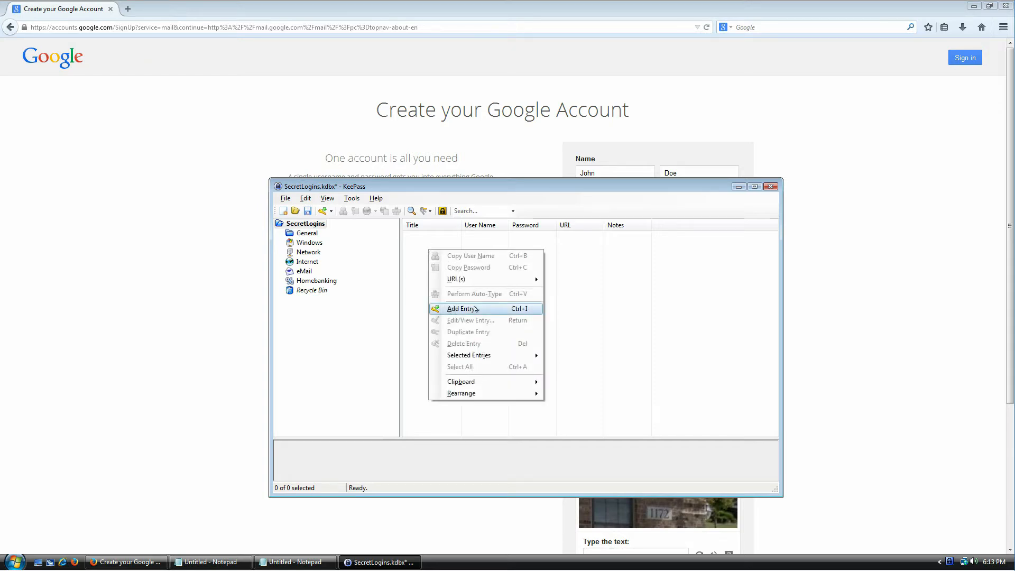
left_click(429, 226)
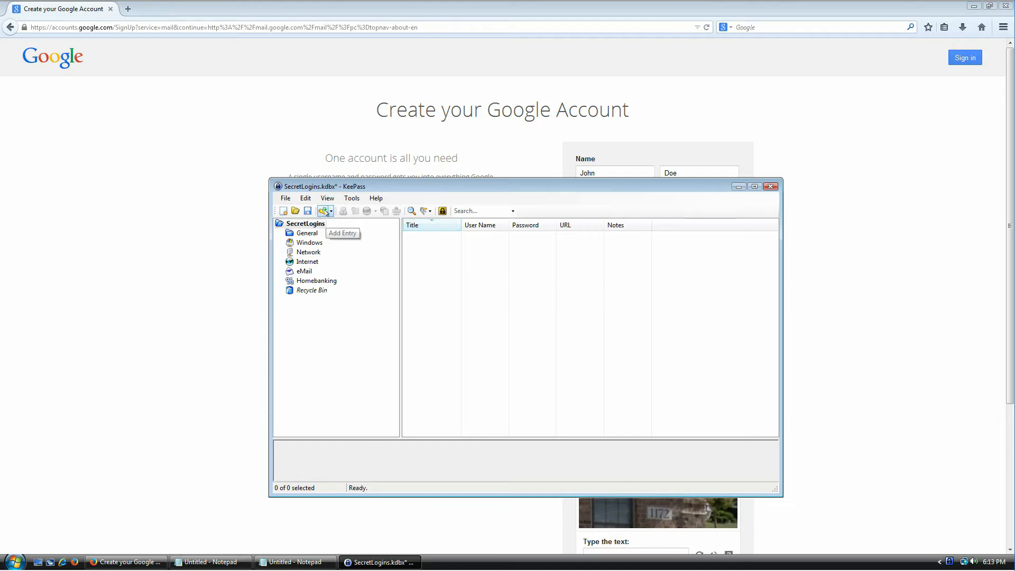
left_click(285, 199)
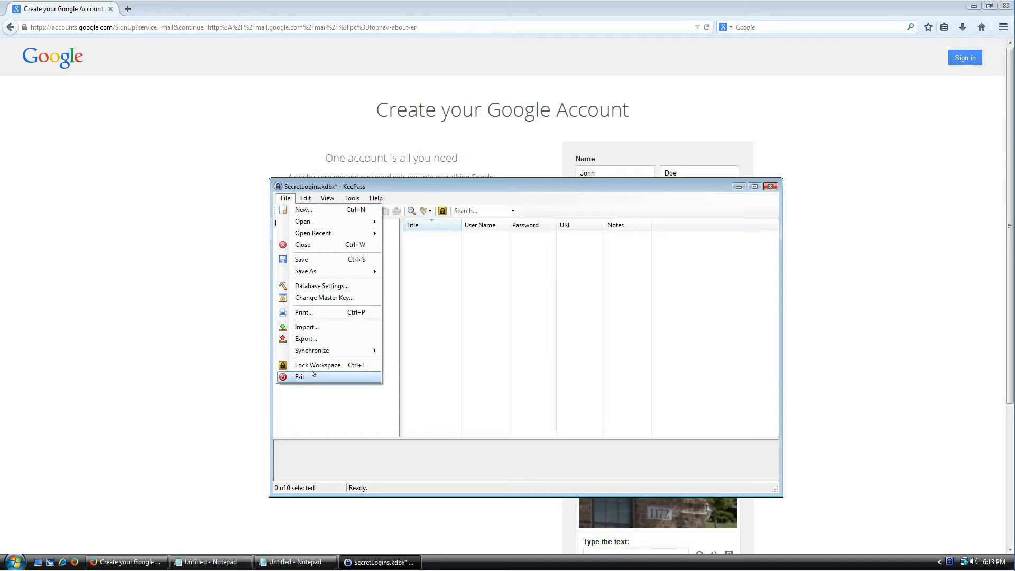
left_click(505, 374)
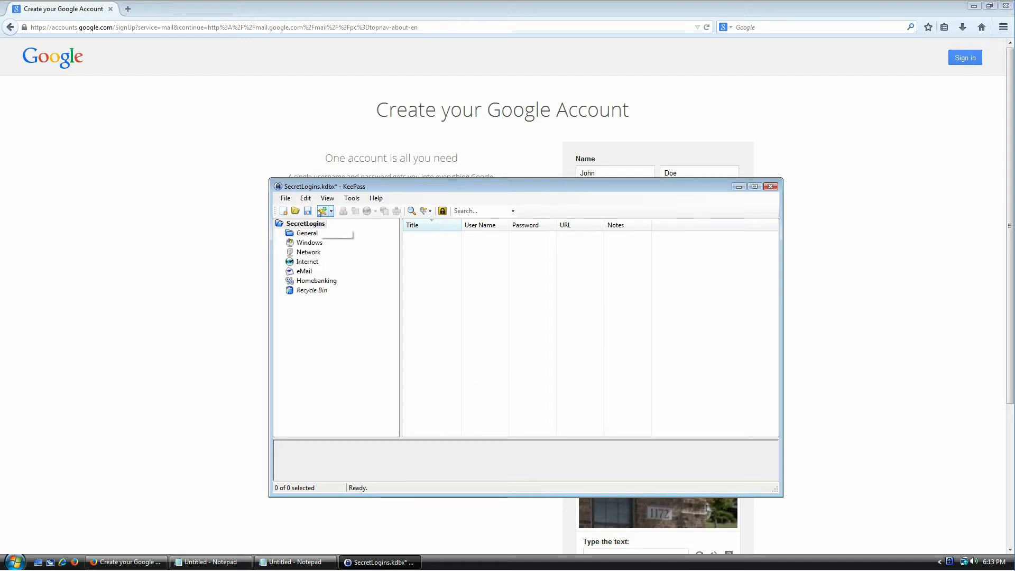
right_click(439, 258)
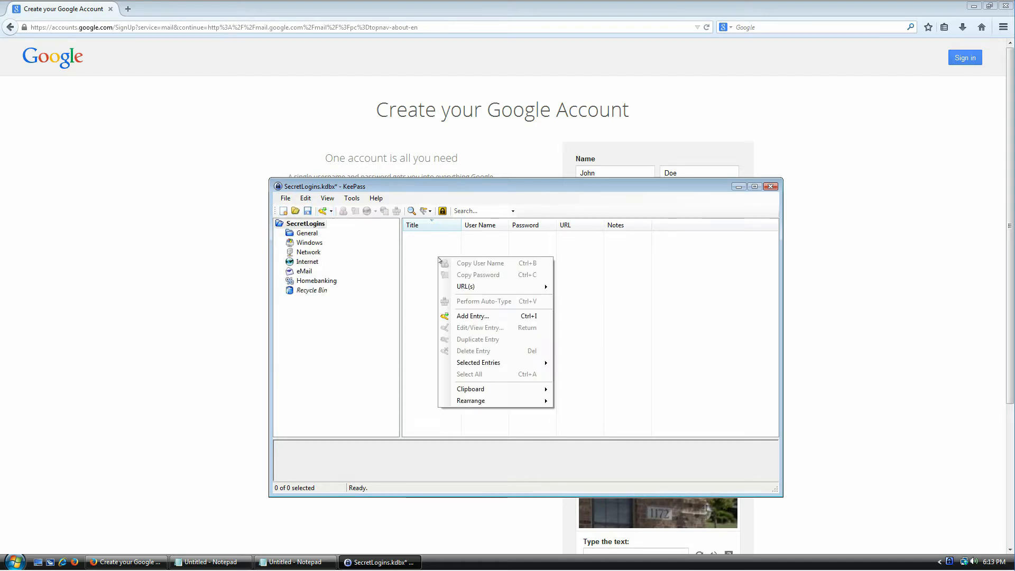
left_click(530, 317)
left_click_drag(486, 211, 467, 254)
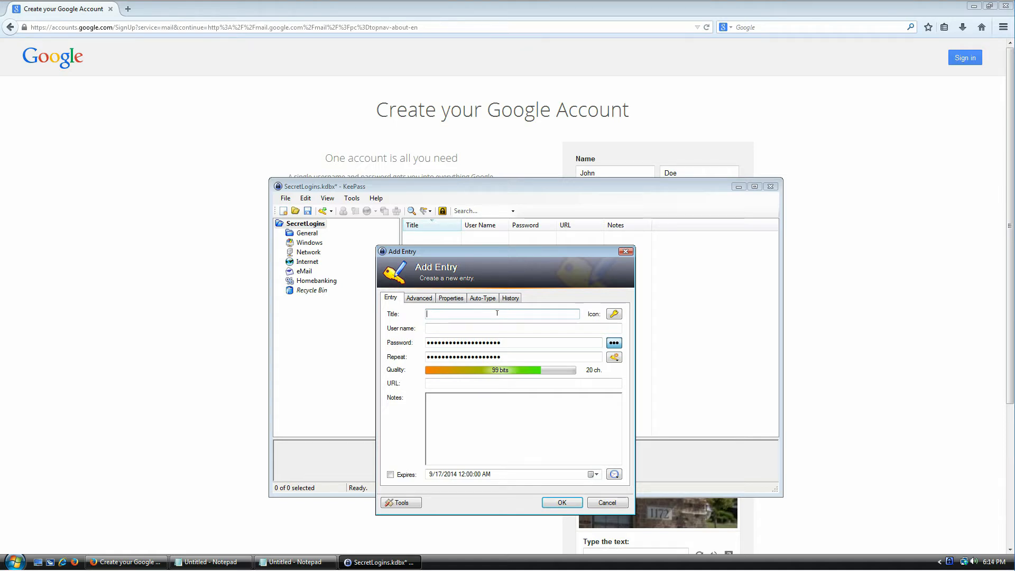
Step: Title the entry Gmail and copy the chosen username from the Google sign-up form
type("Gmail")
key("Tab")
key("Tab")
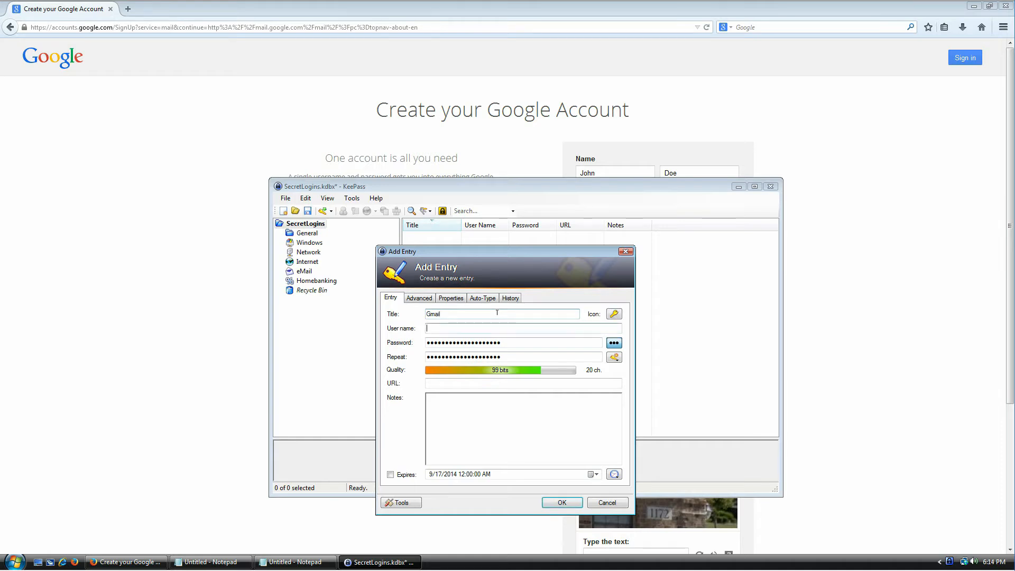
left_click(552, 144)
double_click(607, 209)
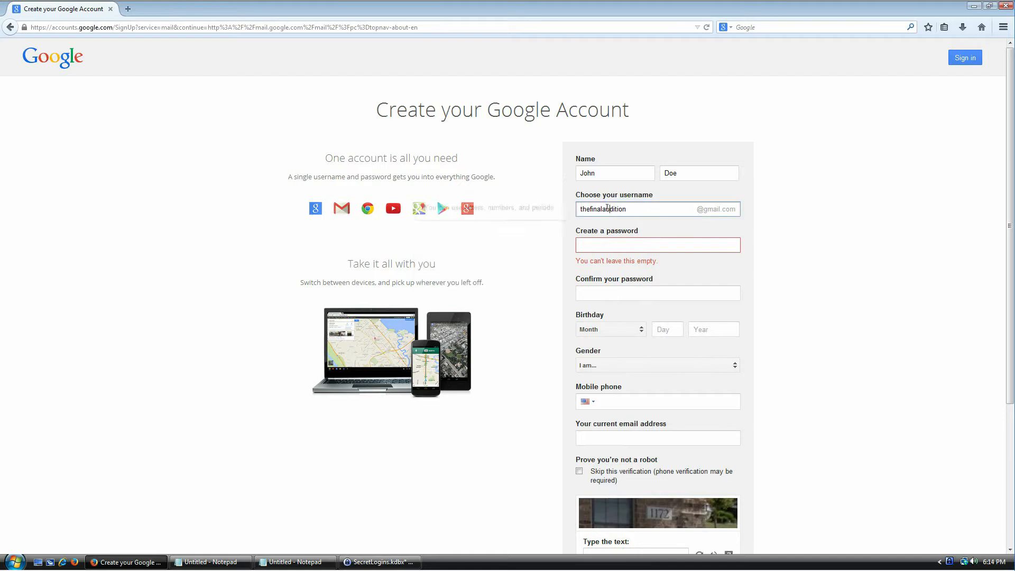
right_click(620, 208)
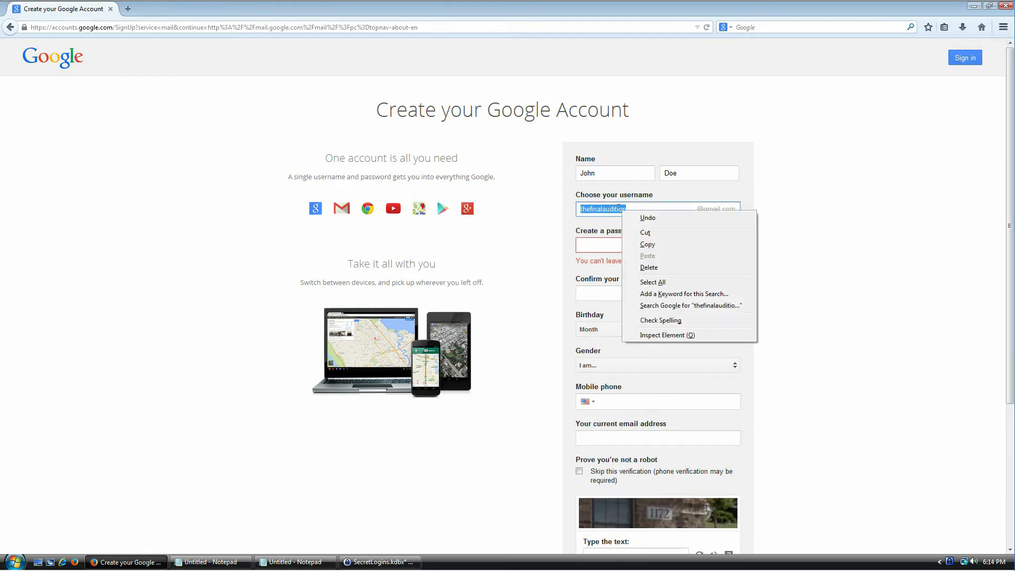
left_click(637, 238)
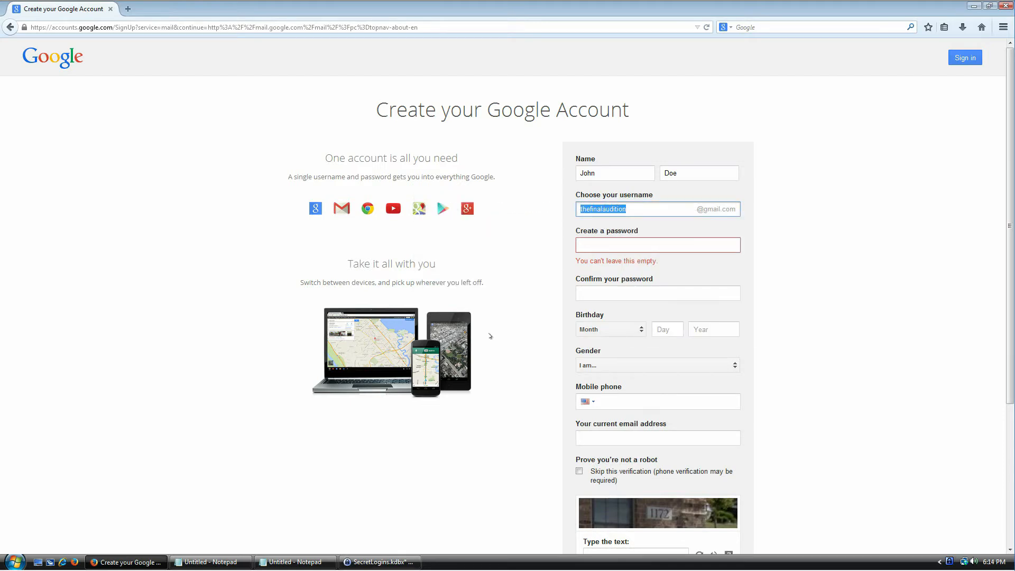
Step: Paste the copied username into the Gmail entry's User name field
left_click(379, 562)
left_click(440, 328)
right_click(442, 330)
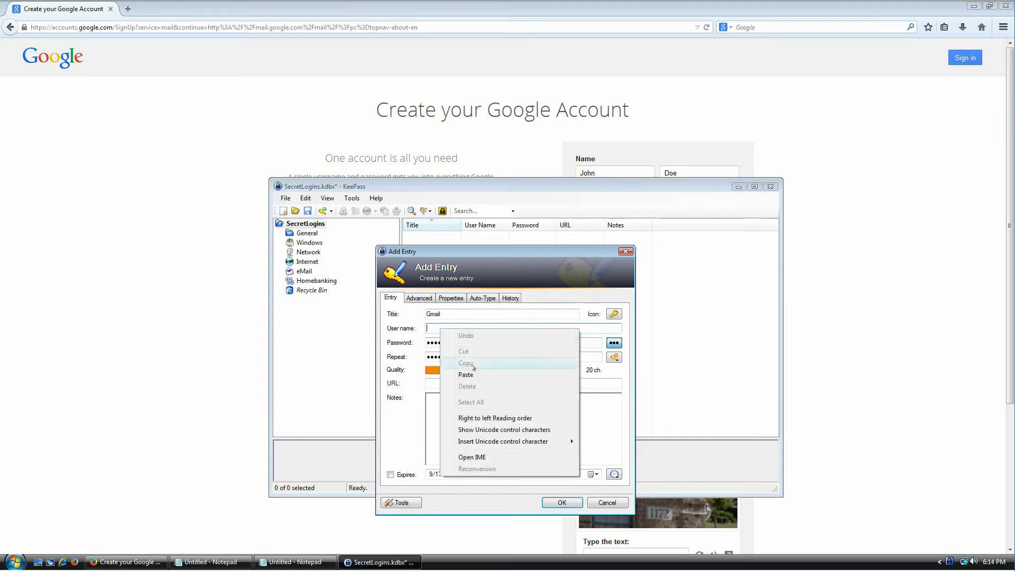
left_click(476, 376)
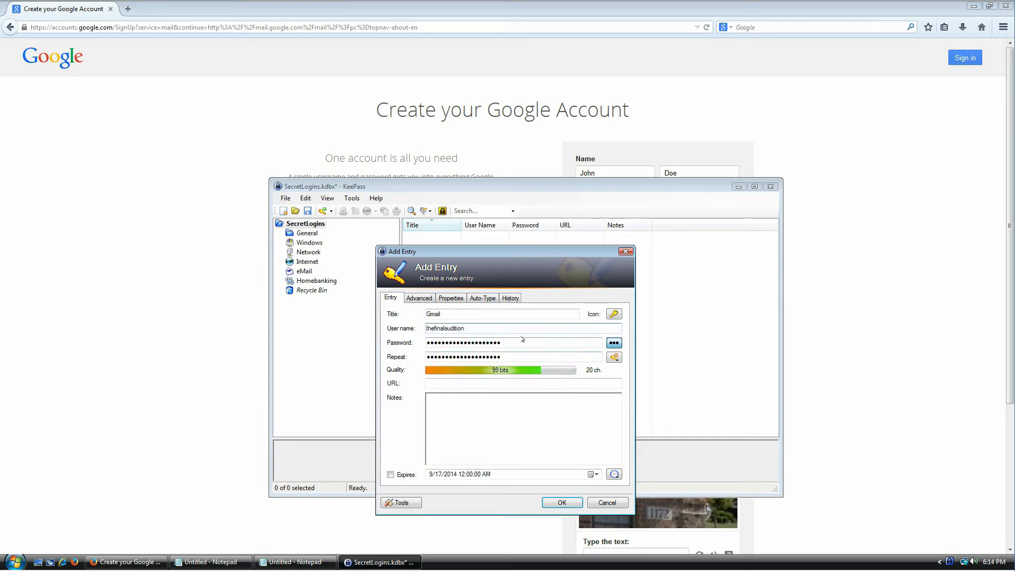
left_click_drag(516, 341, 426, 343)
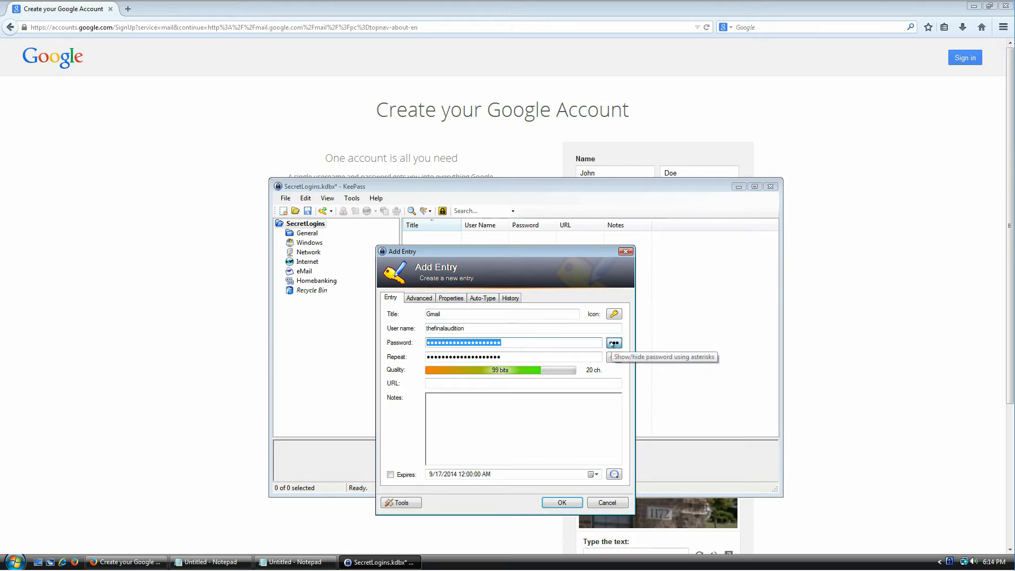
Step: Reveal the Gmail entry's 20-character, 99-bit password as plain text, select it, and bring up the generator options
left_click(613, 343)
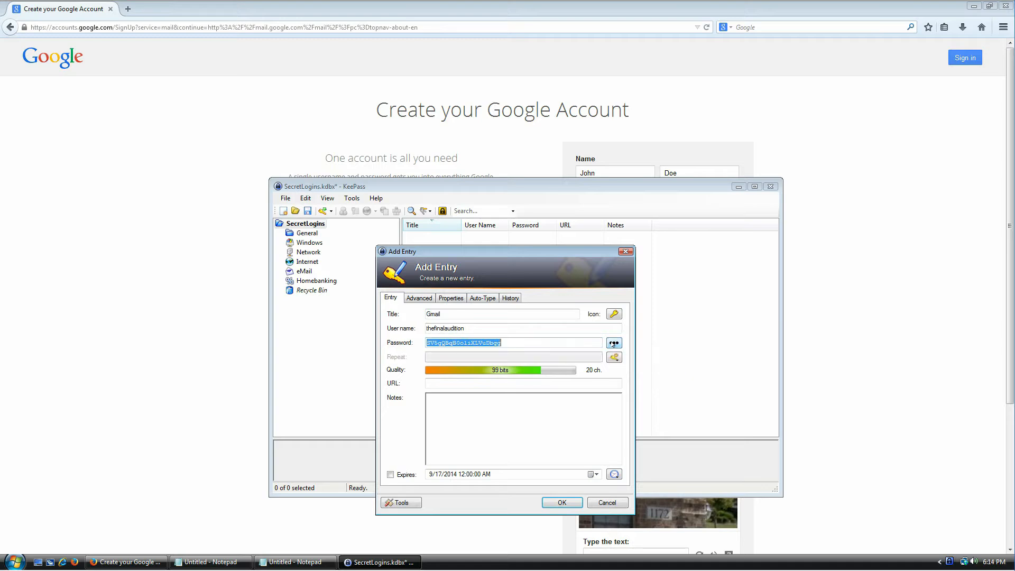
left_click(525, 341)
key("ctrl+a")
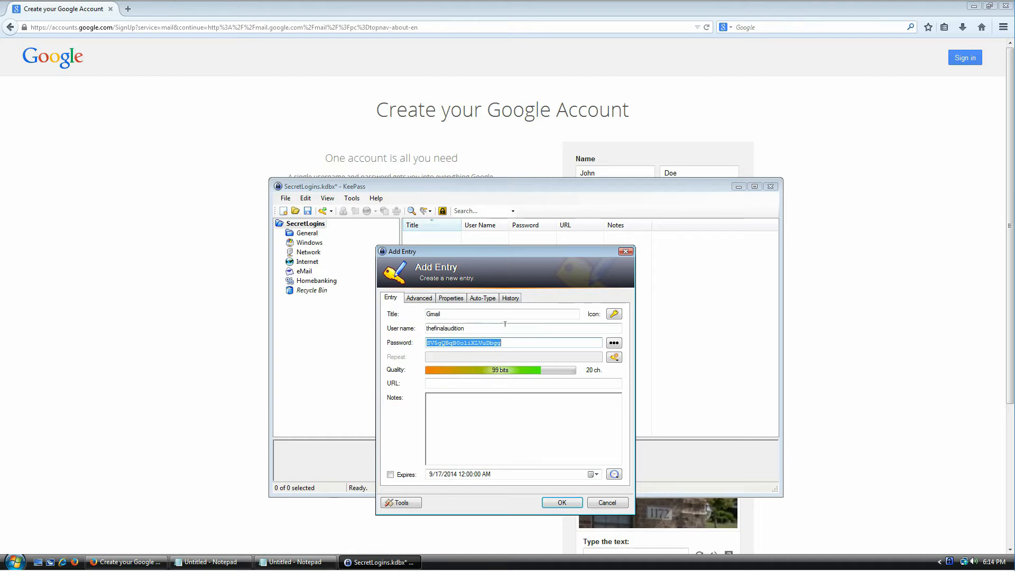
left_click(517, 343)
double_click(518, 342)
left_click(616, 358)
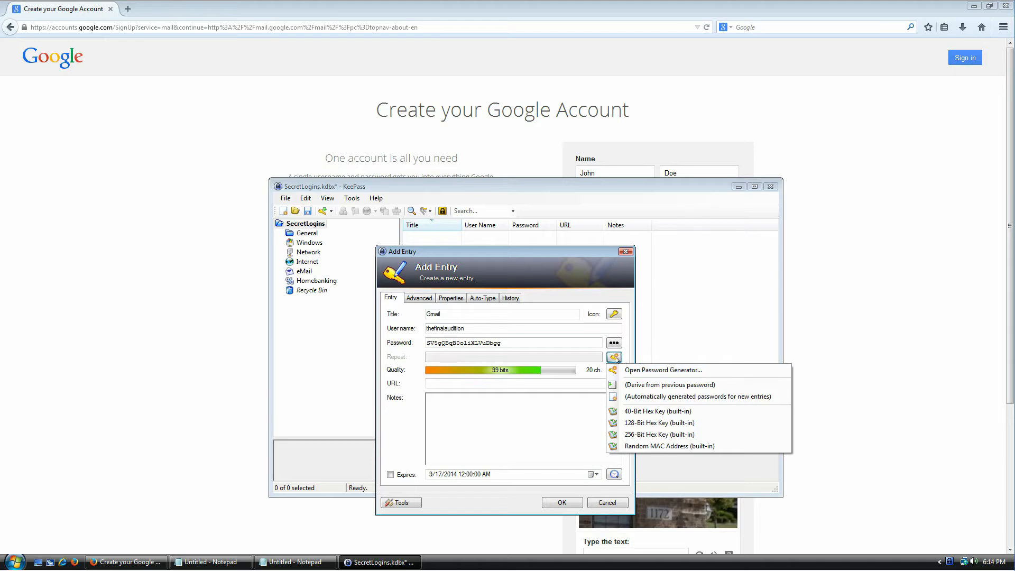
Step: Regenerate a 20-character password with Minus, Underline, Space and Special characters enabled, rated 119 bits
left_click(654, 370)
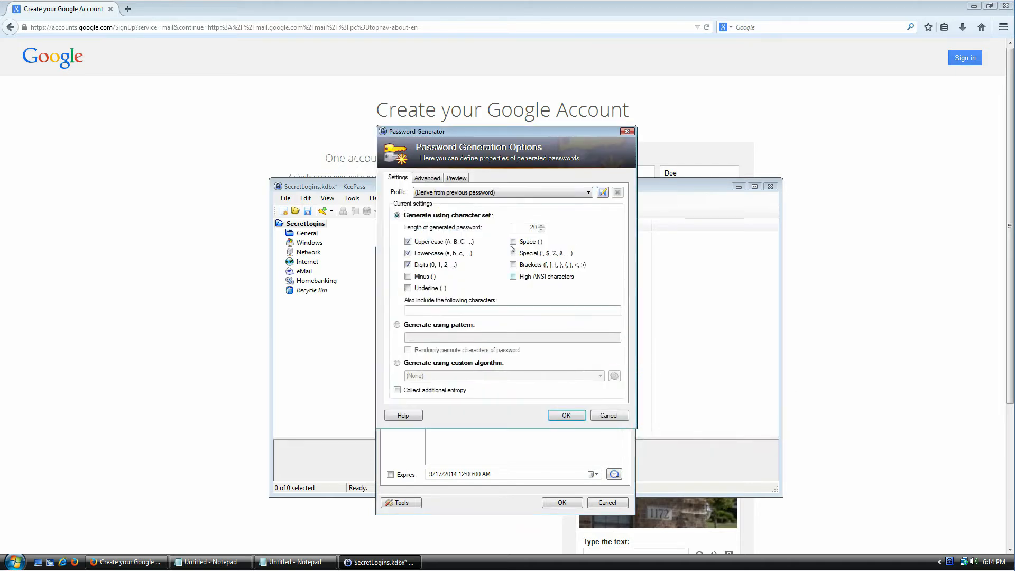
left_click_drag(479, 132, 513, 200)
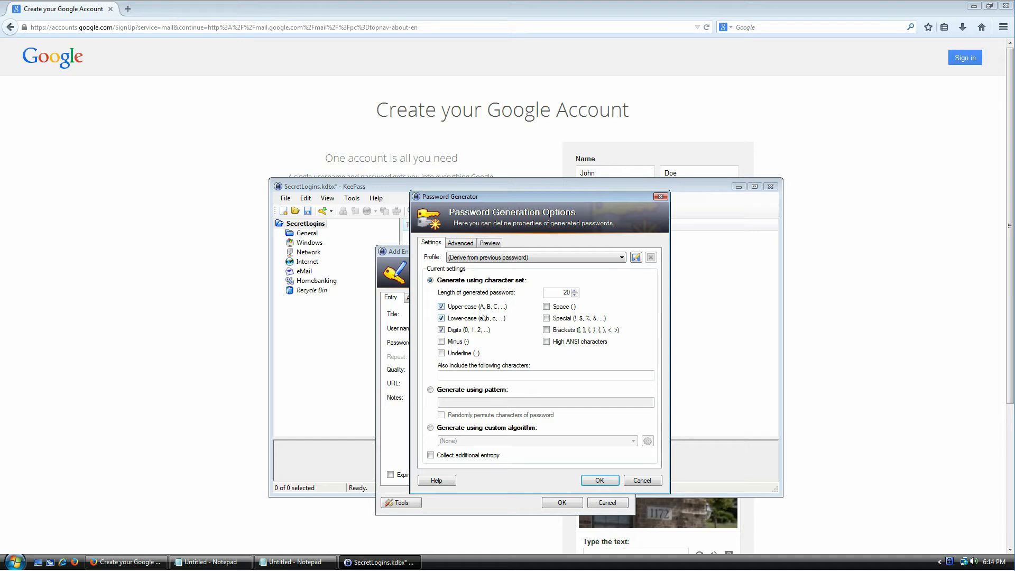
left_click(461, 343)
left_click(463, 354)
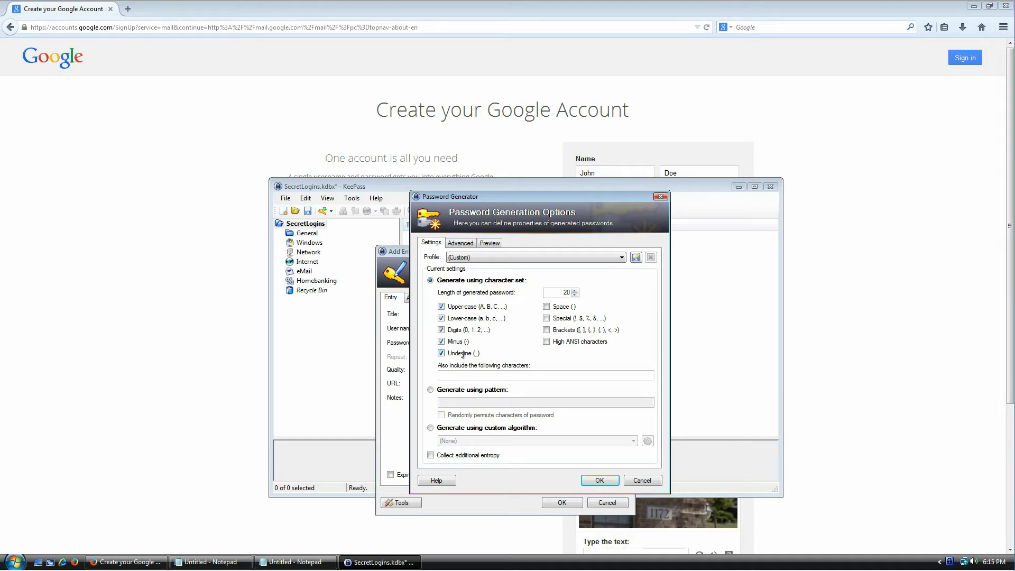
left_click(561, 309)
left_click(561, 320)
double_click(554, 289)
left_click(596, 481)
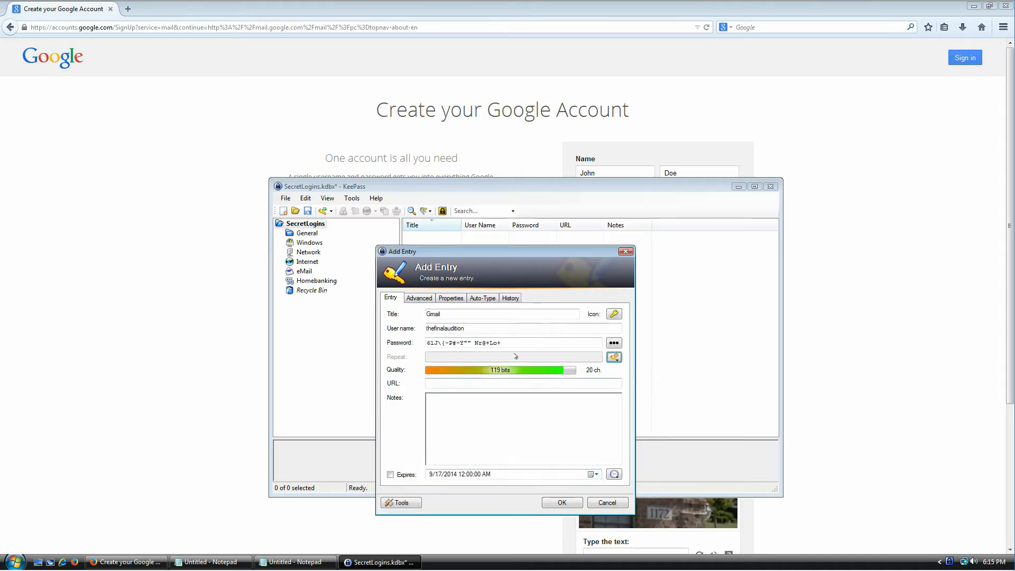
left_click_drag(501, 342, 427, 343)
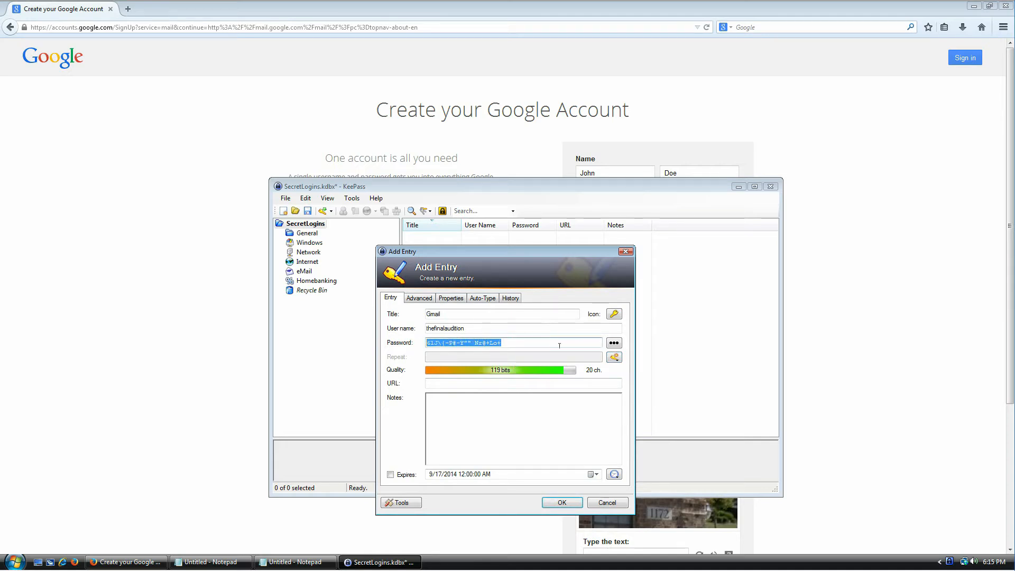
Step: Regenerate another 20-character password with Underline characters included
left_click(615, 358)
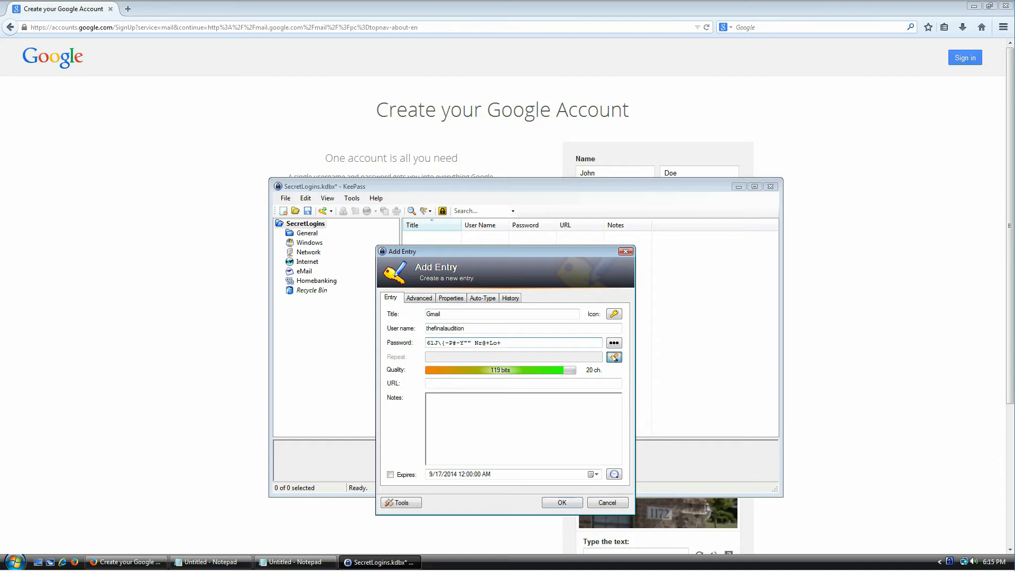
left_click(635, 370)
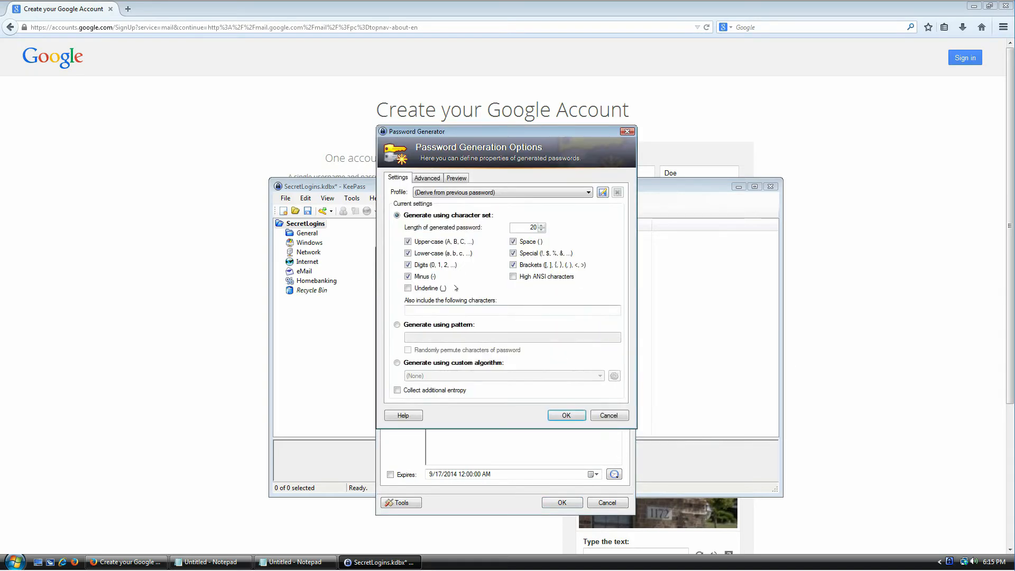
left_click(433, 288)
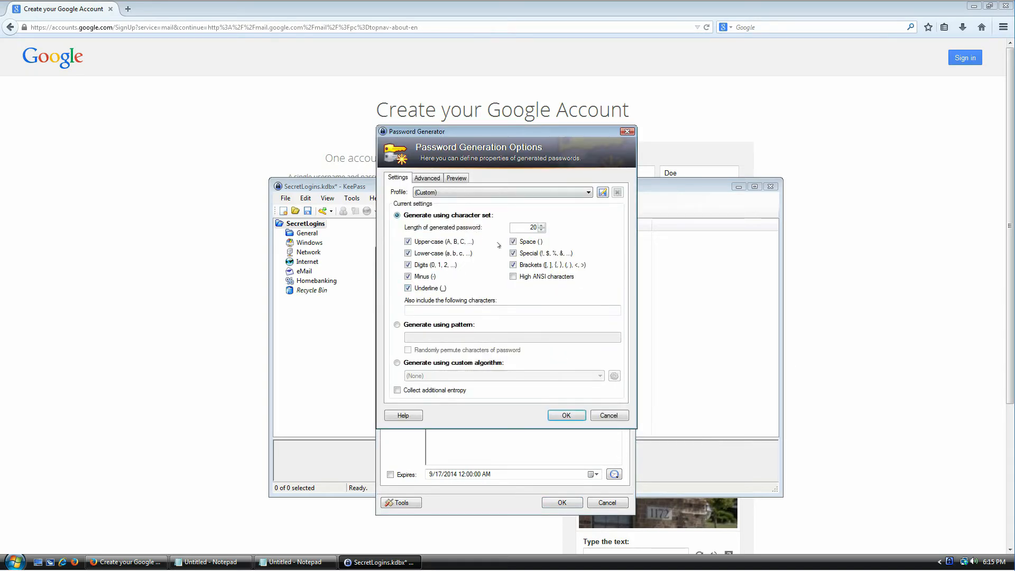
left_click(566, 415)
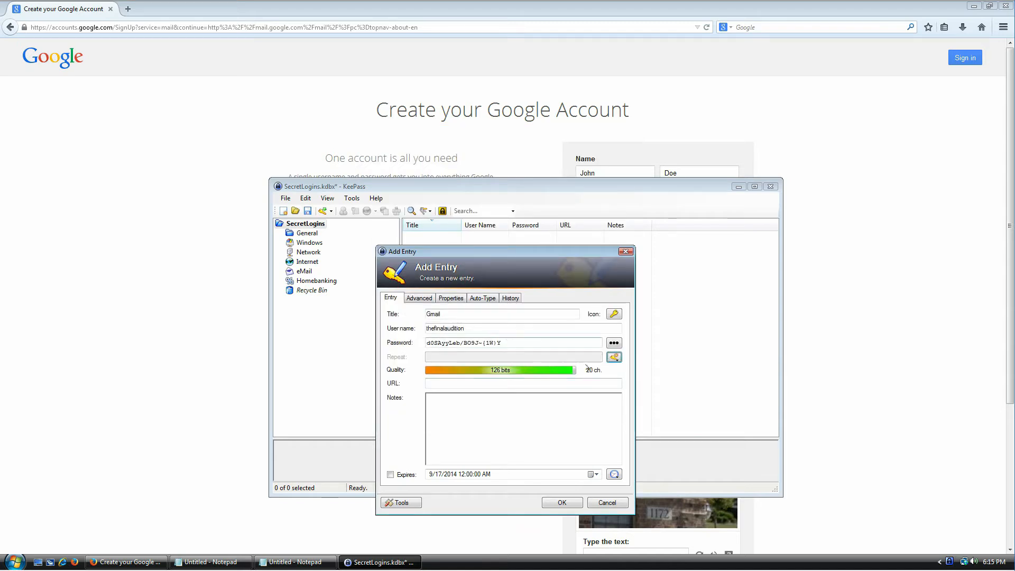
Step: Generate a 64-character password allowing minus and underscore characters
left_click(614, 357)
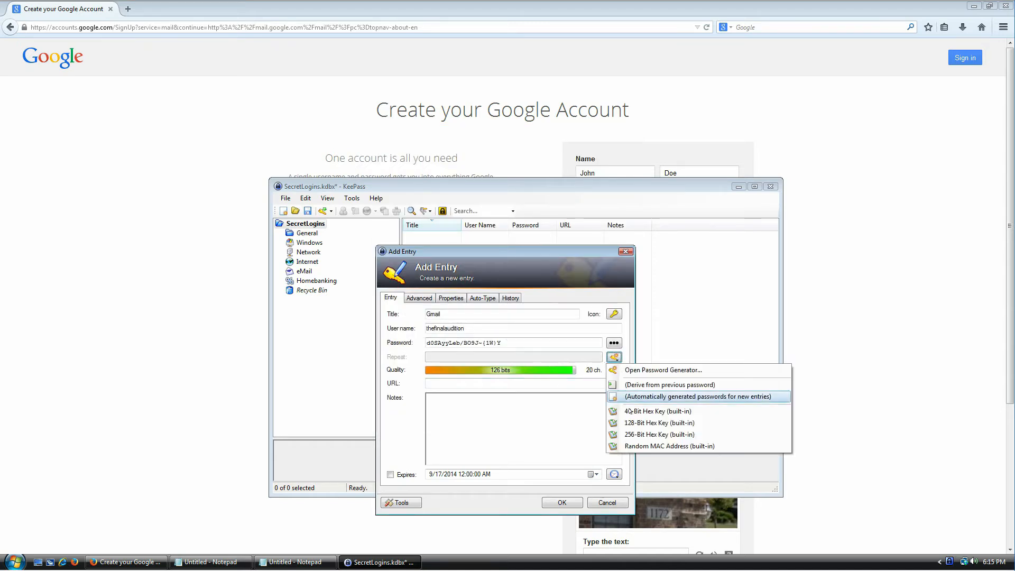
left_click(656, 370)
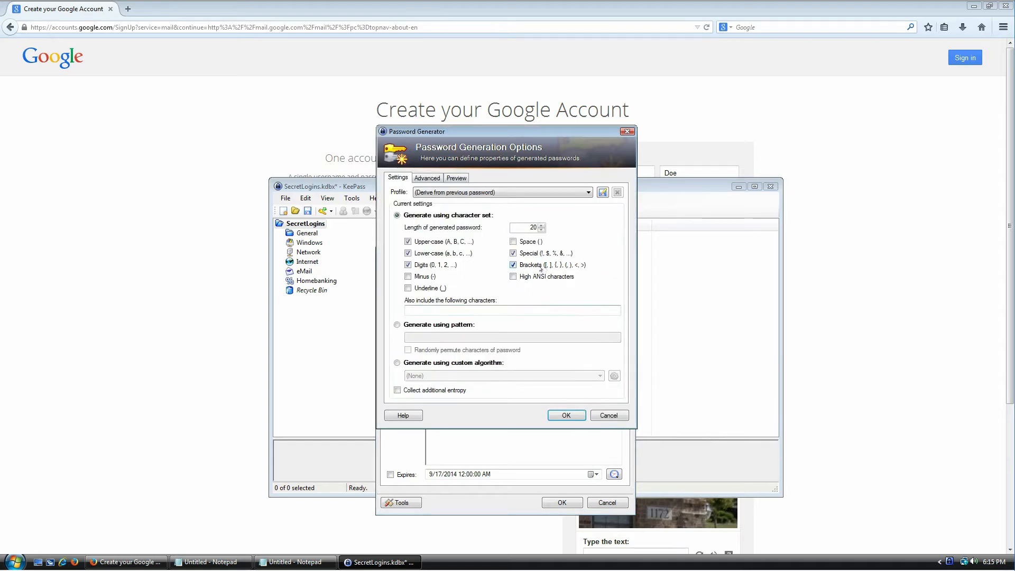
left_click(419, 276)
left_click(432, 288)
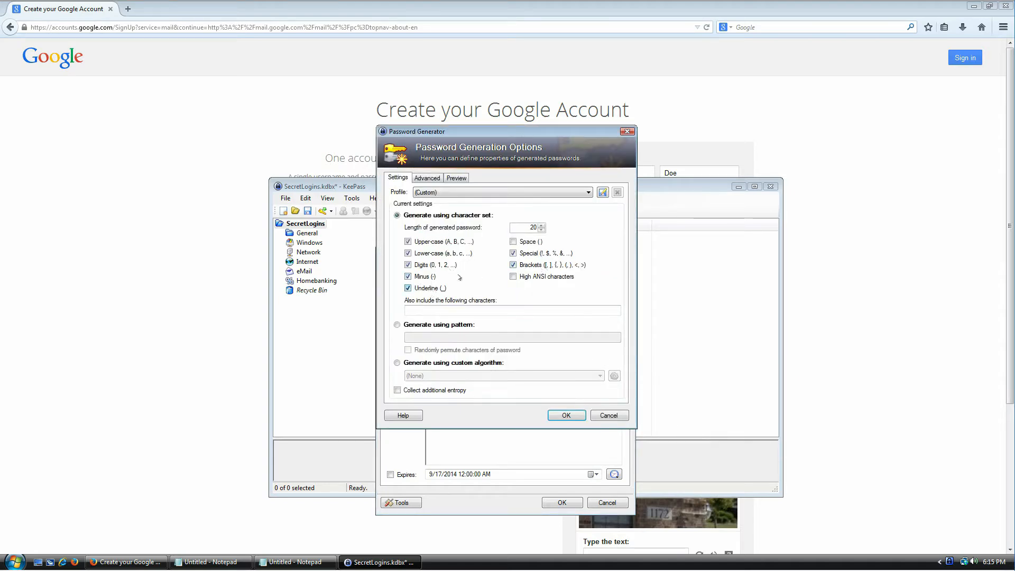
double_click(523, 226)
type("64")
left_click(560, 417)
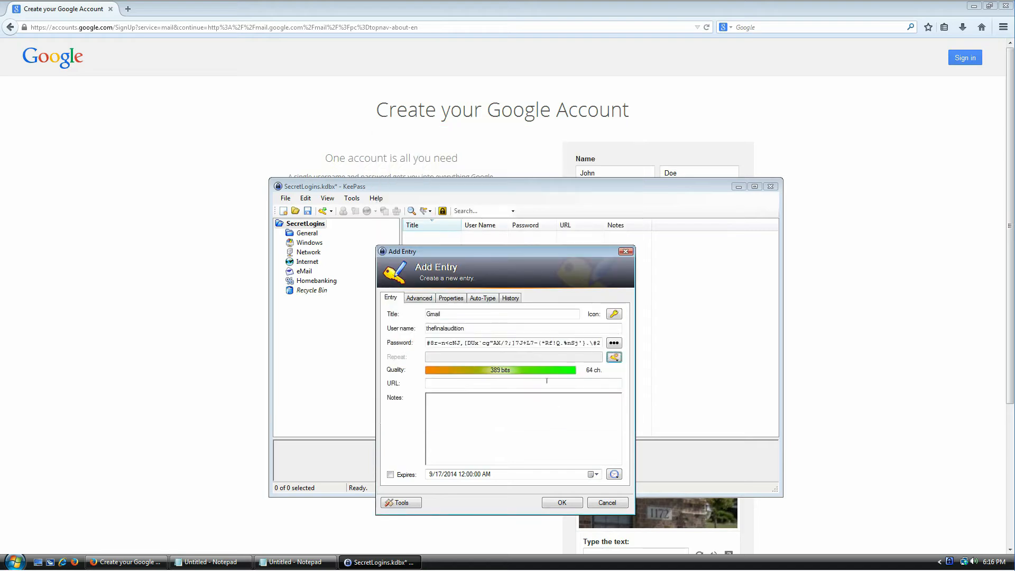
Step: Check the new 383-bit password and save the Gmail entry
left_click_drag(443, 341, 623, 339)
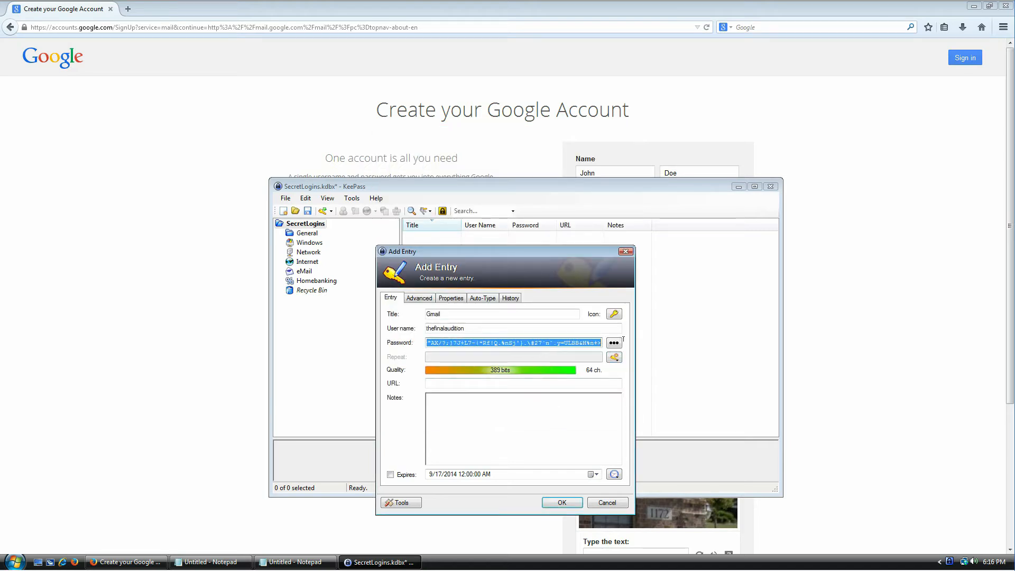
left_click_drag(561, 339, 412, 336)
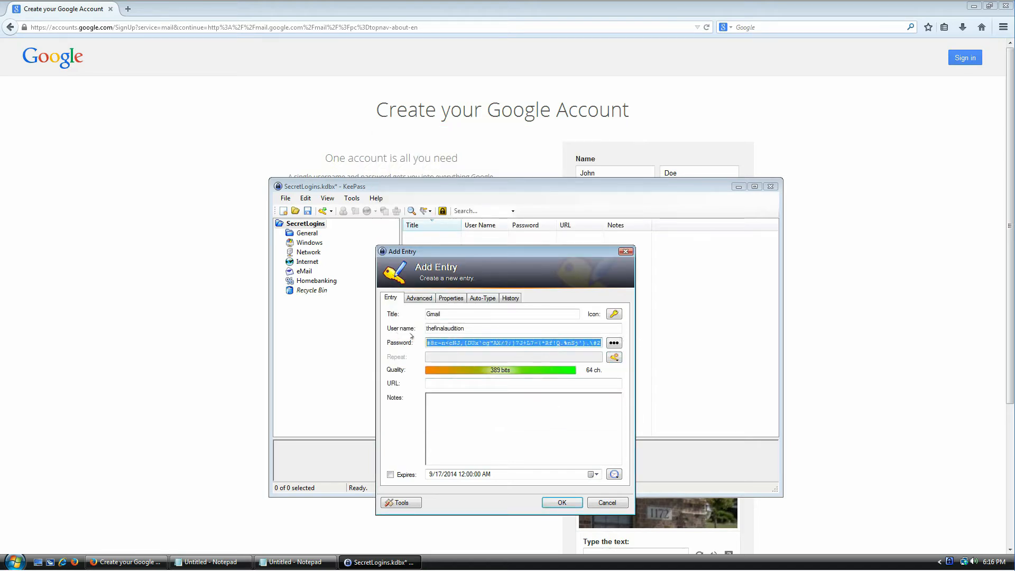
left_click(469, 343)
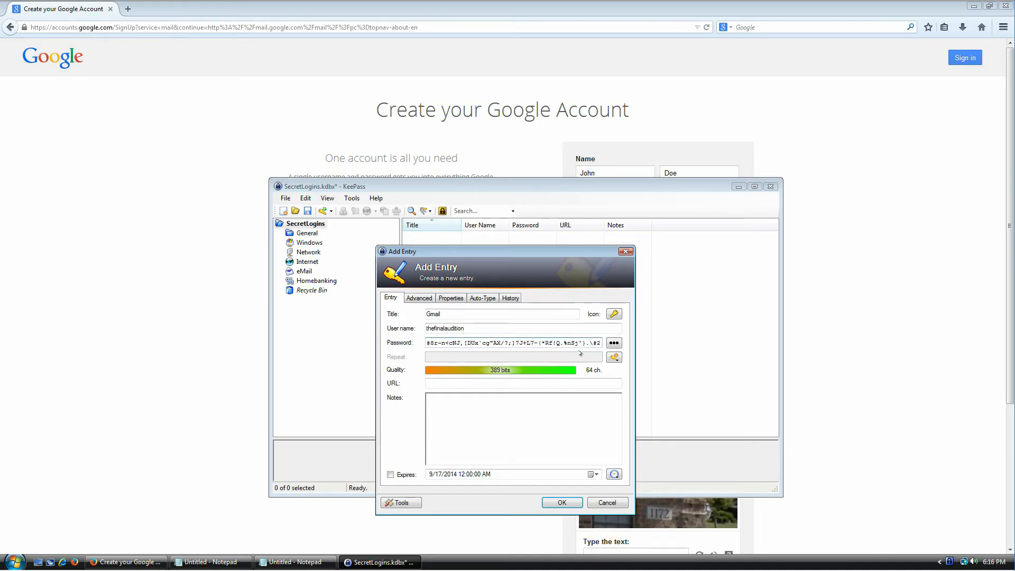
left_click(560, 501)
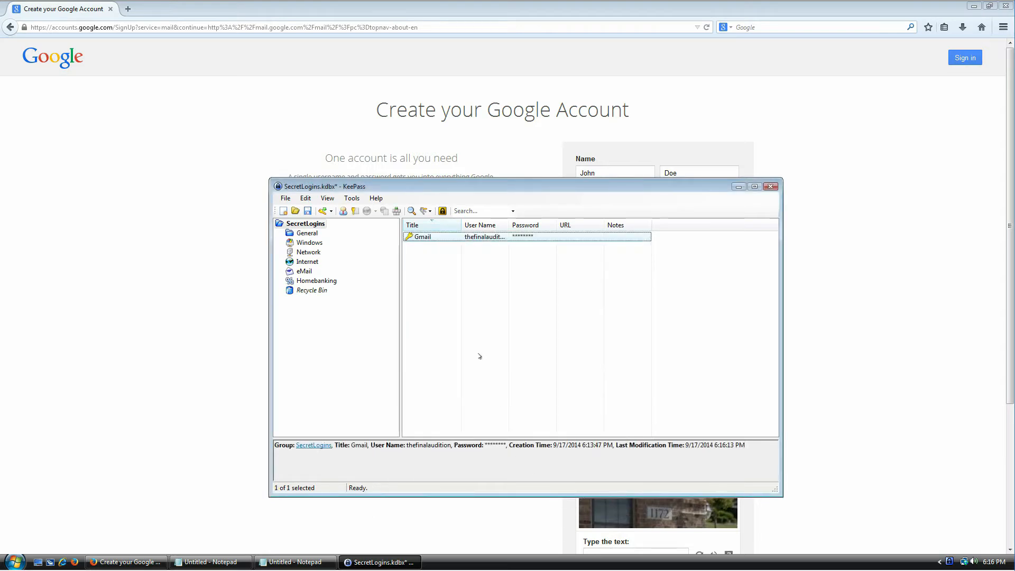
Step: Autofit and widen the Title and User Name columns, then move the KeePass window up and left
double_click(461, 225)
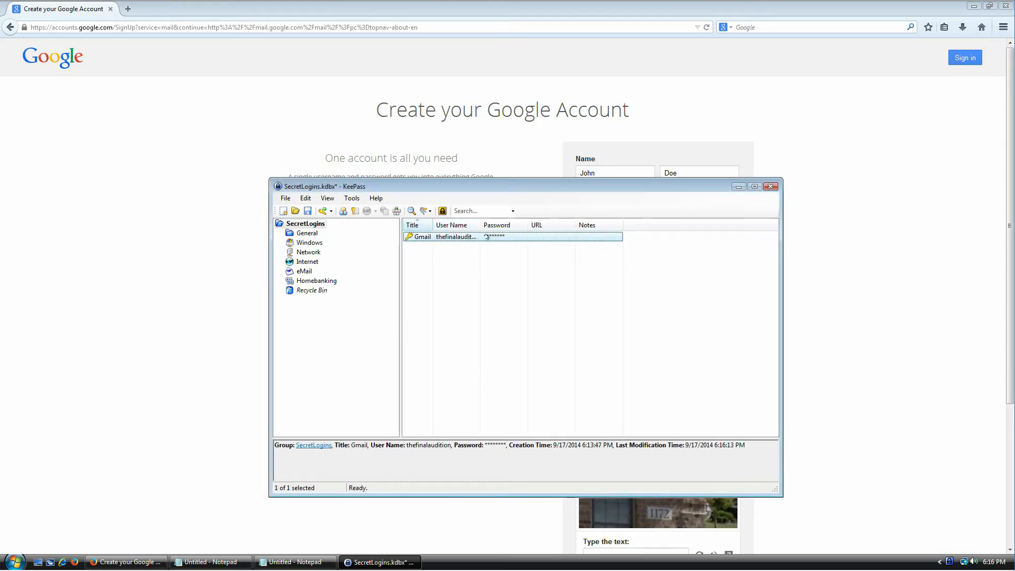
left_click_drag(432, 225, 466, 225)
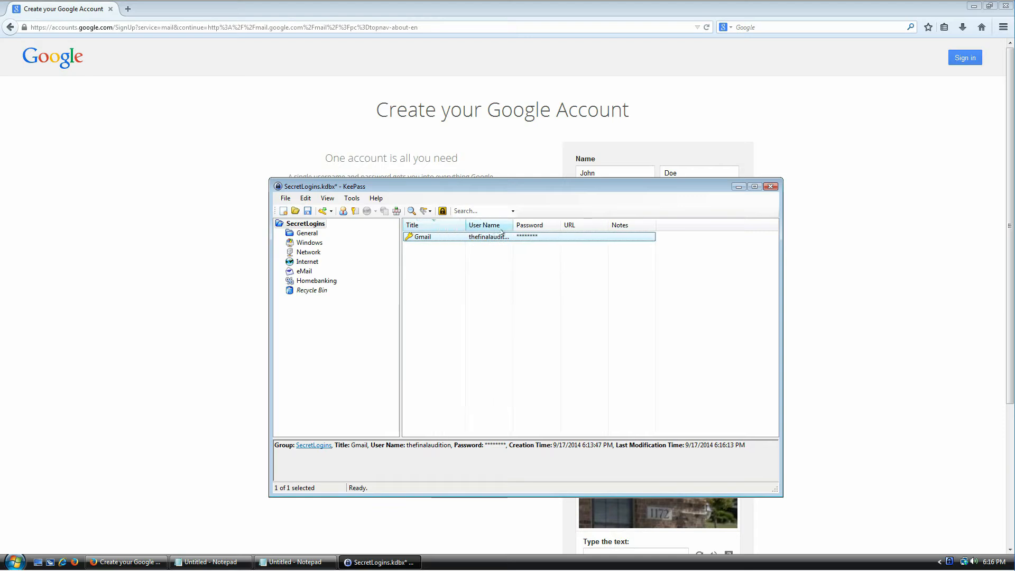
double_click(508, 229)
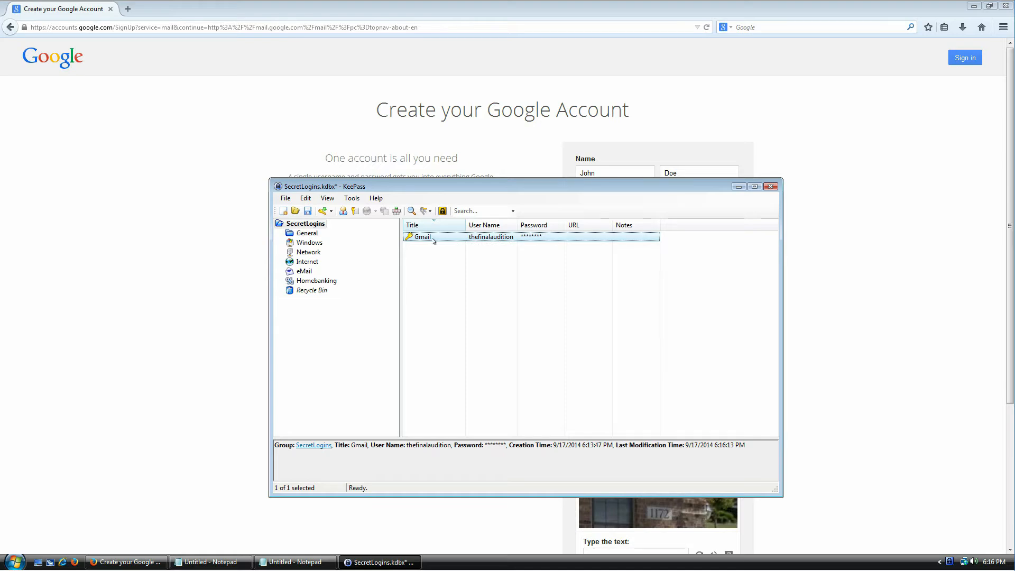
left_click_drag(471, 188, 387, 180)
Step: Copy the Gmail entry's password from its context menu and switch to the empty Notepad window
right_click(341, 231)
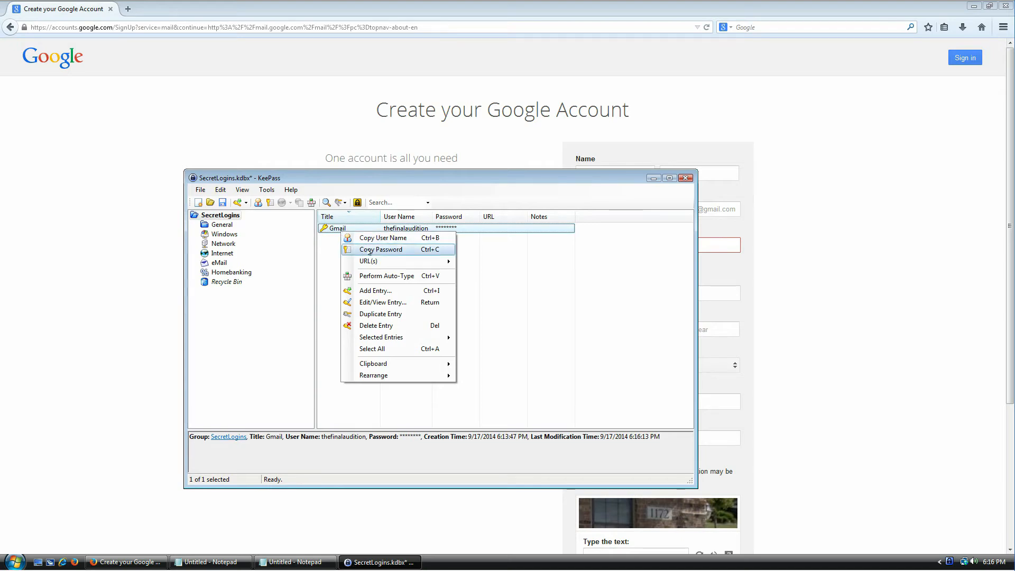
left_click(439, 251)
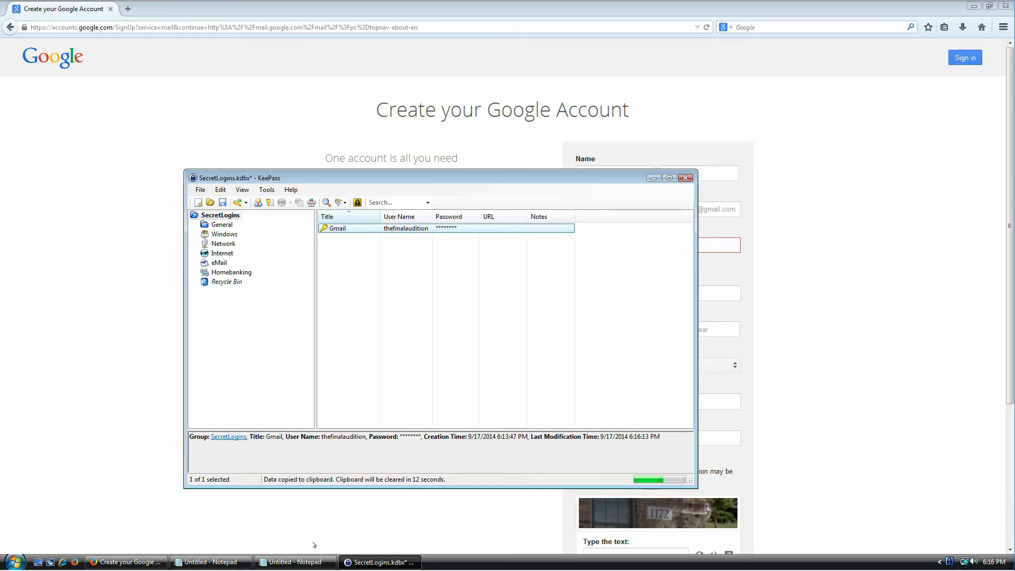
left_click(310, 562)
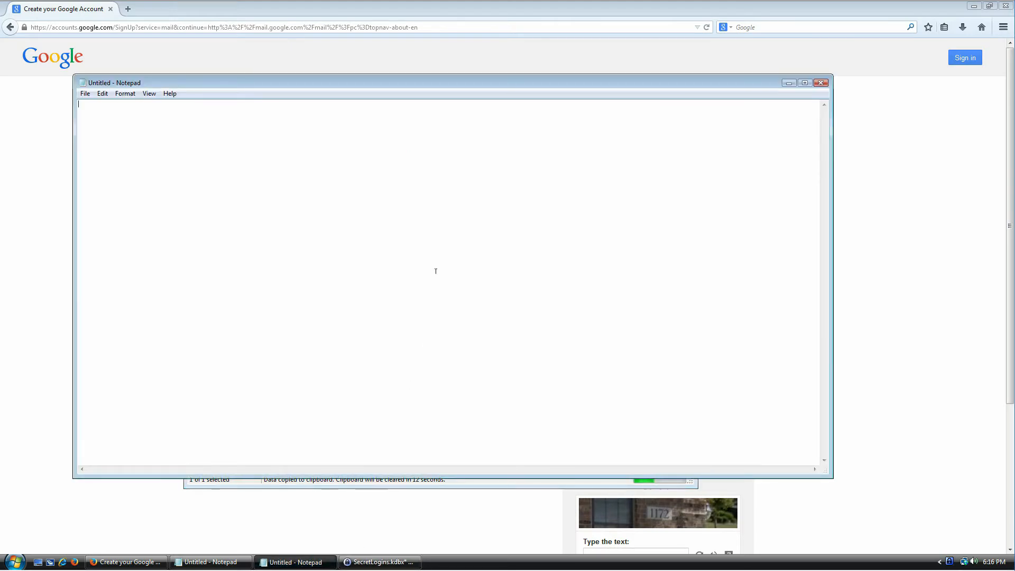
Step: Paste the Gmail password into Notepad to inspect it, then close Notepad with Don't Save
key("ctrl+v")
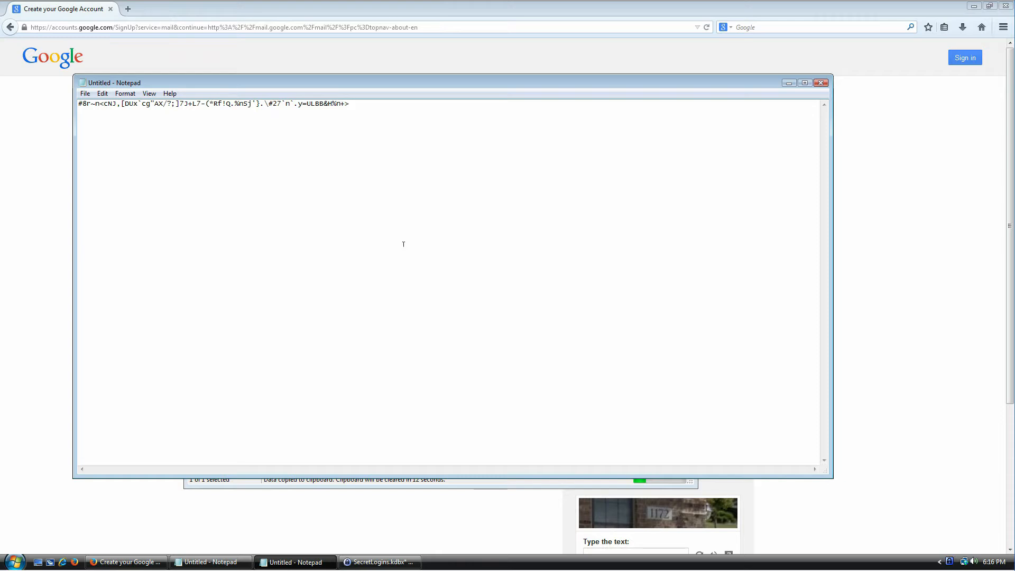
left_click_drag(370, 88, 369, 68)
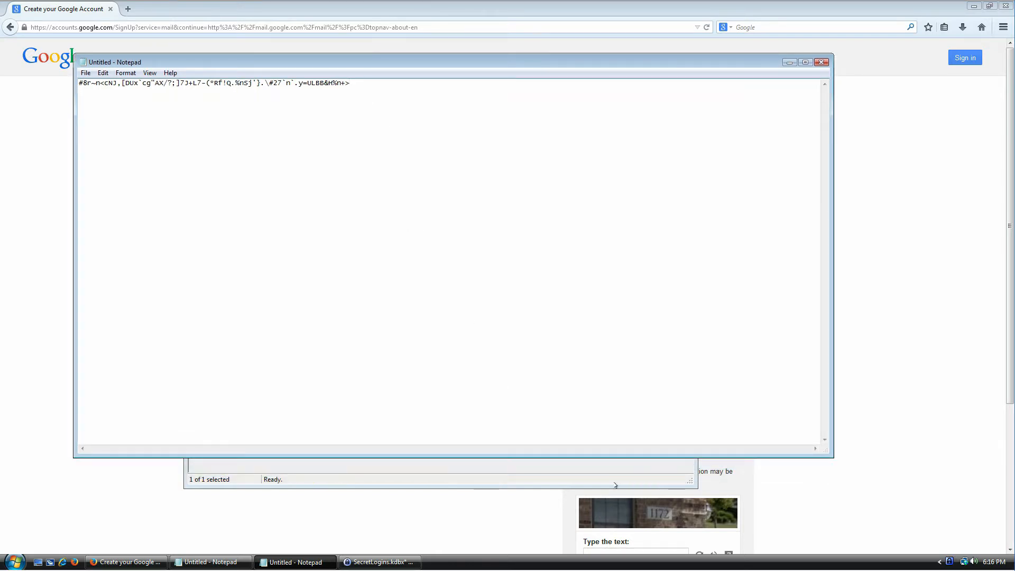
left_click(615, 485)
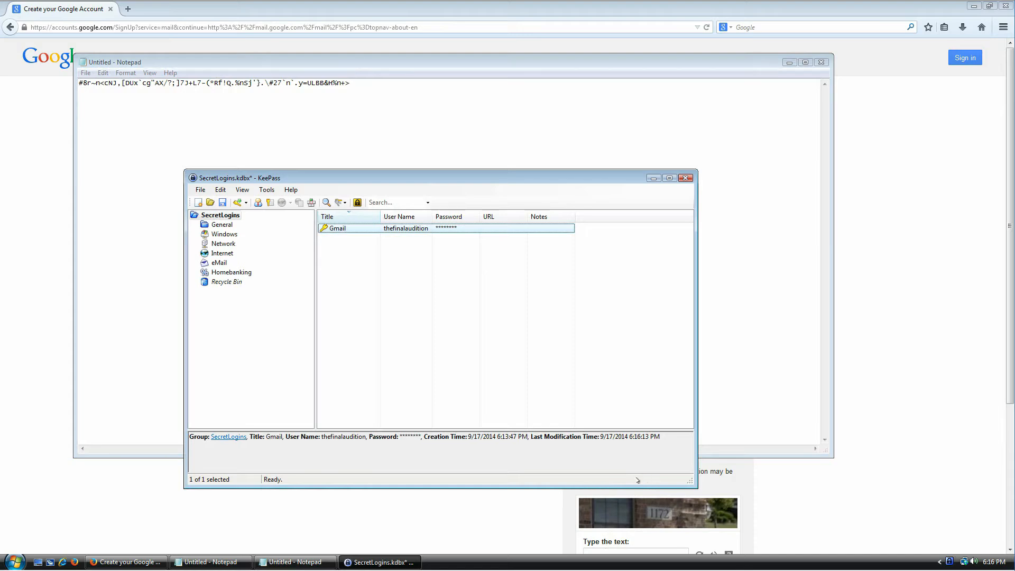
left_click(432, 113)
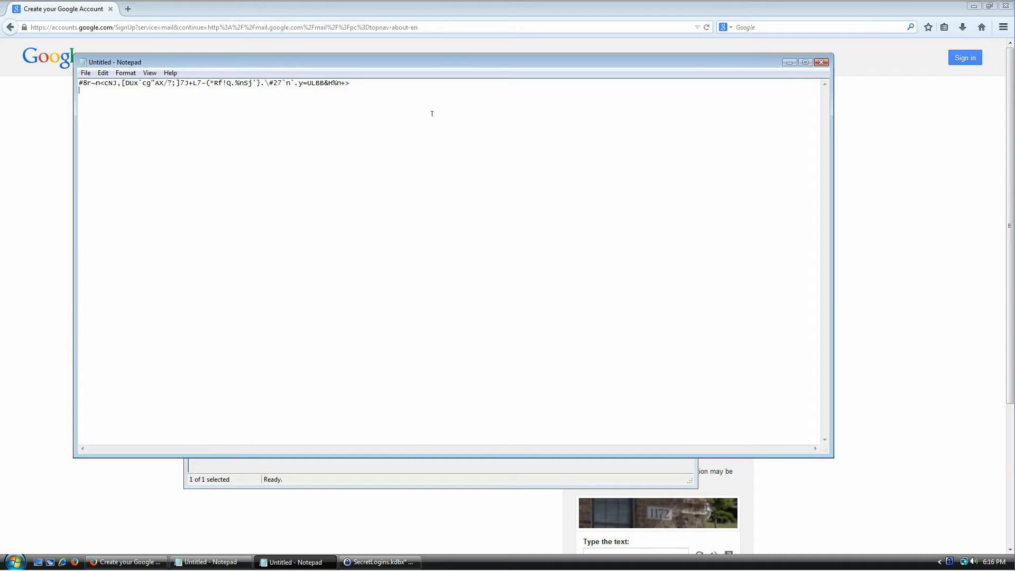
left_click(821, 62)
left_click(515, 284)
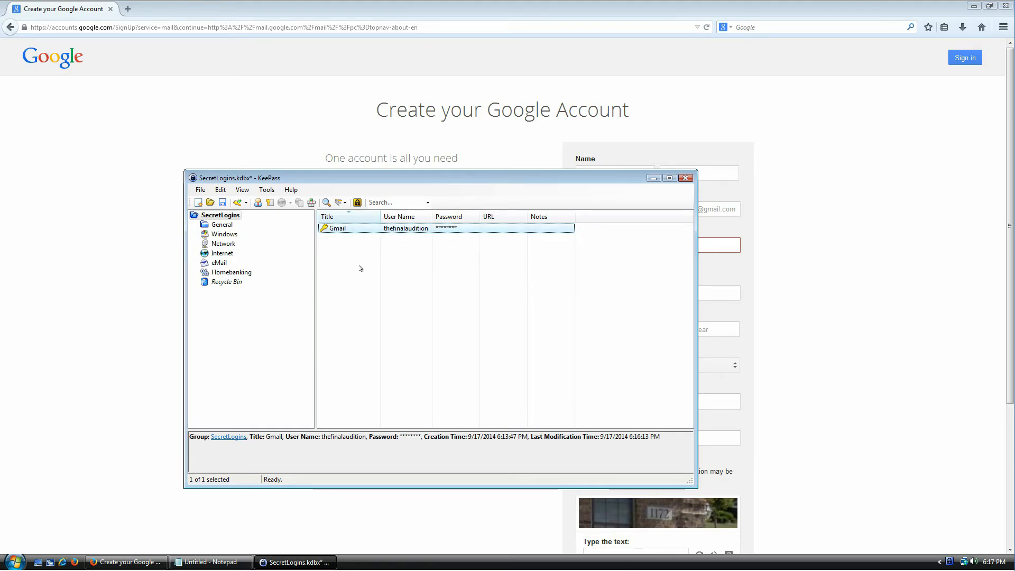
Step: Edit the Gmail entry and enable Space and Underline characters in the Password Generator
double_click(336, 231)
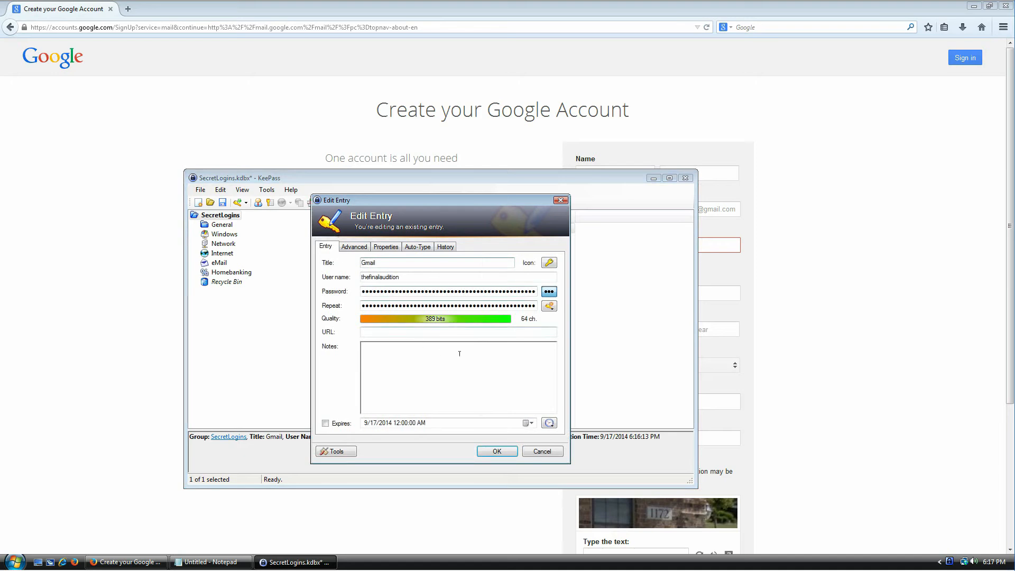
left_click(549, 306)
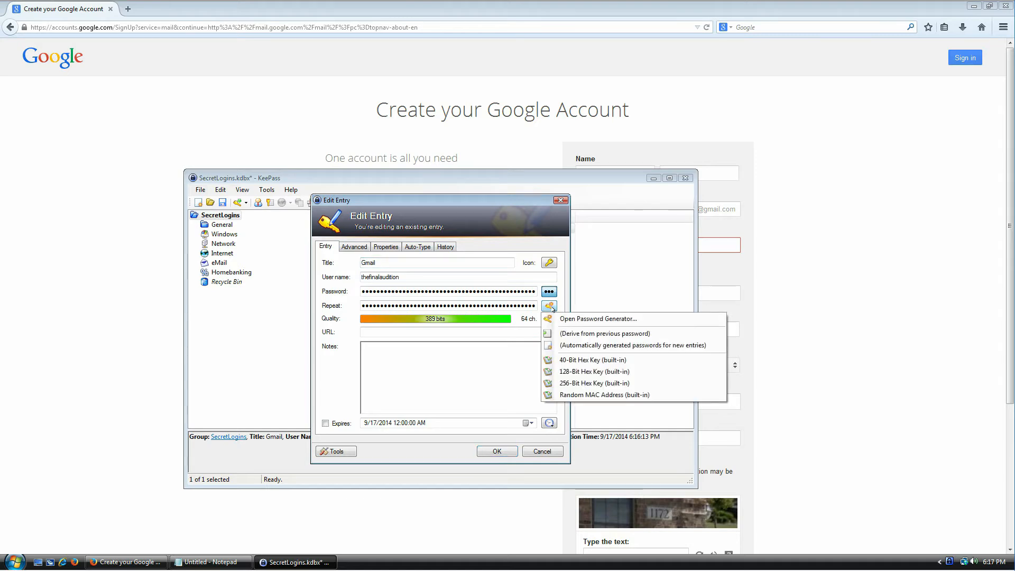
left_click(592, 319)
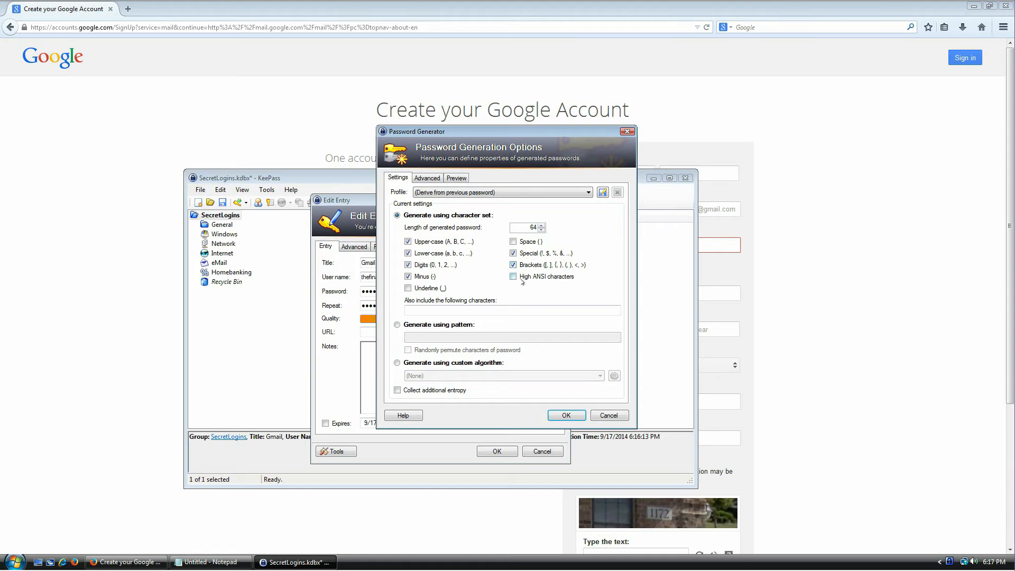
left_click(521, 243)
left_click(433, 288)
Step: Accept the generator settings to start entropy collection, then open a new Firefox tab
left_click(564, 415)
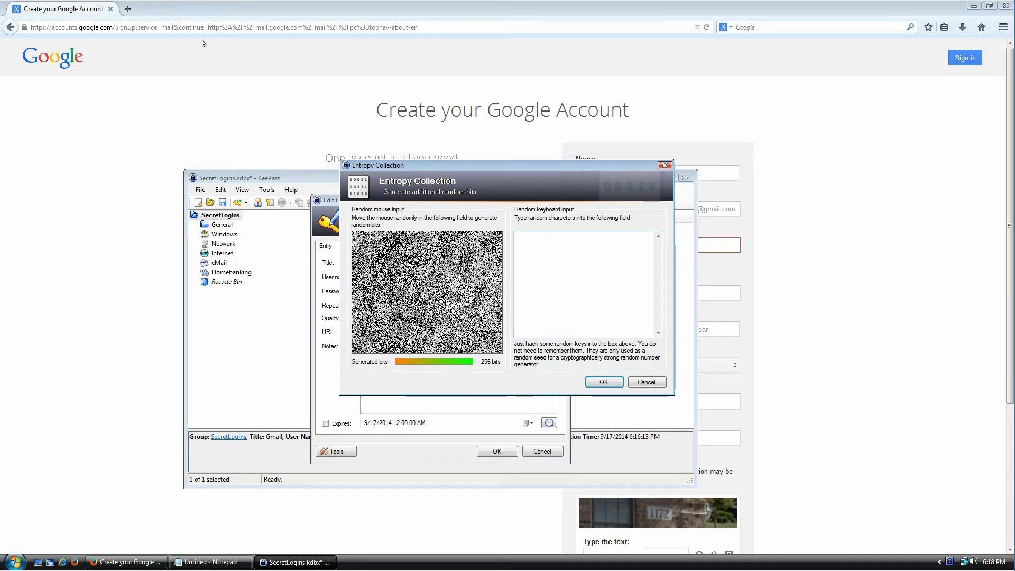
left_click(128, 8)
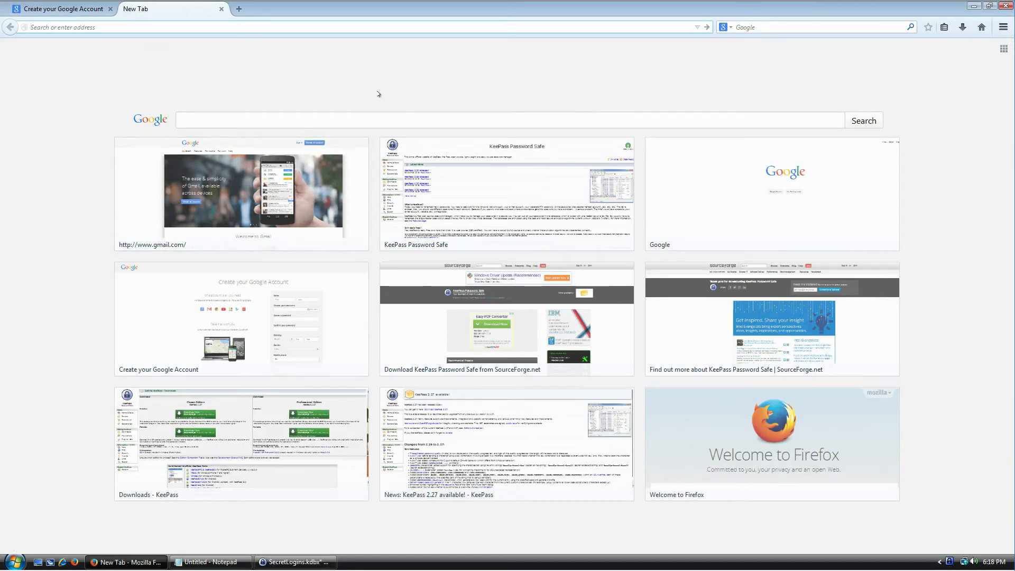
Step: Google 'whatever dude', select the top results' text, and return to KeePass's entropy window
left_click(759, 27)
type("whatever dude")
key("Return")
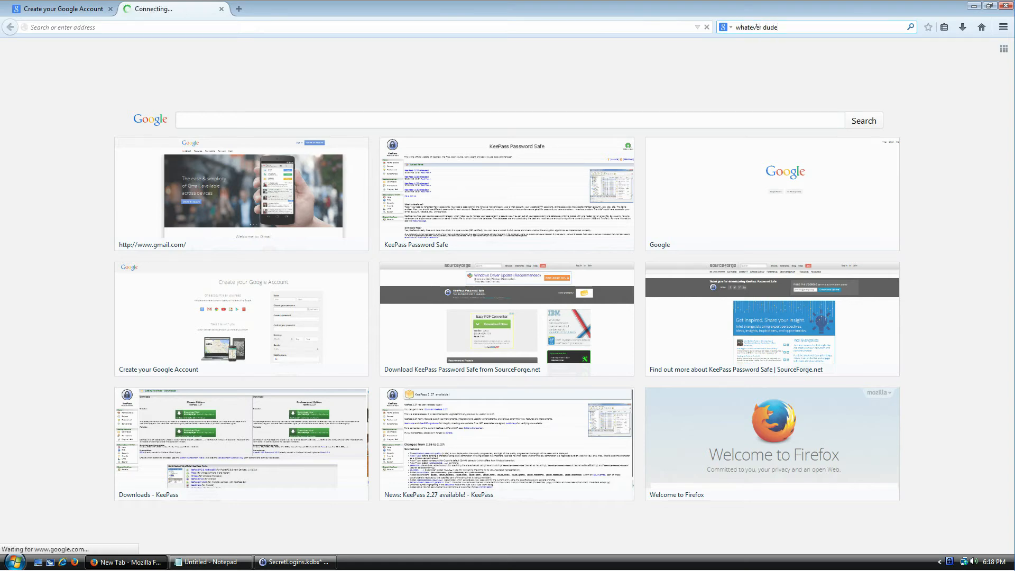
left_click_drag(319, 182, 71, 130)
key("ctrl+c")
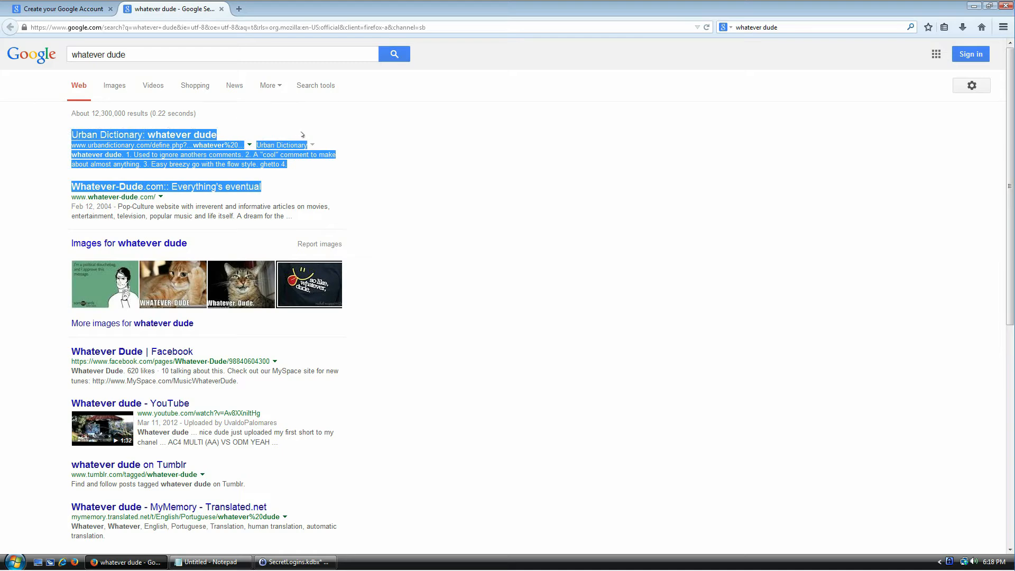
left_click(294, 562)
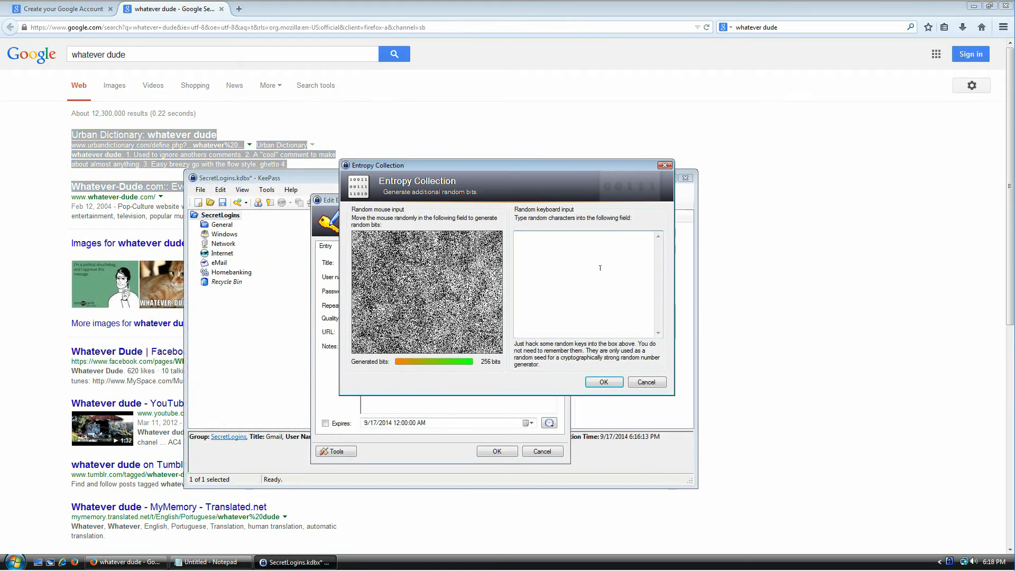
Step: Seed entropy with the pasted search text plus 'df sdfsdf siuh ieuho9875y oiuh iljhrlkjdrtdrt', then generate
key("ctrl+v")
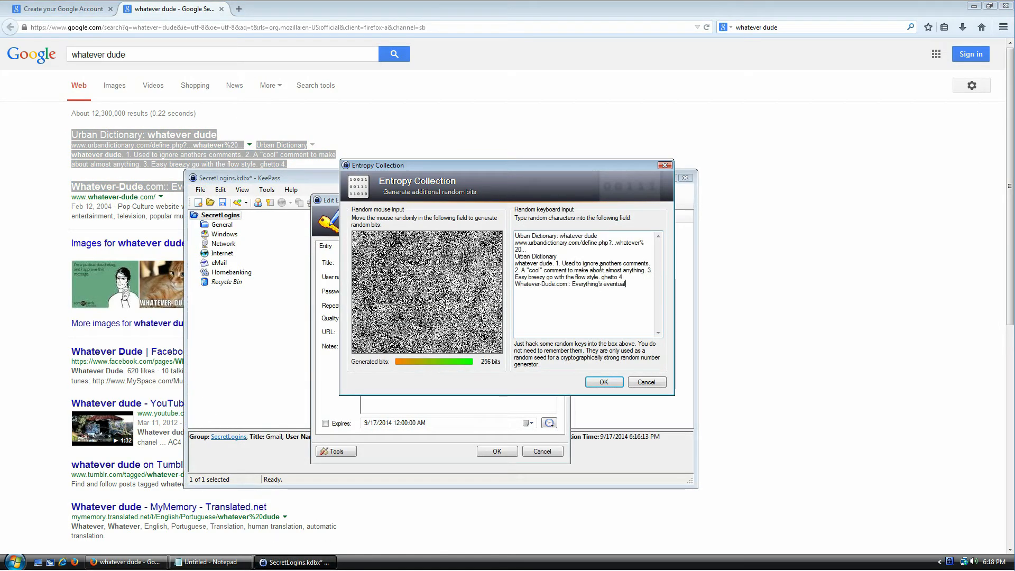
type("df sdfsdf siuh ieuho9875y o")
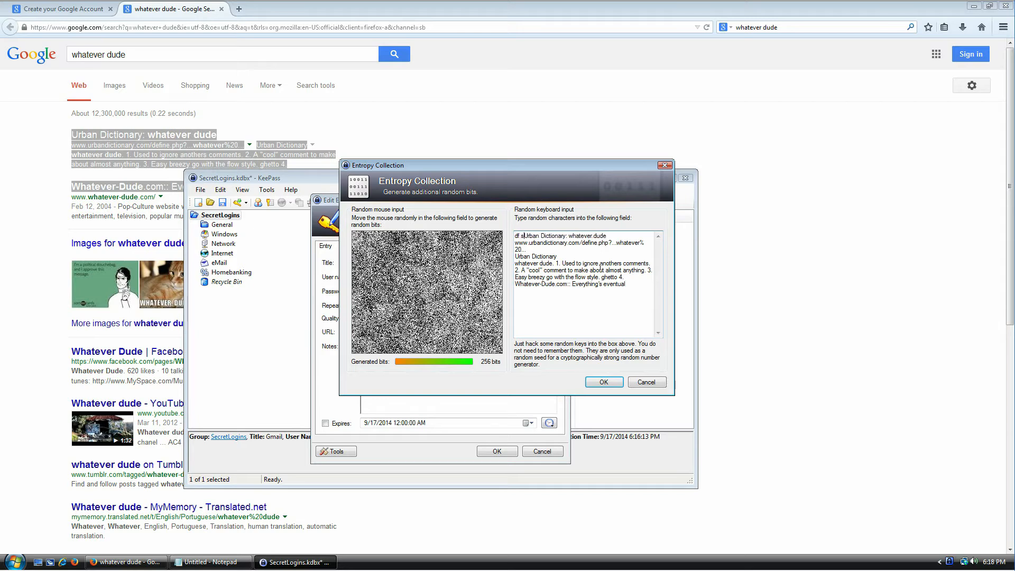
type("iuh iljhrlkjdrtdrt")
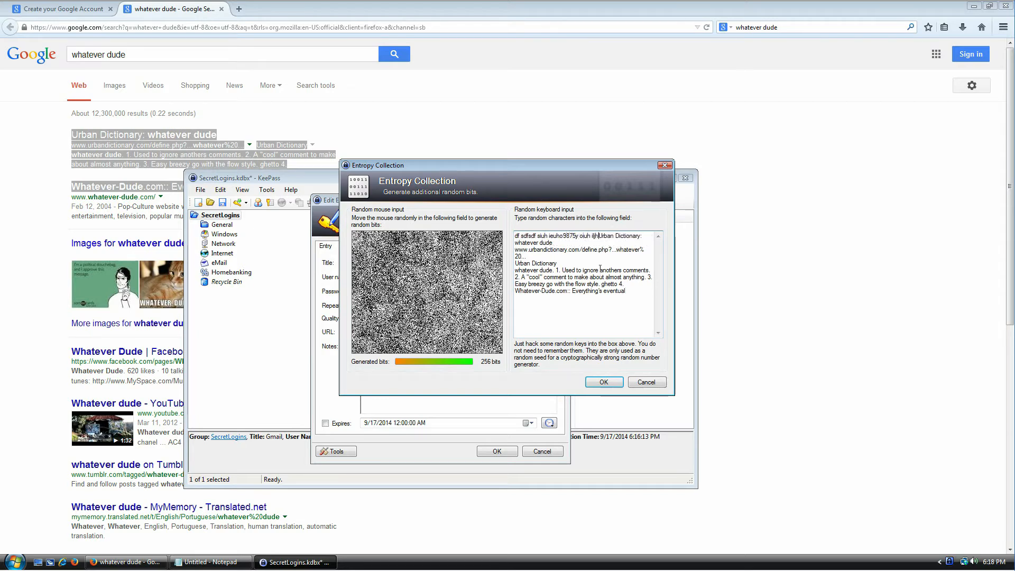
key("Return")
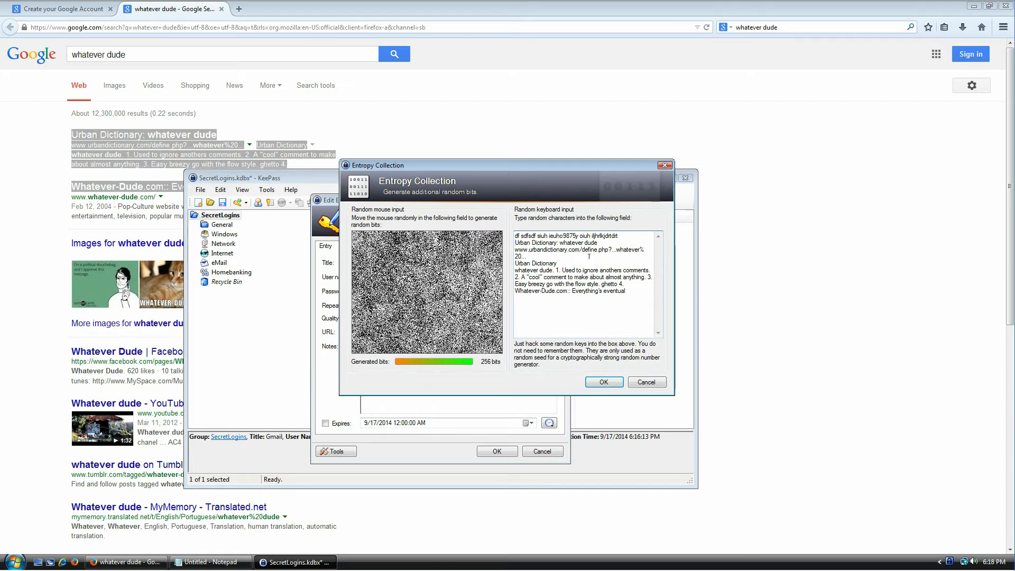
left_click(604, 382)
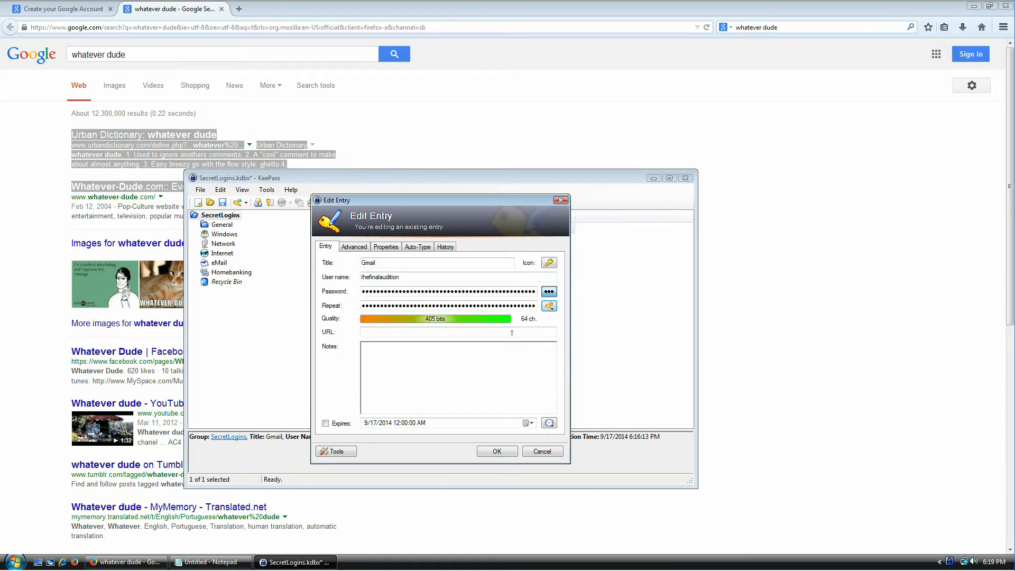
Step: Review the new 64-character, 405-bit password and save the Gmail entry
left_click_drag(365, 292, 535, 292)
left_click(507, 292)
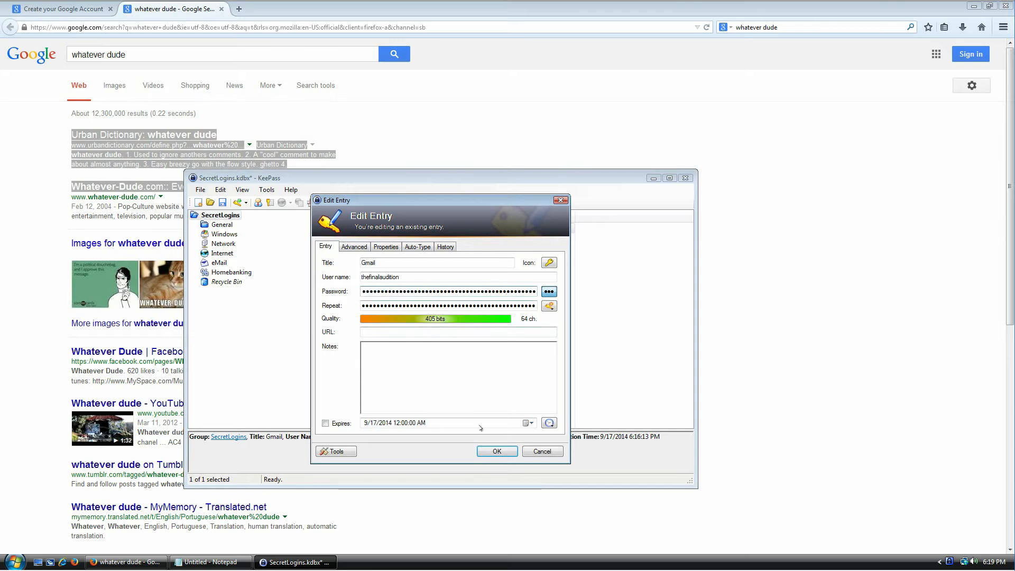
left_click(493, 452)
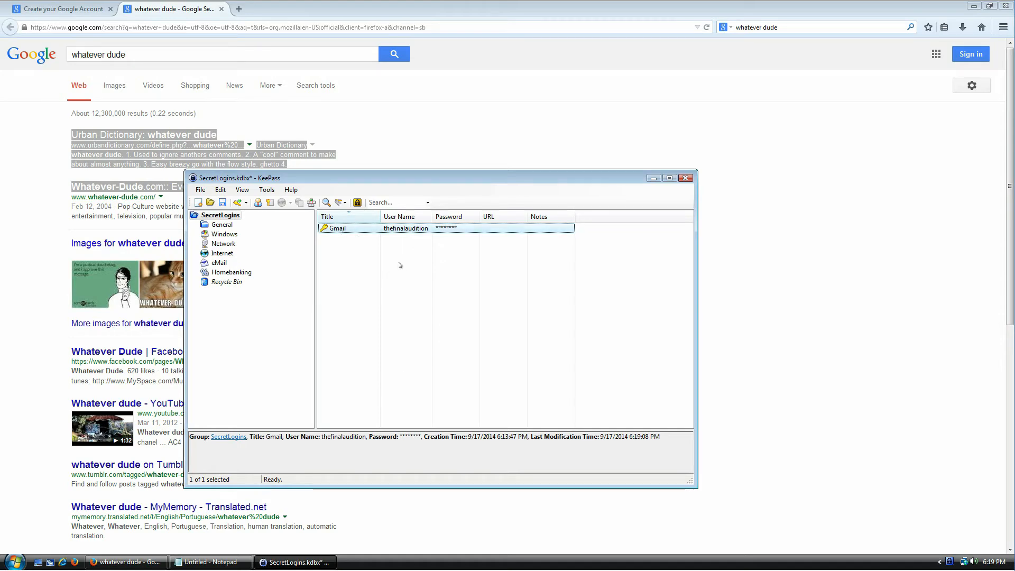
Step: Copy the KeePass Gmail password and paste it into Create and Confirm password
key("ctrl+c")
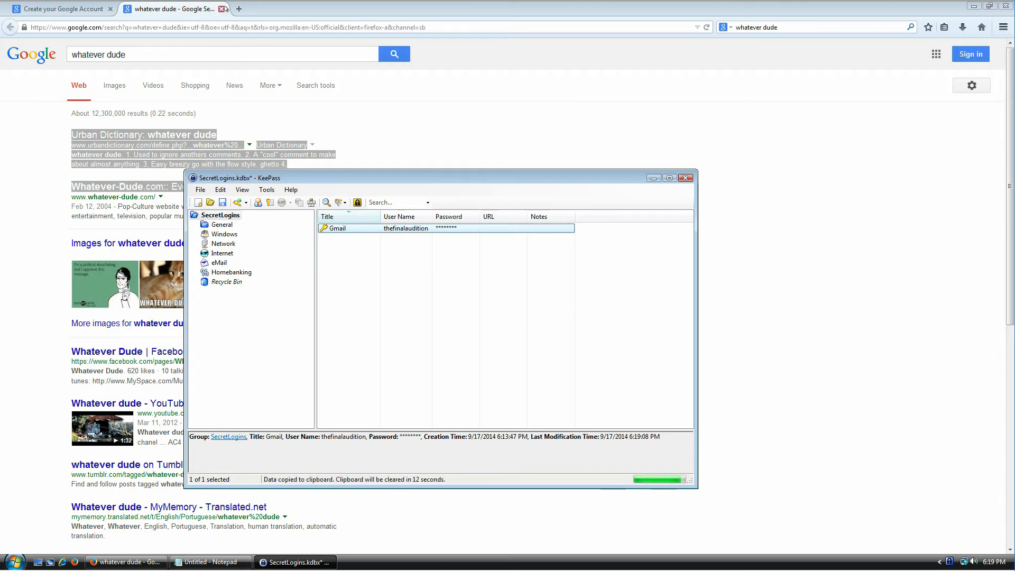
left_click(226, 9)
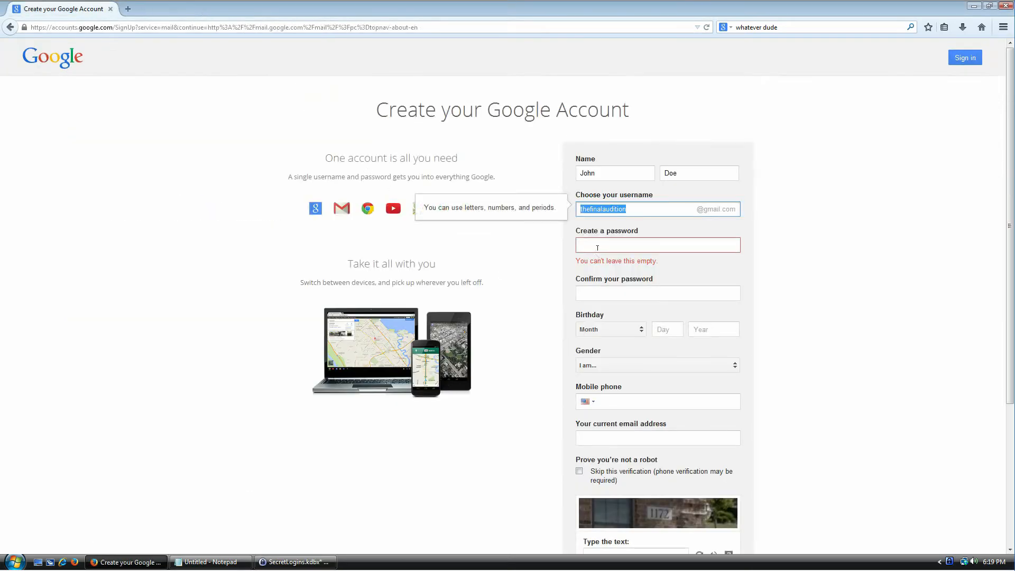
left_click(598, 248)
key("ctrl+v")
left_click(608, 279)
key("ctrl+v")
Step: Enter captcha 1172, accept the Google Terms of Service, and submit the form
left_click(645, 389)
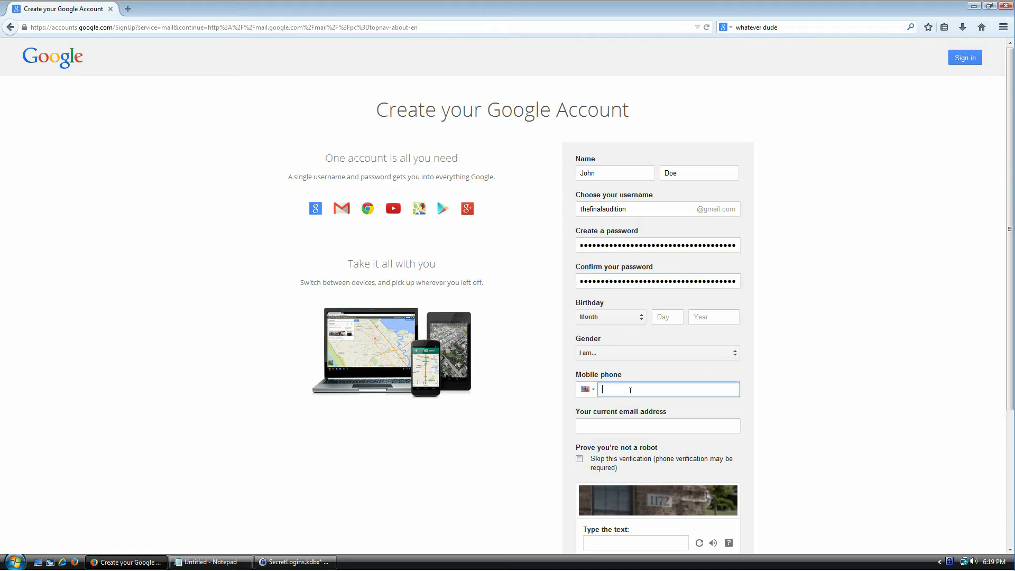
scroll(775, 315, "down", 5)
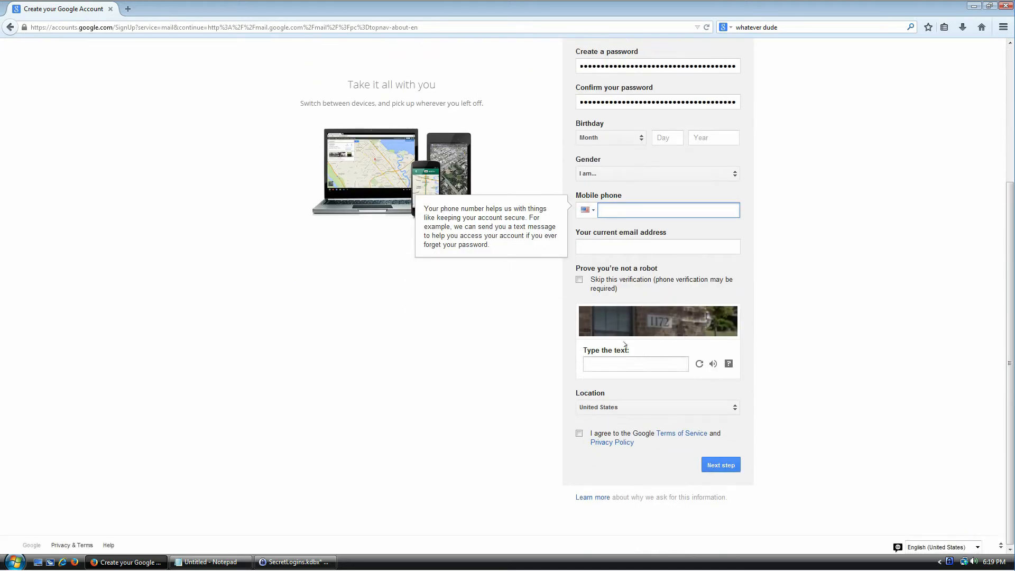
left_click(613, 366)
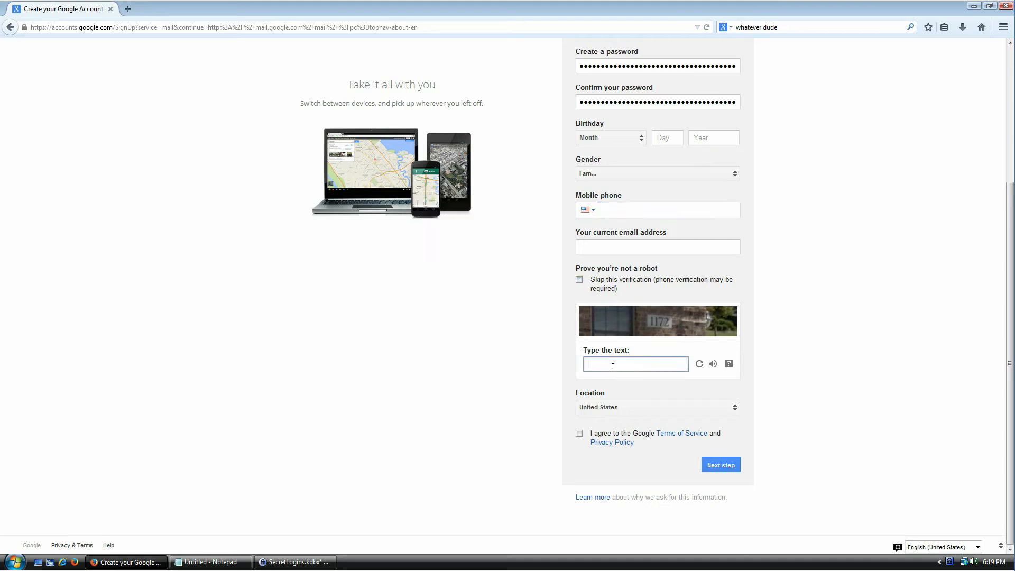
type("1172")
left_click(637, 435)
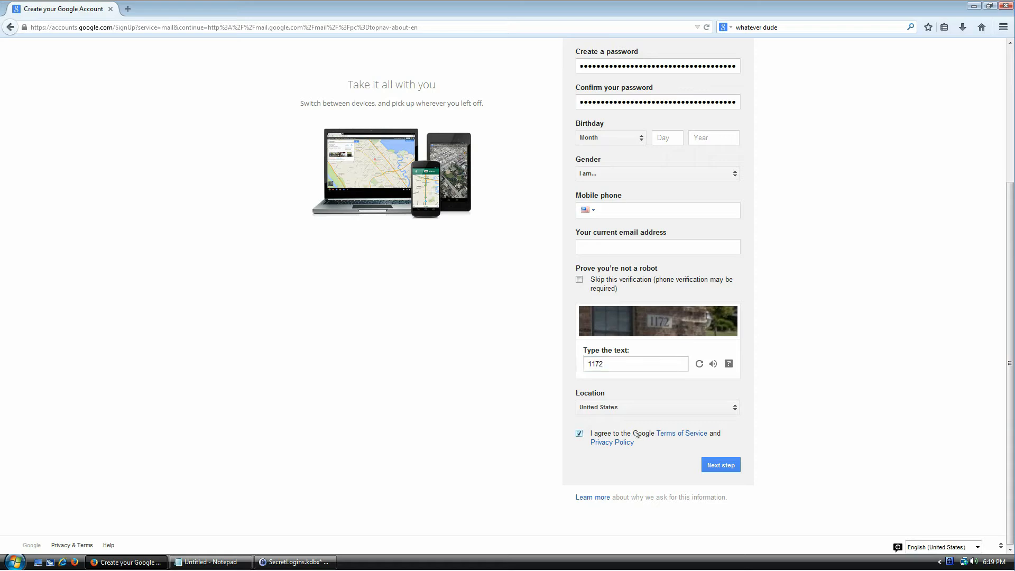
left_click(719, 468)
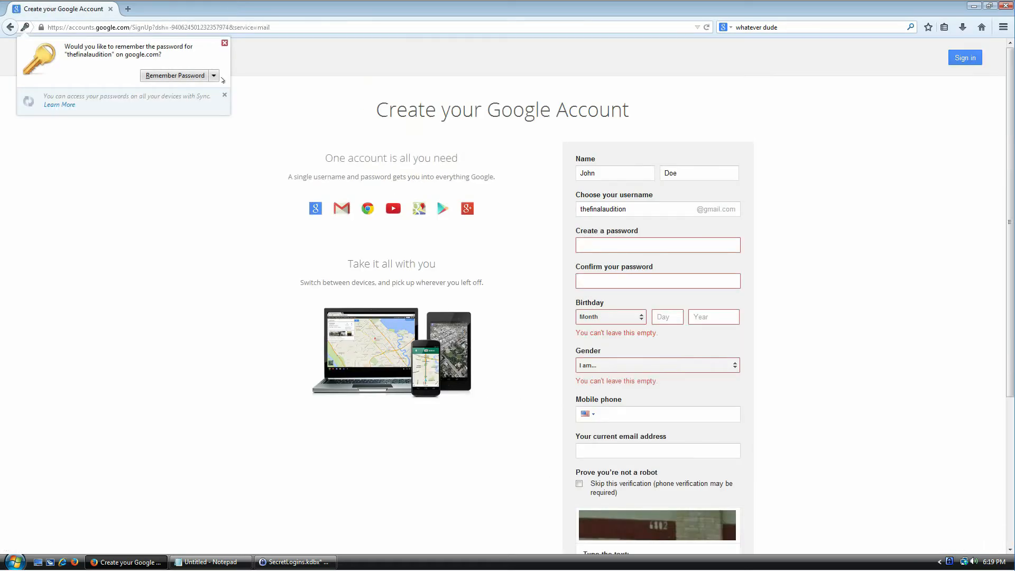
Step: Tell the browser never to remember passwords for this site
left_click(214, 77)
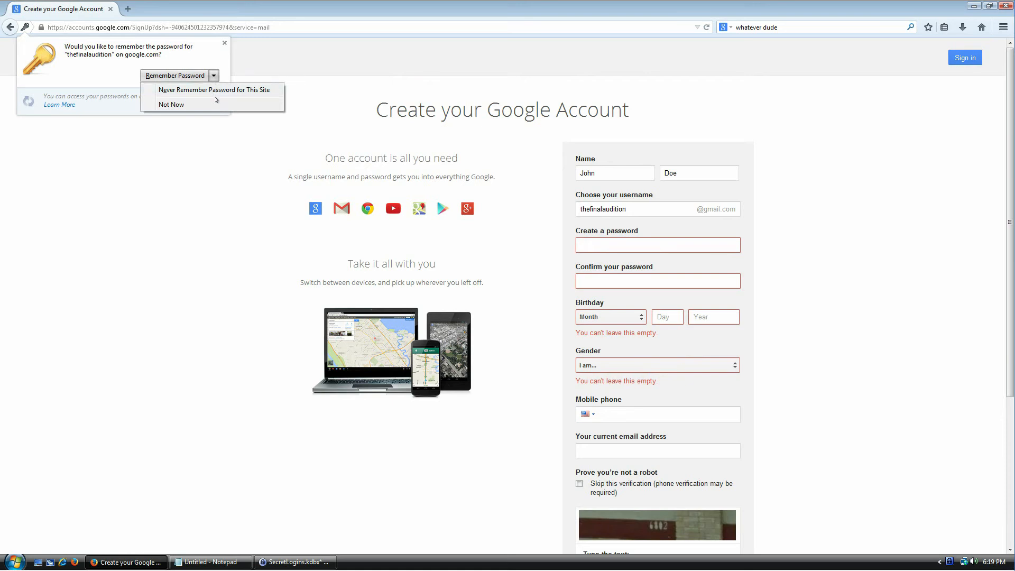
left_click(220, 95)
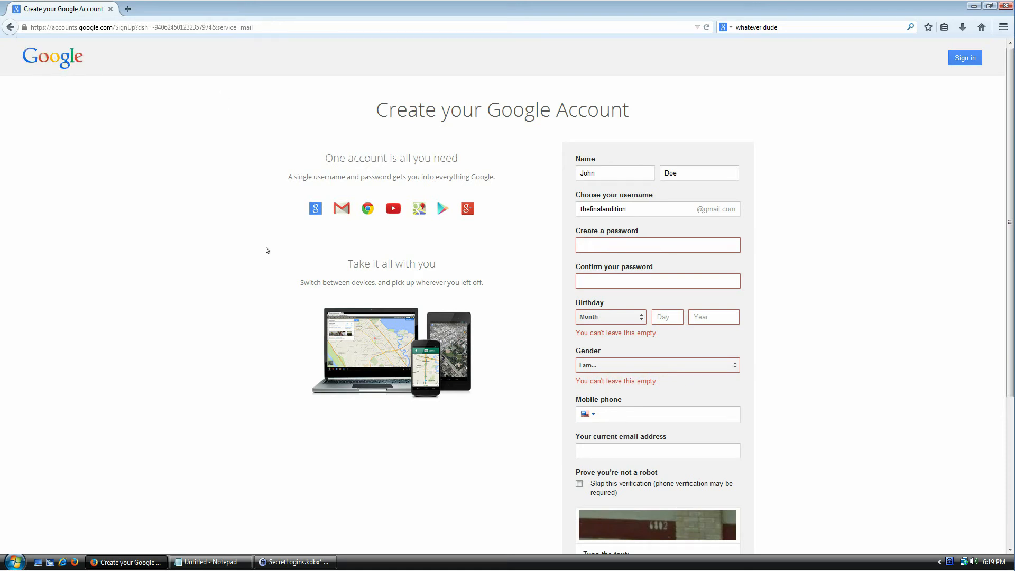
left_click(642, 244)
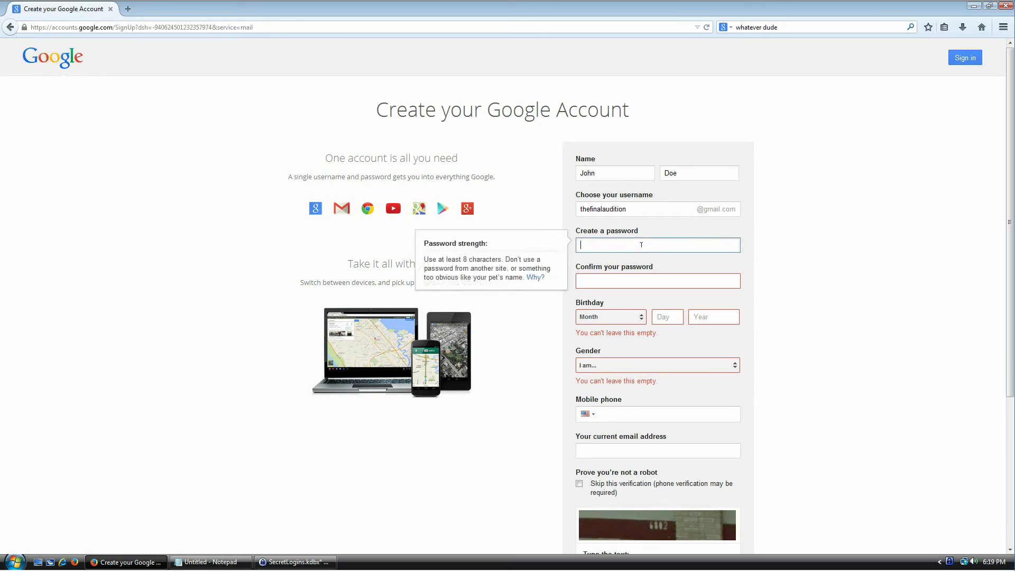
Step: Set the birthday to January 07, 1980 and the gender to Other
left_click(628, 317)
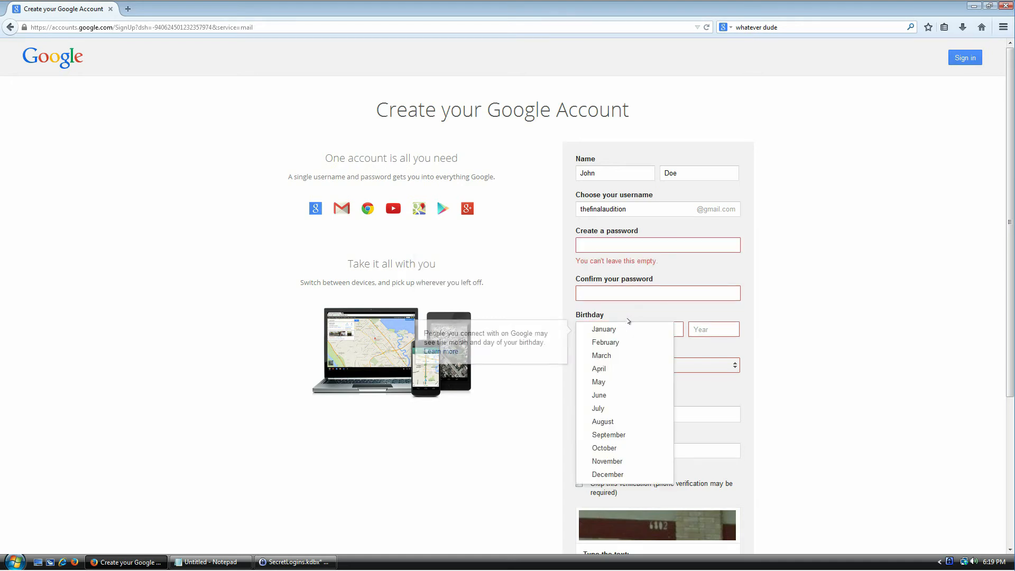
left_click(624, 331)
double_click(664, 330)
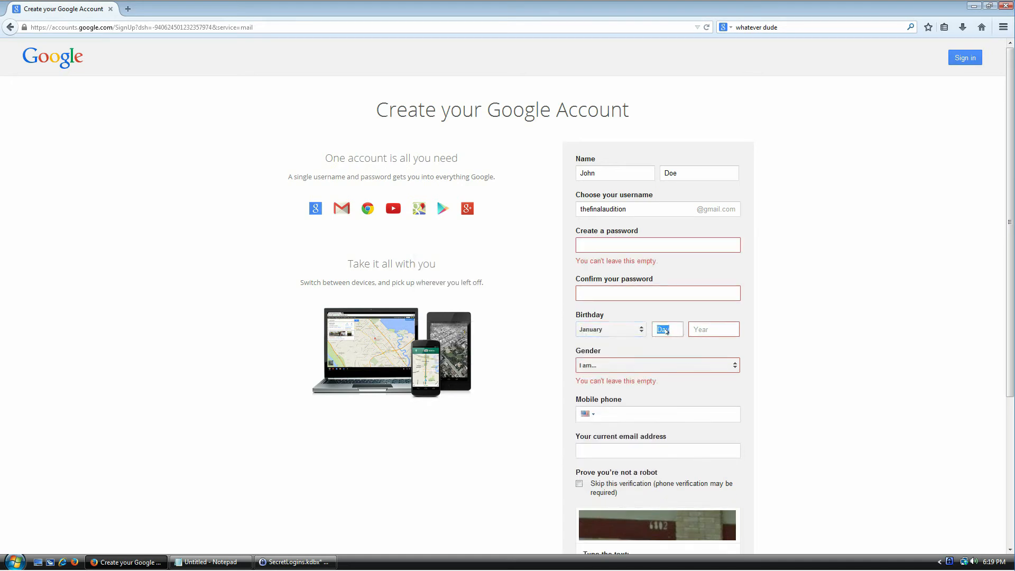
left_click(675, 324)
type("07")
left_click(702, 331)
type("1980")
left_click(692, 357)
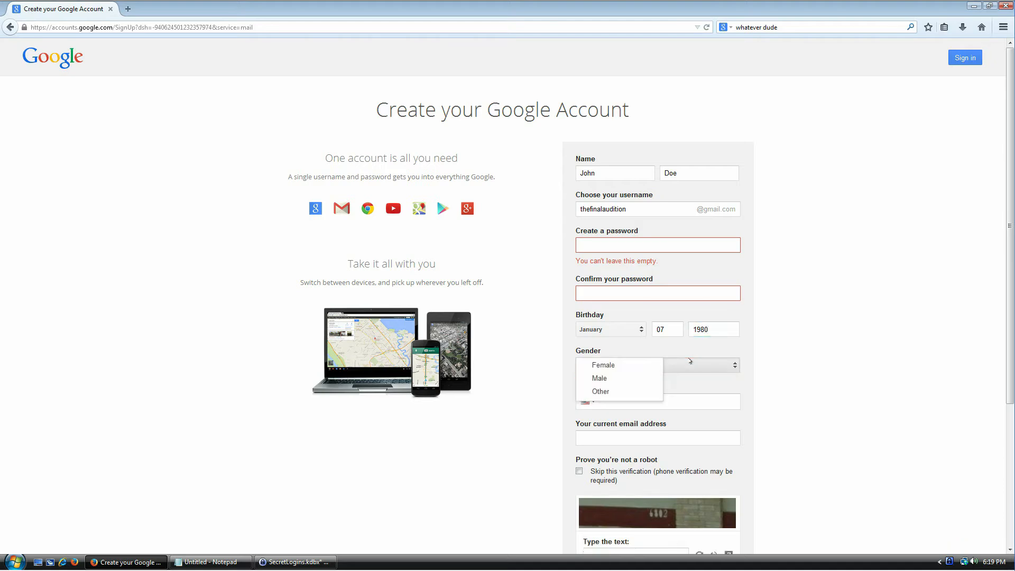
left_click(613, 396)
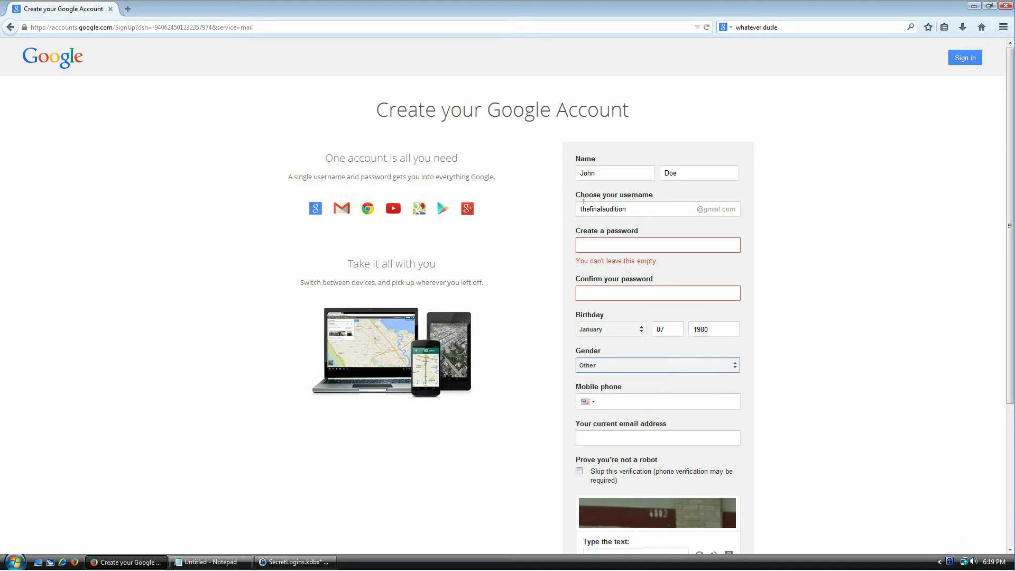
left_click(642, 241)
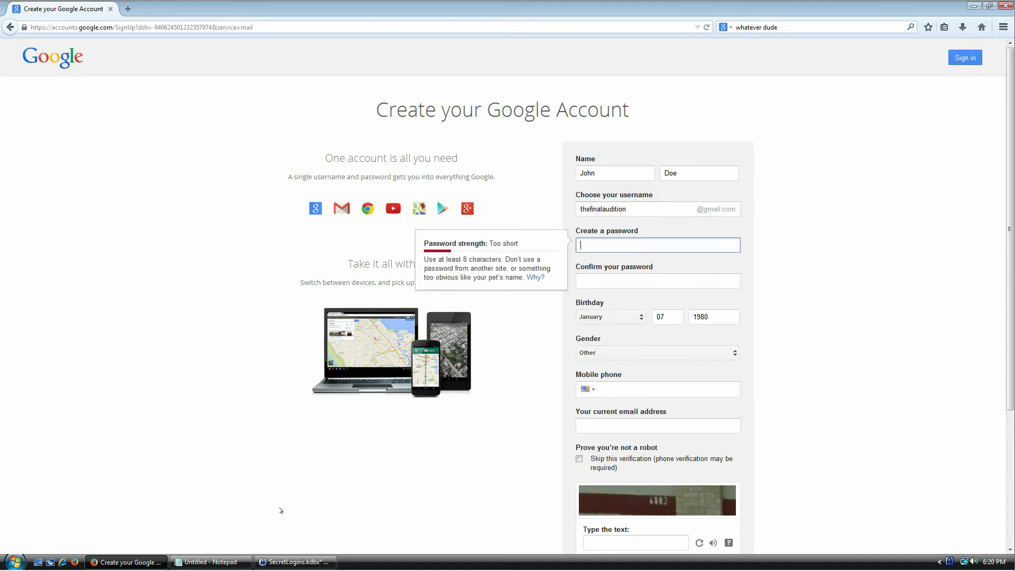
Step: Copy the Gmail password from KeePass again and paste it into both password fields
left_click(302, 542)
left_click(294, 562)
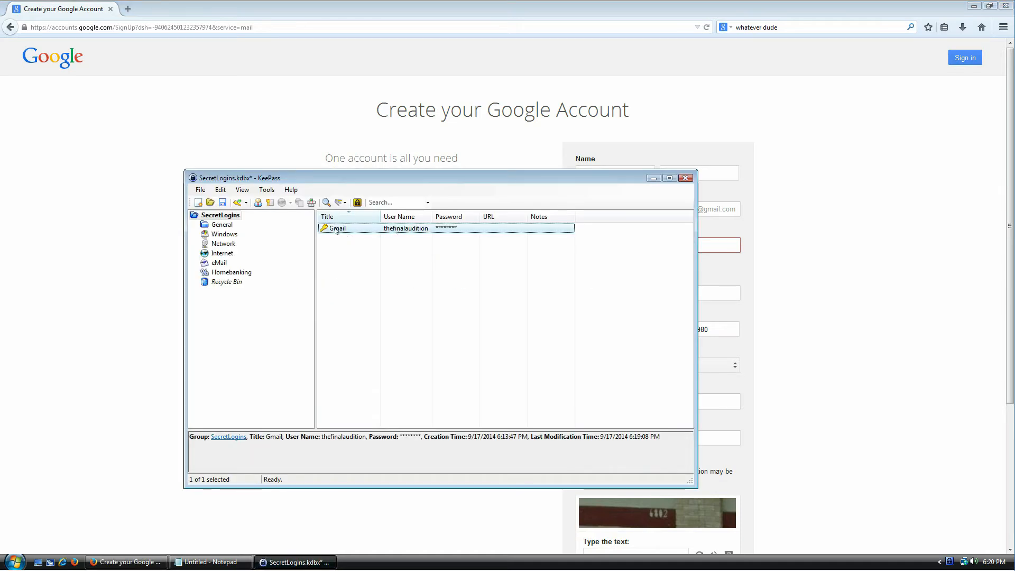
key("ctrl+c")
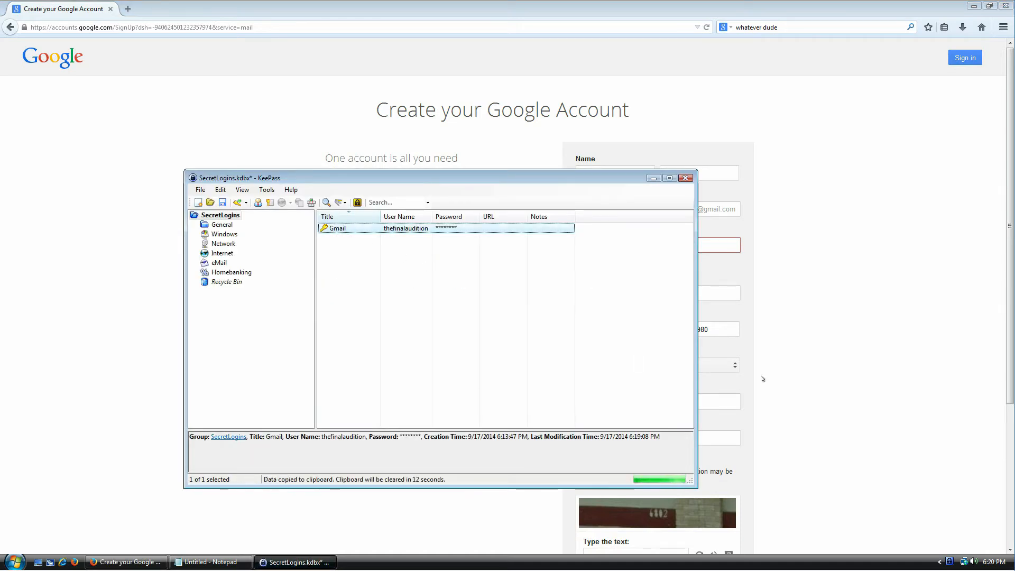
left_click(824, 352)
left_click(668, 245)
key("ctrl+v")
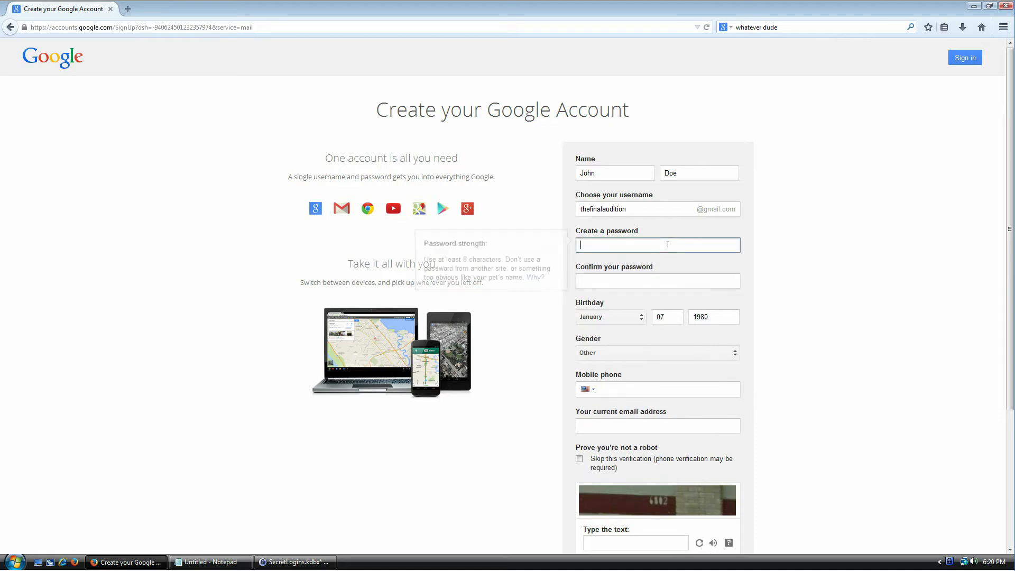
left_click(644, 278)
key("ctrl+v")
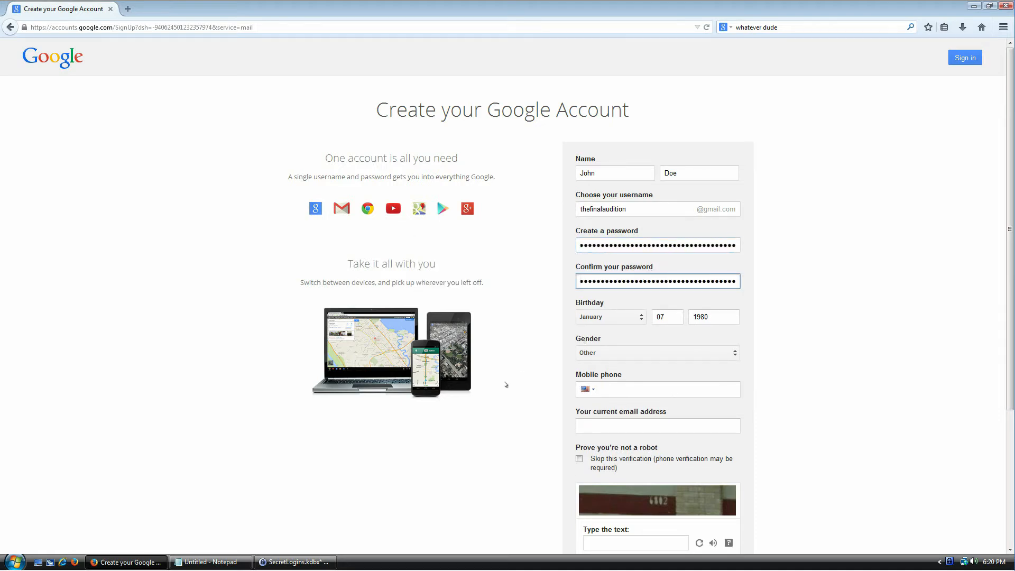
Step: Refresh the captcha, answer the new one, and resubmit the sign-up form
scroll(507, 385, "down", 3)
left_click(629, 362)
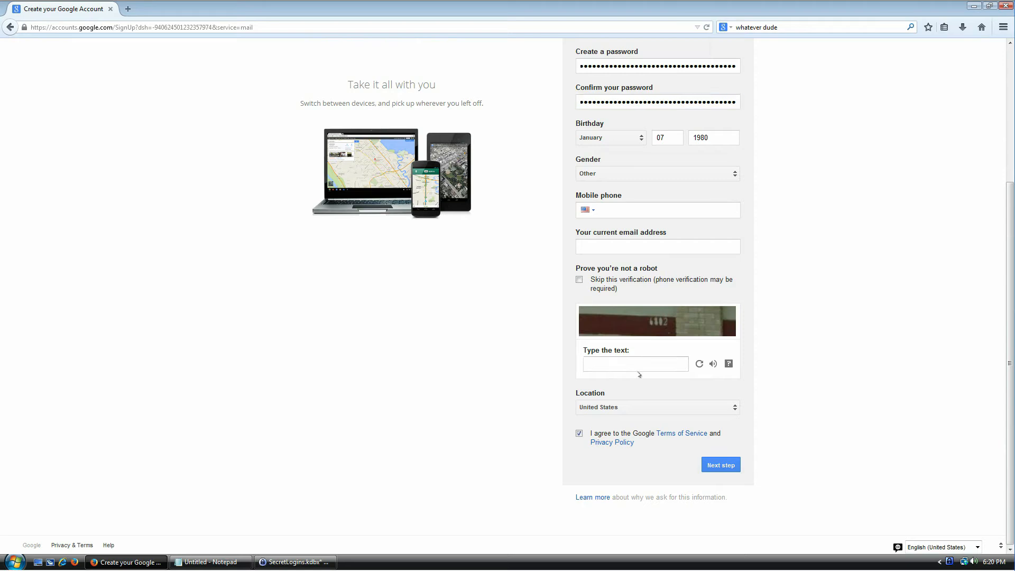
left_click(699, 363)
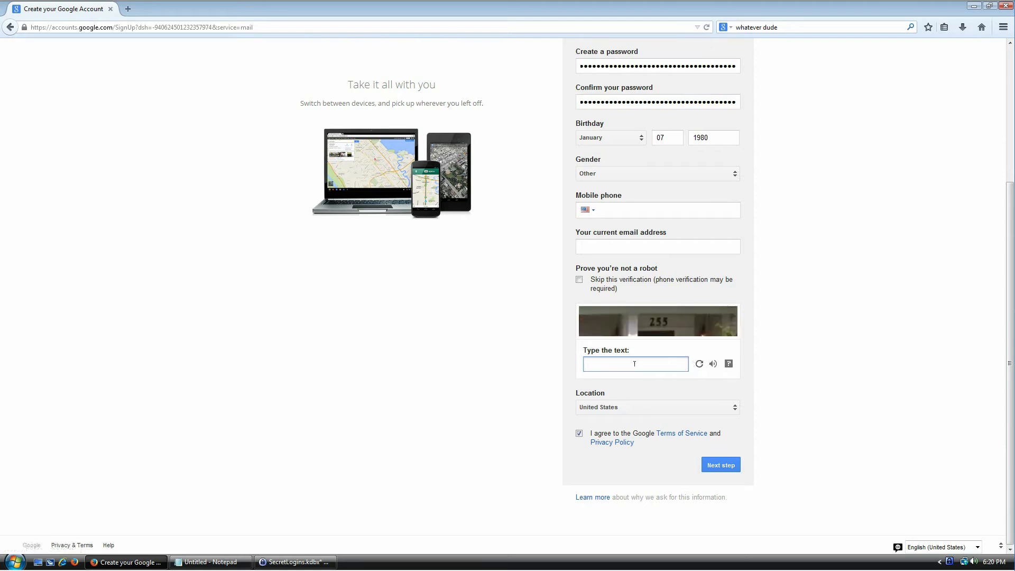
type("155")
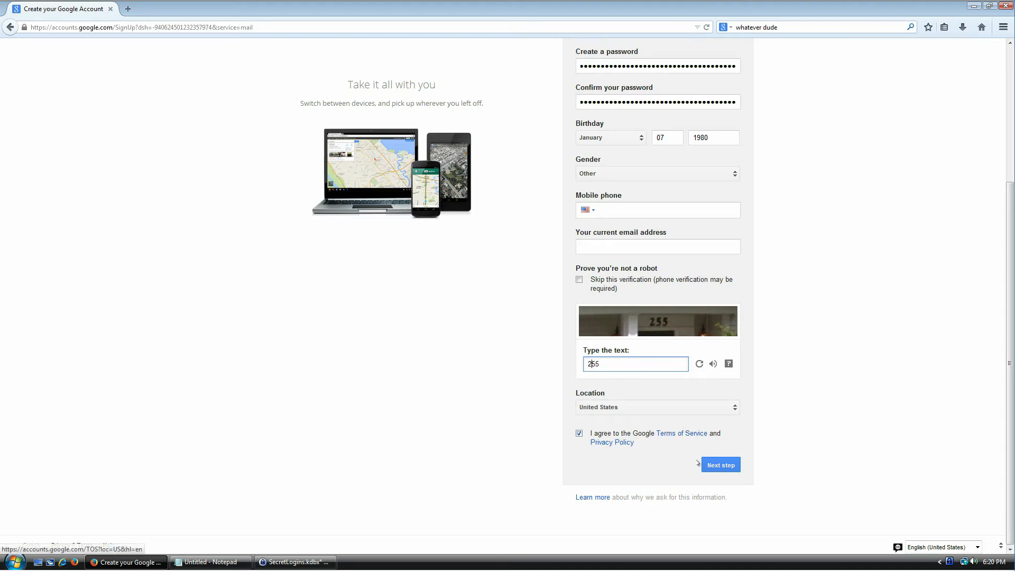
left_click(718, 464)
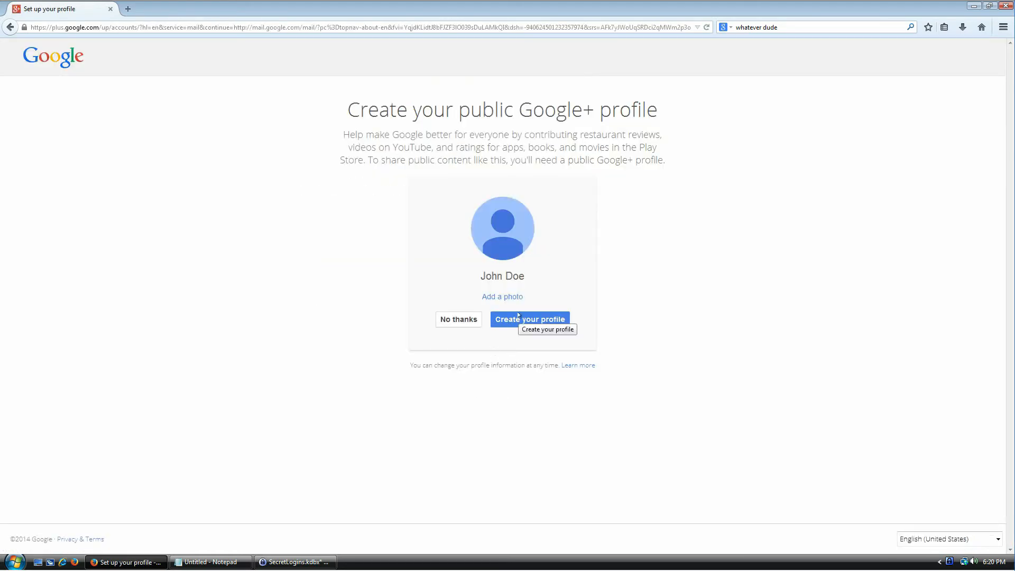
Step: Decline the public Google+ profile with No thanks, then load Gmail in the browser
left_click(467, 322)
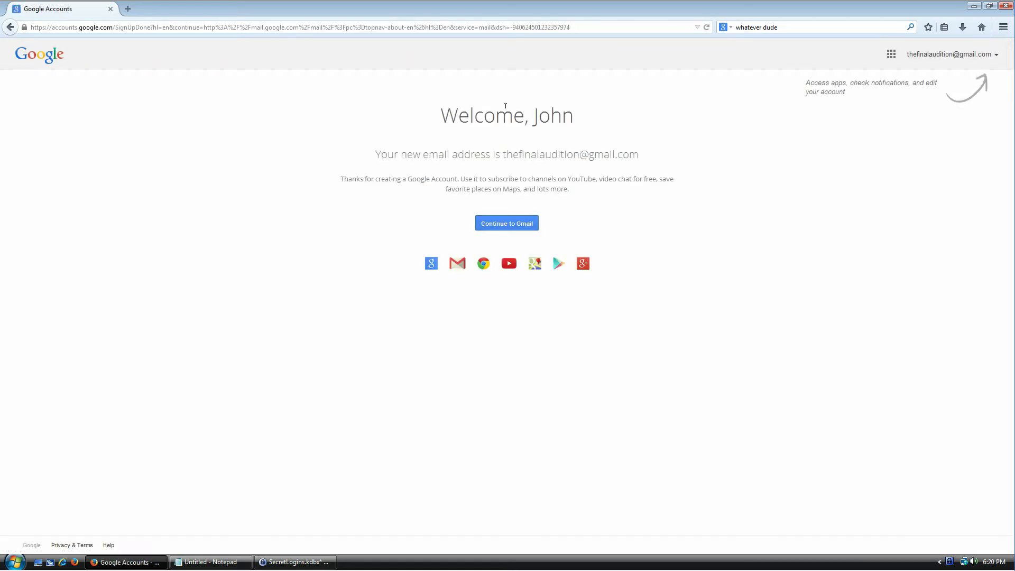
left_click(198, 27)
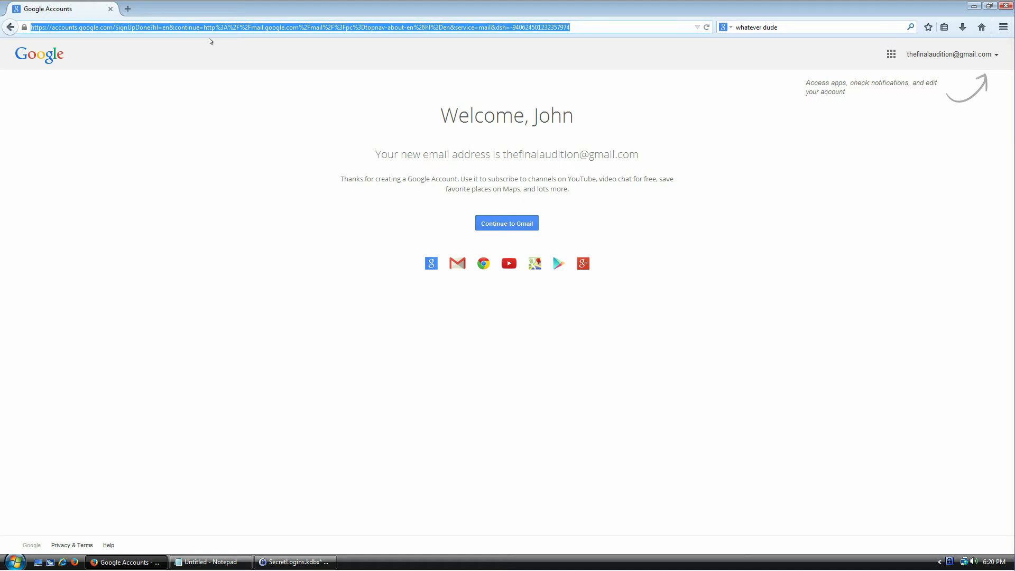
type("gmail.com/")
key("Return")
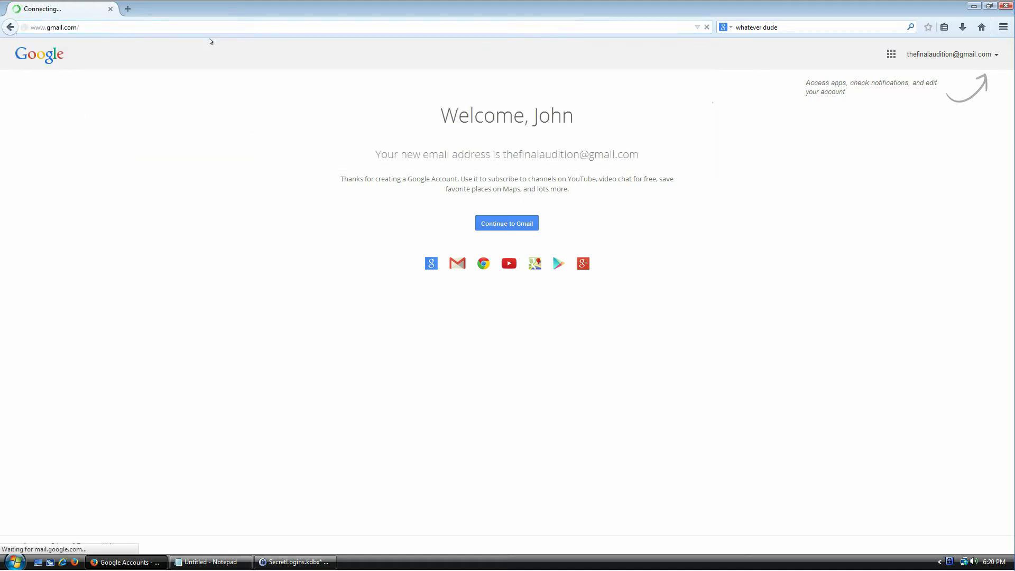
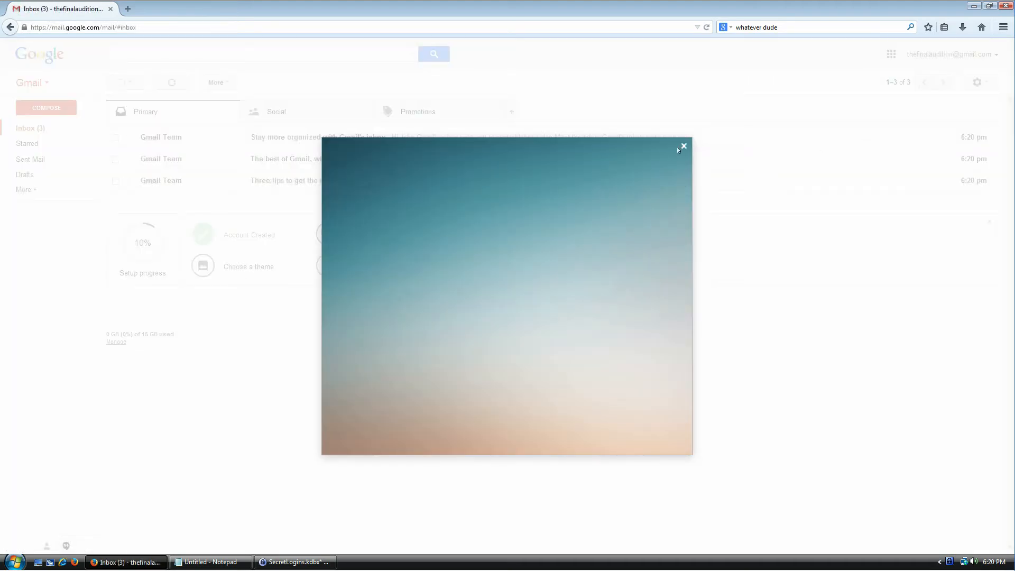
Step: Close Gmail's welcome dialog, sign out from the account menu, and go to the sign-in page
left_click(685, 146)
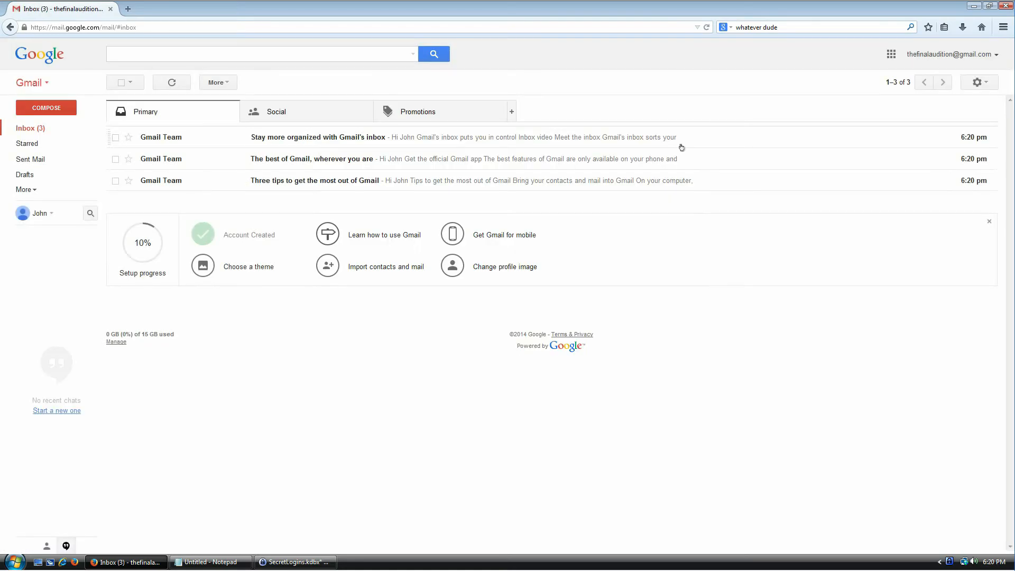
left_click(996, 57)
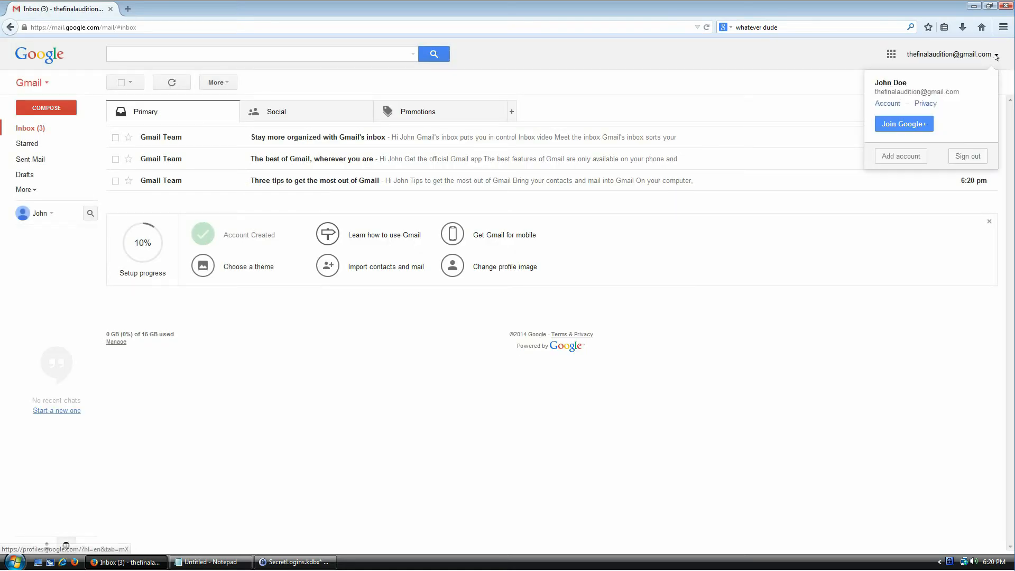
left_click(968, 156)
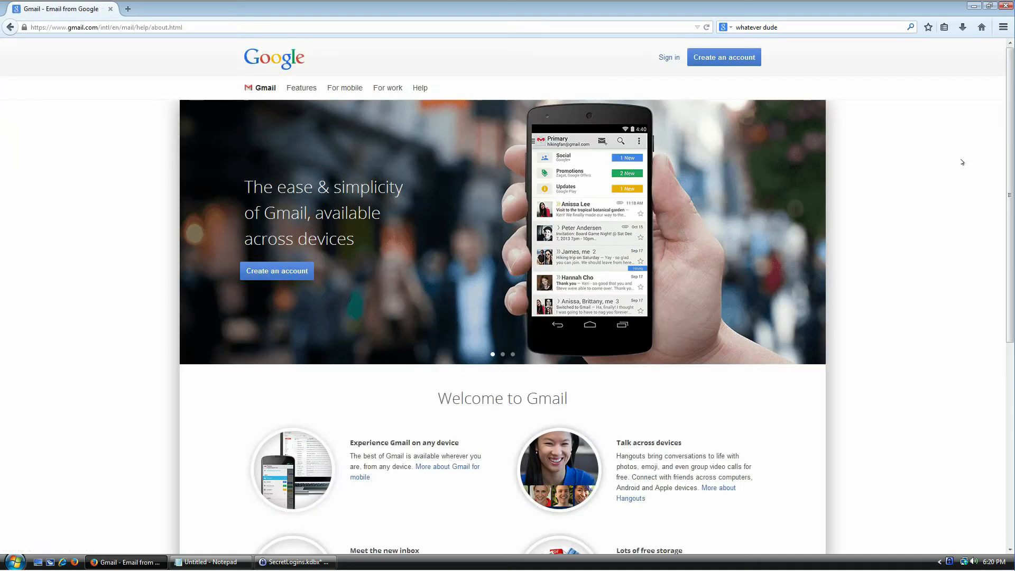
left_click(669, 58)
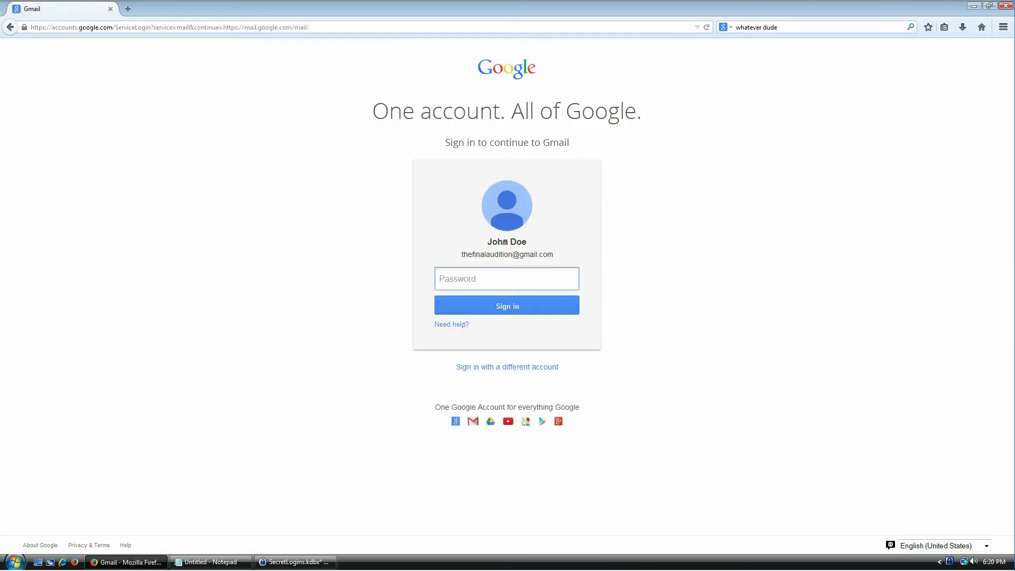
Step: Copy the Gmail password from KeePass into the password field, then clear it again
left_click(309, 556)
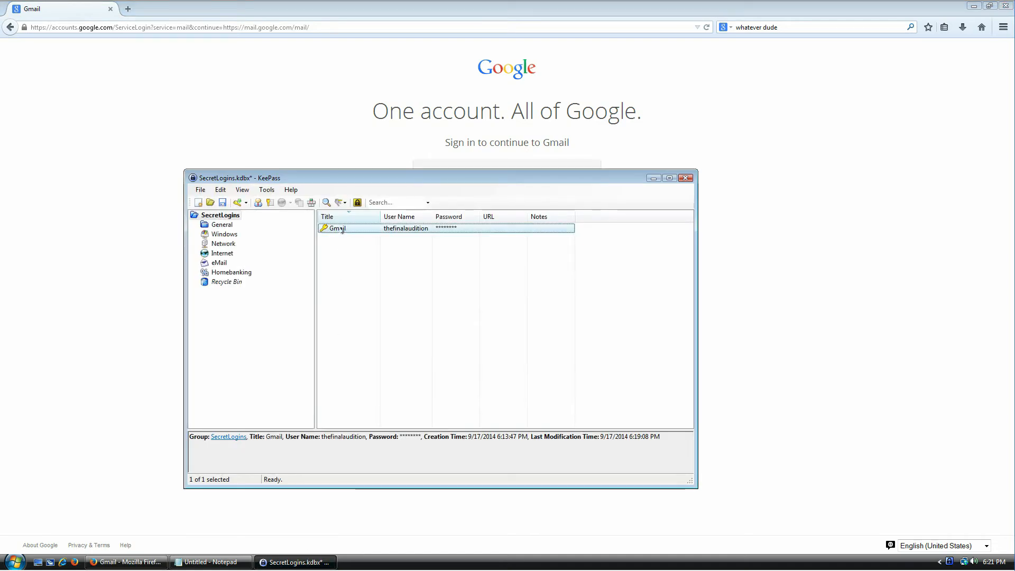
key("ctrl+c")
left_click(736, 260)
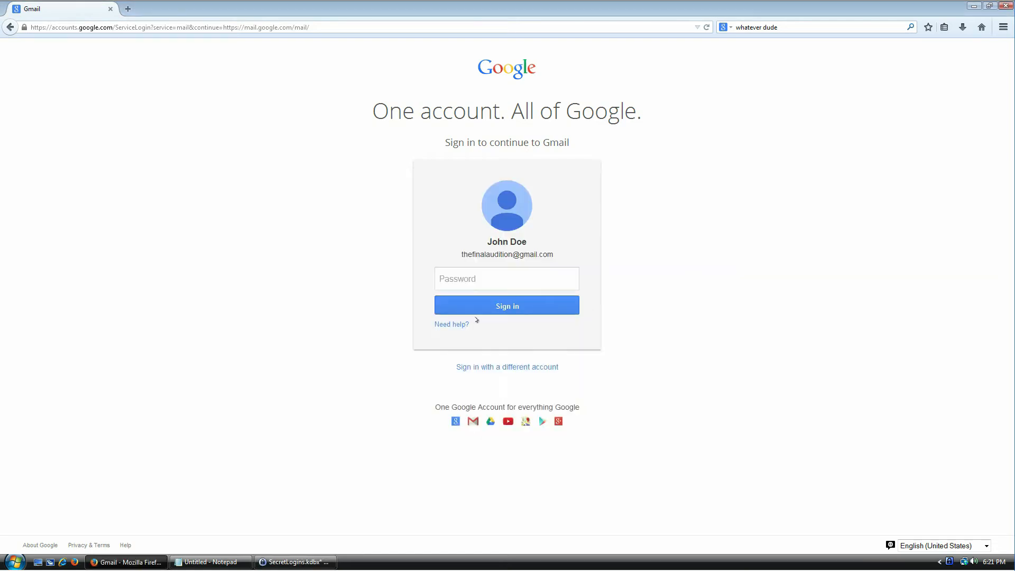
key("ctrl+v")
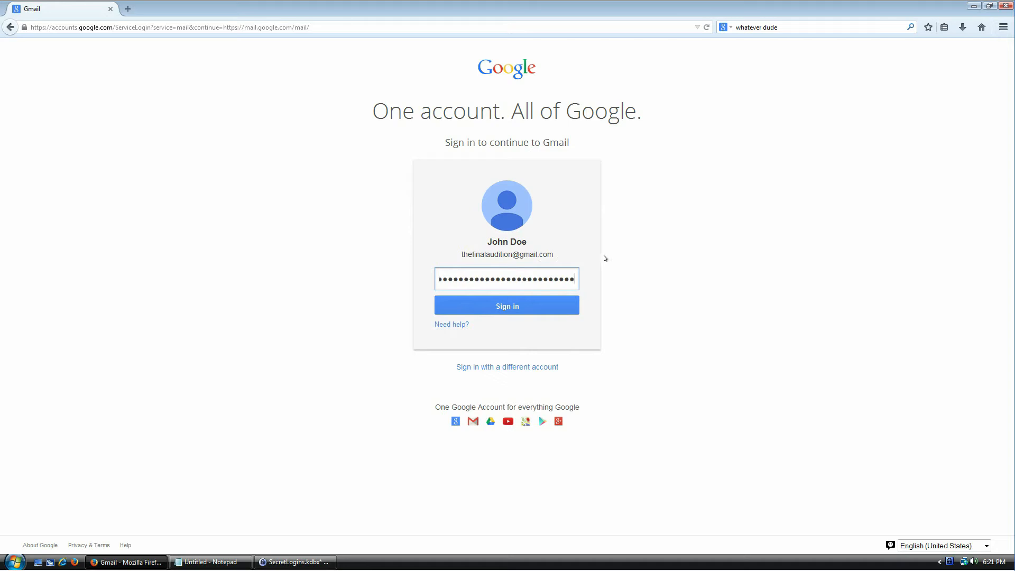
key("ctrl+a")
key("BackSpace")
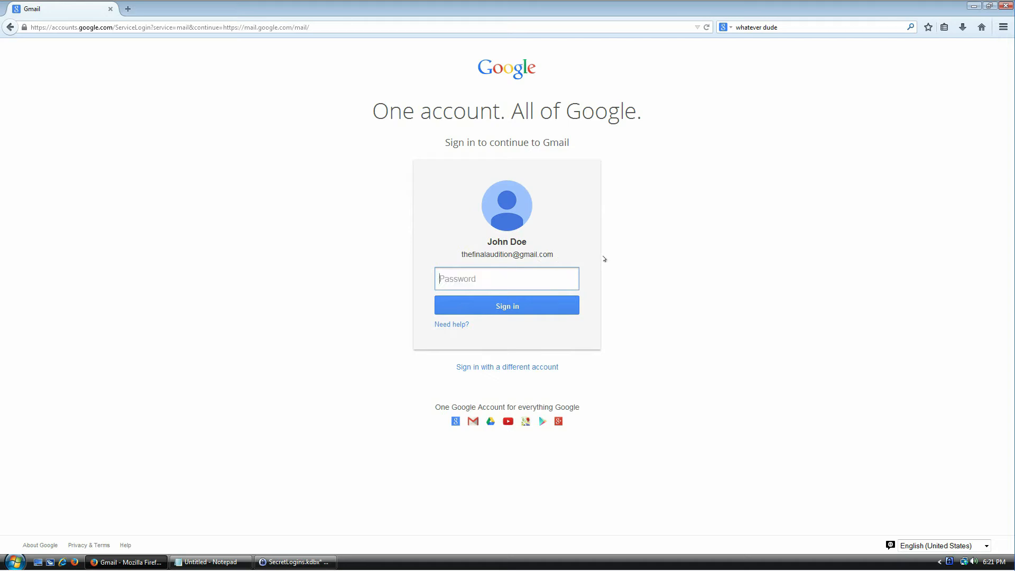
left_click(491, 368)
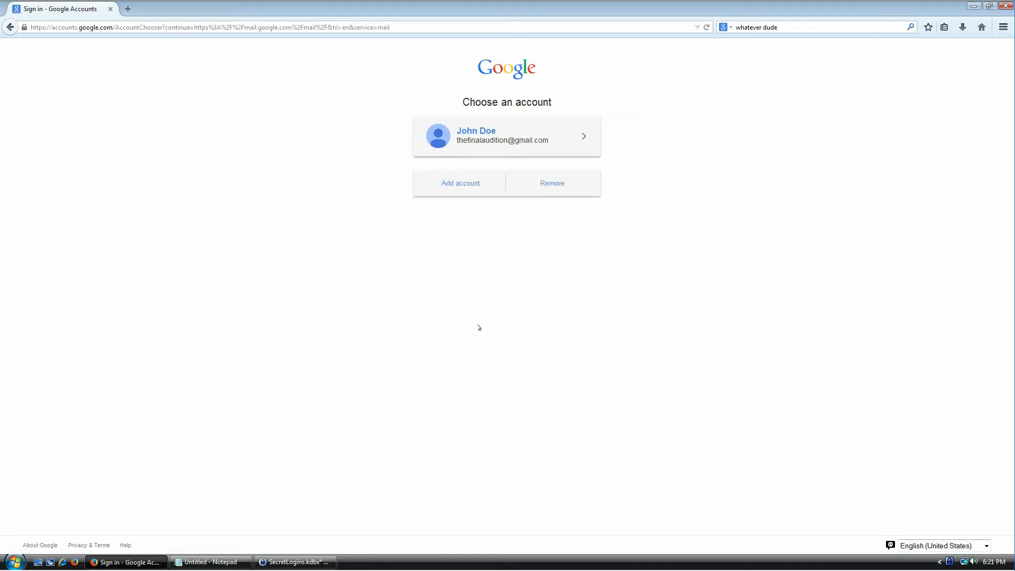
left_click(551, 183)
left_click(512, 185)
left_click(551, 182)
left_click(583, 136)
left_click(514, 170)
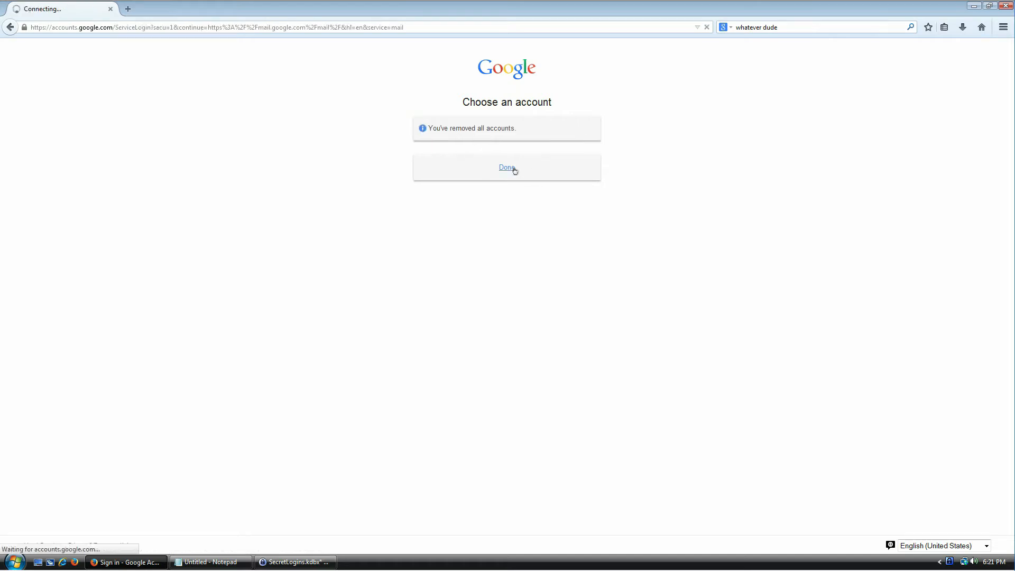
Step: Sign in to Gmail with the KeePass entry's stored username and password, skipping recovery options
left_click(295, 562)
right_click(344, 233)
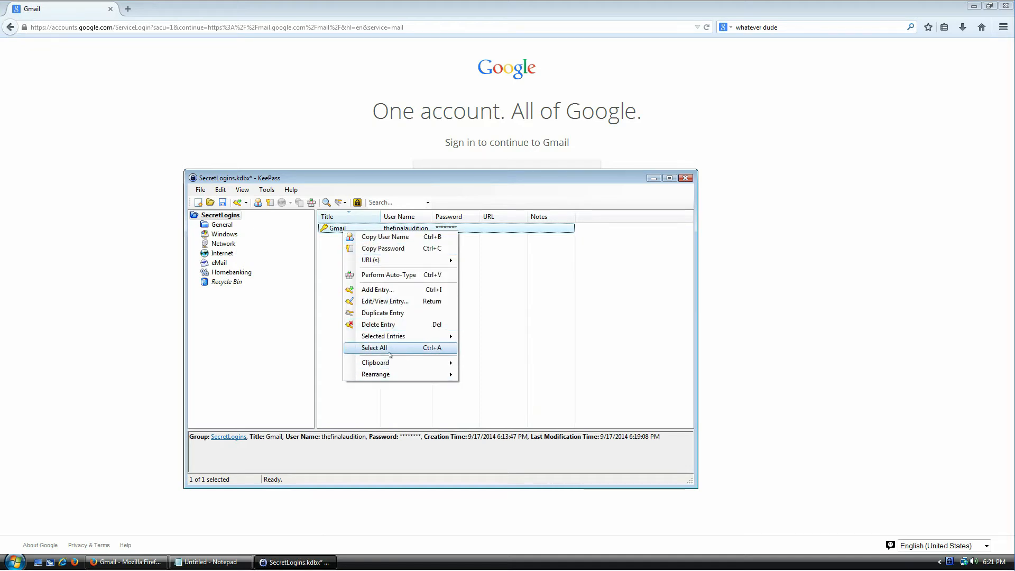
left_click(428, 403)
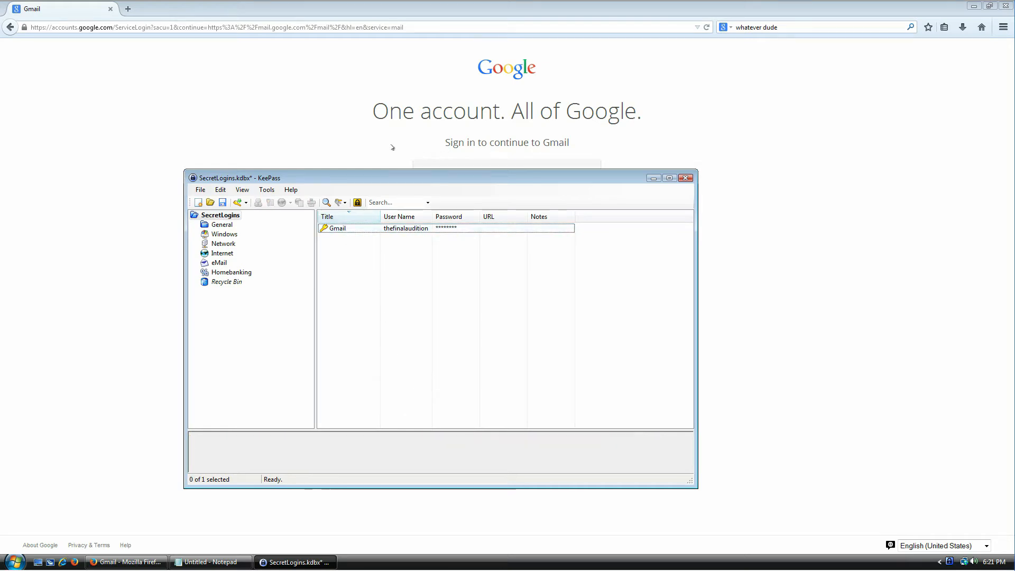
left_click(410, 154)
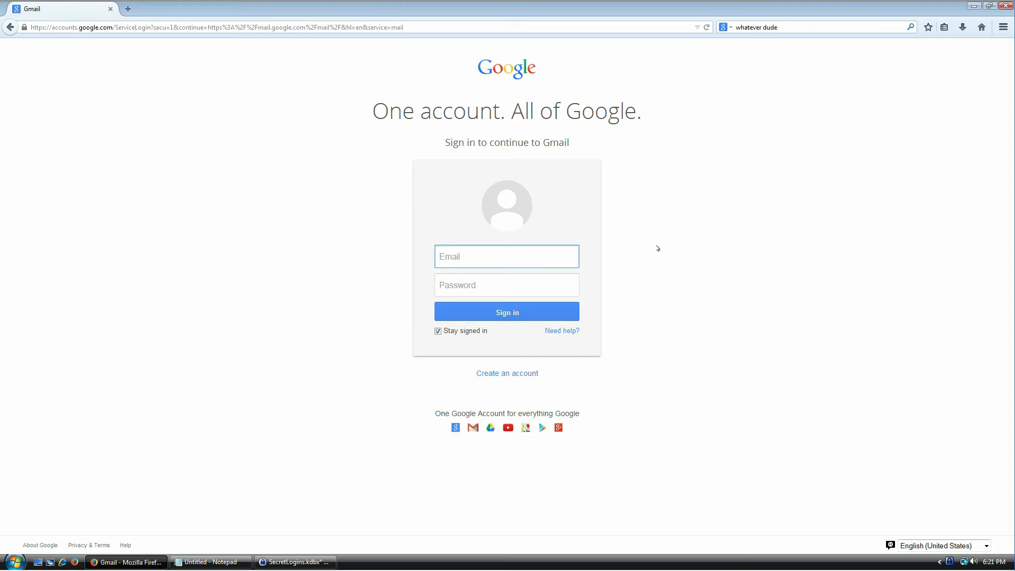
key("Tab")
type("•••••••••••••••••••••••••")
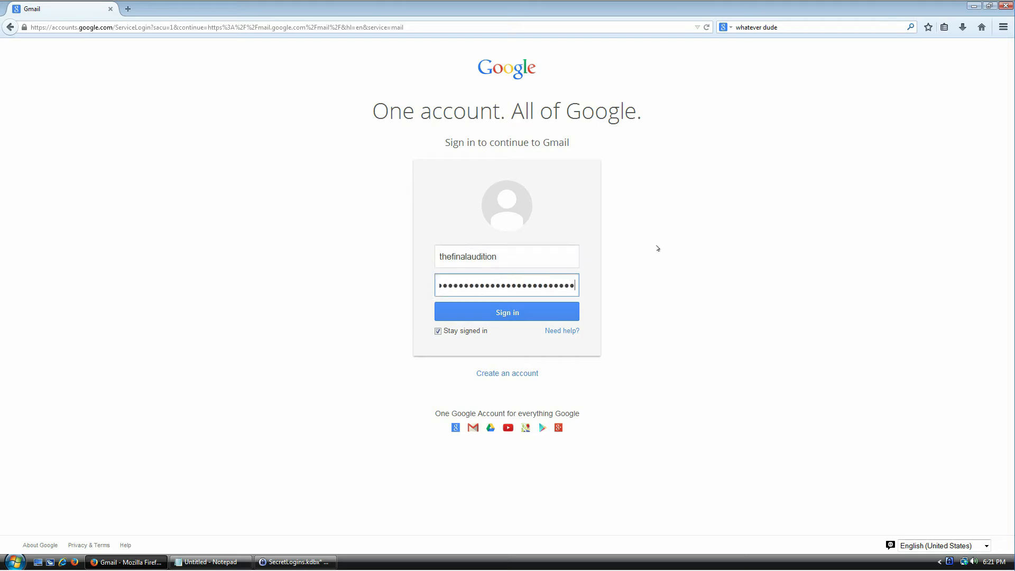
key("Return")
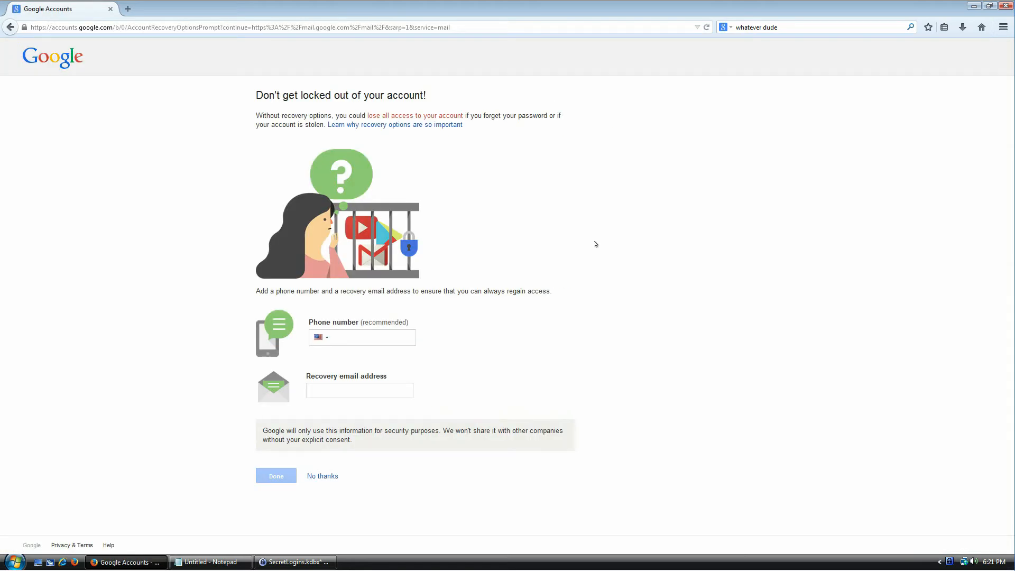
left_click(321, 476)
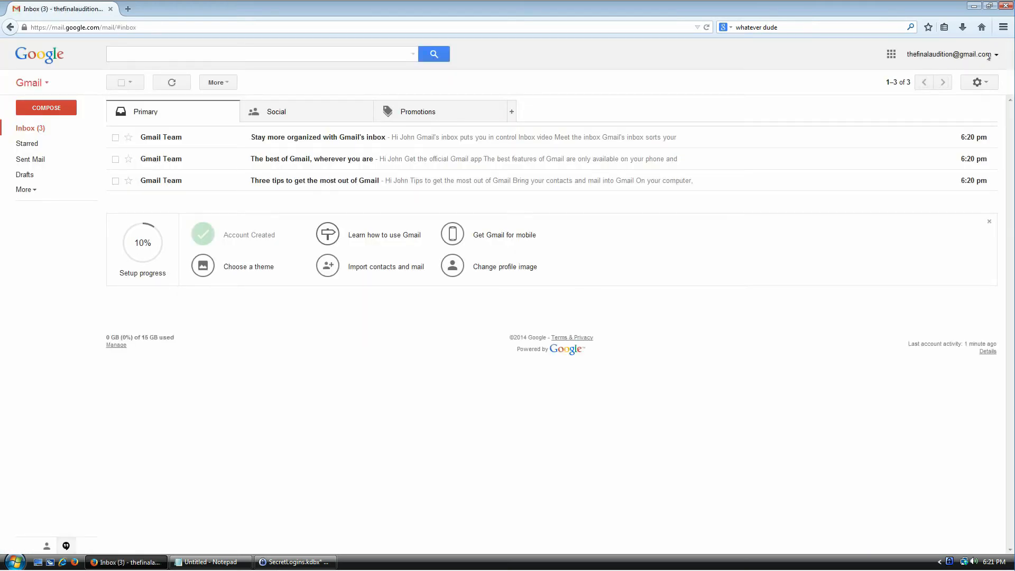
Step: Sign out of Gmail to the password prompt and select the Gmail entry in SecretLogins.kdbx
left_click(989, 57)
left_click(971, 157)
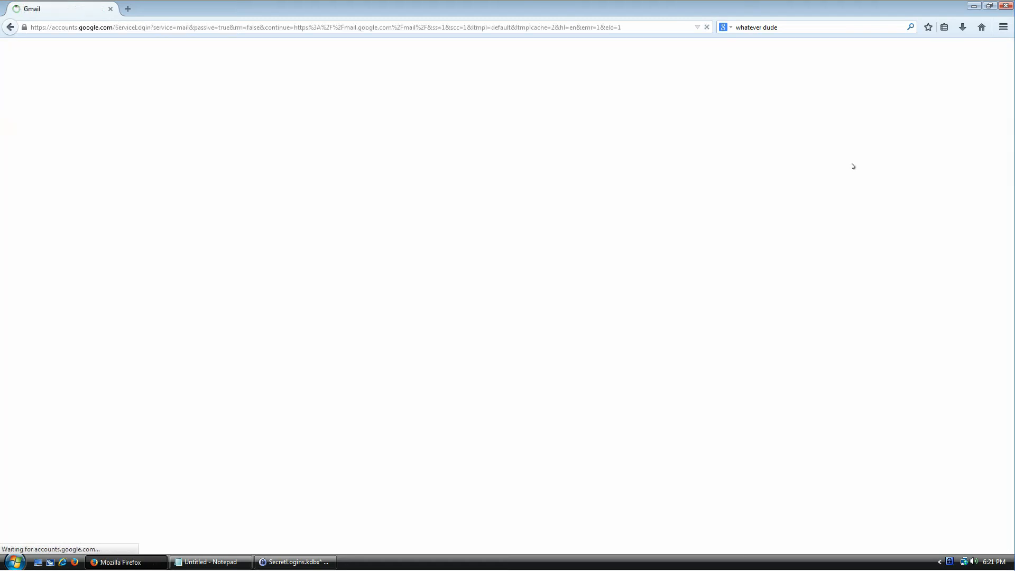
left_click_drag(488, 242, 516, 241)
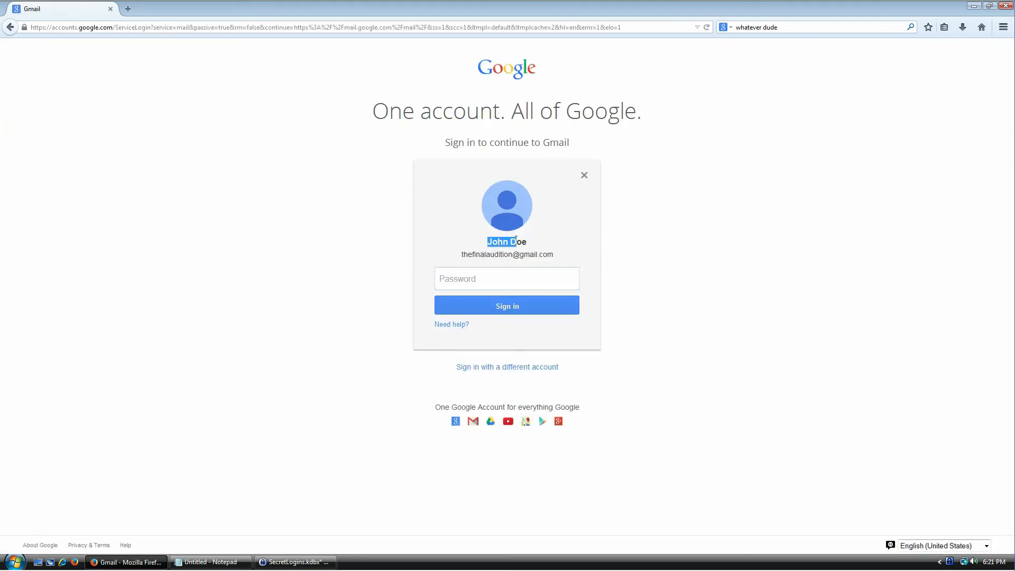
left_click(494, 281)
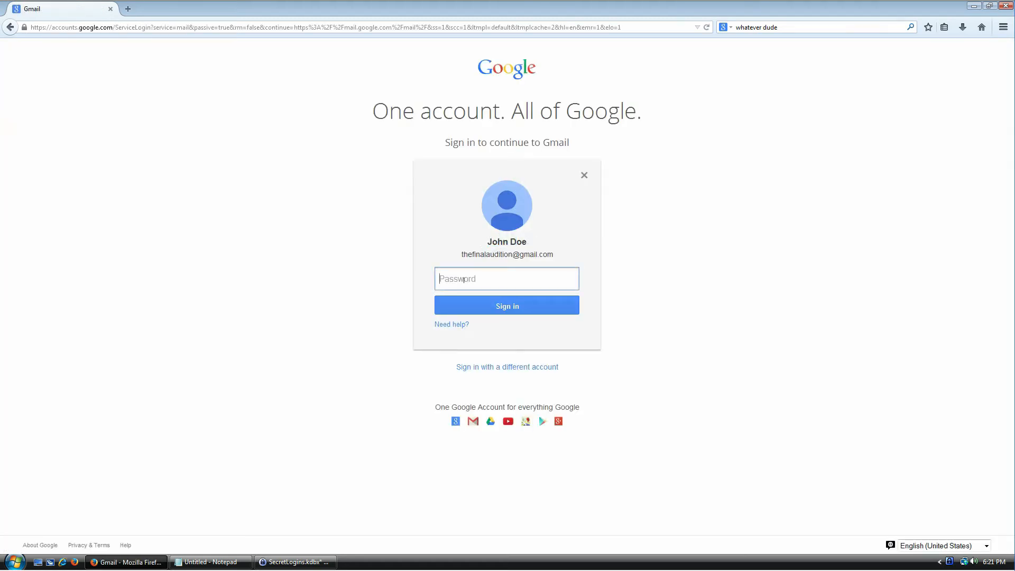
left_click(295, 563)
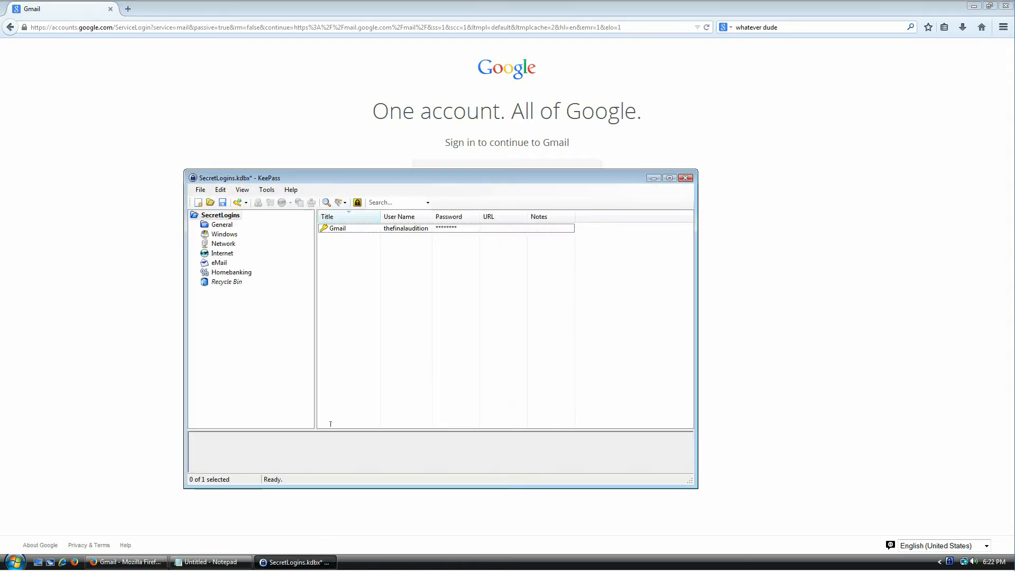
left_click(337, 229)
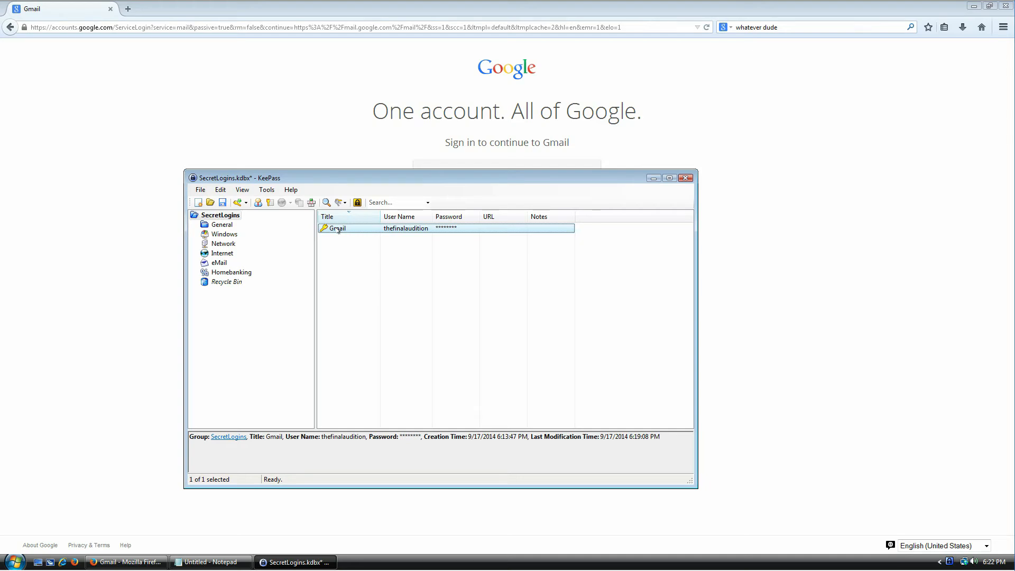
Step: Override the Gmail entry's auto-type with the custom sequence {USERNAME}{TAB}{PASSWORD}{ENTER}
double_click(338, 230)
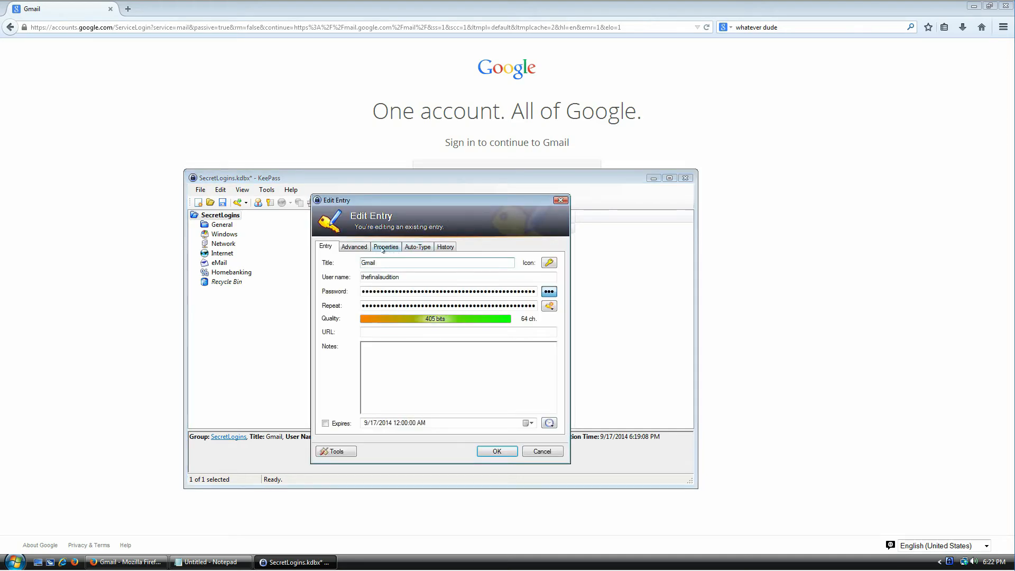
left_click(416, 247)
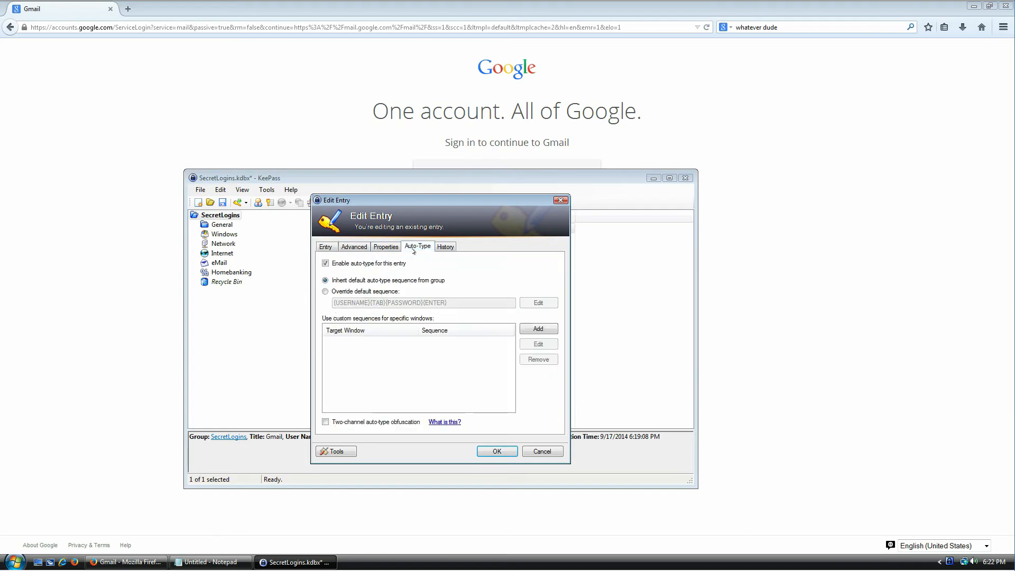
left_click(353, 292)
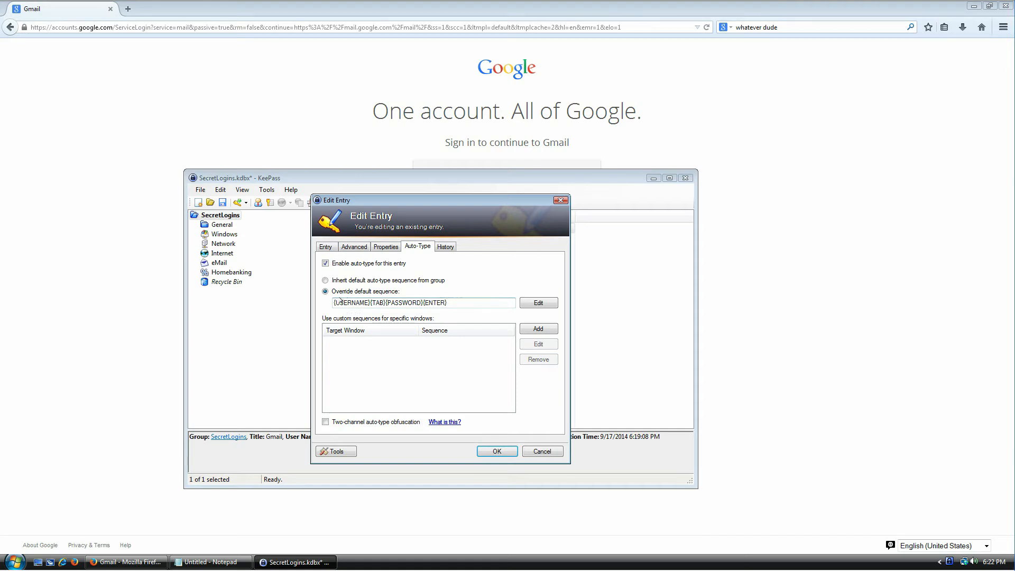
double_click(340, 300)
double_click(377, 303)
double_click(406, 303)
double_click(436, 303)
left_click(471, 302)
left_click_drag(334, 303, 387, 303)
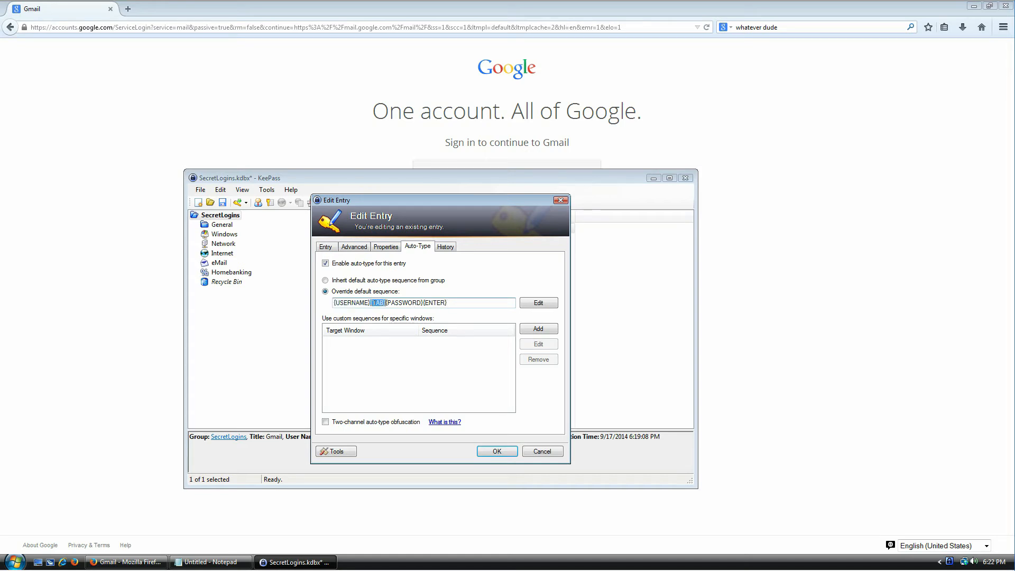
double_click(406, 302)
left_click_drag(425, 303, 448, 302)
Step: Place the caret in Gmail's password field, then switch back to the KeePass entry editor
left_click(917, 227)
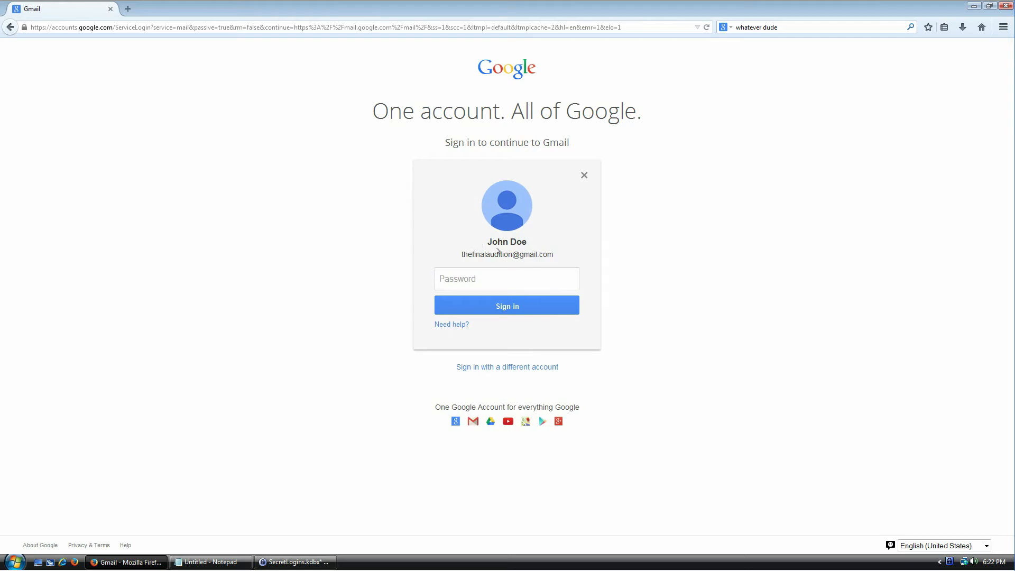
left_click(519, 270)
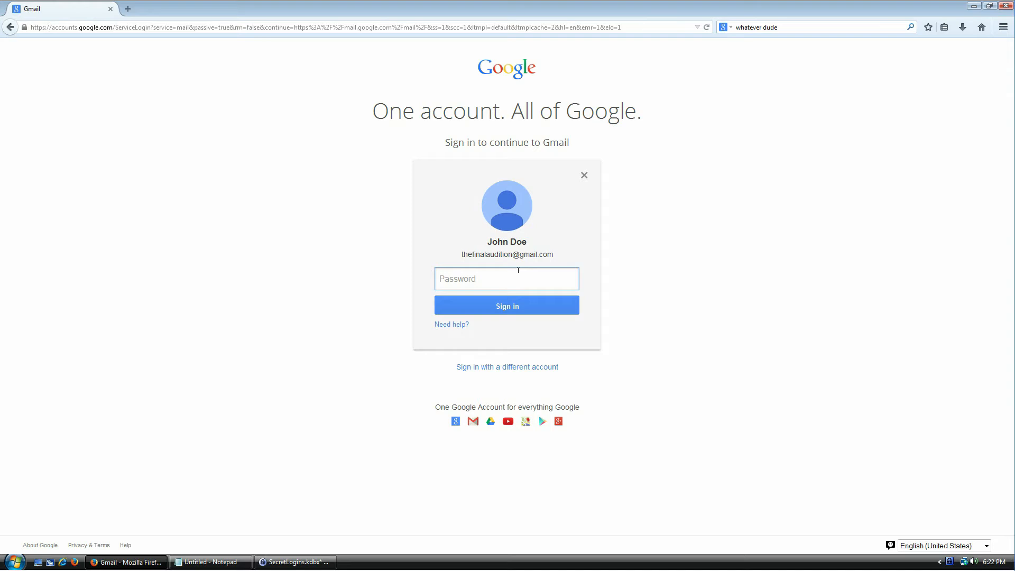
key("Tab")
left_click(518, 271)
left_click(511, 242)
key("Tab")
key("Tab")
key("Tab")
key("Tab")
key("Tab")
key("Tab")
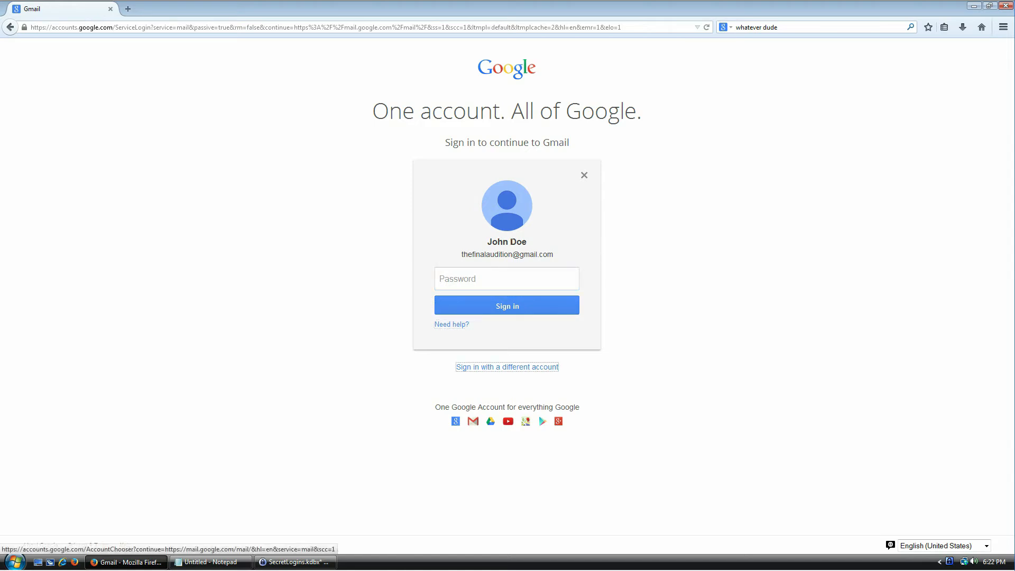
left_click(473, 276)
key("Tab")
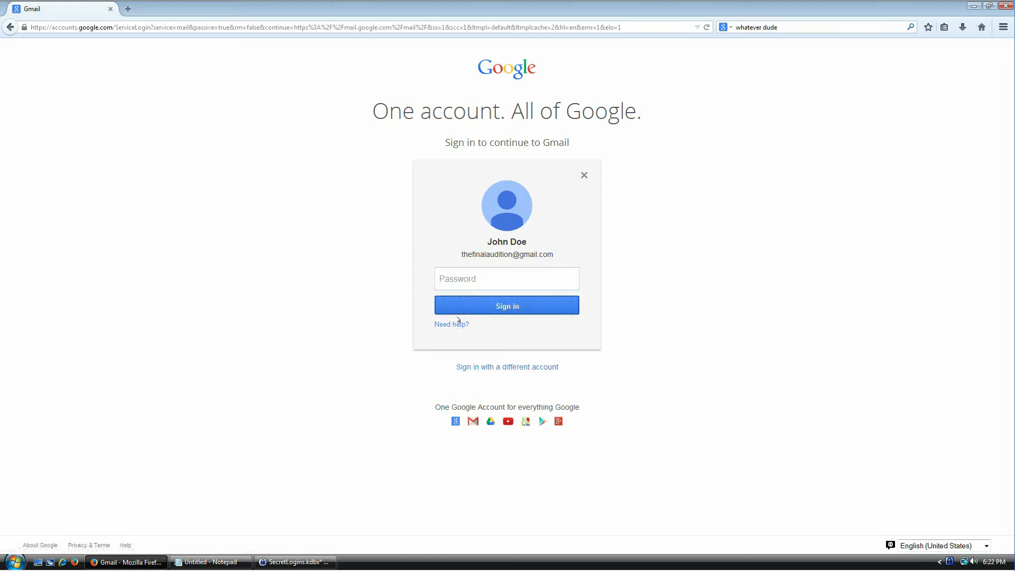
key("Tab")
key("Tab")
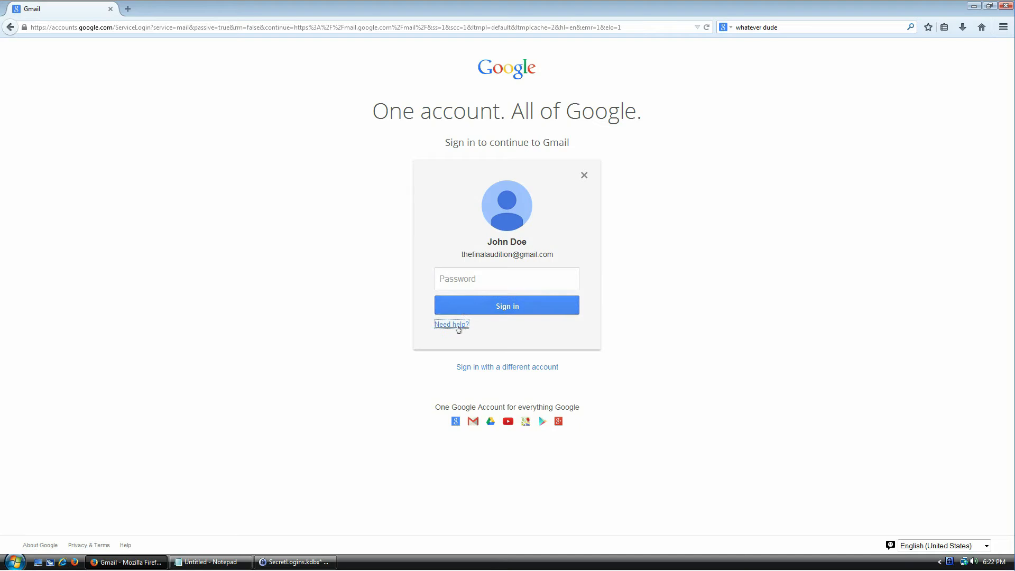
key("Tab")
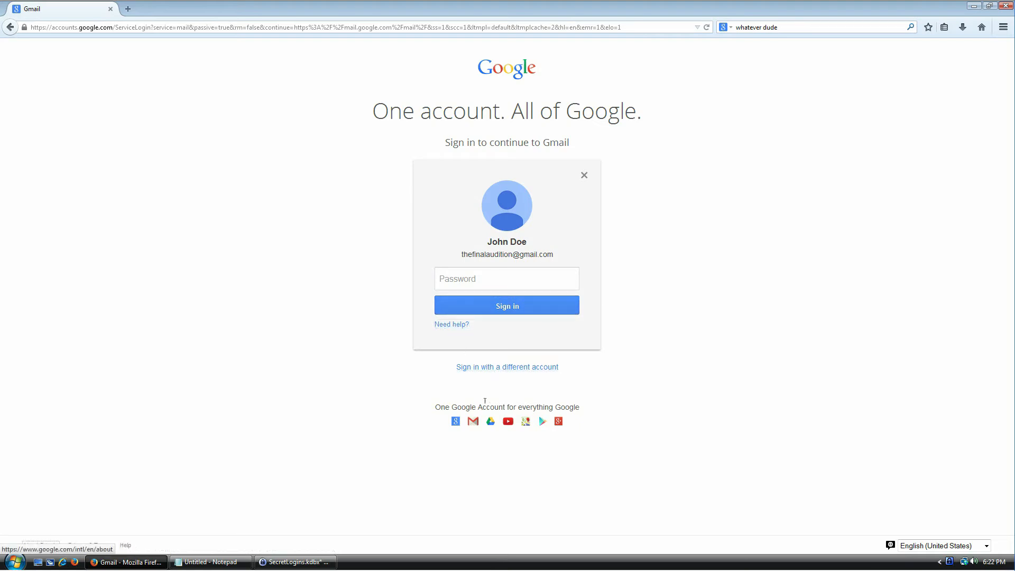
left_click(482, 269)
key("alt+Tab")
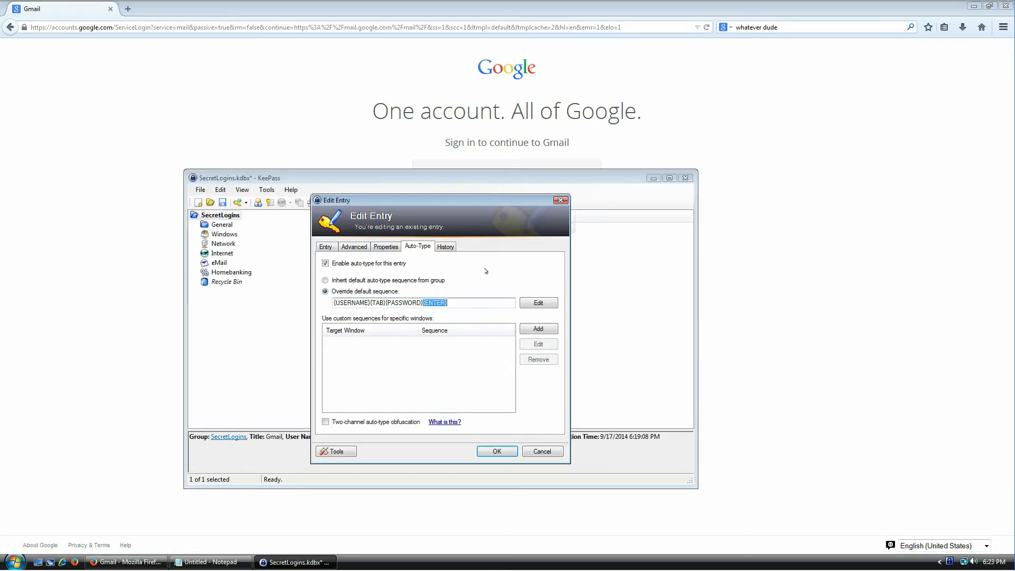
Step: Delete {USERNAME}{TAB} so the Gmail entry's auto-type sequence is {PASSWORD}{ENTER}, and save
key("alt+Tab")
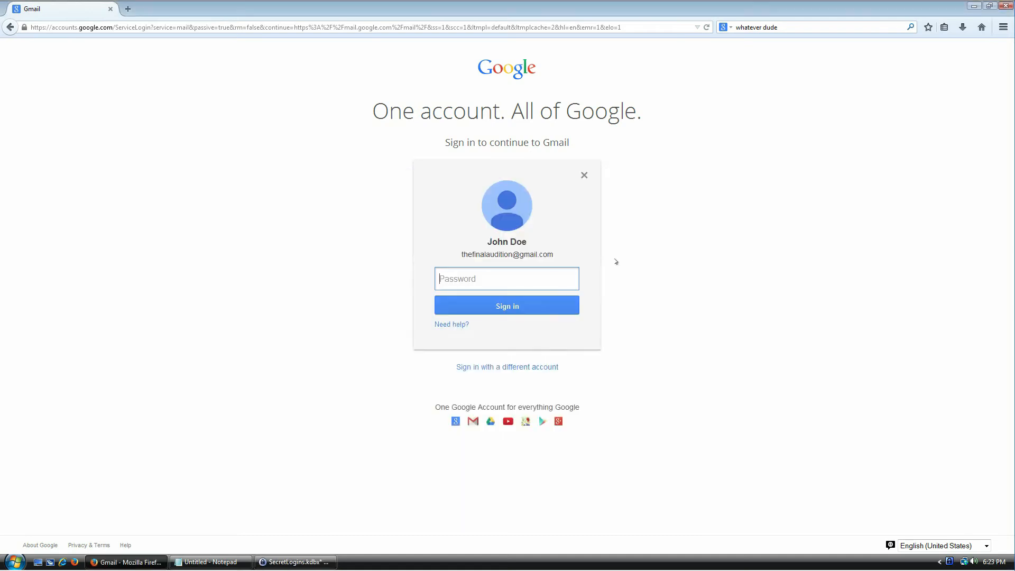
key("alt+Tab")
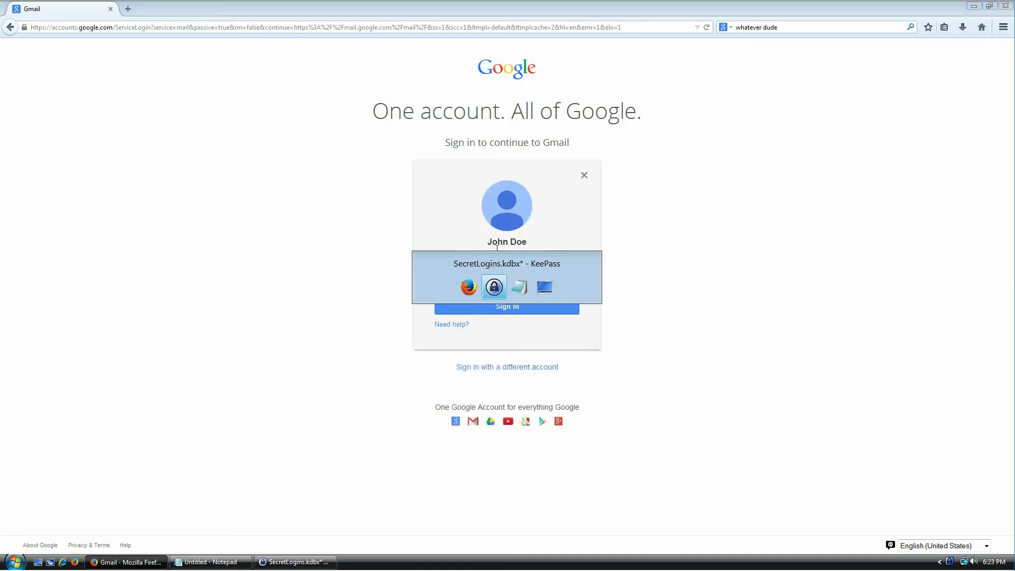
left_click(379, 302)
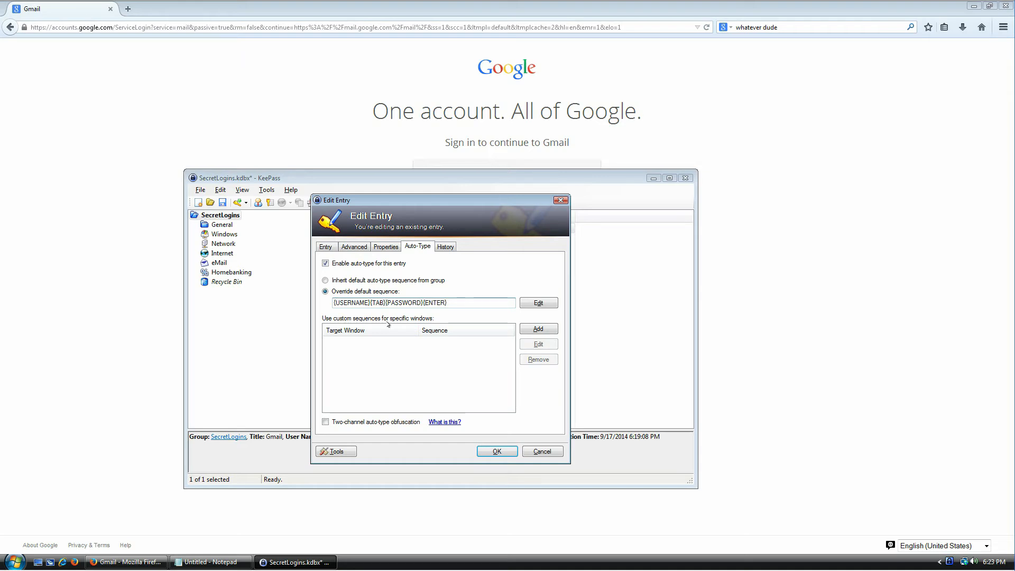
key("shift+Home")
key("Delete")
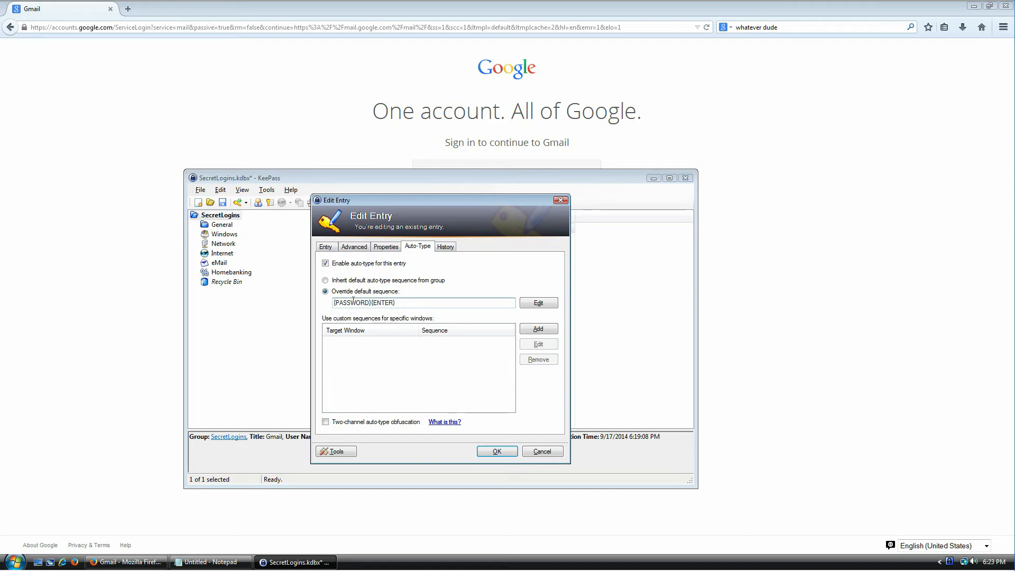
left_click(506, 455)
Step: Auto-type the Gmail password into the sign-in page with Ctrl+Alt+A to reach the inbox
left_click(857, 292)
left_click(471, 271)
key("ctrl+alt+a")
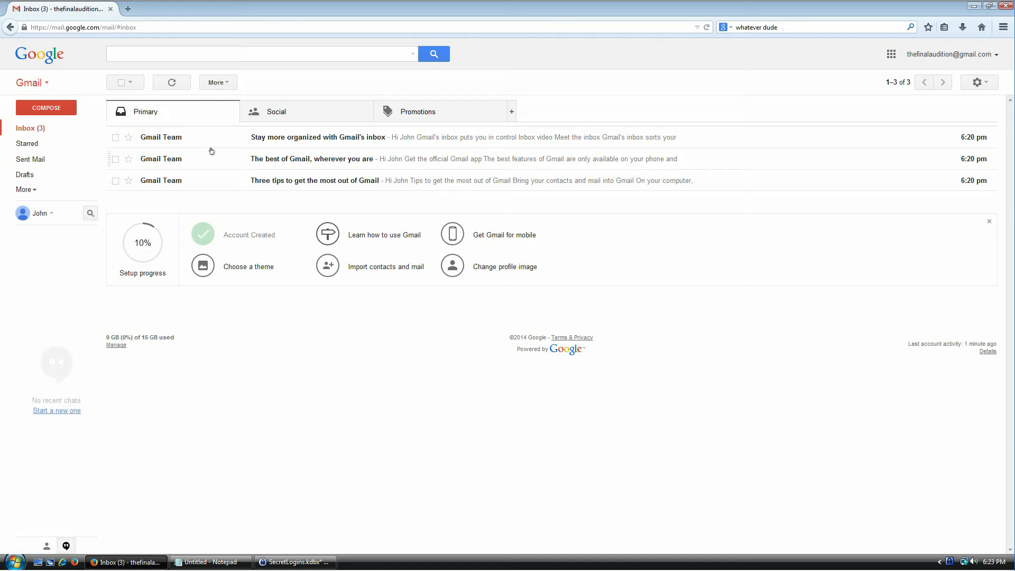
left_click(295, 562)
left_click(366, 274)
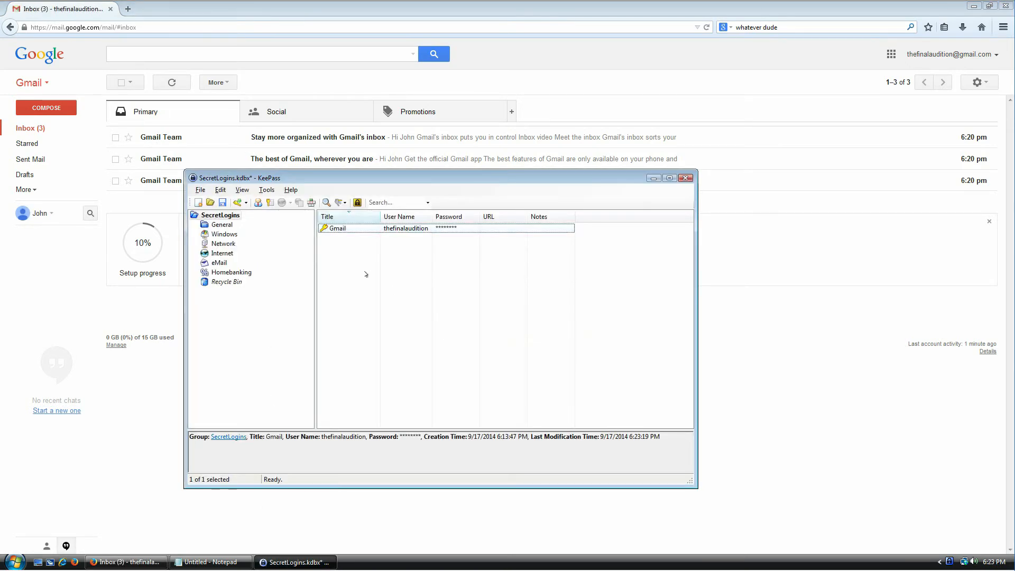
left_click(127, 9)
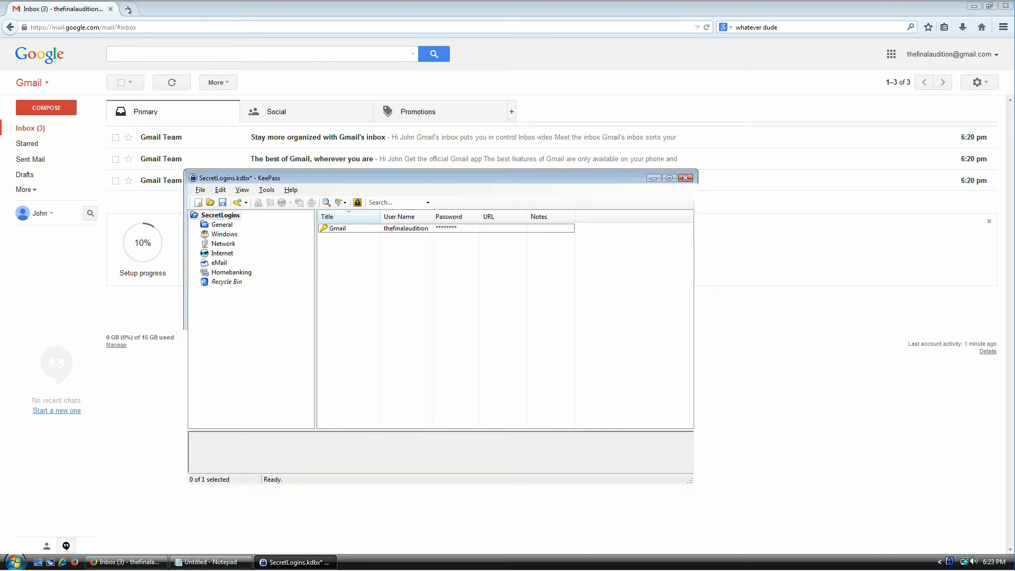
type("www.amazon.com")
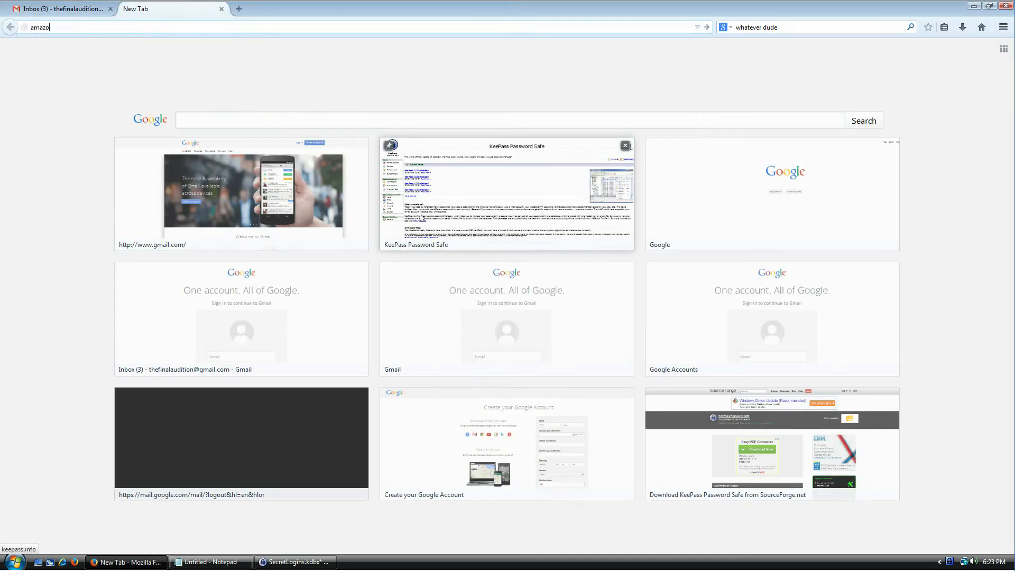
key("Return")
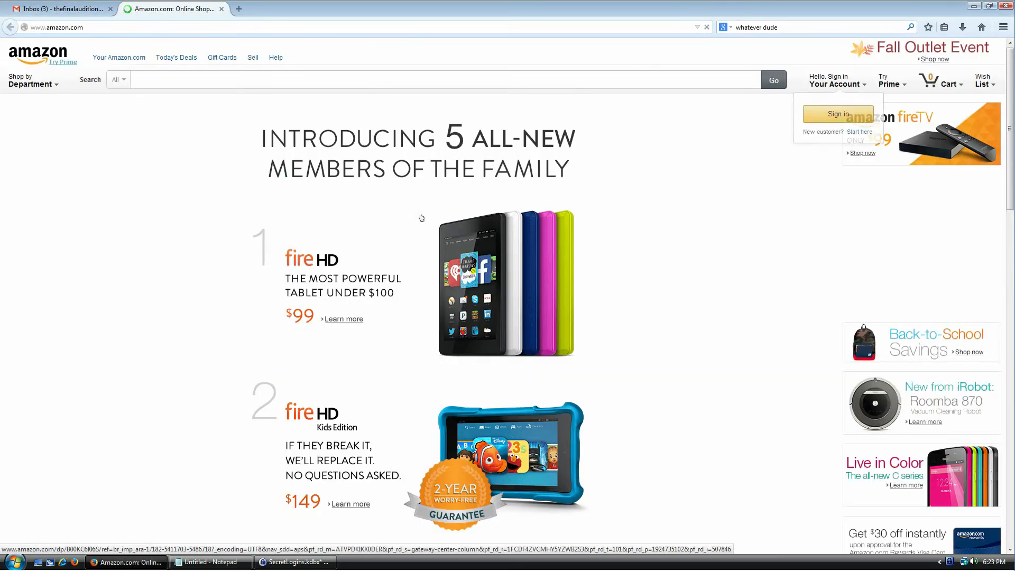
mouse_move(886, 80)
mouse_move(851, 108)
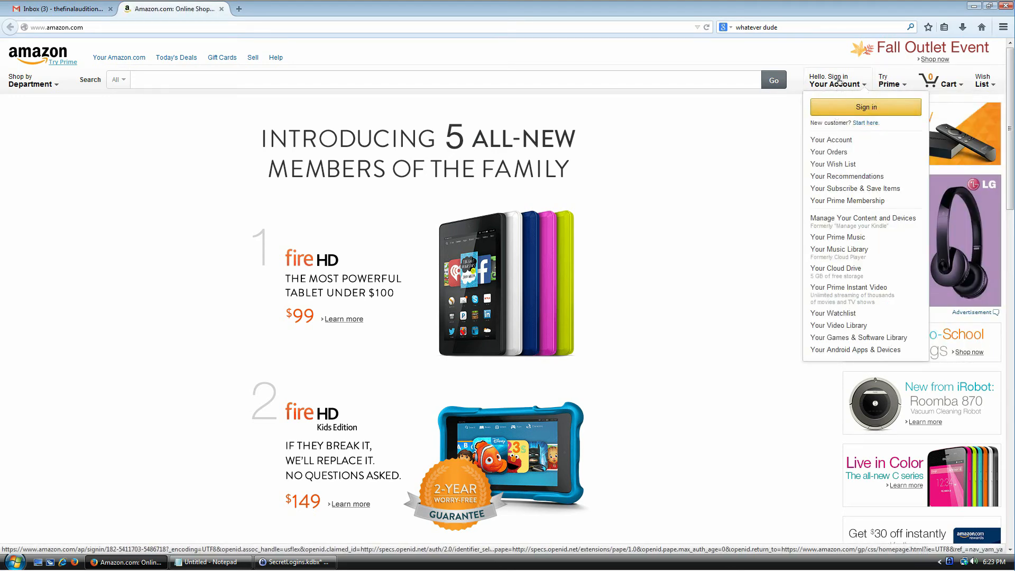
left_click(865, 122)
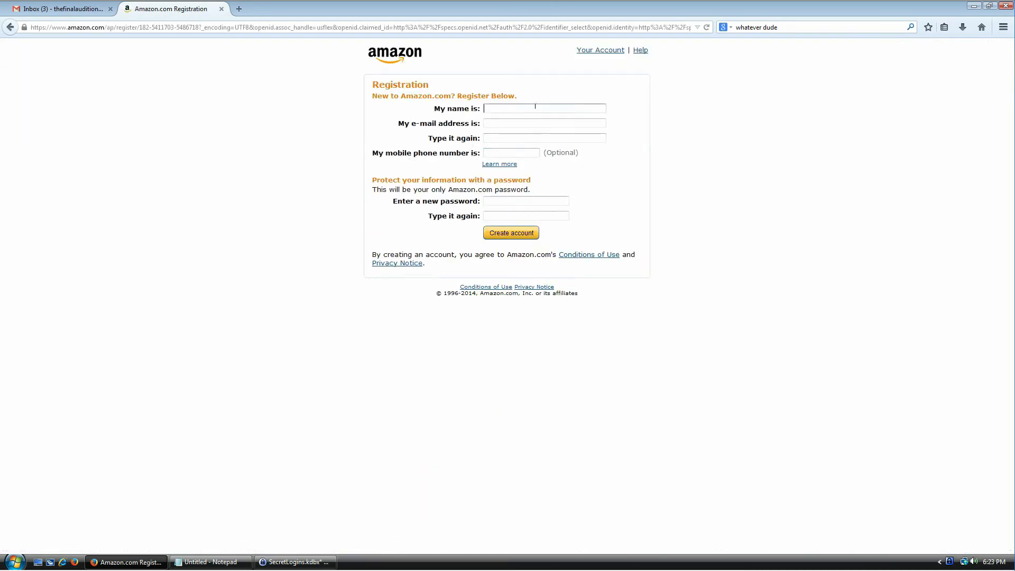
type("John Doe")
key("Tab")
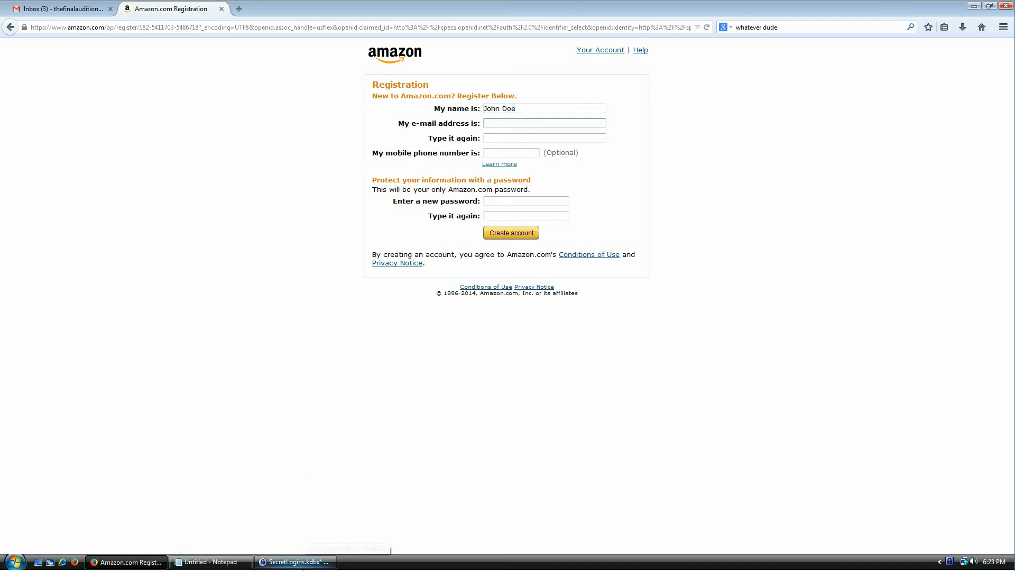
Step: Copy the Gmail entry's username from KeePass
left_click(302, 564)
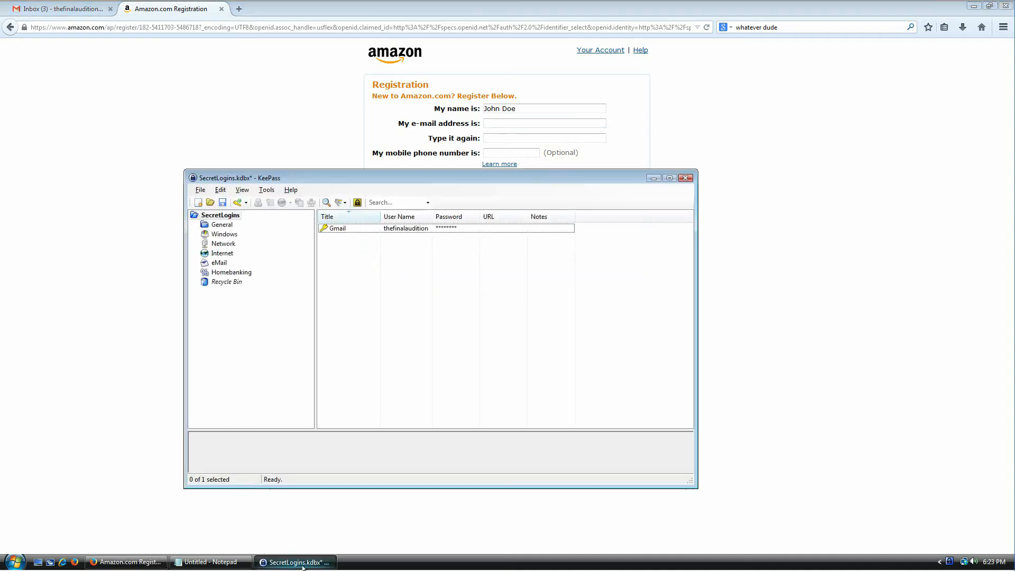
left_click(331, 231)
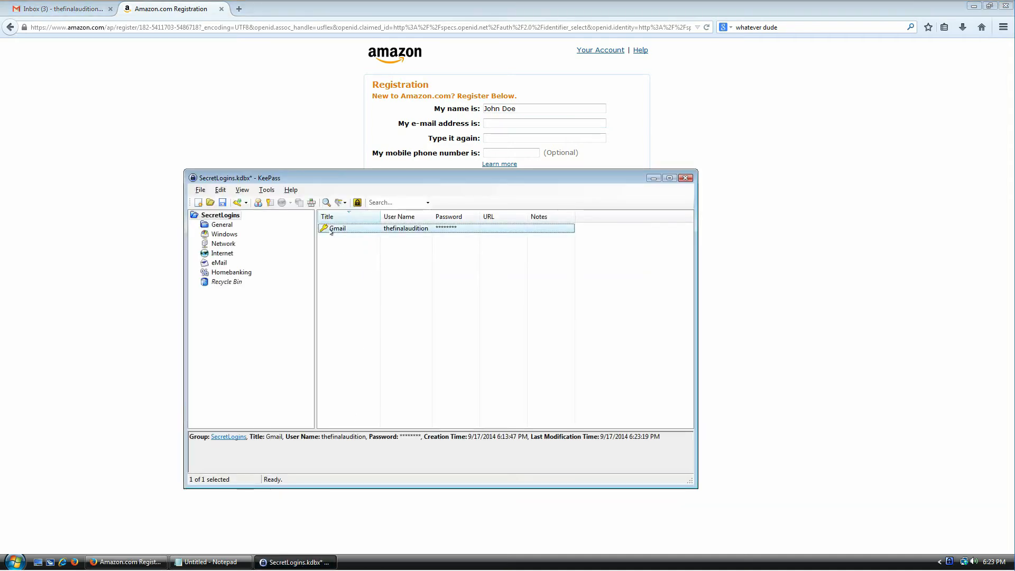
double_click(332, 230)
double_click(388, 276)
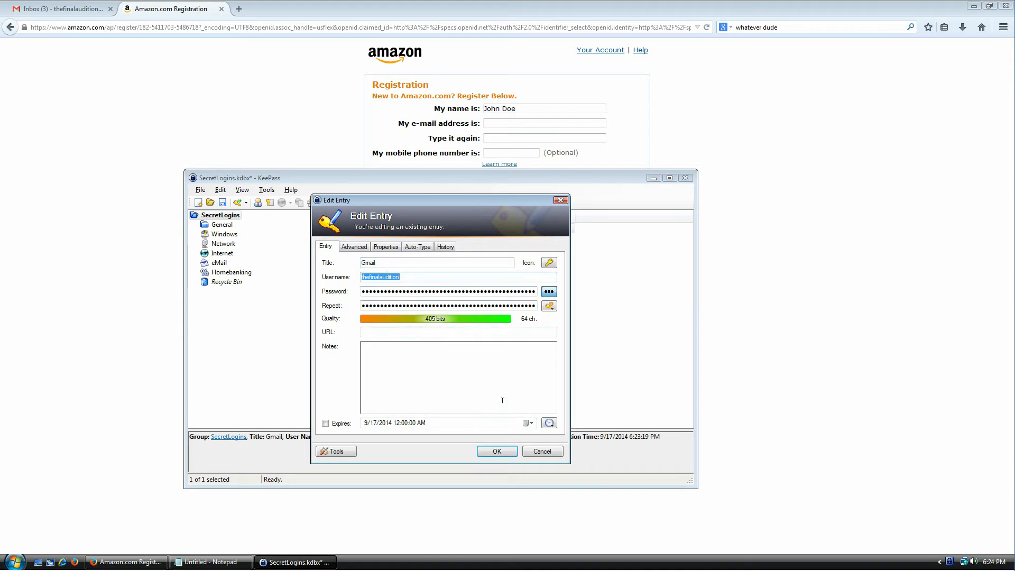
left_click(525, 452)
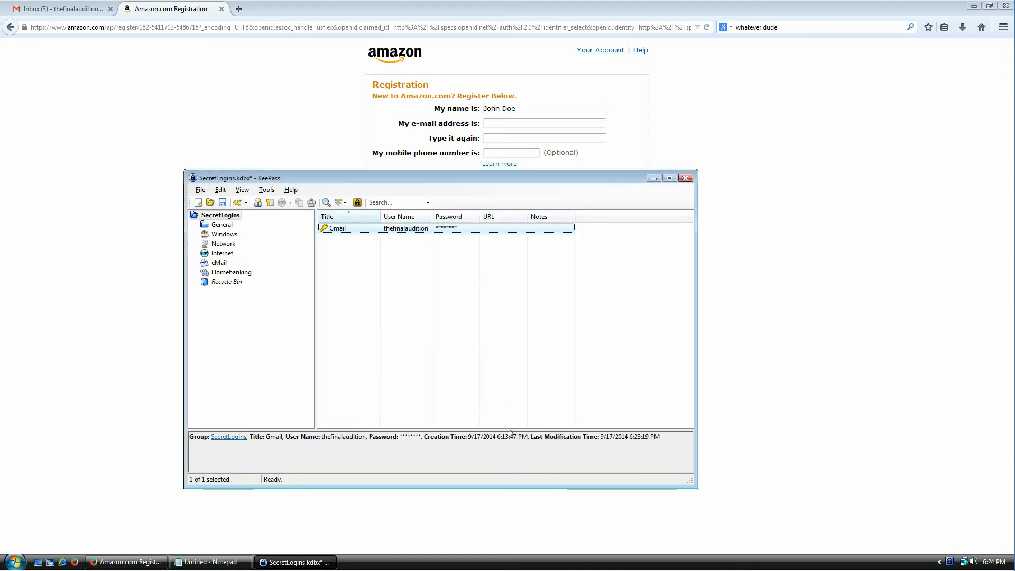
right_click(350, 229)
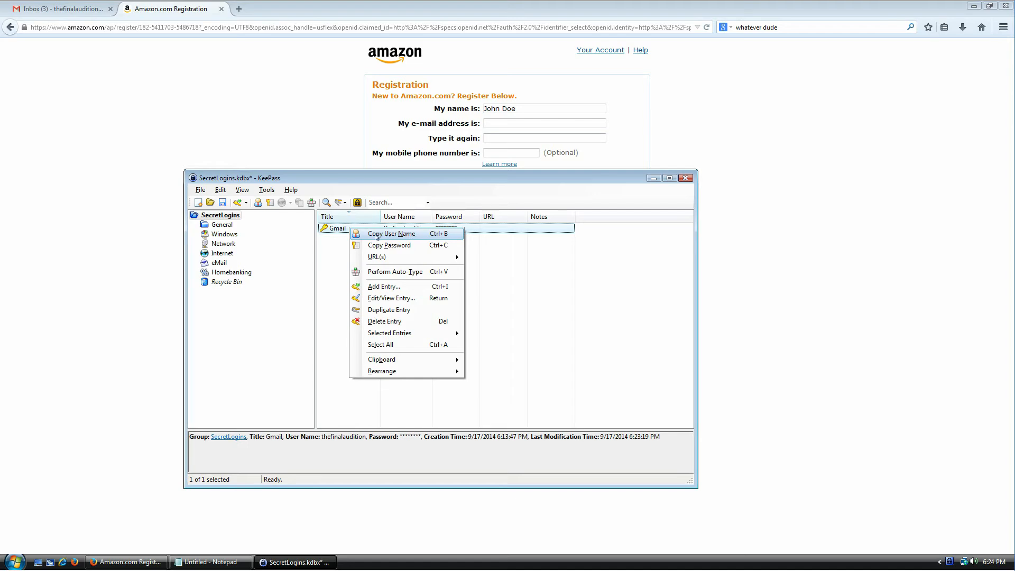
left_click(446, 239)
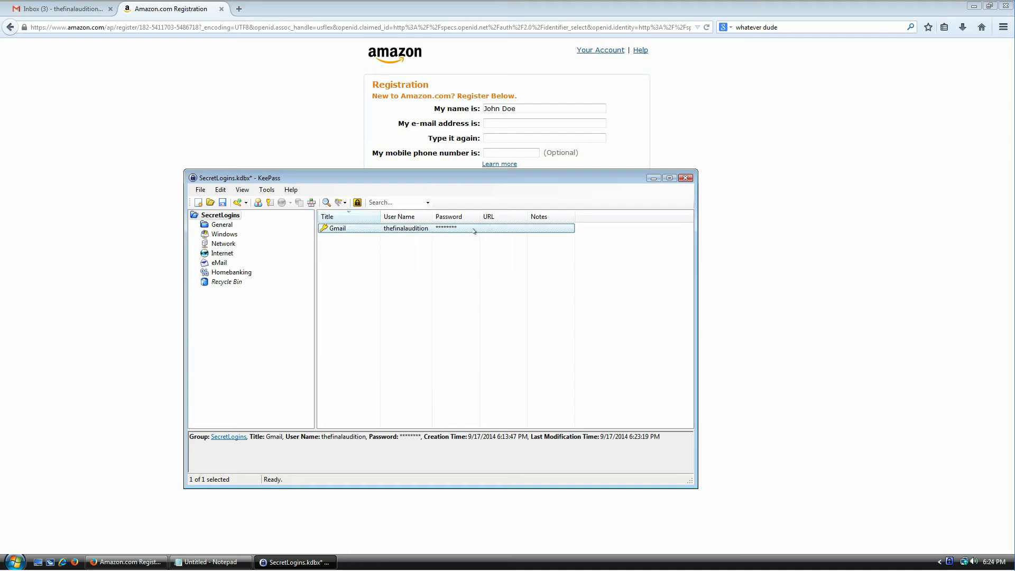
left_click(534, 127)
key("ctrl+v")
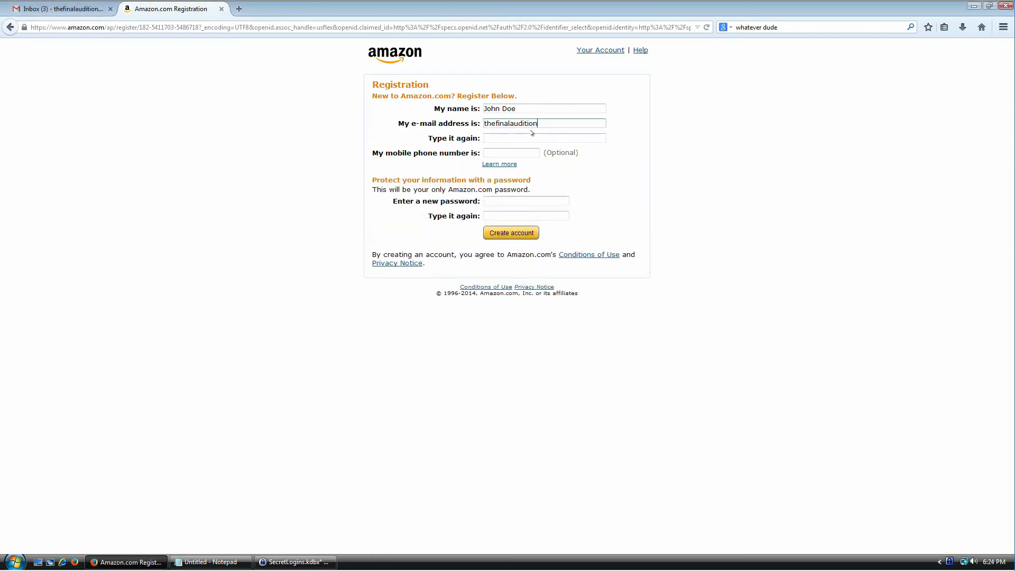
type("\"")
type("@gmail.com")
key("Tab")
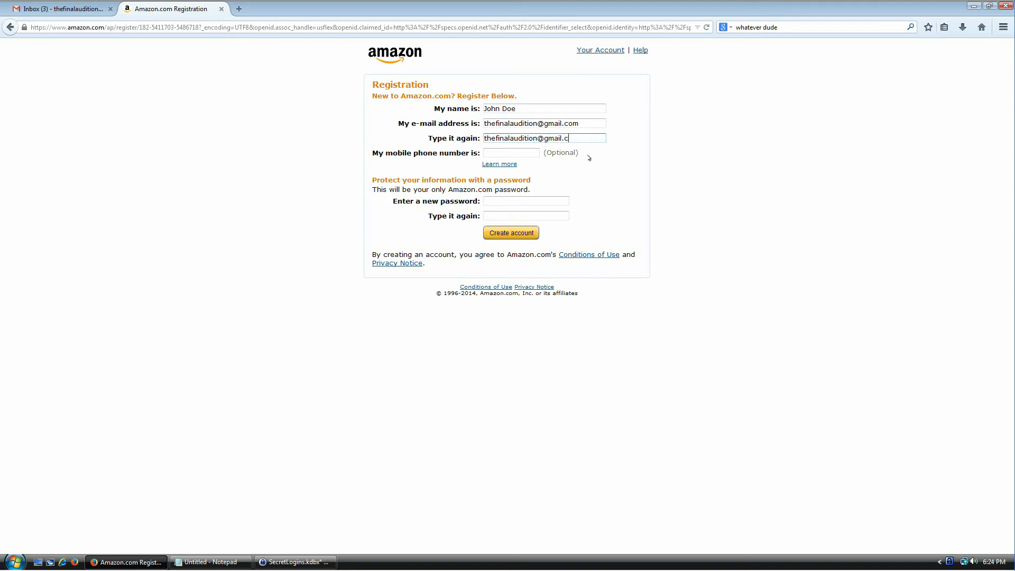
key("Tab")
left_click(506, 198)
left_click(295, 562)
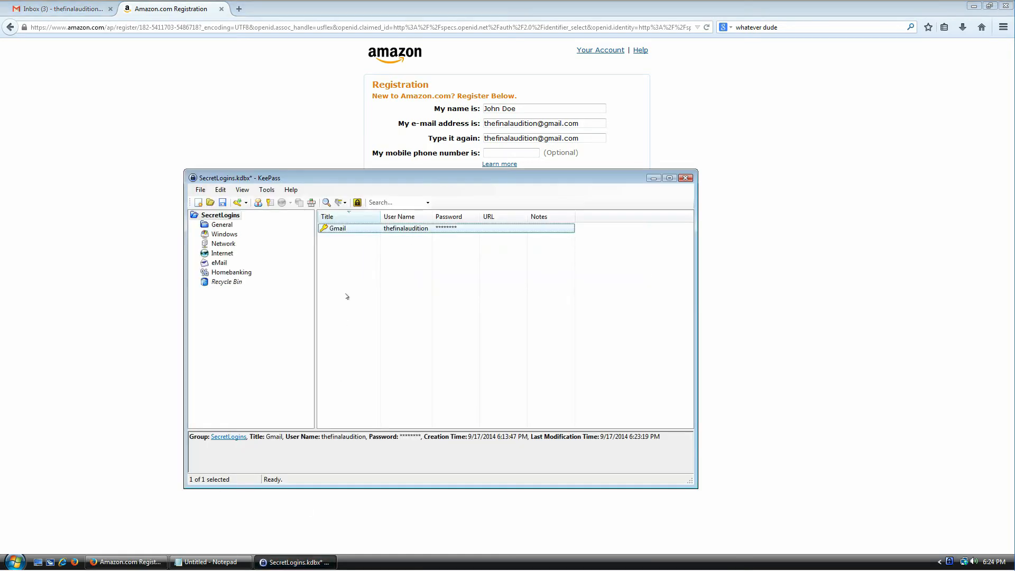
Step: Add a new KeePass entry titled amazon.com
double_click(352, 229)
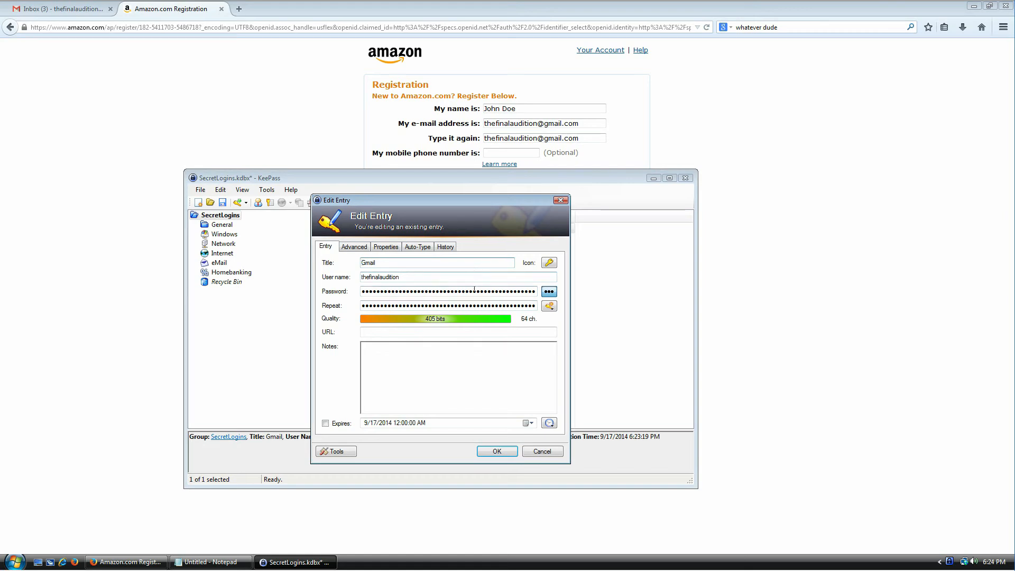
left_click(542, 451)
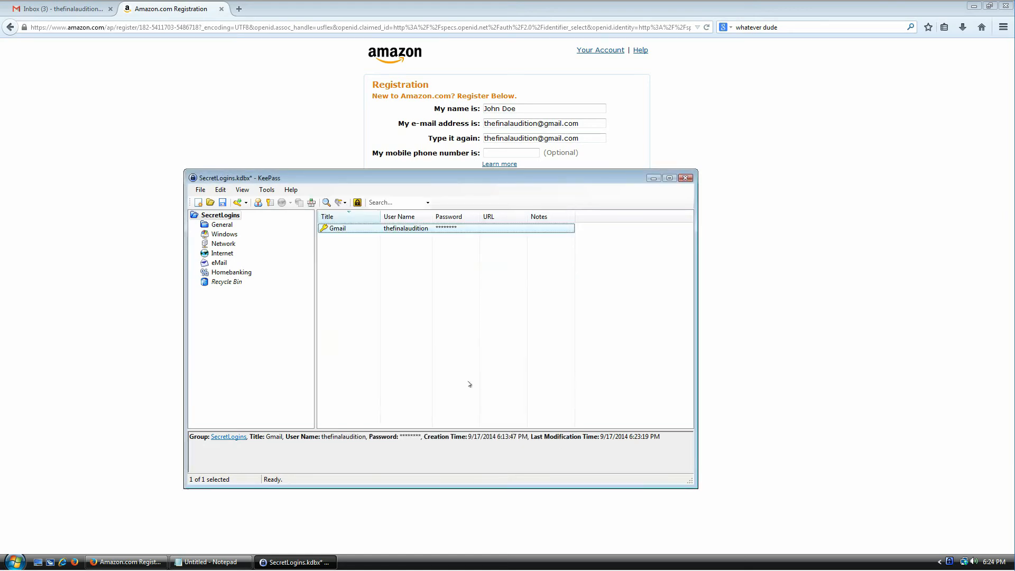
right_click(347, 242)
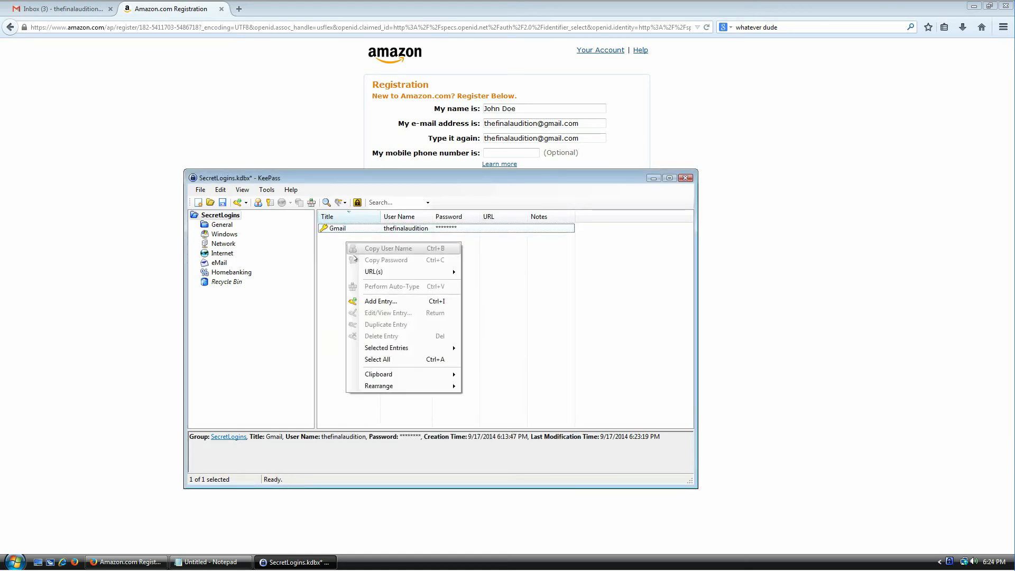
left_click(383, 302)
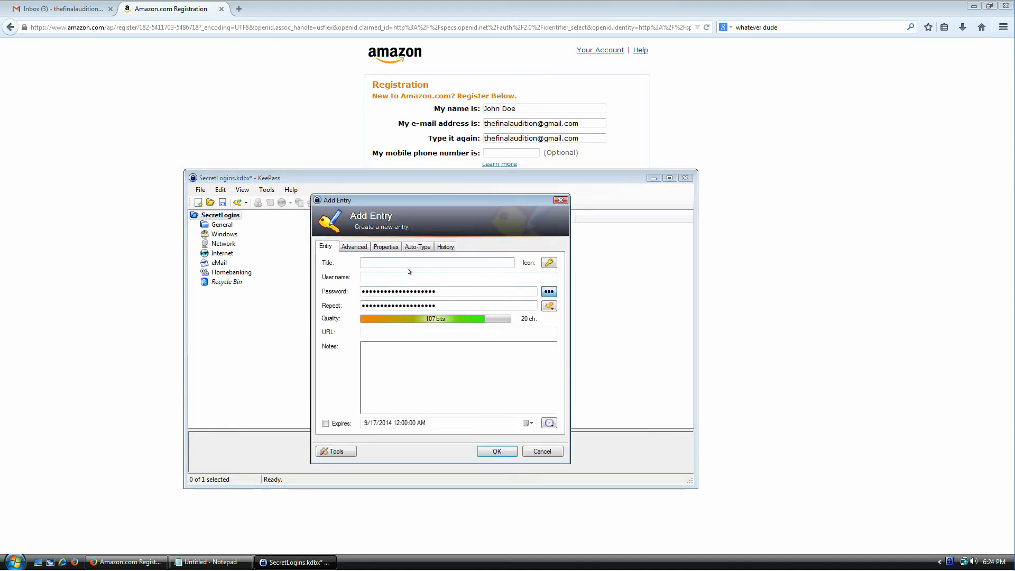
type("amazon.com")
key("Tab")
key("Tab")
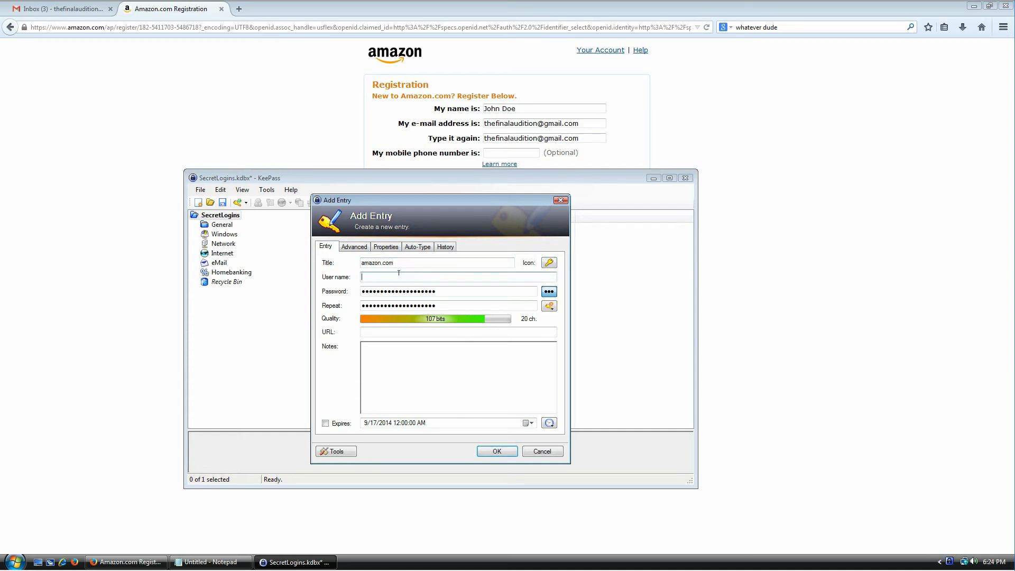
Step: Copy the Amazon e-mail address into the new entry's User name field
left_click(585, 125)
left_click_drag(591, 124, 455, 122)
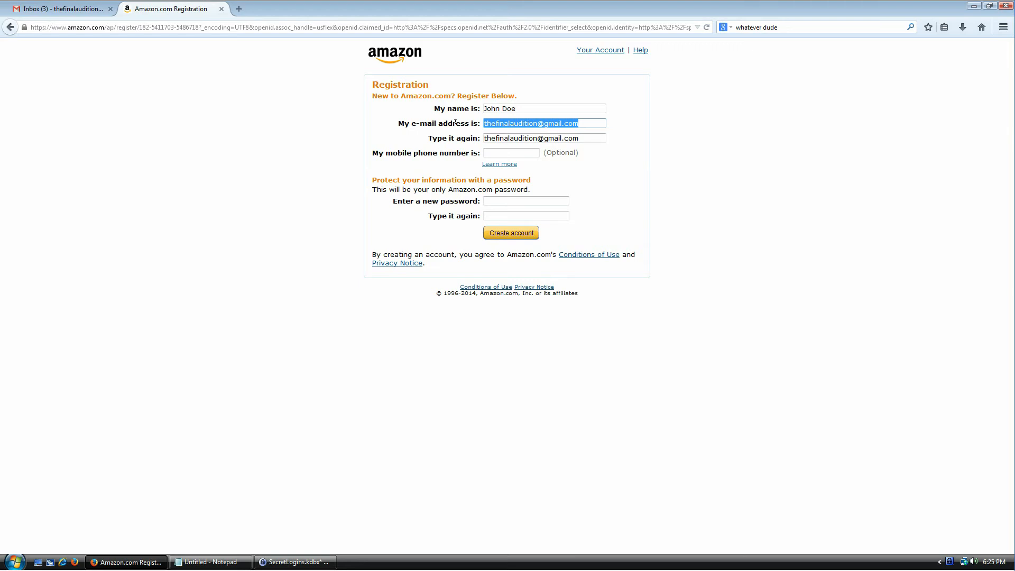
left_click(422, 305)
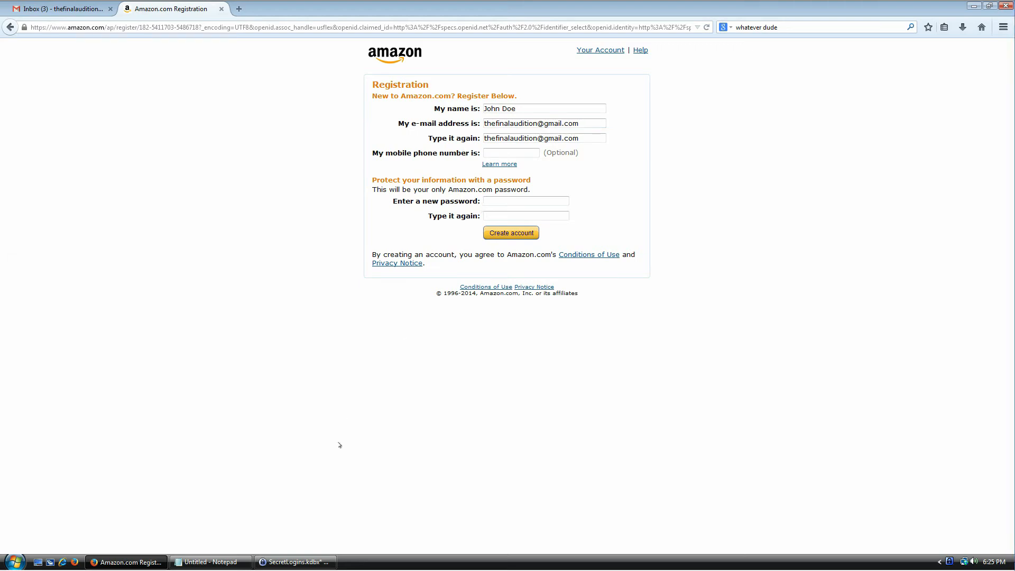
left_click(294, 562)
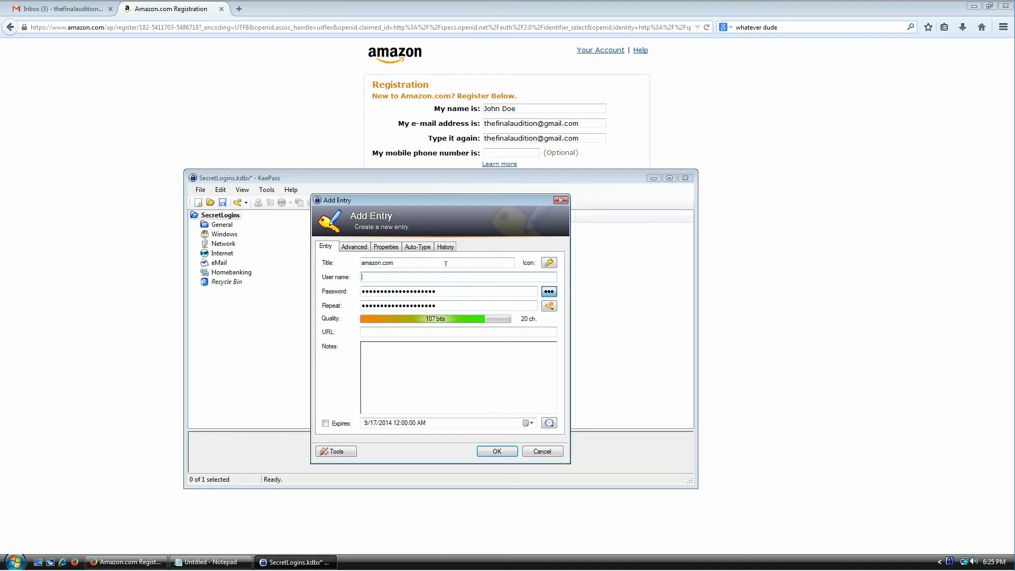
key("ctrl+v")
left_click(549, 306)
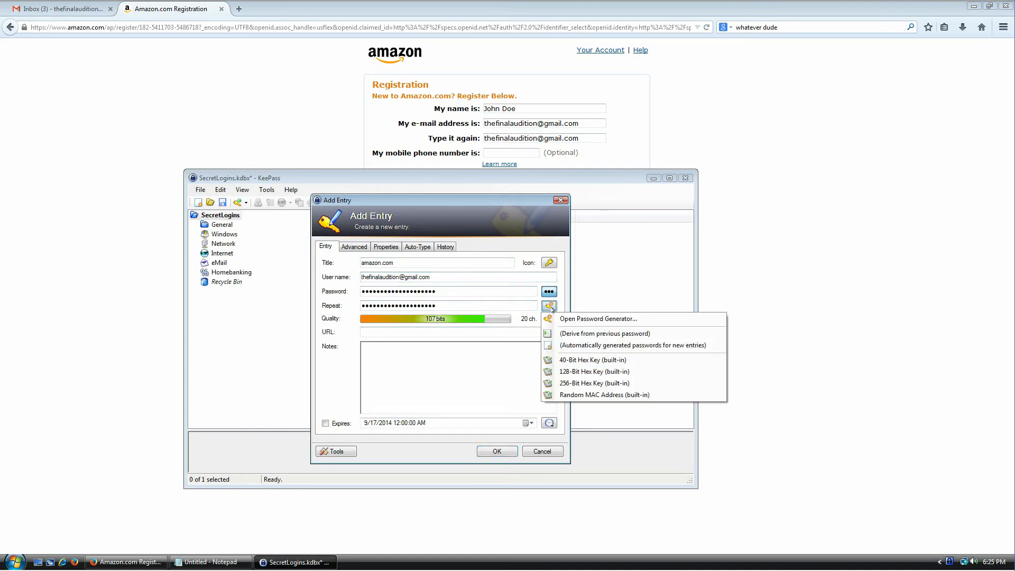
Step: In Password Generator, add minus, underline and space characters and set length to 70
left_click(592, 319)
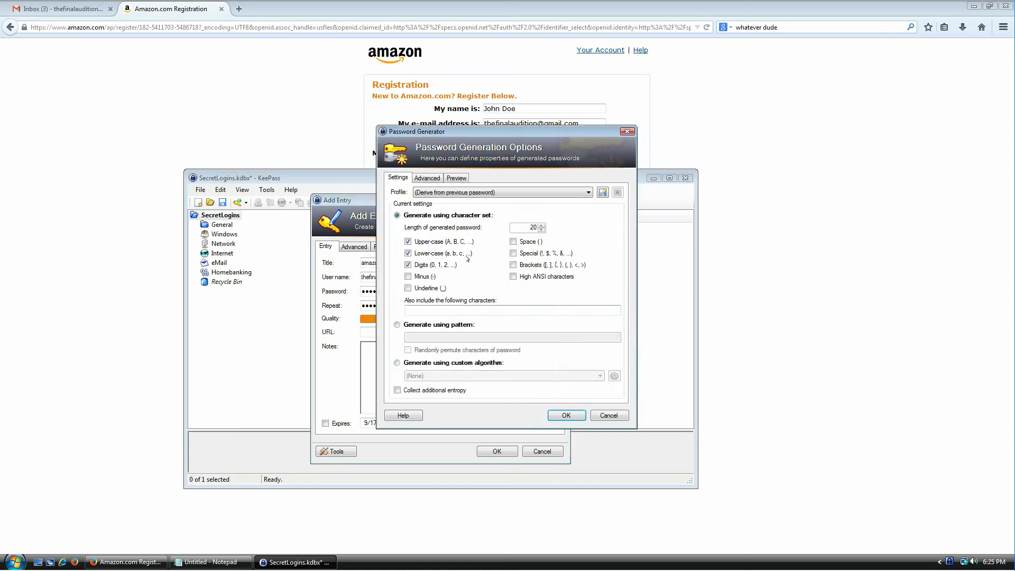
left_click(422, 276)
left_click(427, 288)
left_click(530, 242)
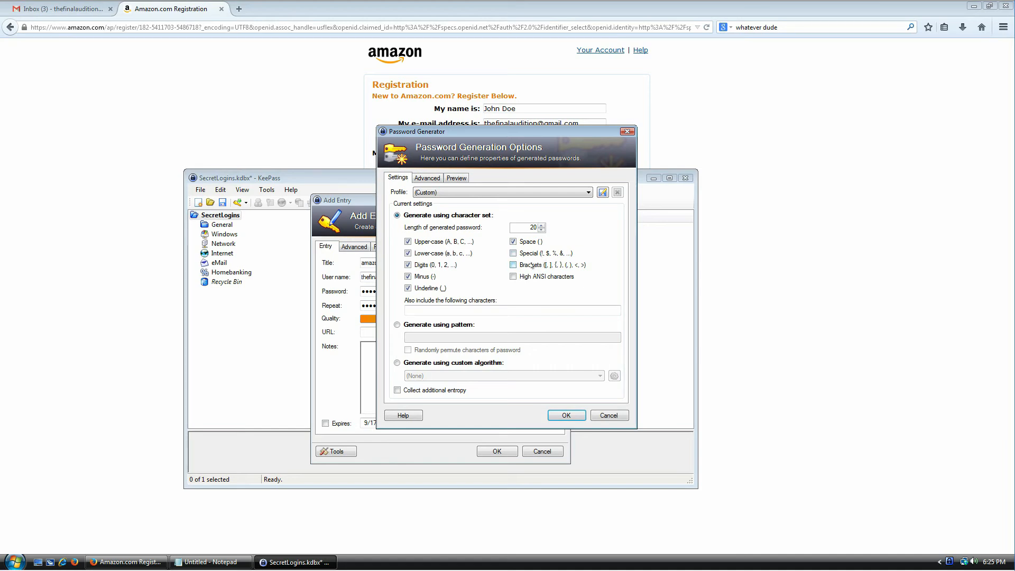
left_click_drag(523, 226, 560, 229)
type("7")
Step: Preview sample passwords, then accept the generator settings with additional entropy collection
left_click(462, 179)
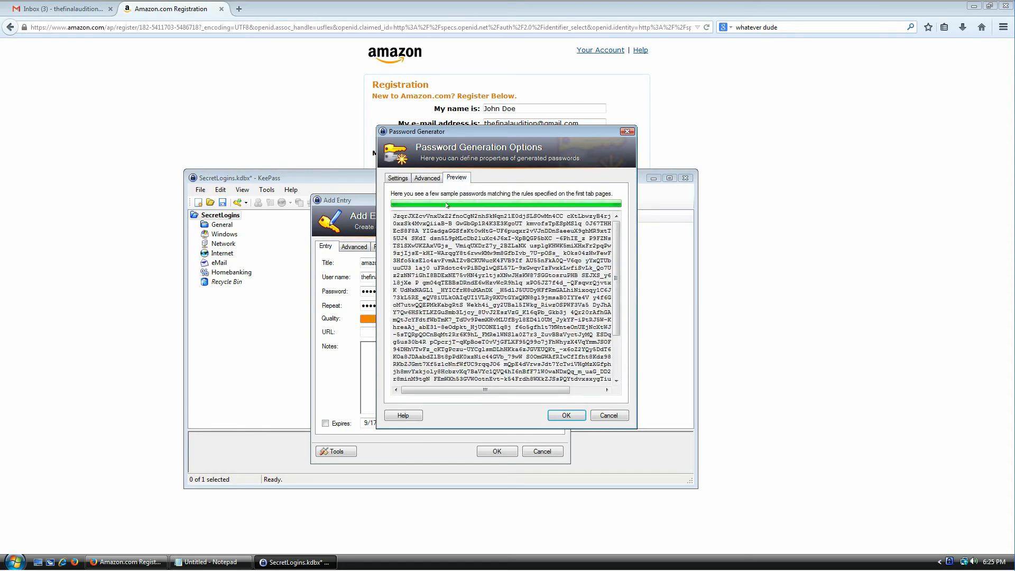
left_click_drag(464, 335, 394, 382)
left_click(482, 341)
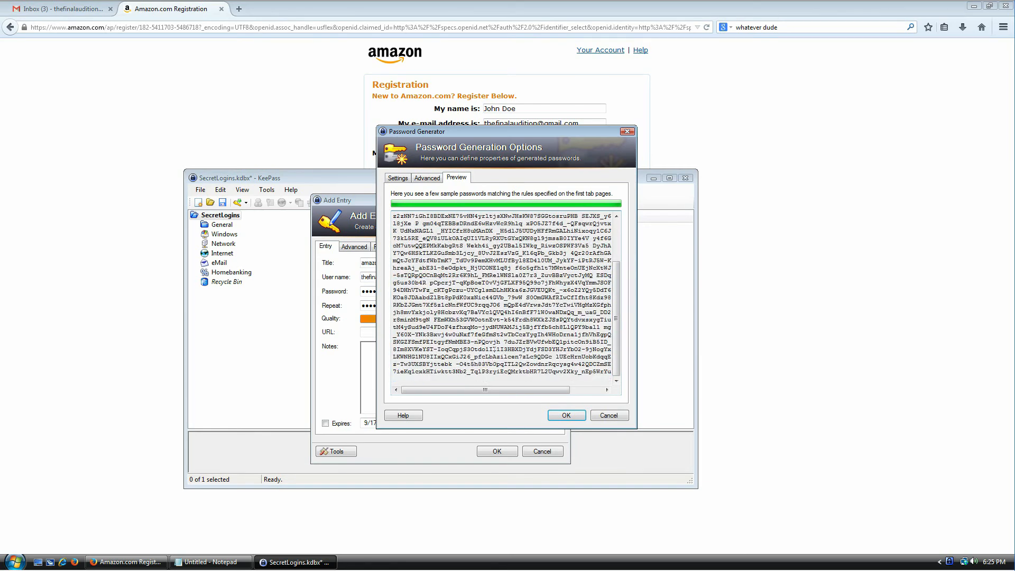
left_click(399, 178)
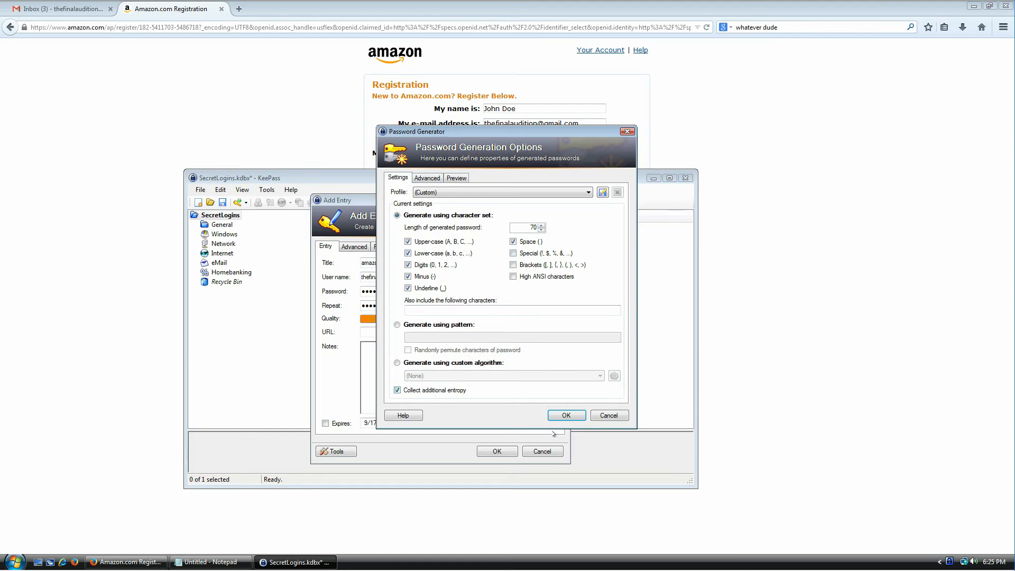
left_click(555, 416)
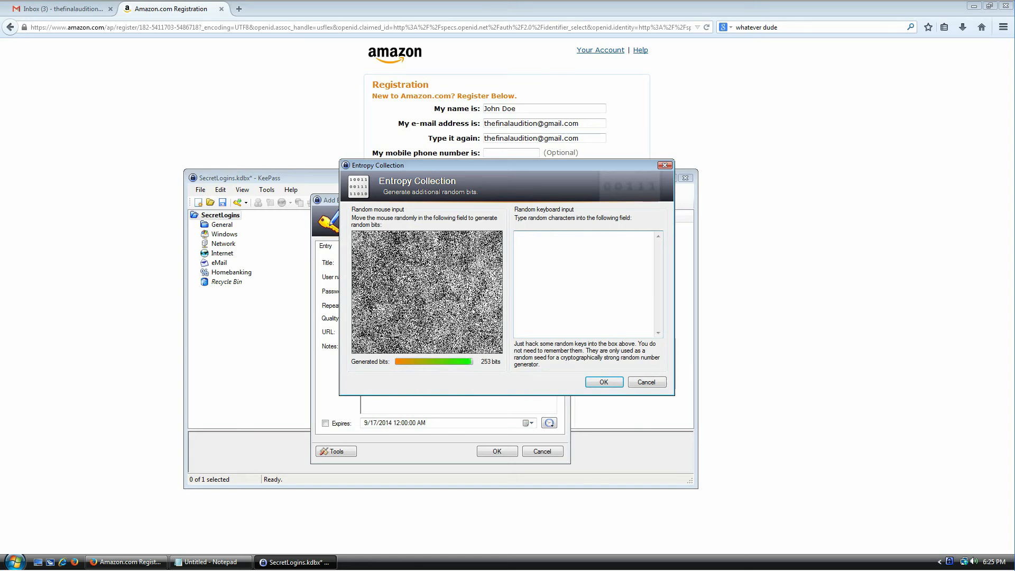
Step: Enter text from the Amazon page as random input and strip its blank lines
left_click_drag(370, 80, 534, 152)
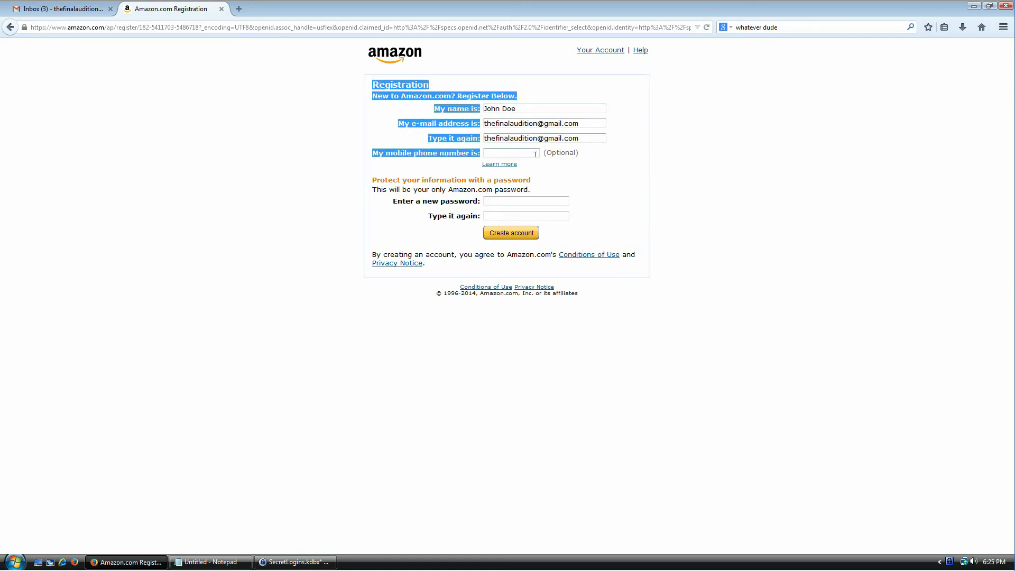
left_click(297, 562)
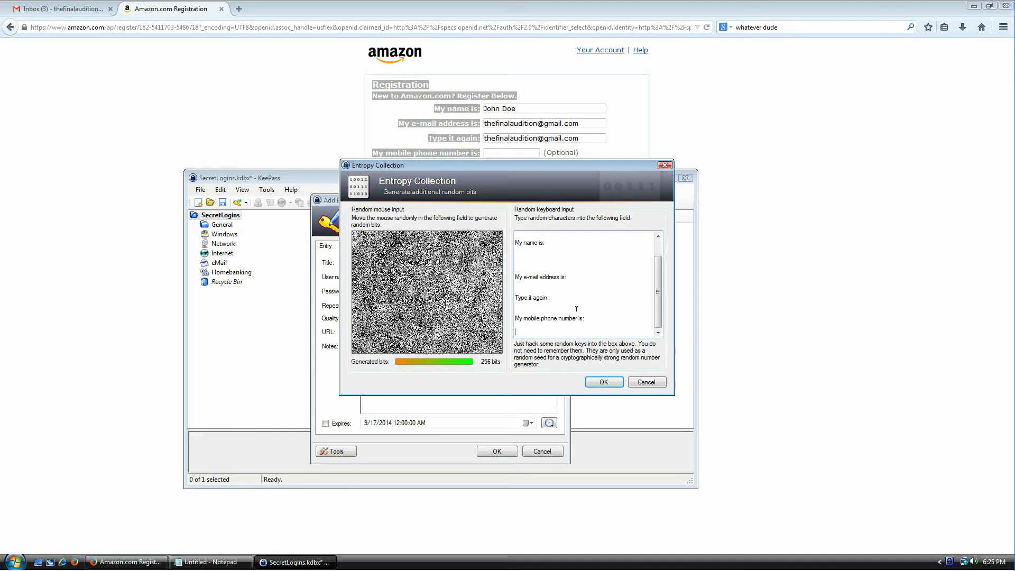
scroll(577, 309, "up", 2)
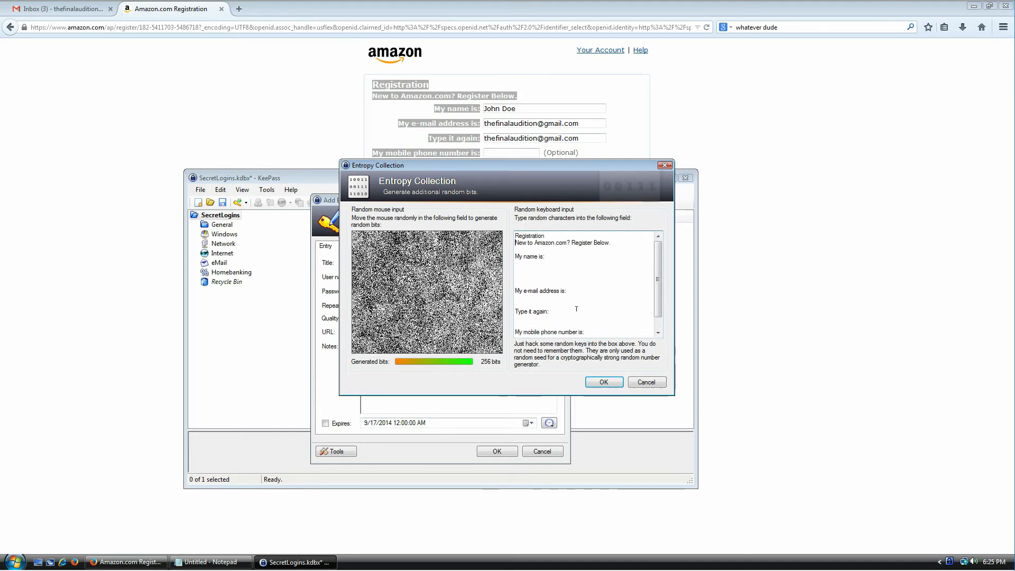
key("Down")
key("Down")
key("Down")
key("Delete")
key("Delete")
key("shift+Down")
key("Delete")
key("Down")
key("Down")
key("shift+End")
key("Delete")
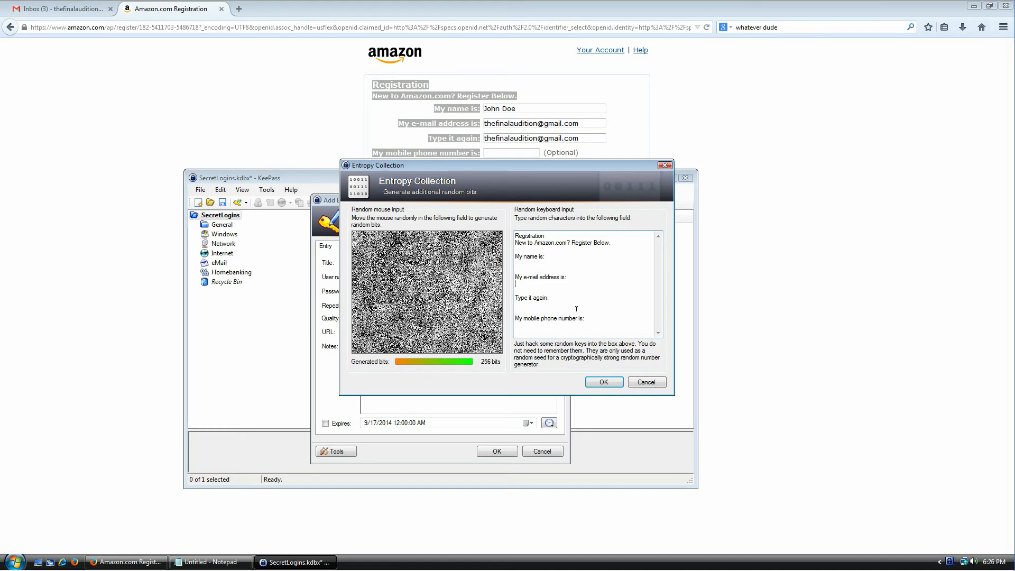
key("Delete")
Step: Finish entropy collection and save the amazon.com entry with its 70-character password
left_click_drag(578, 309, 518, 208)
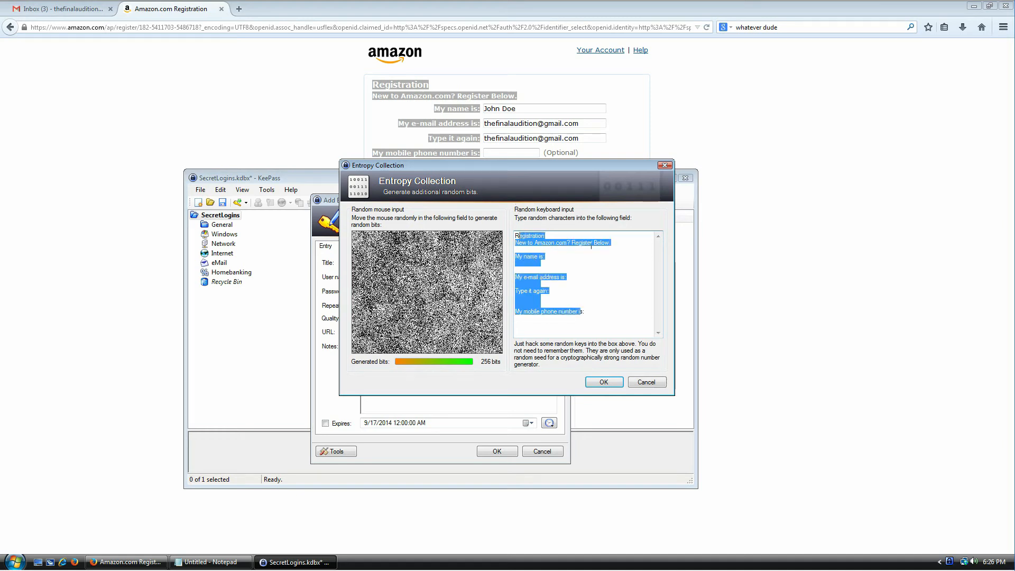
left_click(592, 247)
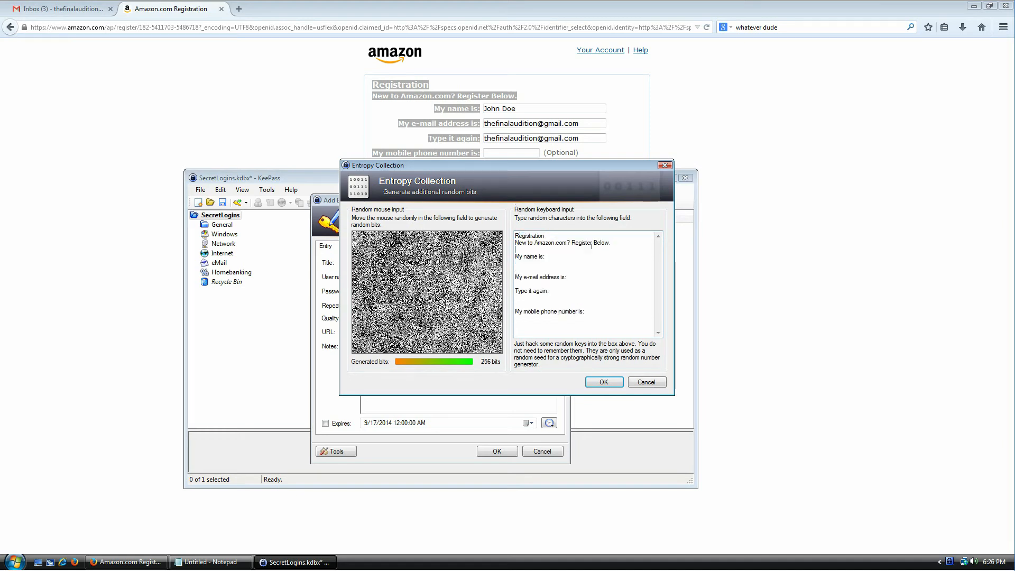
left_click(605, 382)
left_click(498, 451)
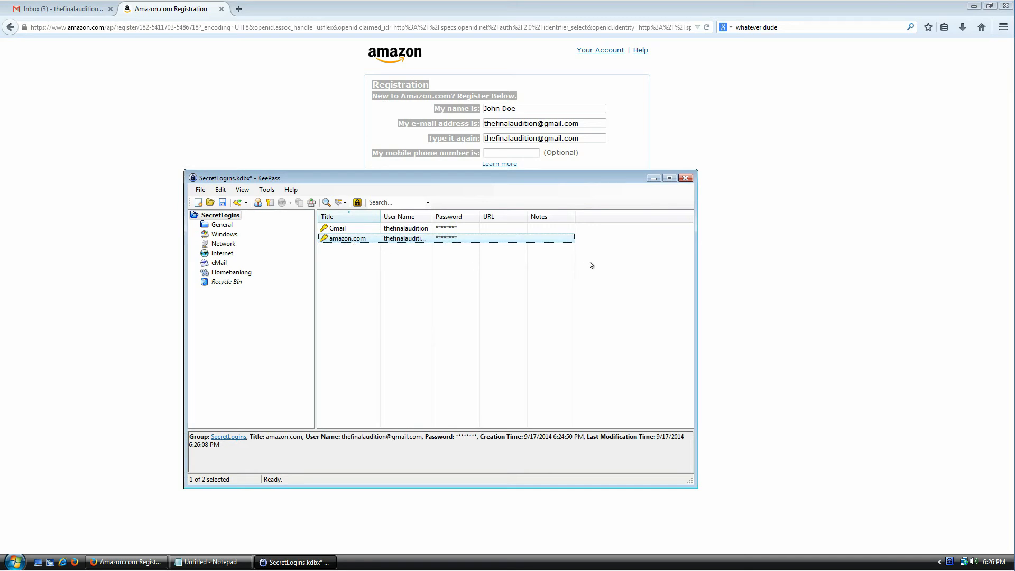
Step: Paste the KeePass-generated amazon.com password into both Amazon password fields and create the account
key("ctrl+c")
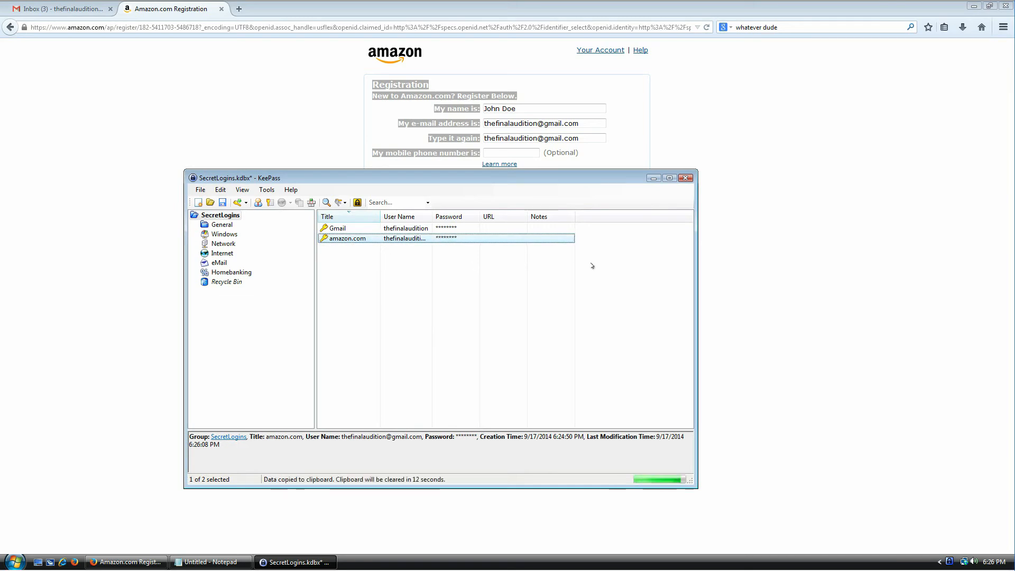
left_click(522, 202)
key("ctrl+v")
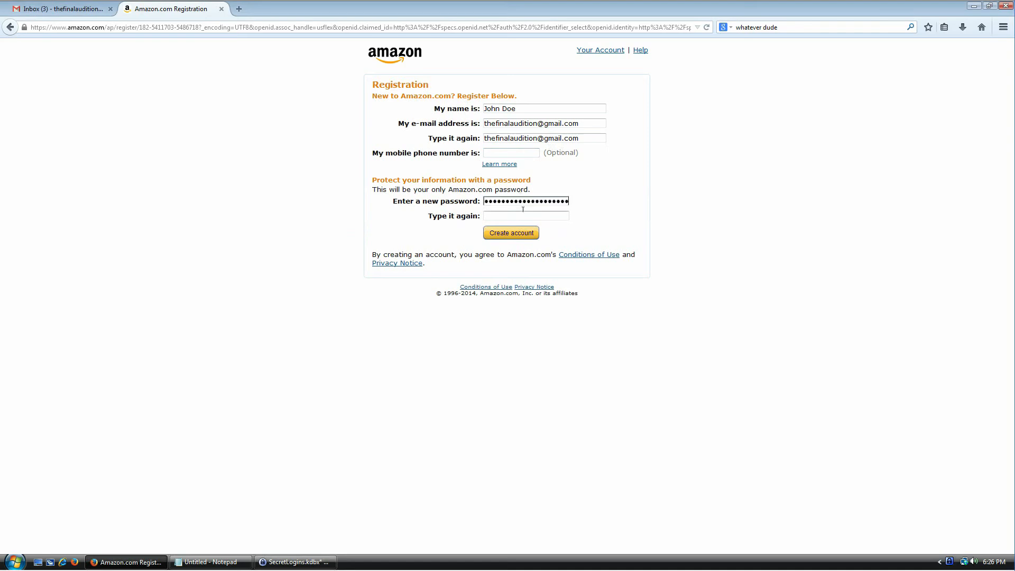
key("ctrl+v")
left_click(527, 233)
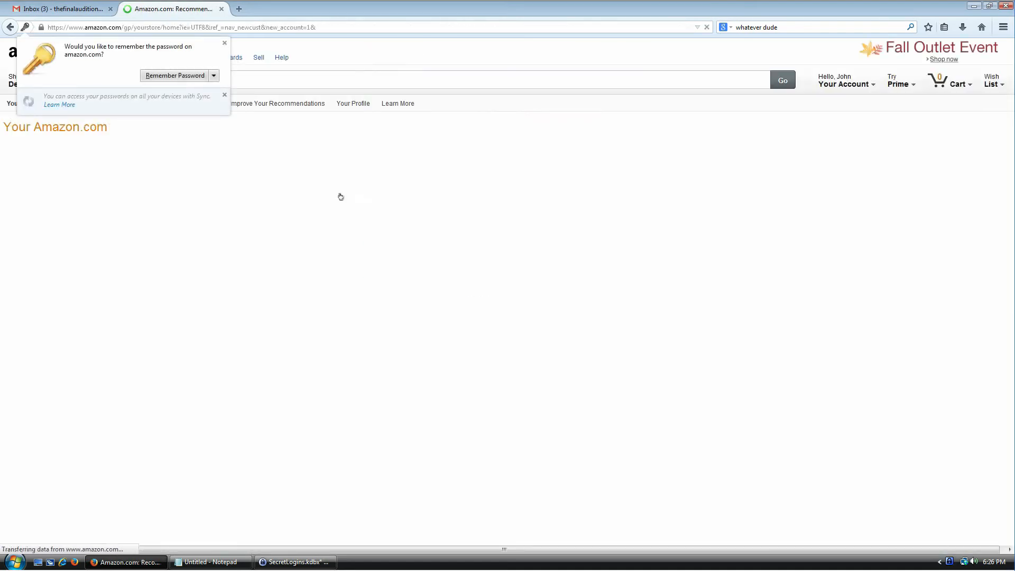
Step: Open the Amazon Your Account page, then return to KeePass with no entry selected
left_click(824, 79)
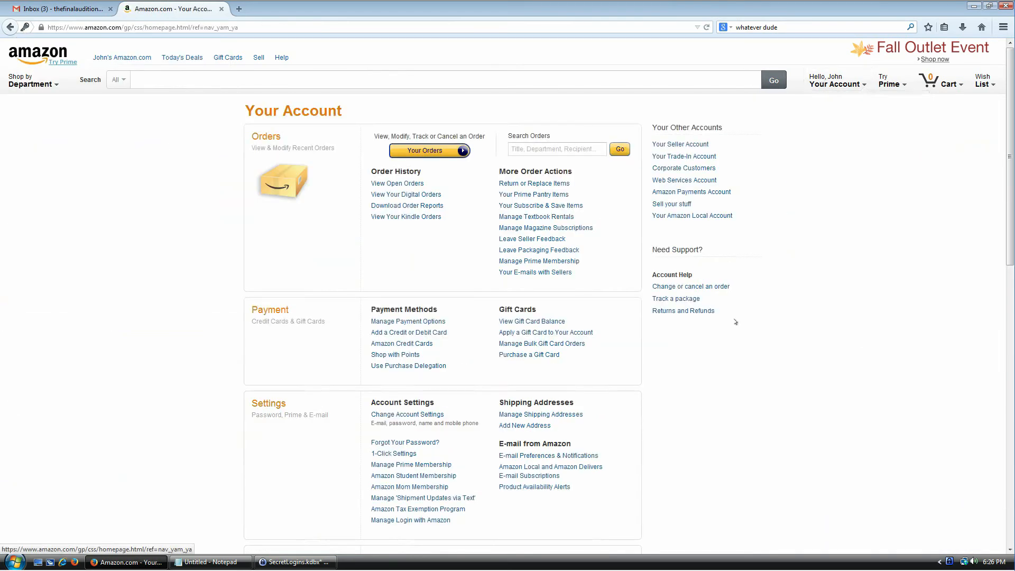
left_click(294, 562)
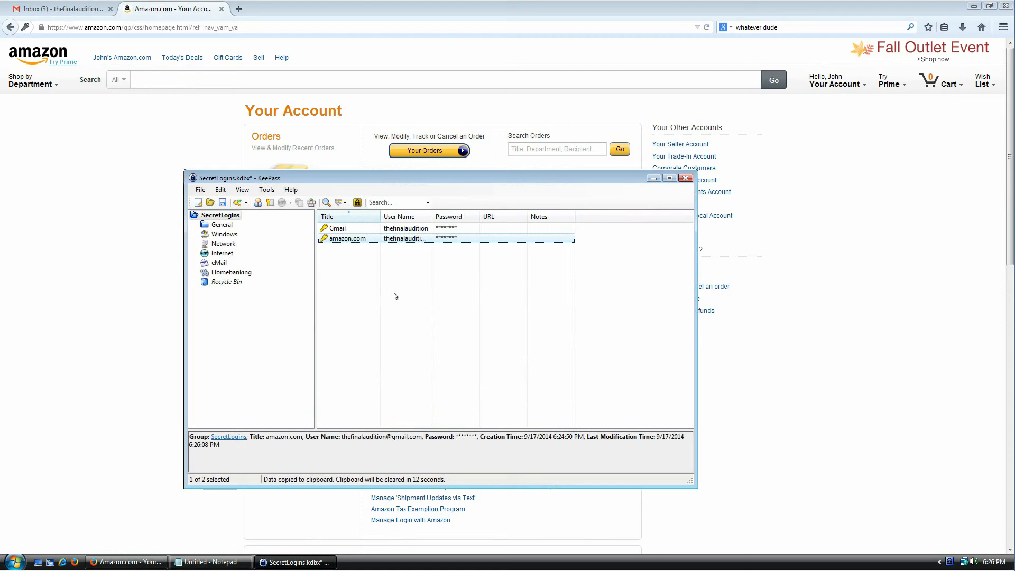
left_click(370, 292)
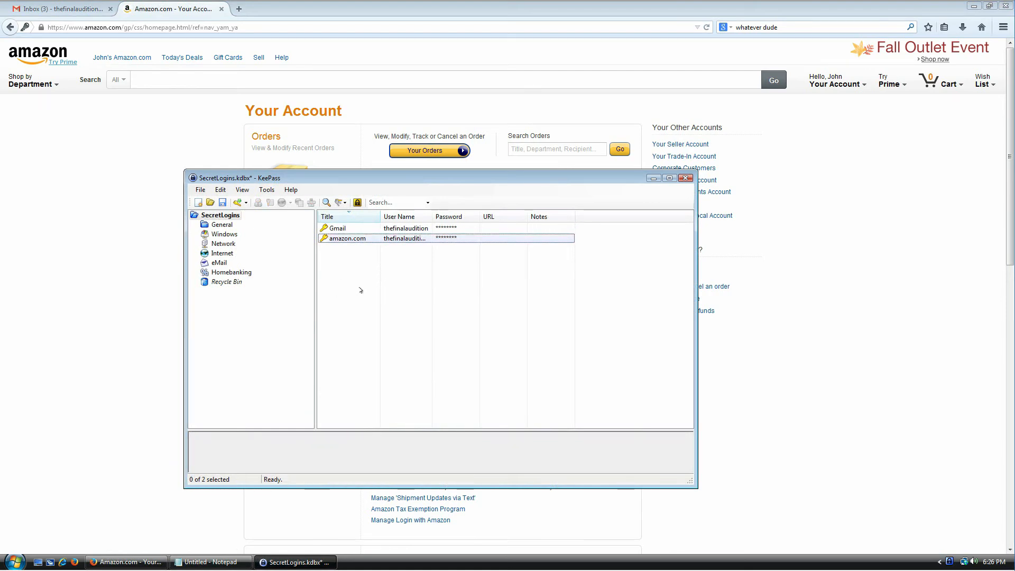
Step: Open the amazon.com entry's password generator, then close it and the entry without changes
double_click(350, 238)
left_click(549, 306)
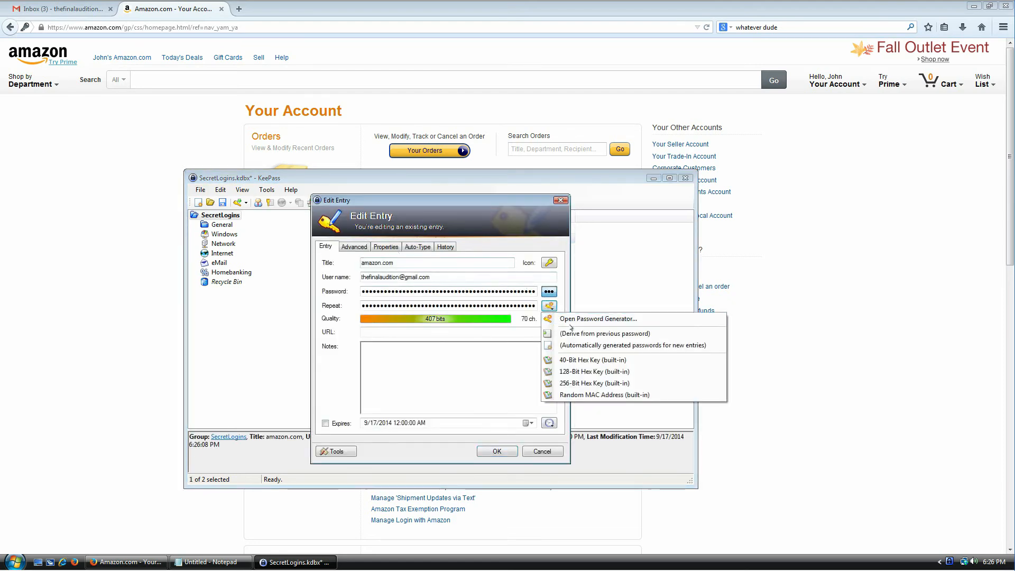
left_click(582, 317)
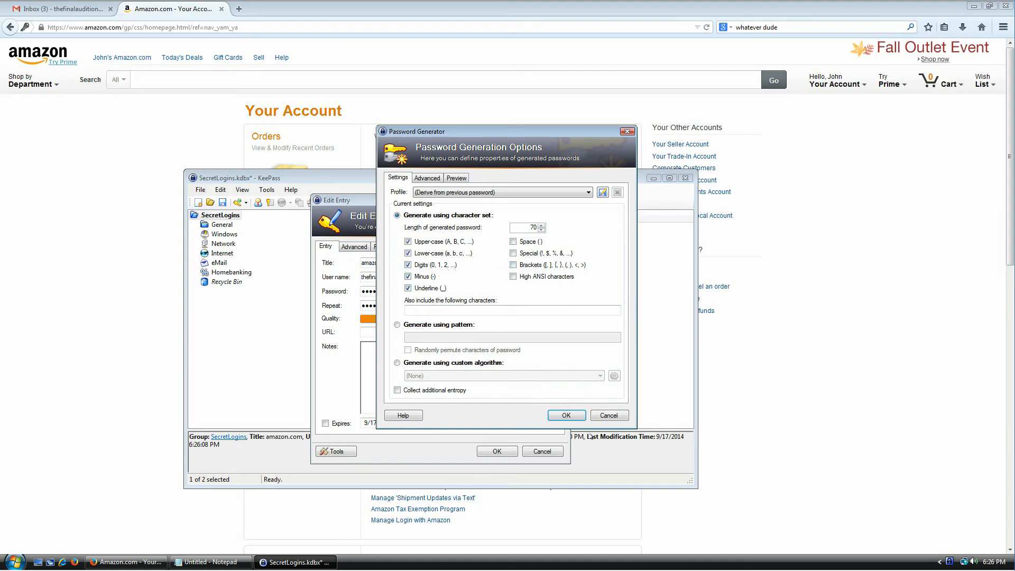
left_click(610, 416)
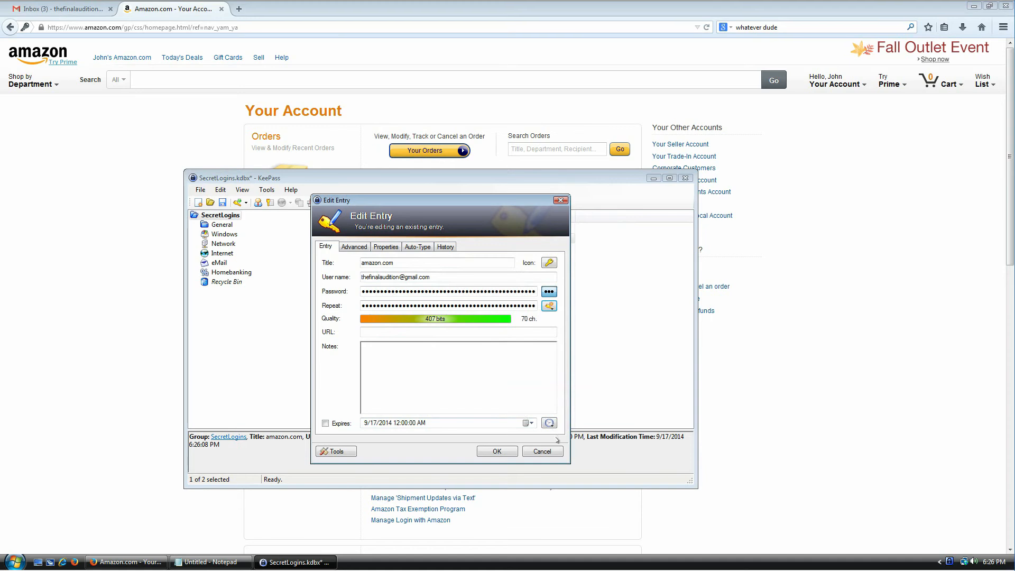
left_click(552, 451)
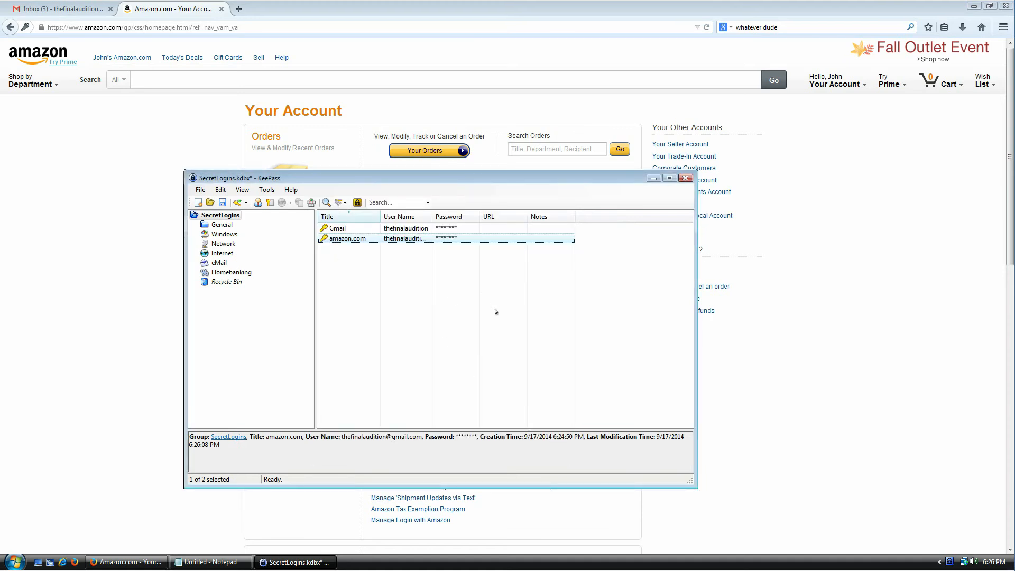
Step: Add a custom string field 'my credit card' holding a card number to amazon.com and save
double_click(338, 243)
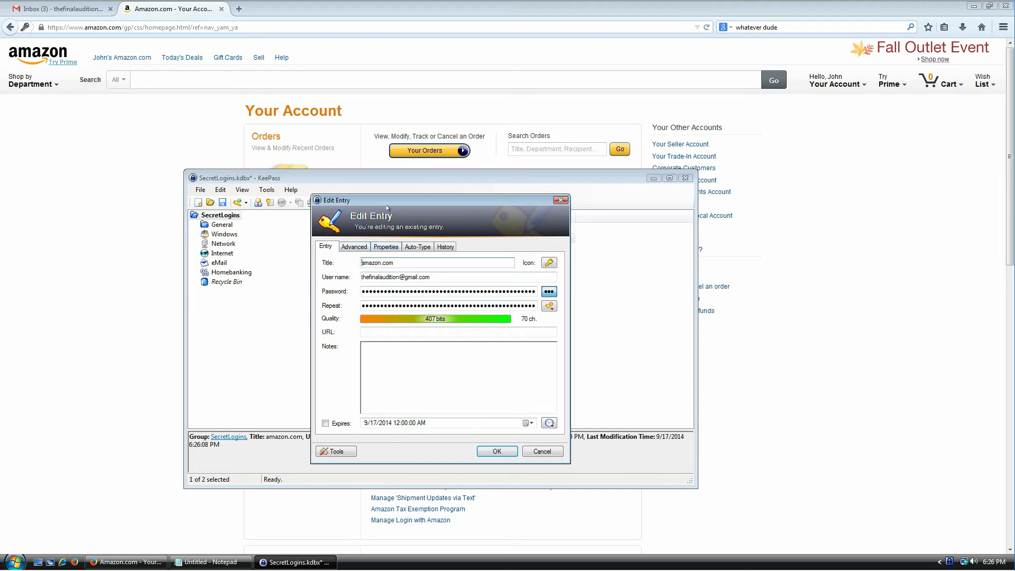
left_click(386, 247)
left_click(364, 250)
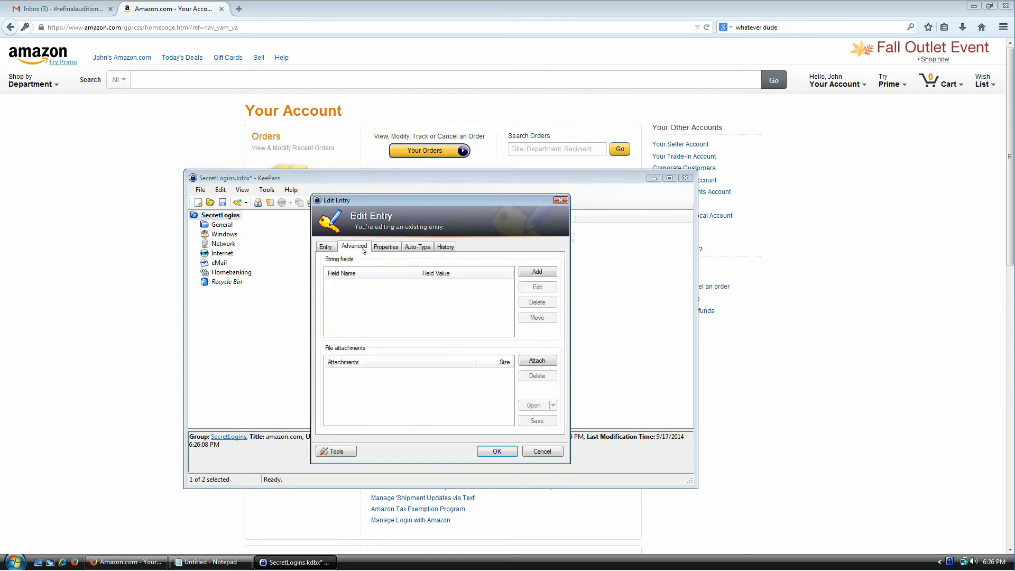
left_click(542, 274)
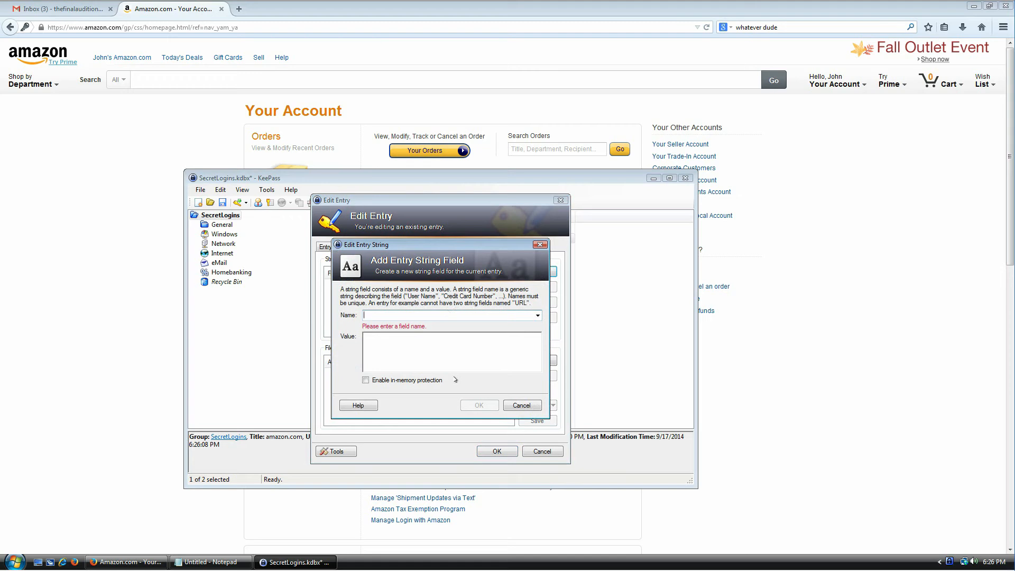
type("my credit card")
key("Tab")
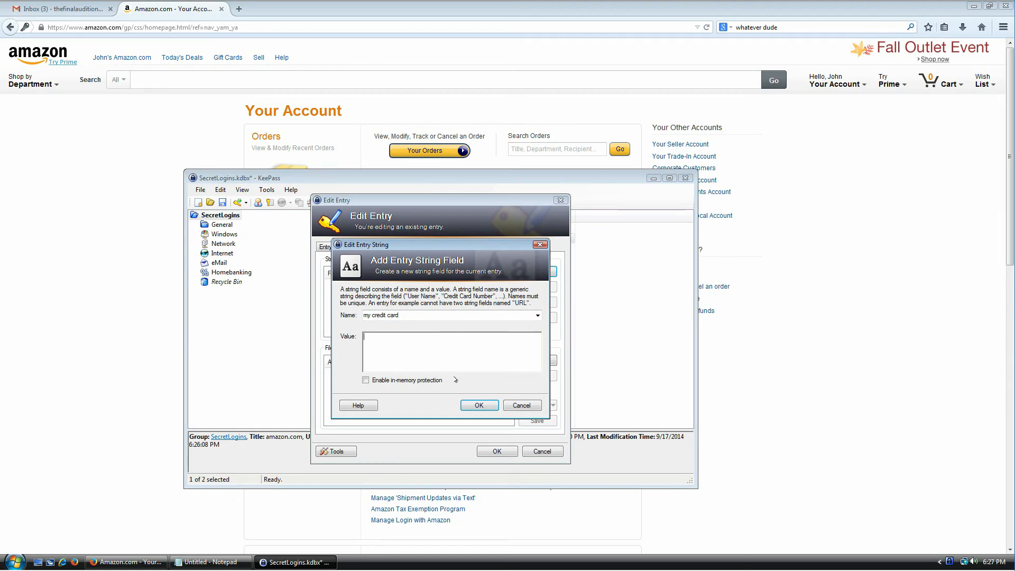
type("123 12312 312312 3123123")
left_click(478, 404)
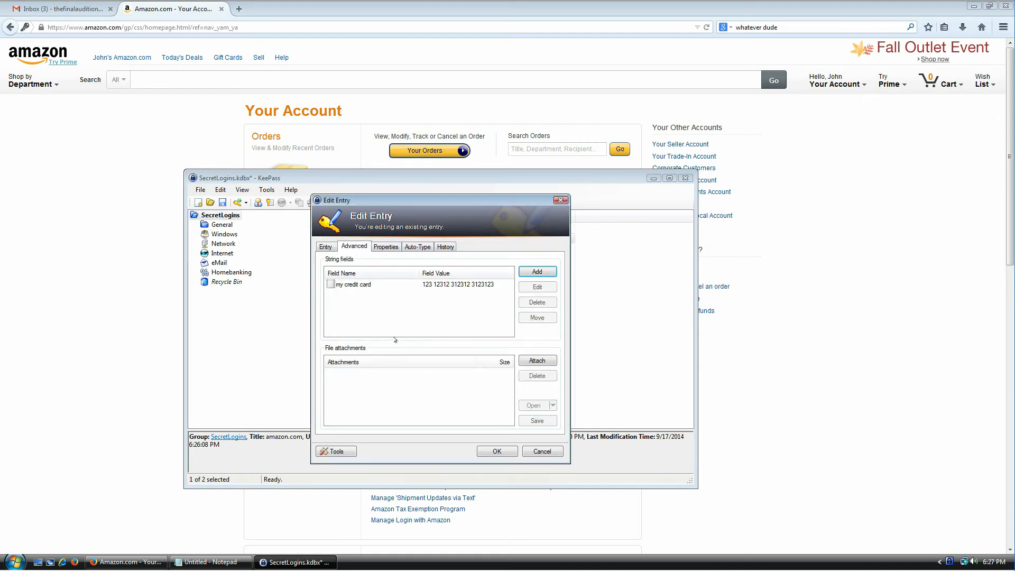
left_click(496, 451)
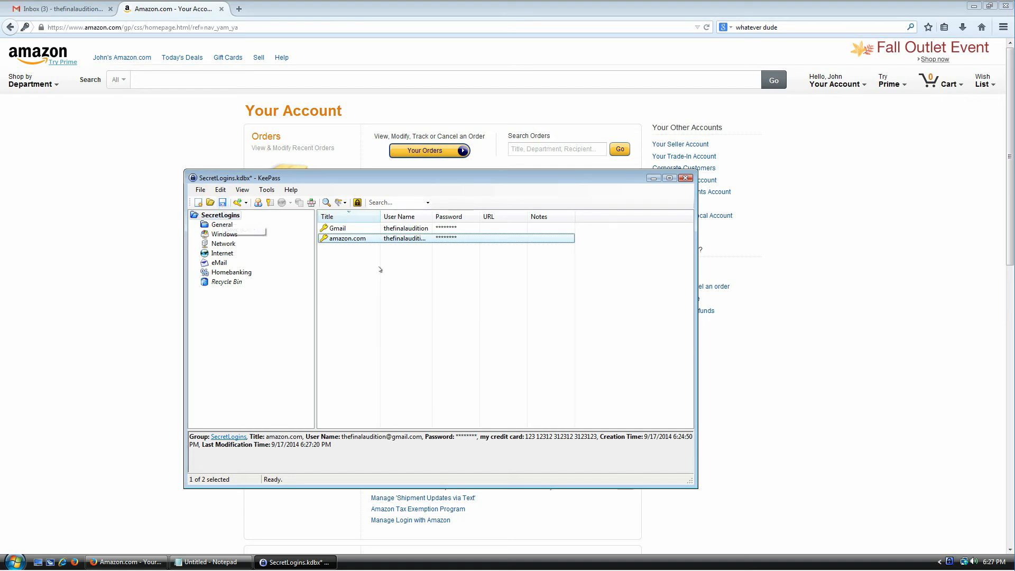
Step: Clear the entry selection and save SecretLogins with the Save toolbar button and File > Save
key("Up")
key("Down")
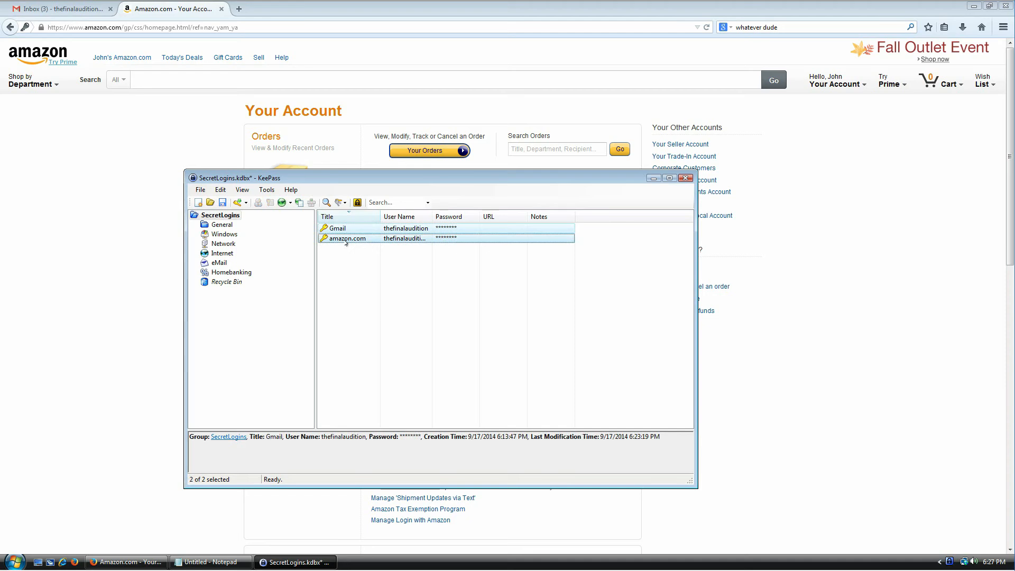
left_click(375, 283)
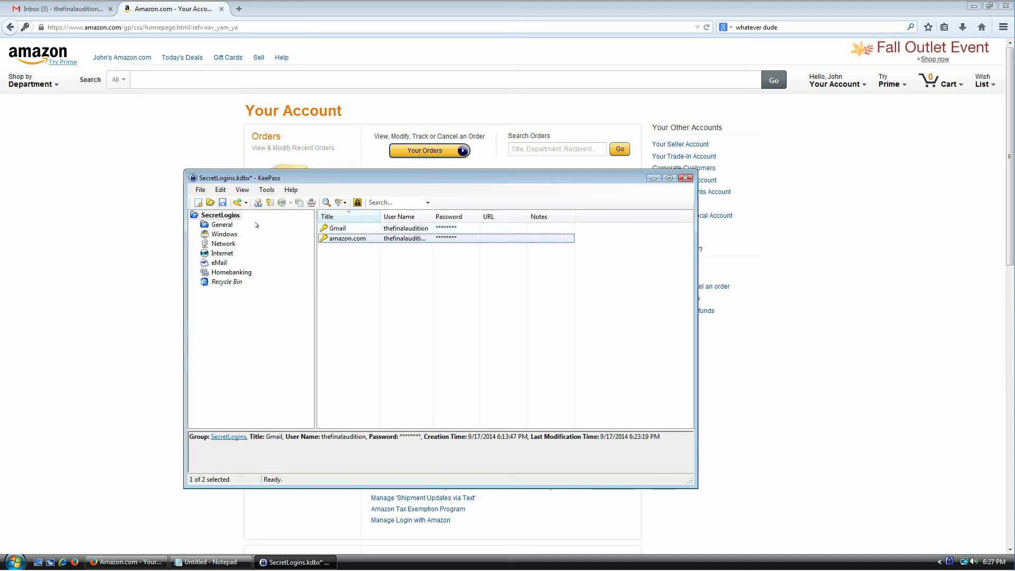
left_click(224, 206)
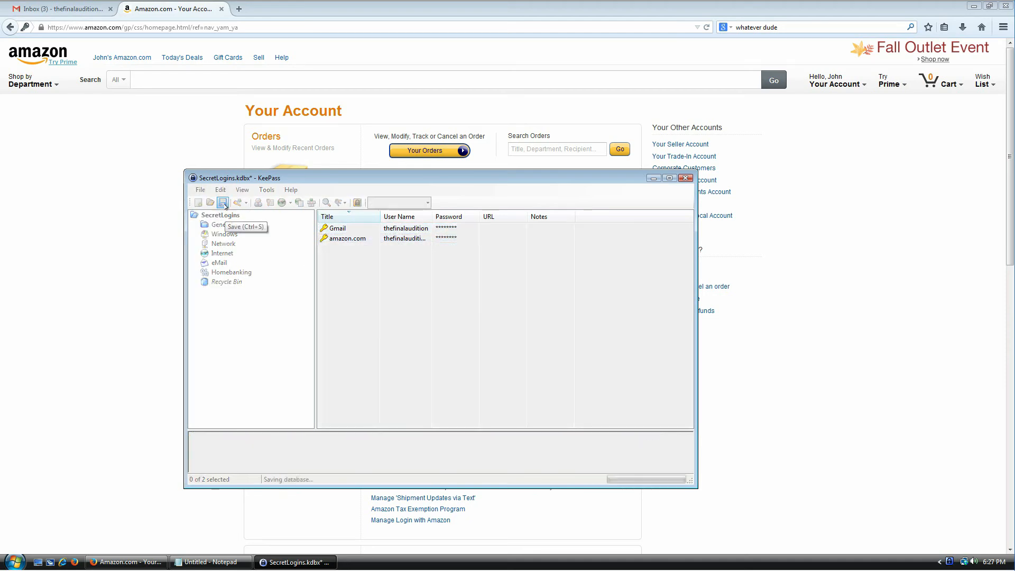
left_click(200, 190)
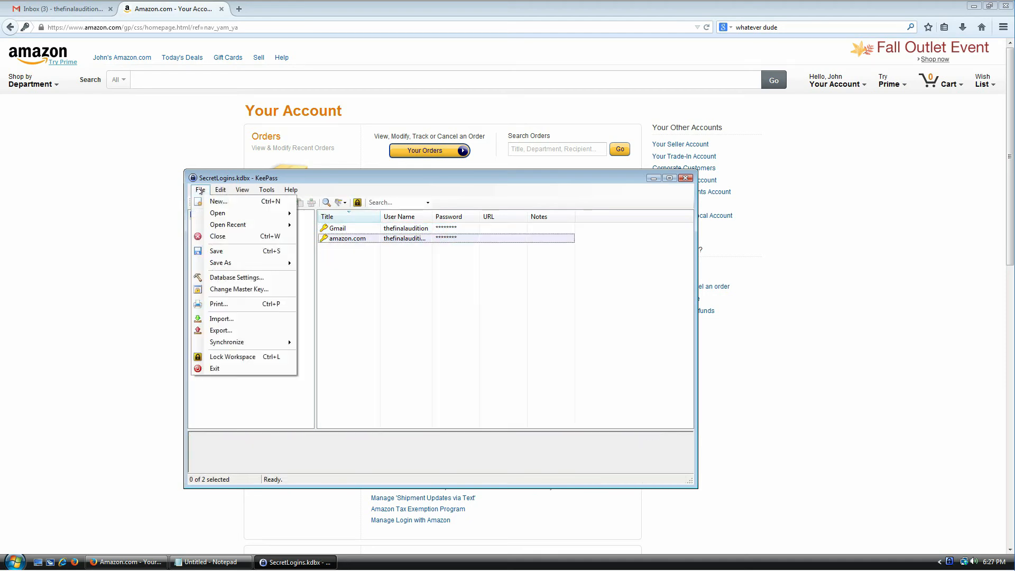
left_click(224, 252)
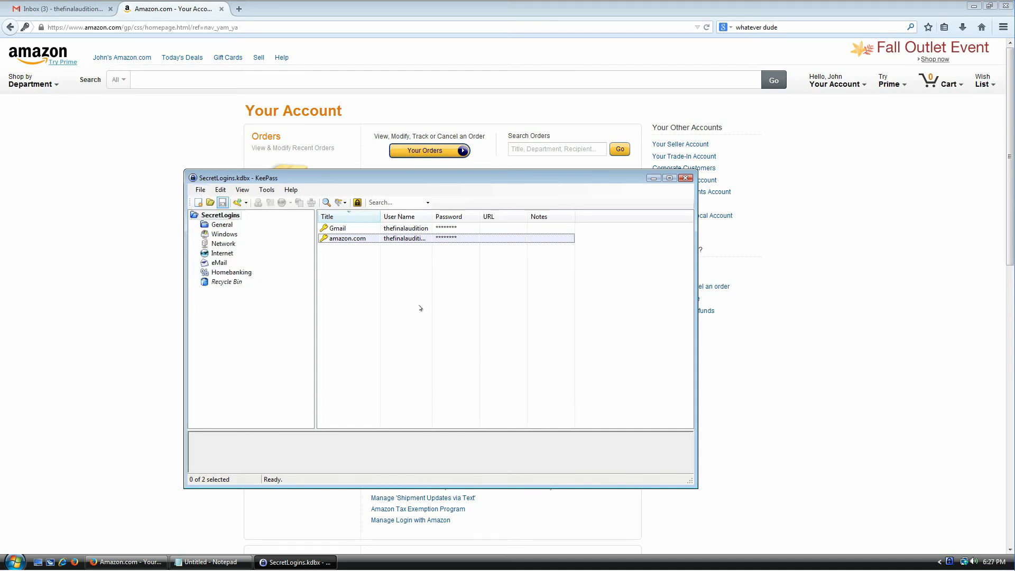
right_click(360, 559)
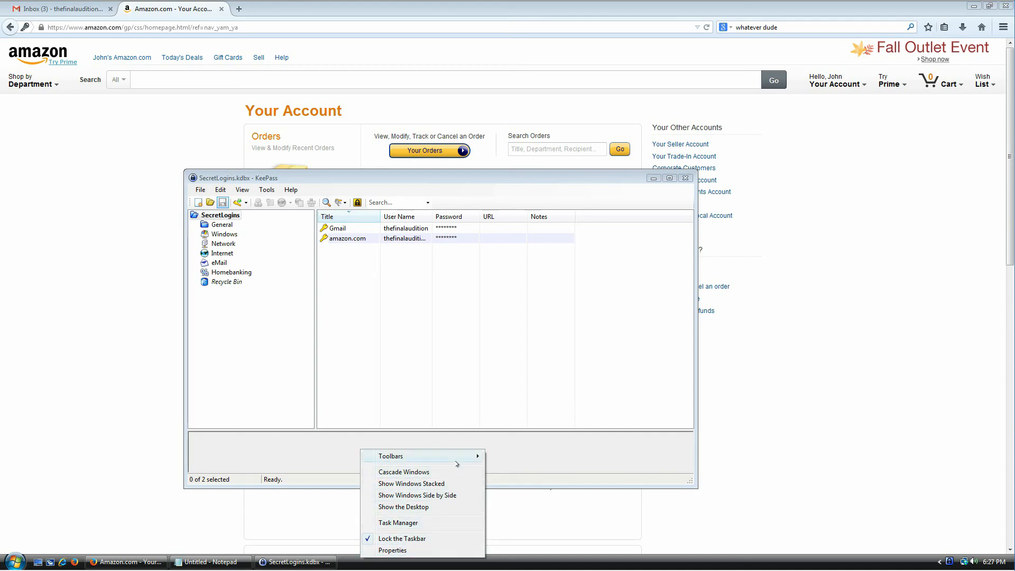
Step: Browse via Start > Computer to Documents, select SecretLogins.kdbx, and bring Notepad's password notes forward
left_click(20, 564)
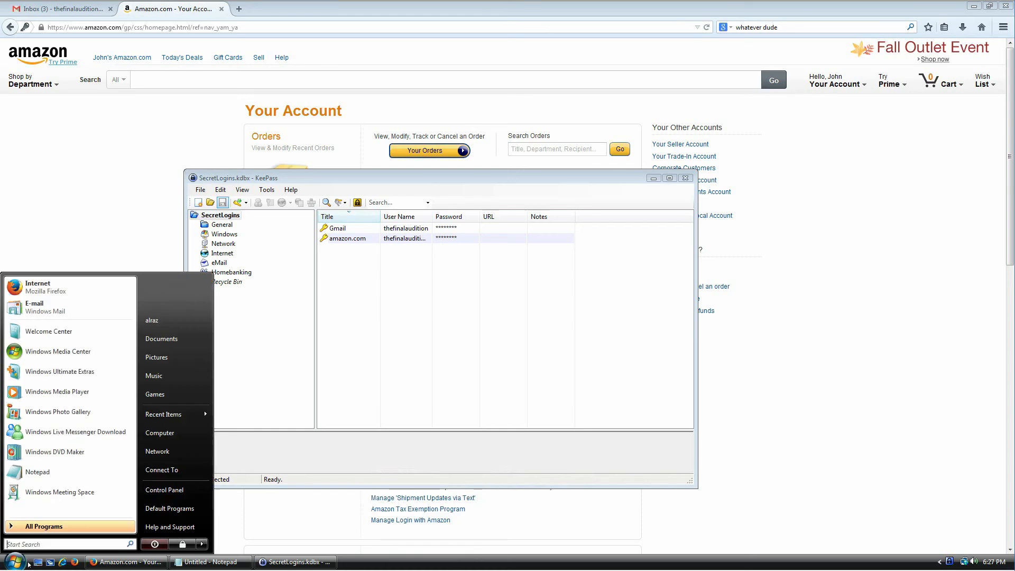
left_click(162, 432)
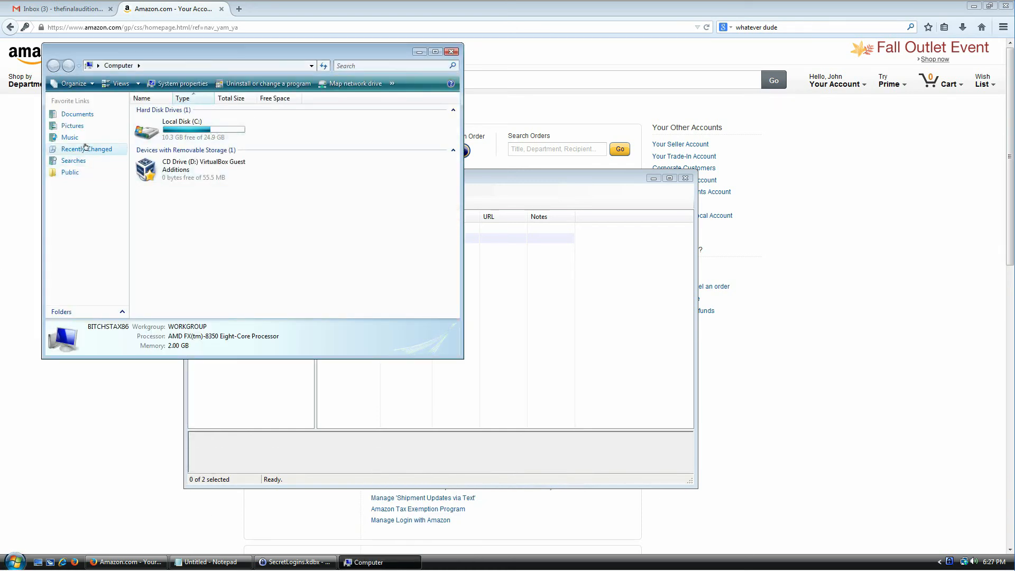
left_click(74, 114)
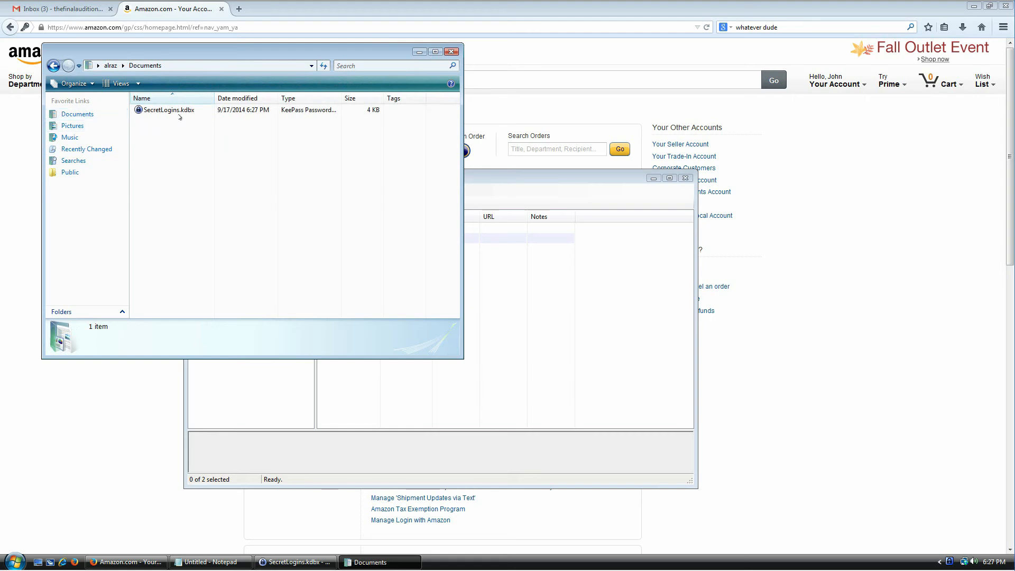
left_click(181, 112)
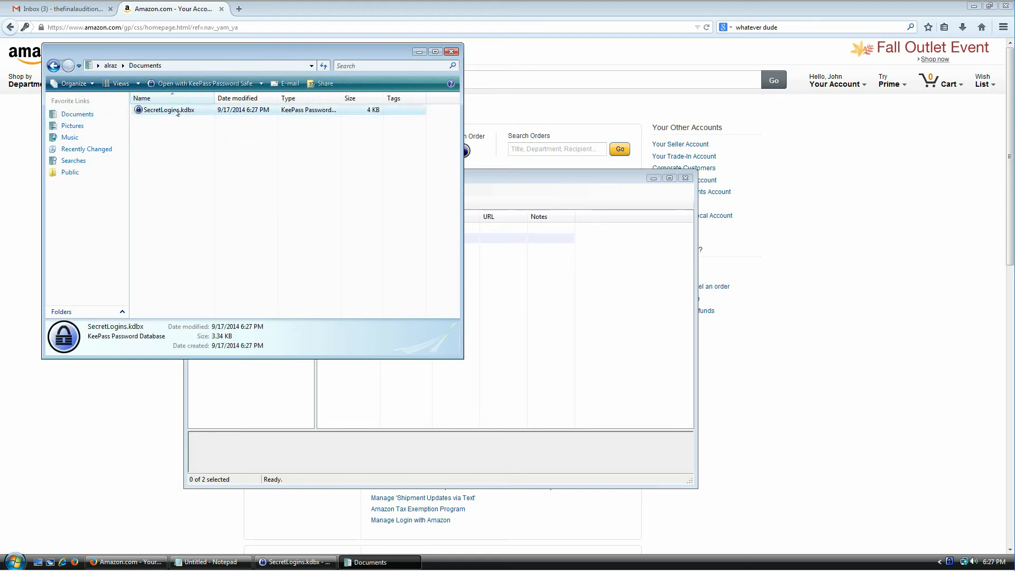
left_click_drag(207, 49, 492, 132)
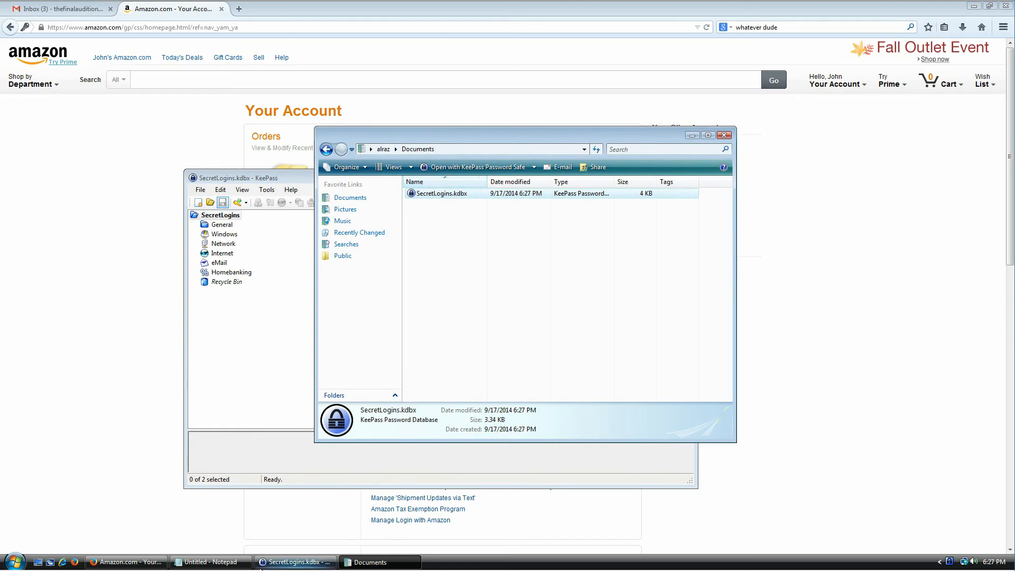
left_click(206, 562)
left_click_drag(501, 147, 501, 217)
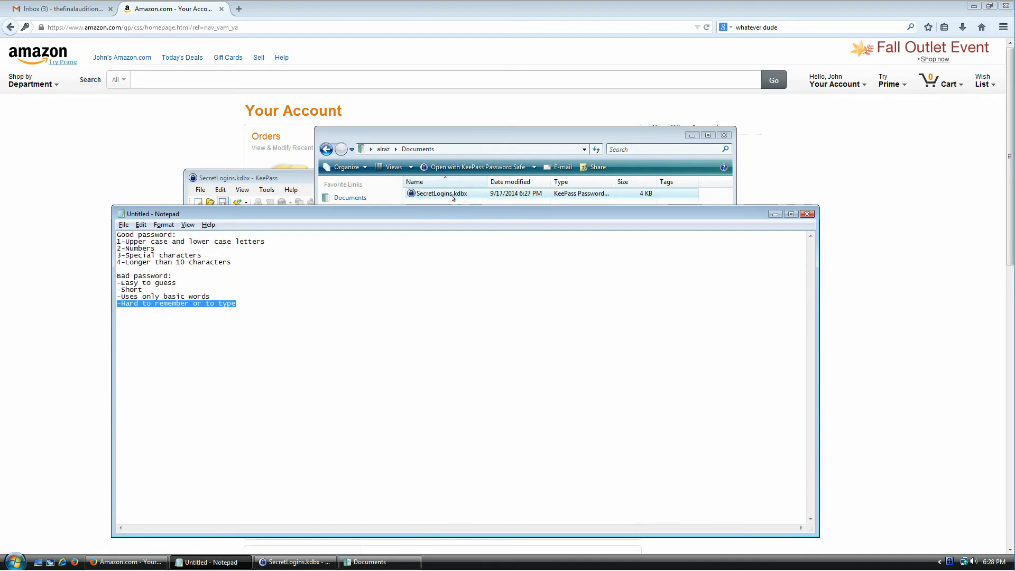
Step: Discard the unsaved notes, scroll through SecretLogins.kdbx's unreadable encrypted text, and close Notepad
key("alt+F4")
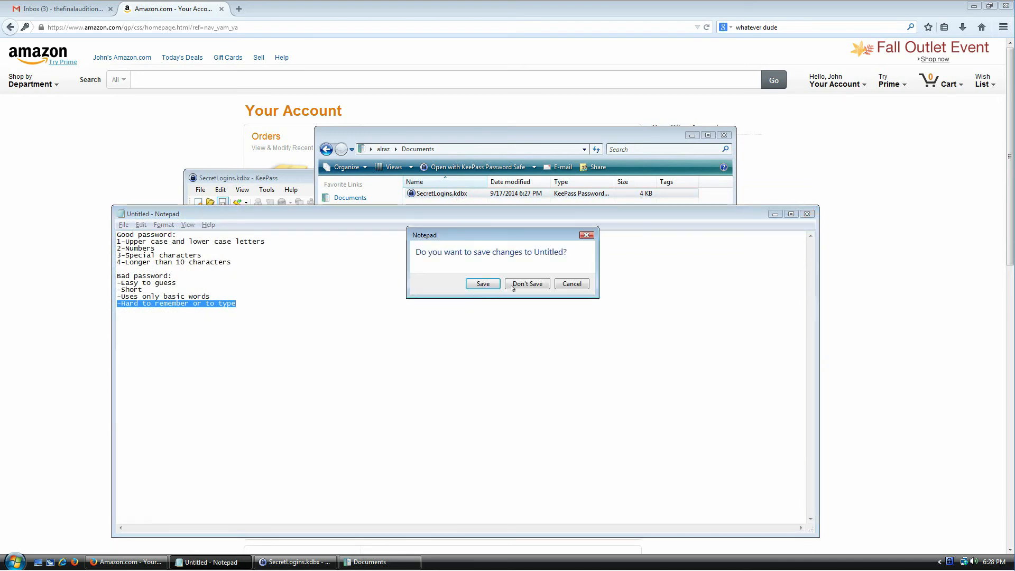
left_click(531, 284)
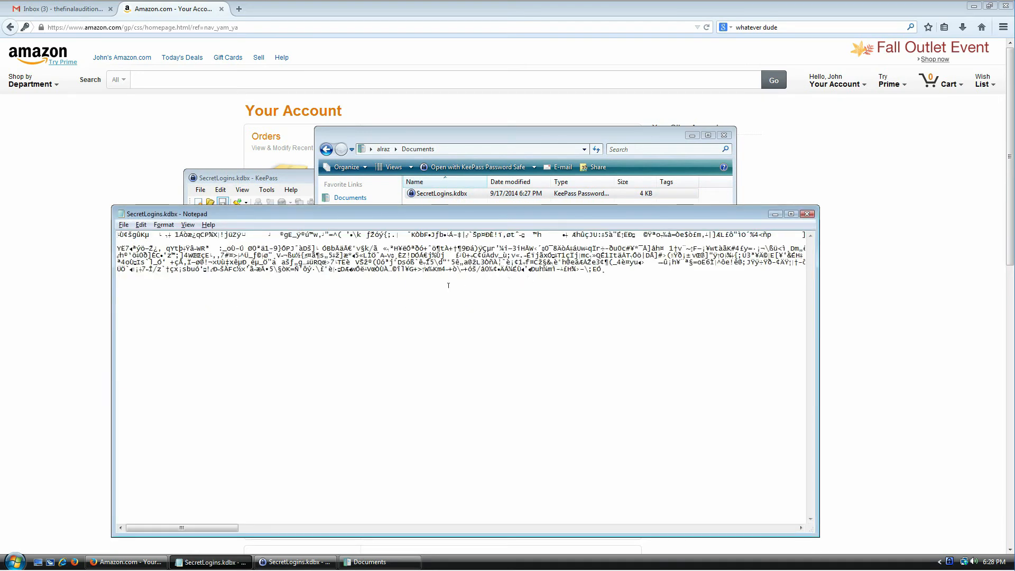
left_click_drag(188, 529, 565, 531)
left_click_drag(283, 530, 161, 530)
left_click(808, 213)
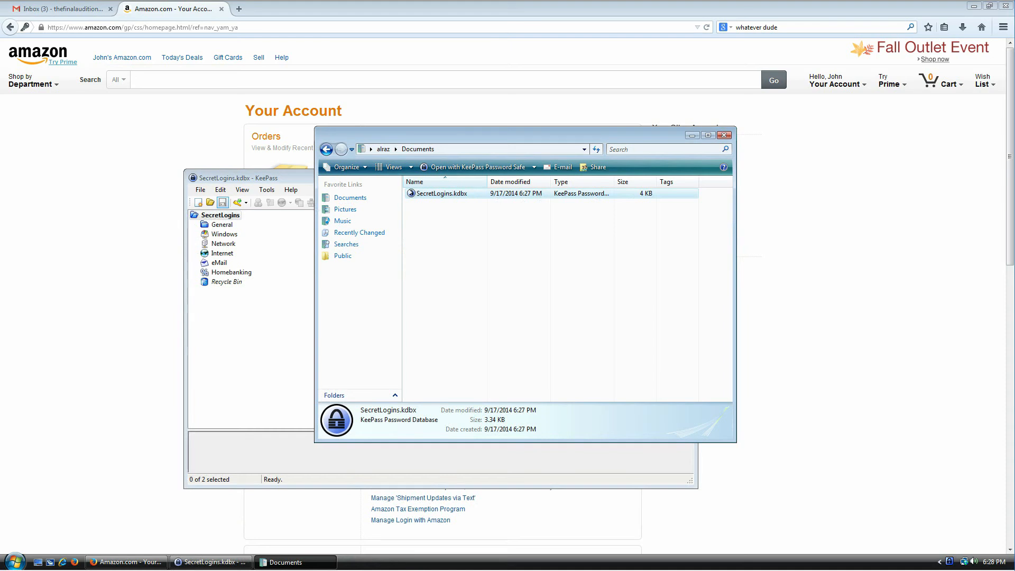
left_click(431, 194)
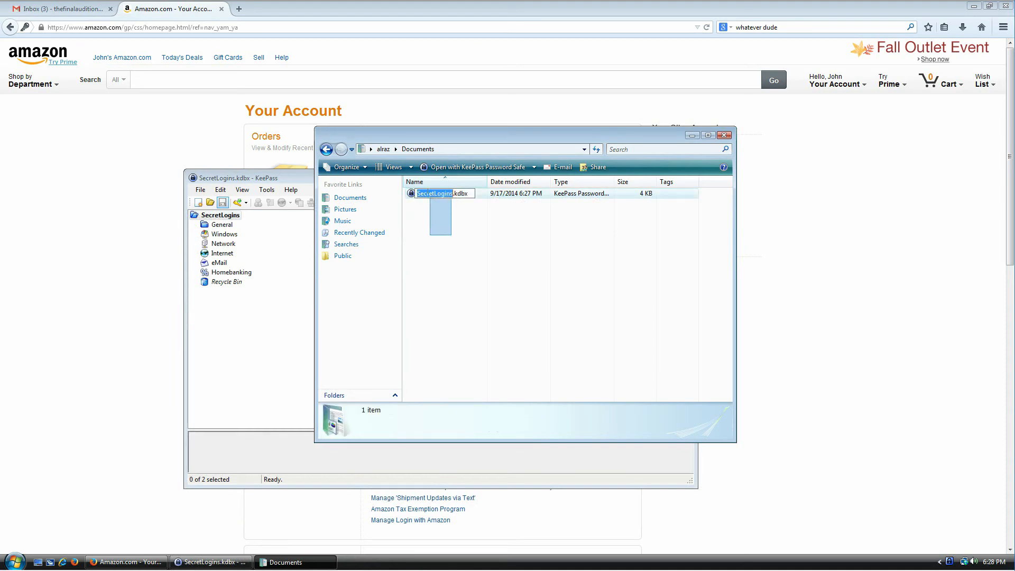
left_click(449, 239)
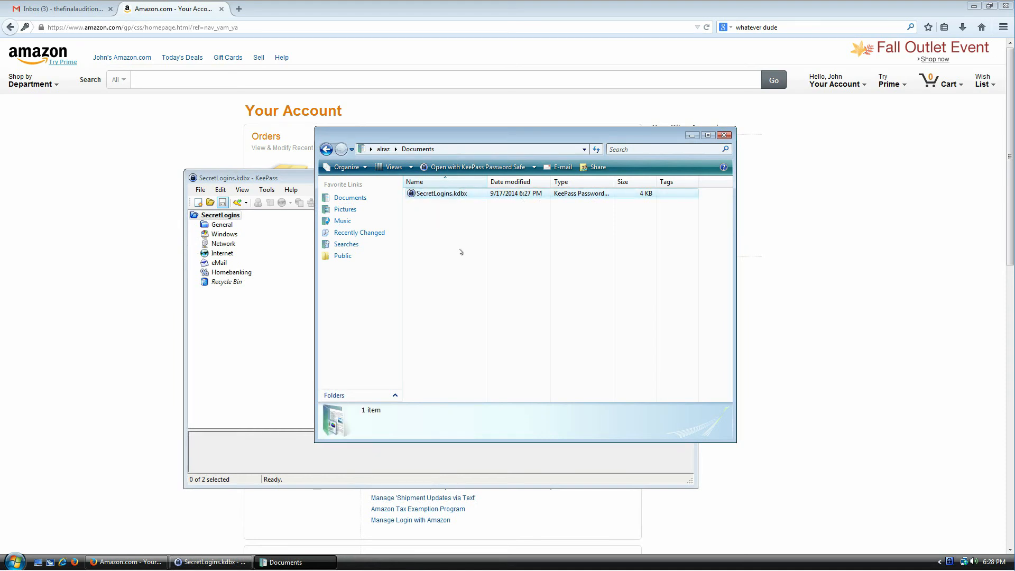
left_click(445, 197)
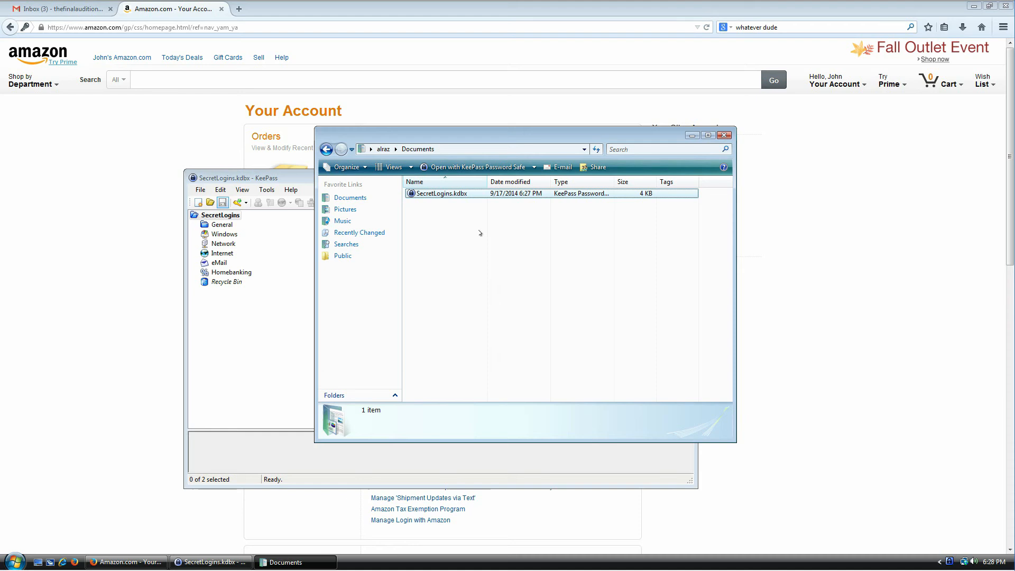
left_click(435, 196)
left_click(471, 270)
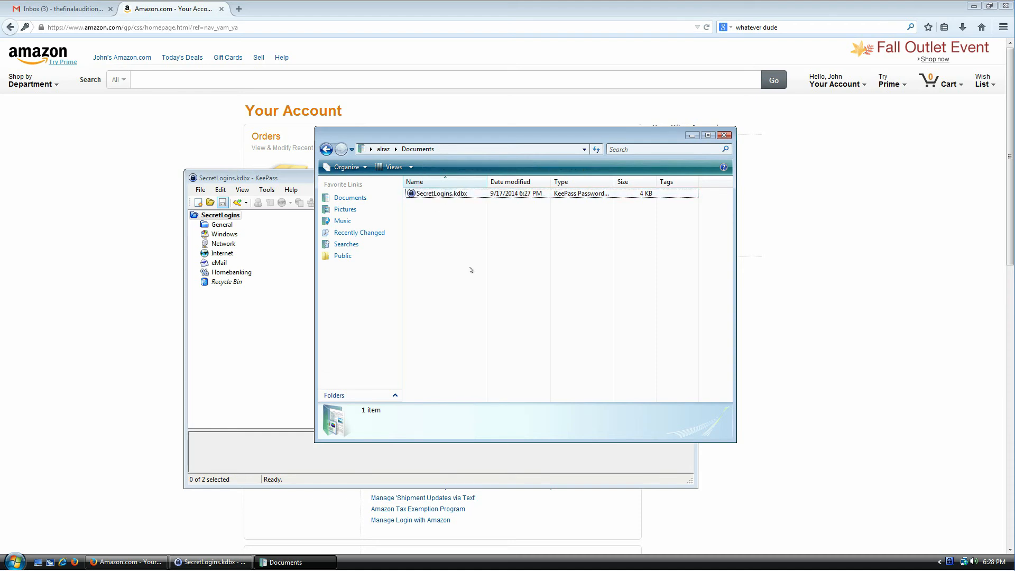
key("ctrl+a")
key("Delete")
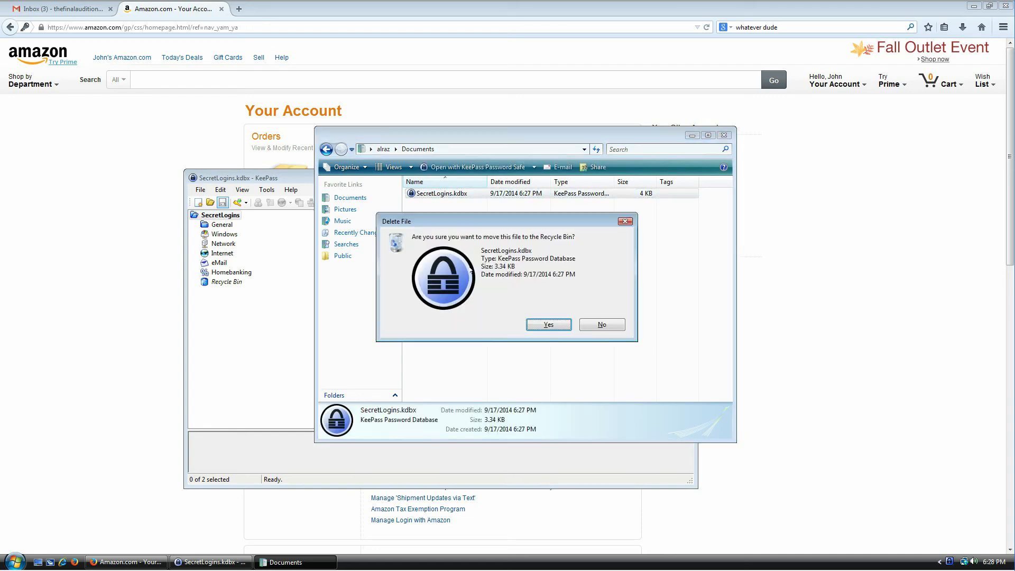
left_click(549, 324)
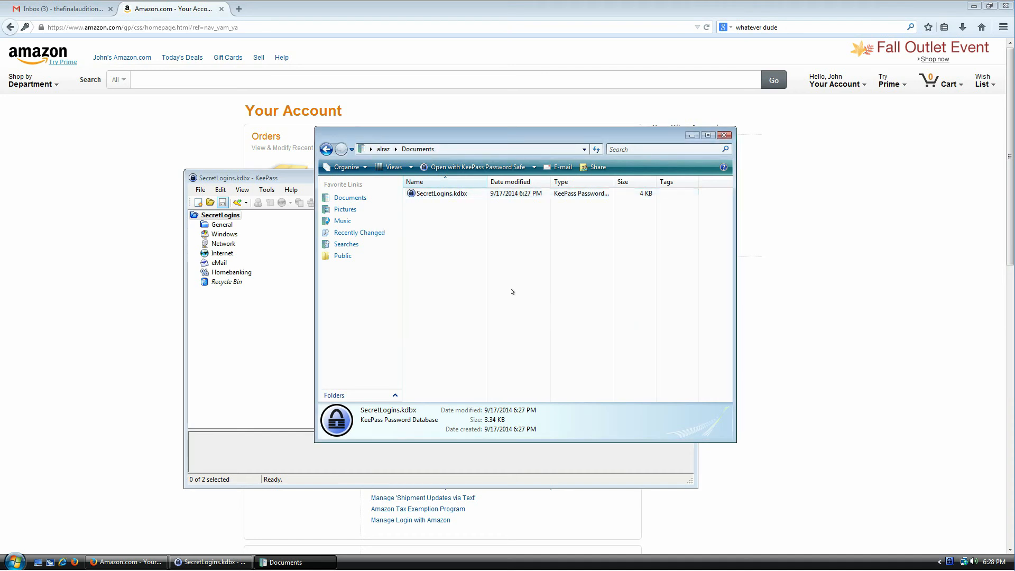
left_click(439, 194)
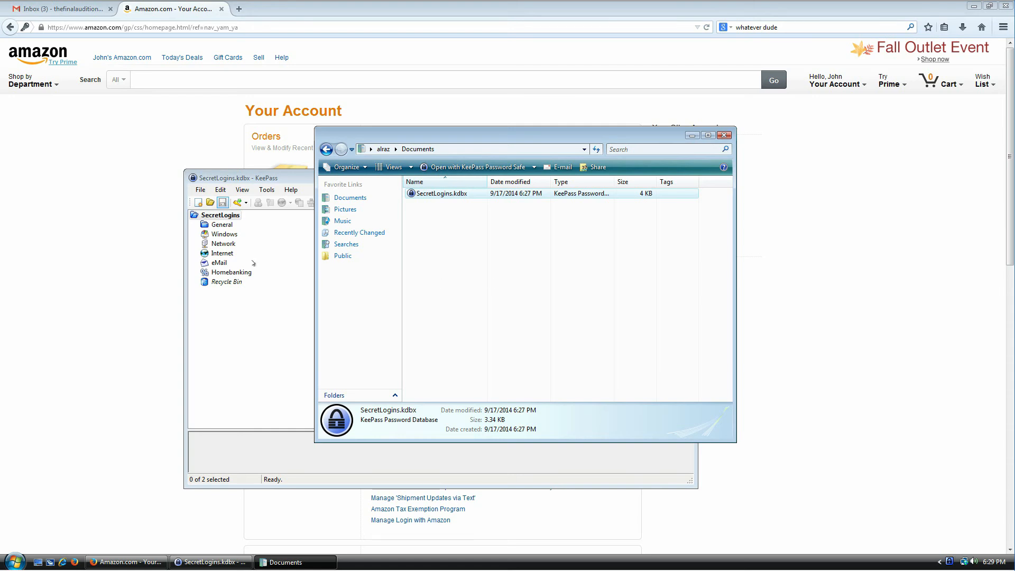
Step: Start changing the master key, enter and repeat a 35-character password, and browse for a key file
left_click(201, 191)
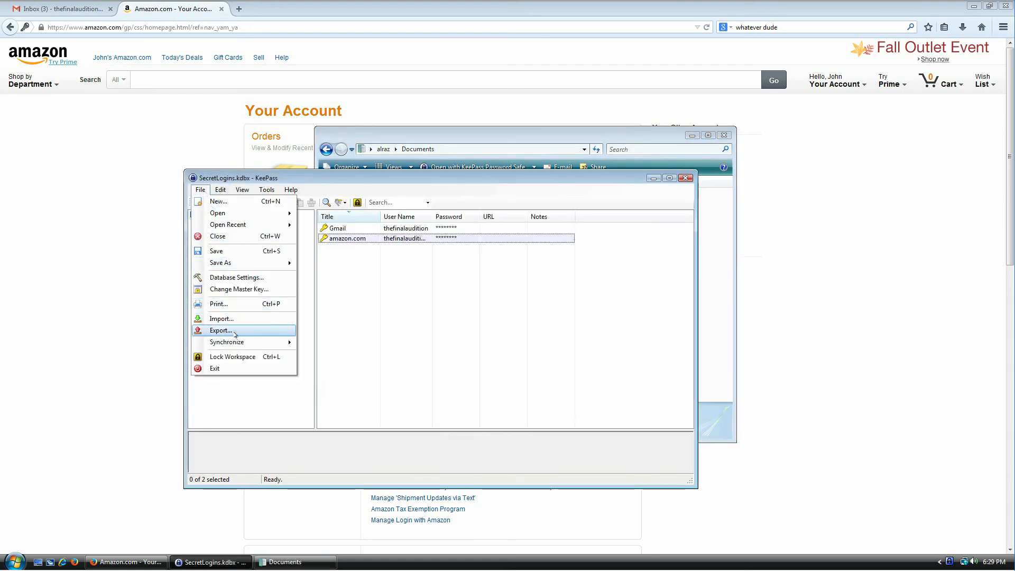
left_click(236, 289)
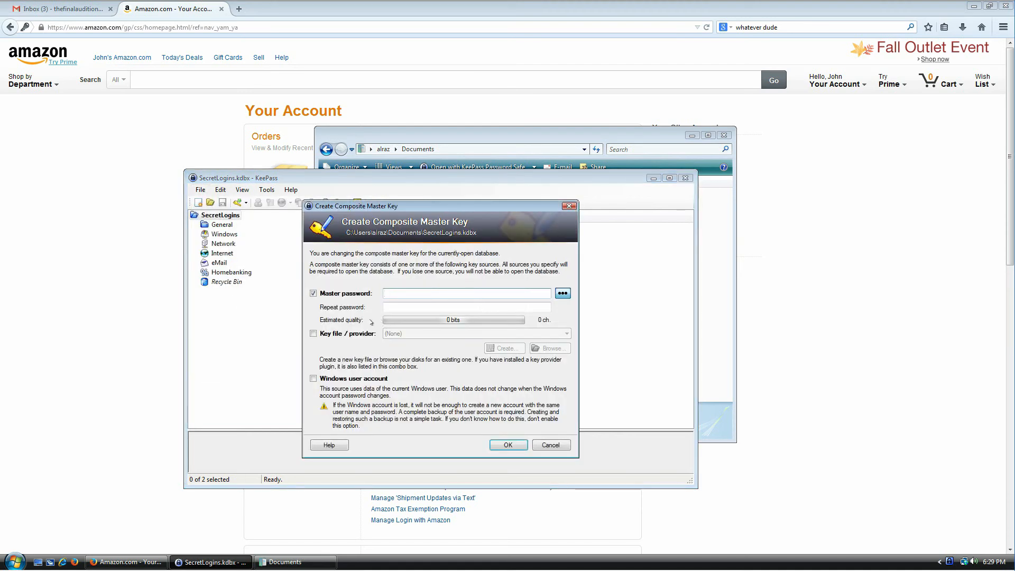
left_click(350, 335)
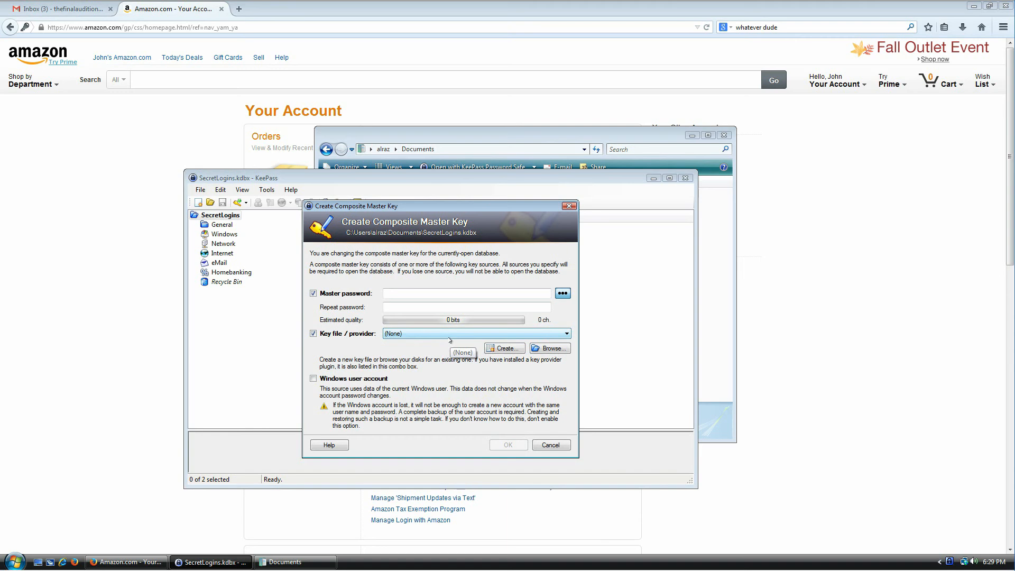
left_click(480, 293)
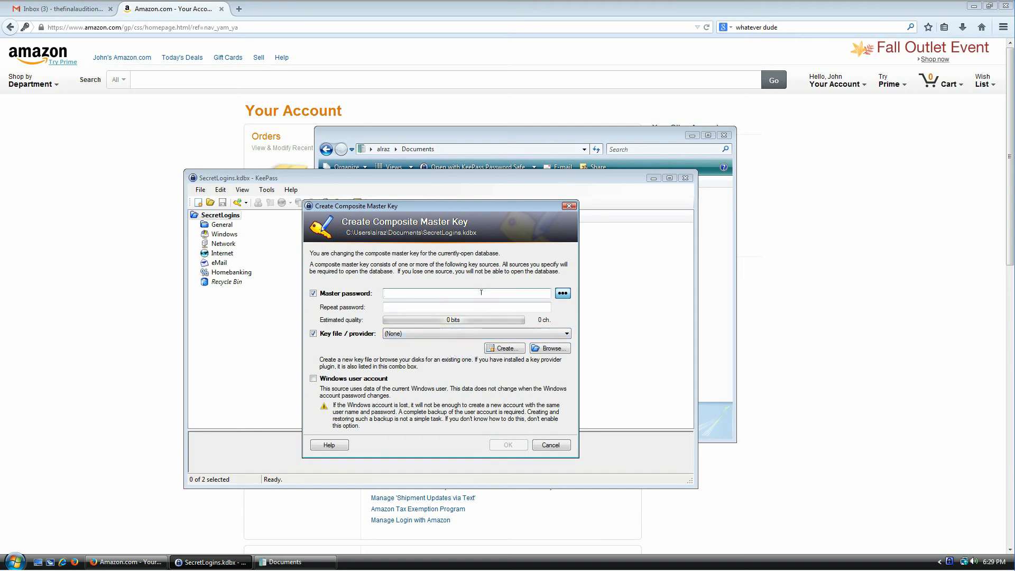
type("••••••••••••••••••••••••••••••••••")
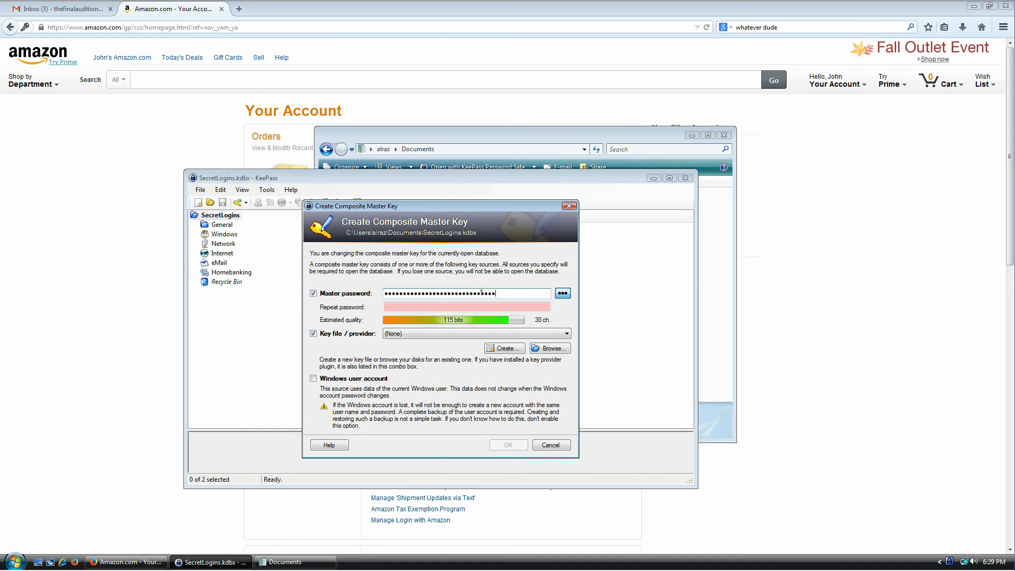
type("•••••••••••••••••••••••••")
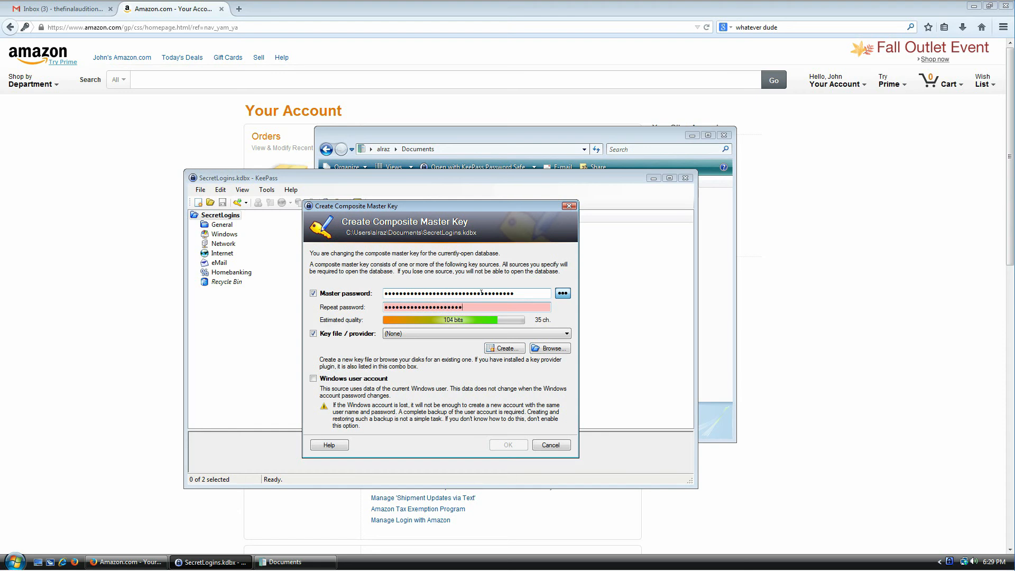
type("•••••••••••")
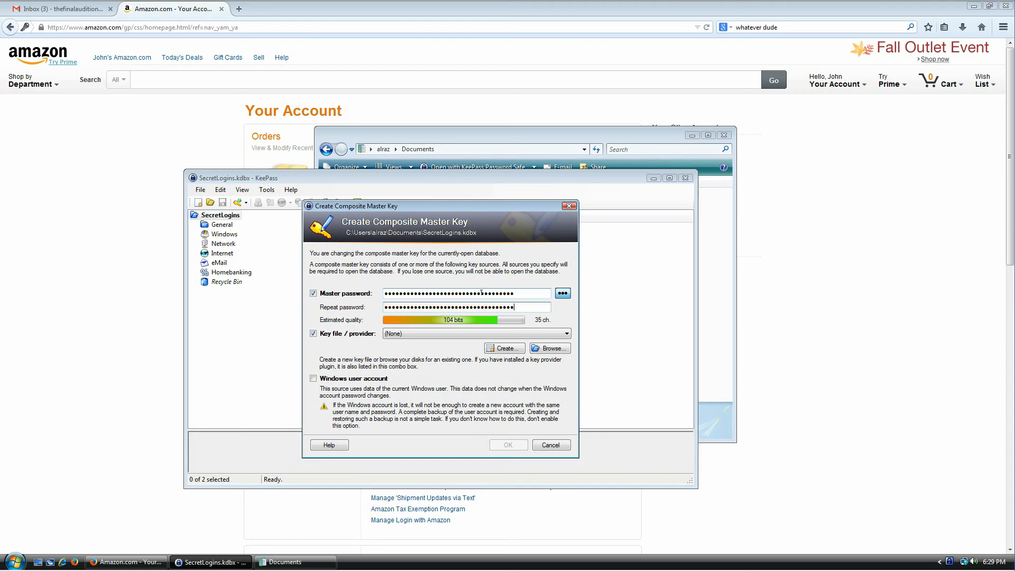
left_click(440, 338)
left_click(438, 337)
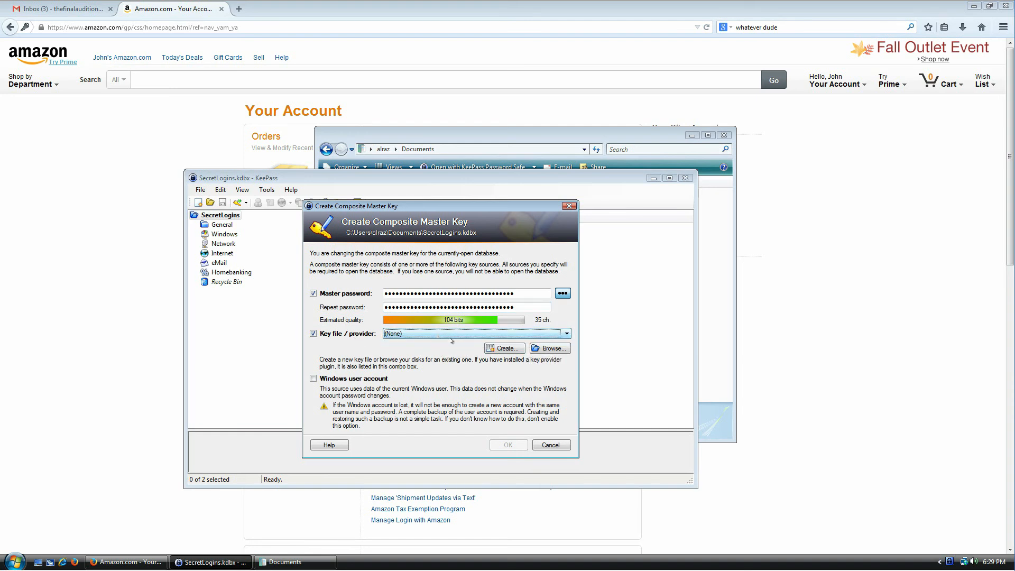
left_click(561, 353)
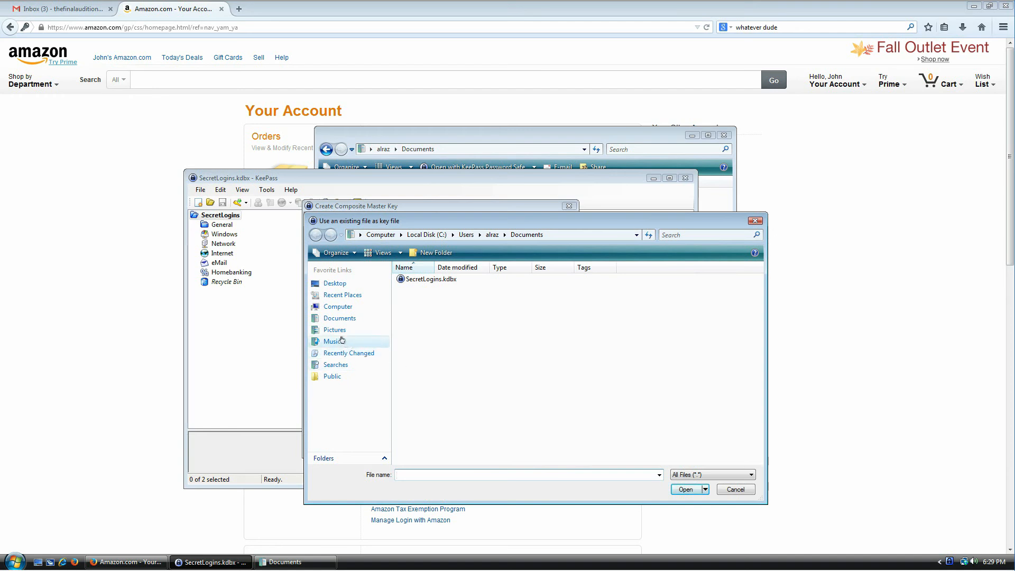
Step: Choose Music > Sample Music > Love Comes.wma as the key file
left_click(341, 341)
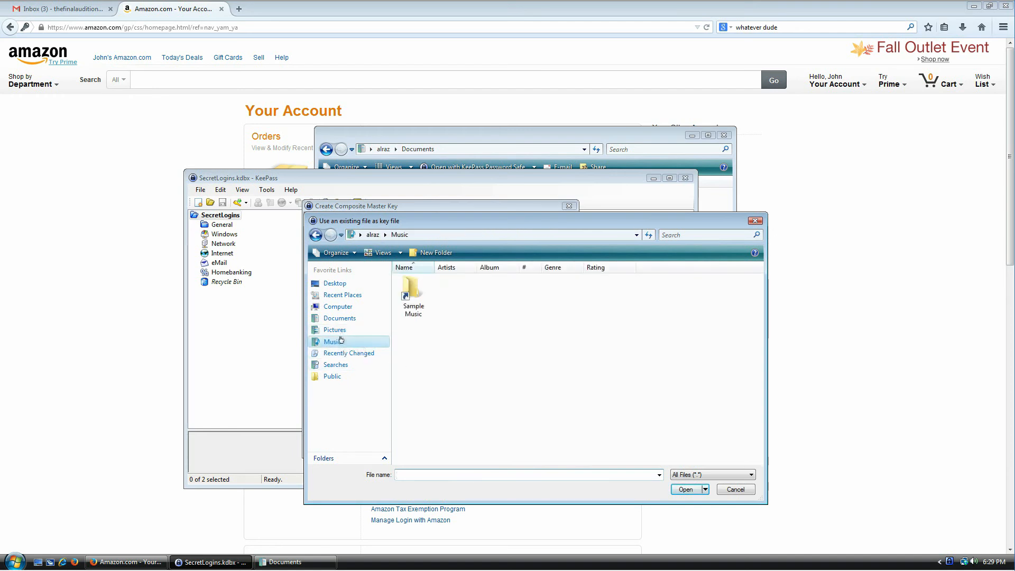
double_click(412, 294)
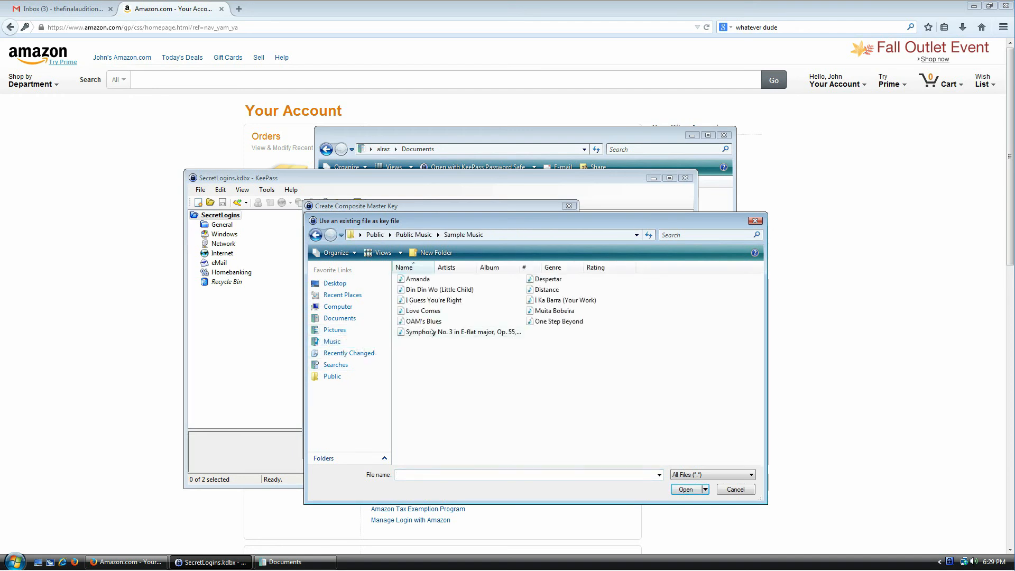
left_click(437, 313)
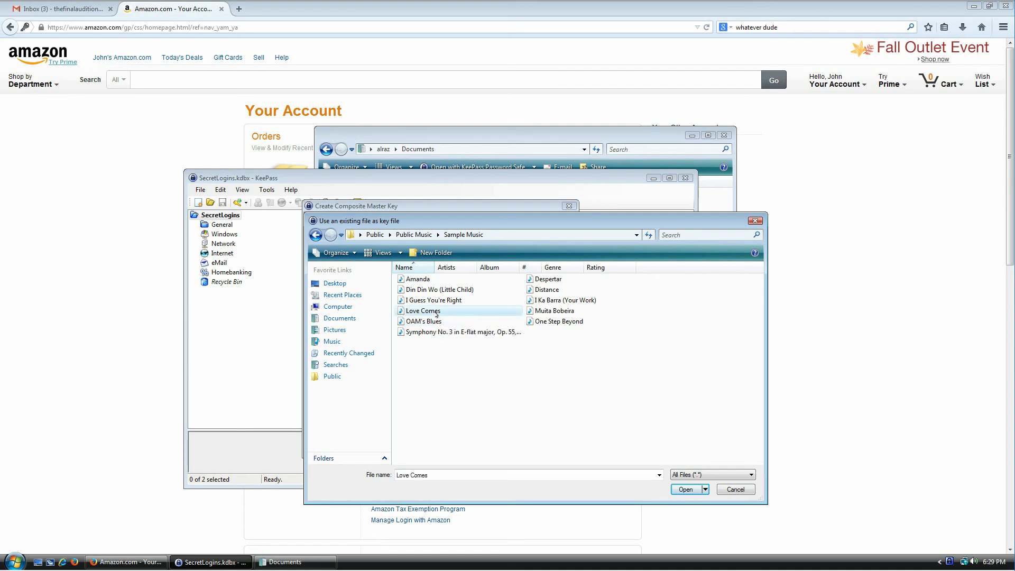
double_click(437, 313)
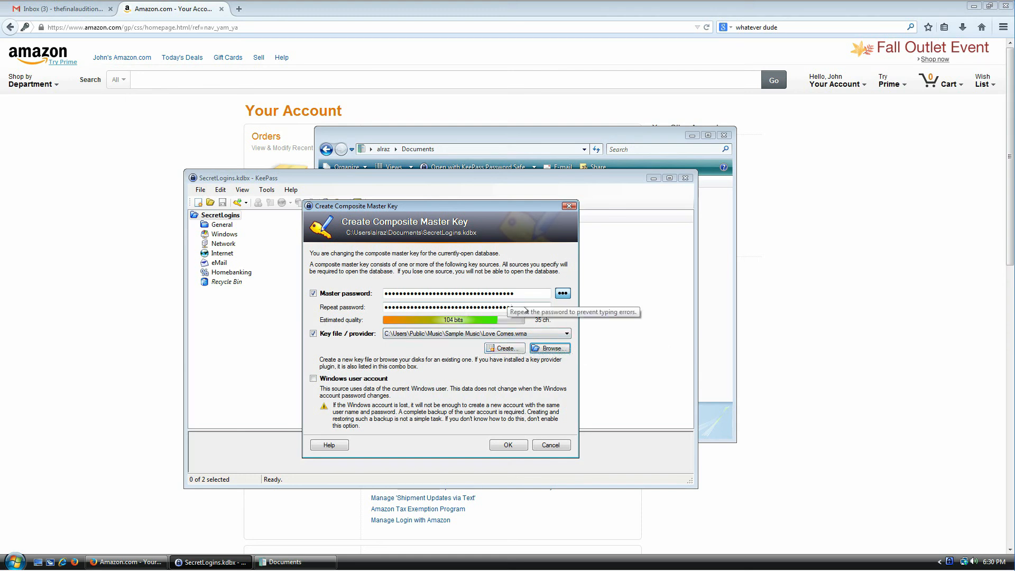
Step: Review the master password fields and the key file source list, keeping Love Comes.wma
left_click(534, 294)
left_click_drag(534, 294, 361, 291)
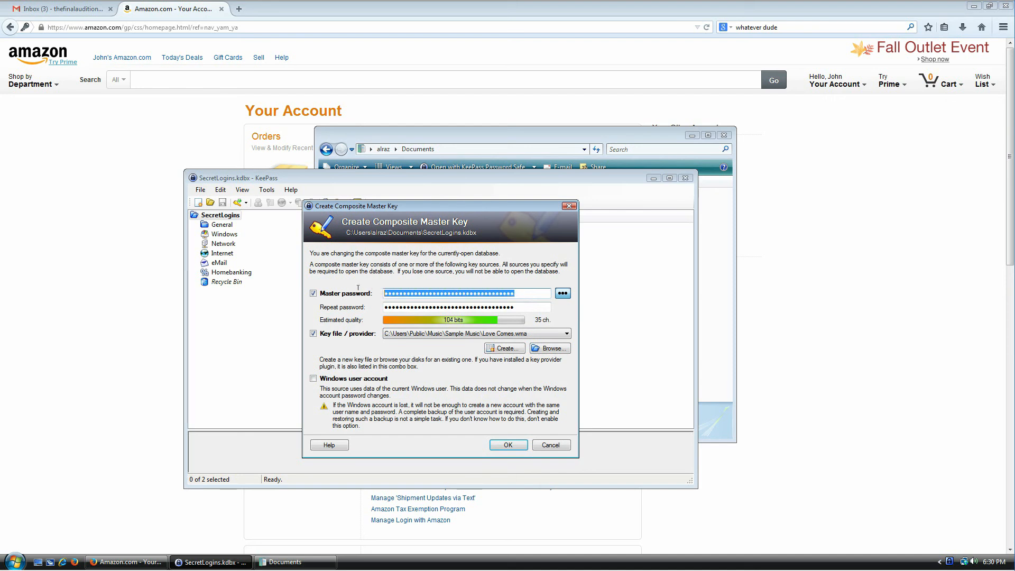
left_click(527, 305)
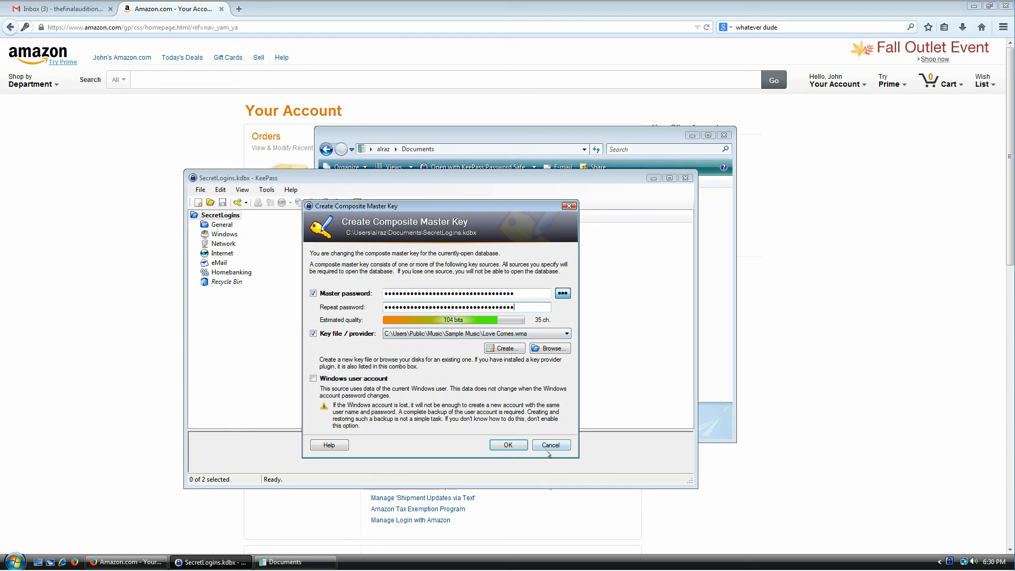
left_click(732, 336)
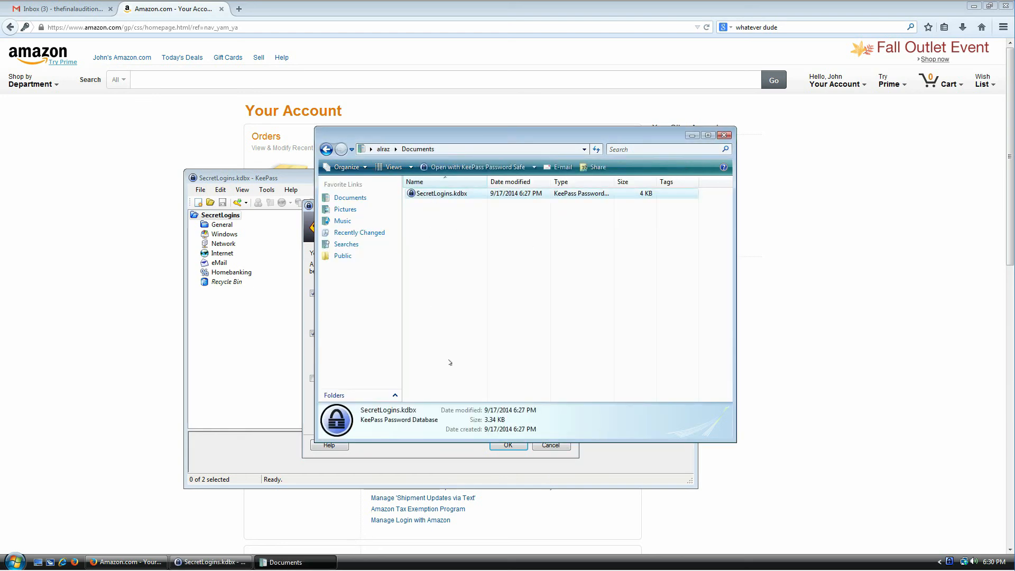
left_click(469, 455)
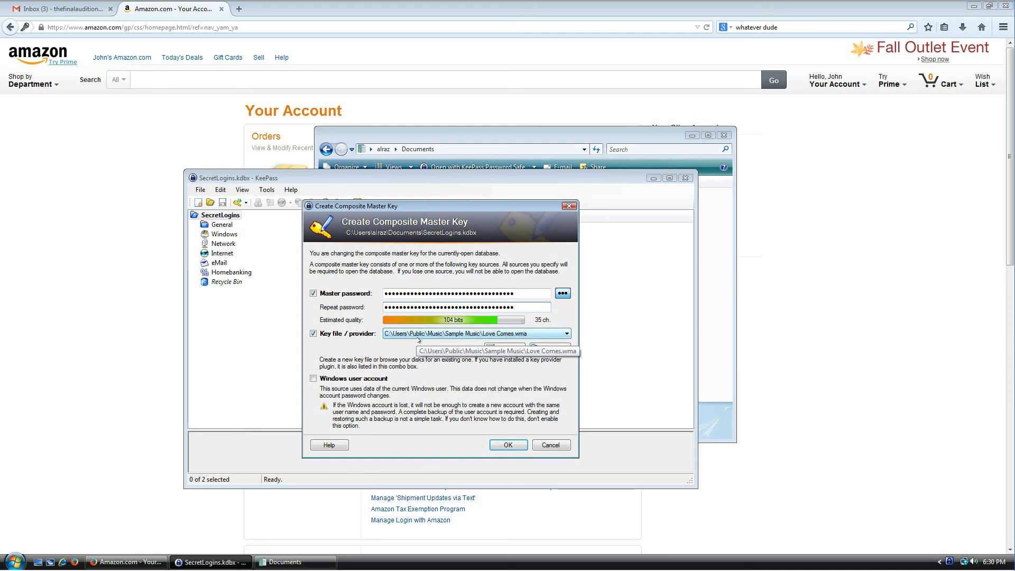
left_click(473, 335)
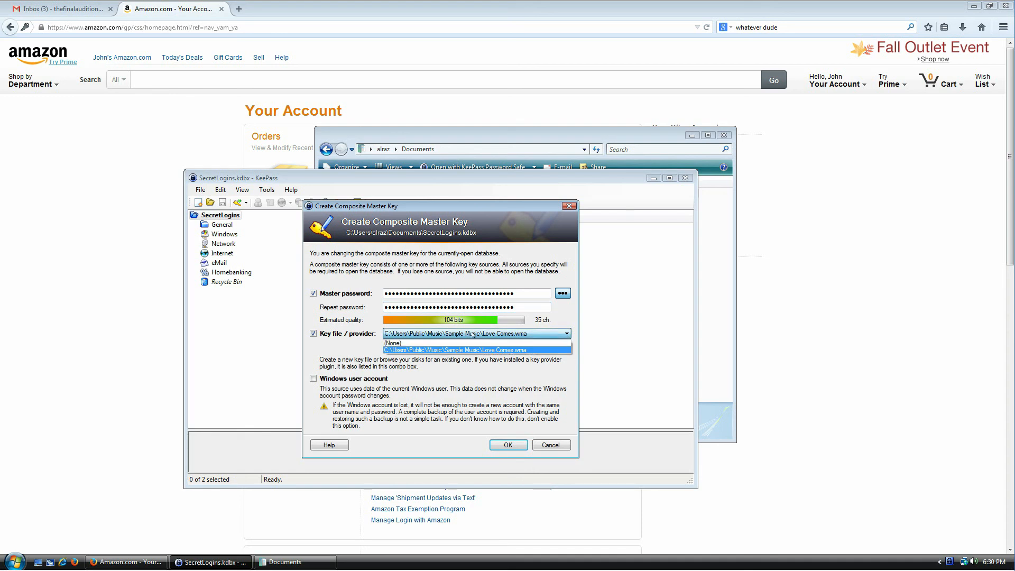
left_click(473, 334)
Step: Switch between the Documents window and KeePass, whose list still shows both entries
left_click(725, 263)
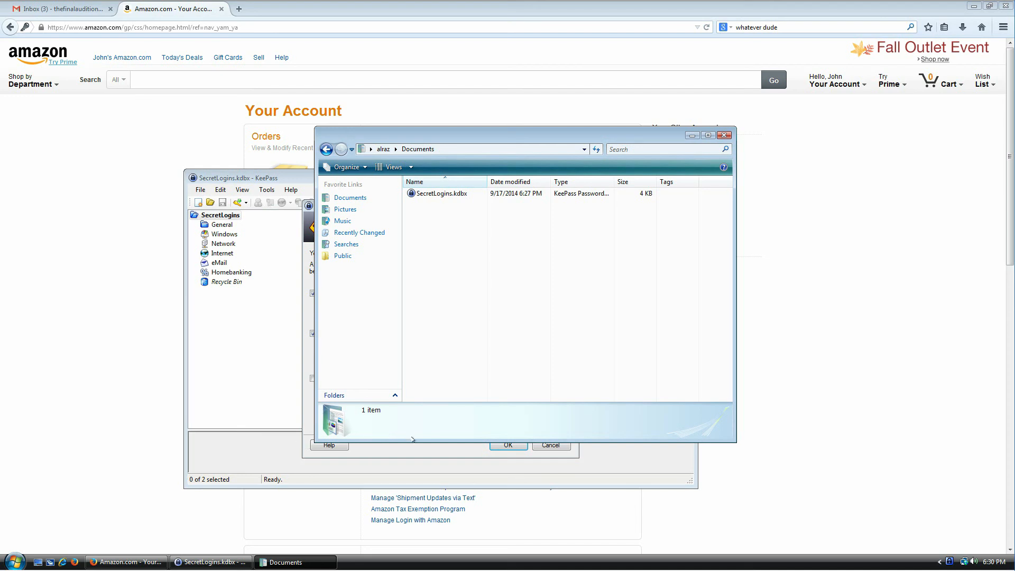
left_click(413, 454)
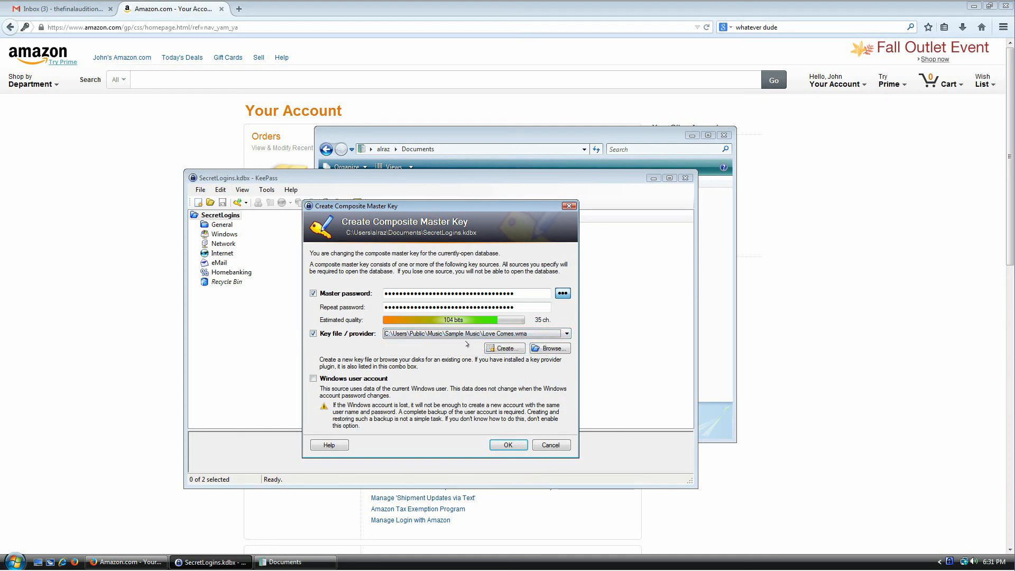
left_click(722, 242)
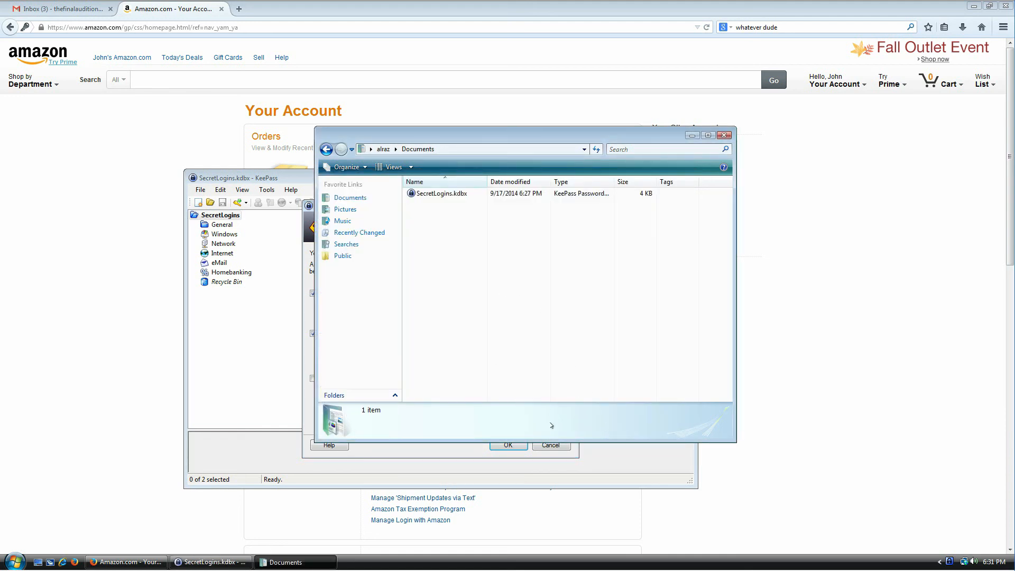
left_click(550, 448)
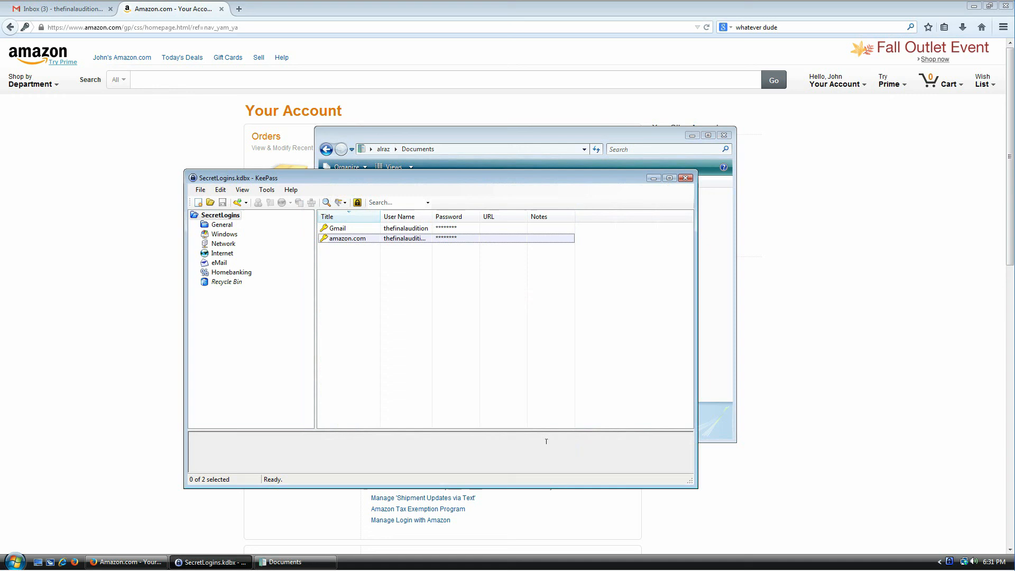
left_click(297, 562)
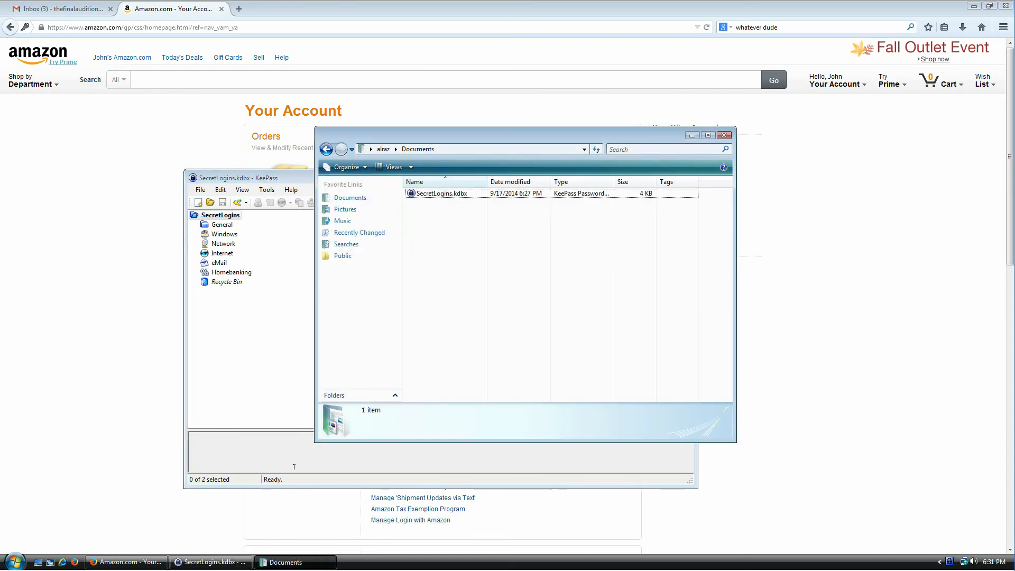
key("super")
key("Return")
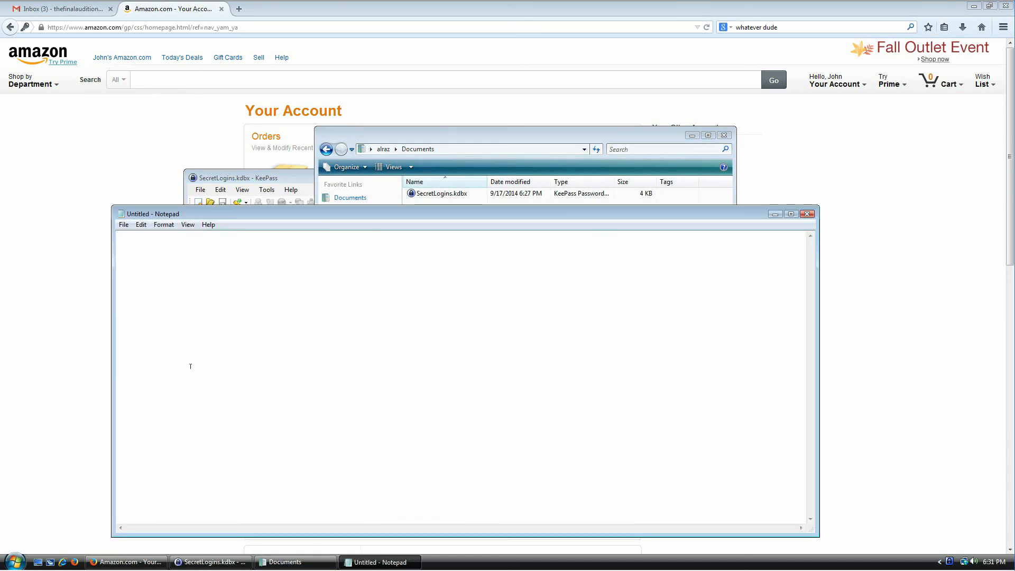
key("ctrl+s")
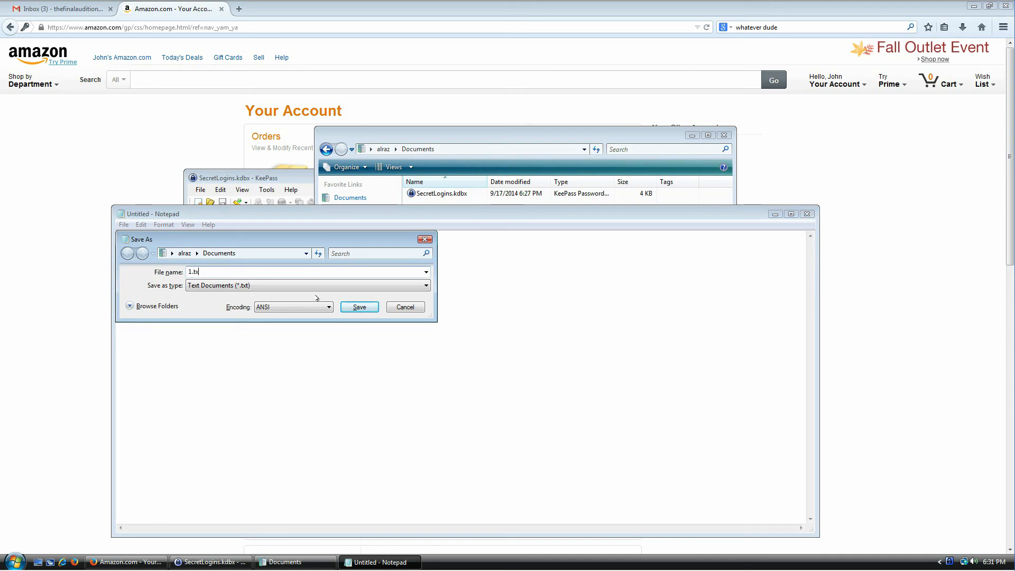
key("Return")
Step: Move the Documents window aside and bring KeePass back to the front
left_click_drag(473, 133, 555, 71)
left_click(325, 179)
left_click(200, 189)
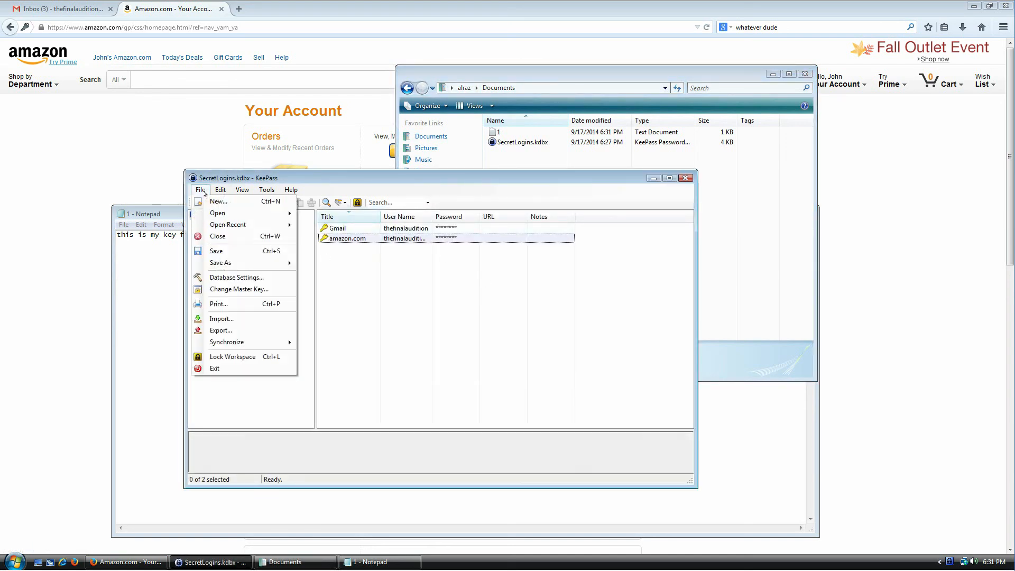
Step: Start a master key change and enter the new master password and its repeat
left_click(229, 290)
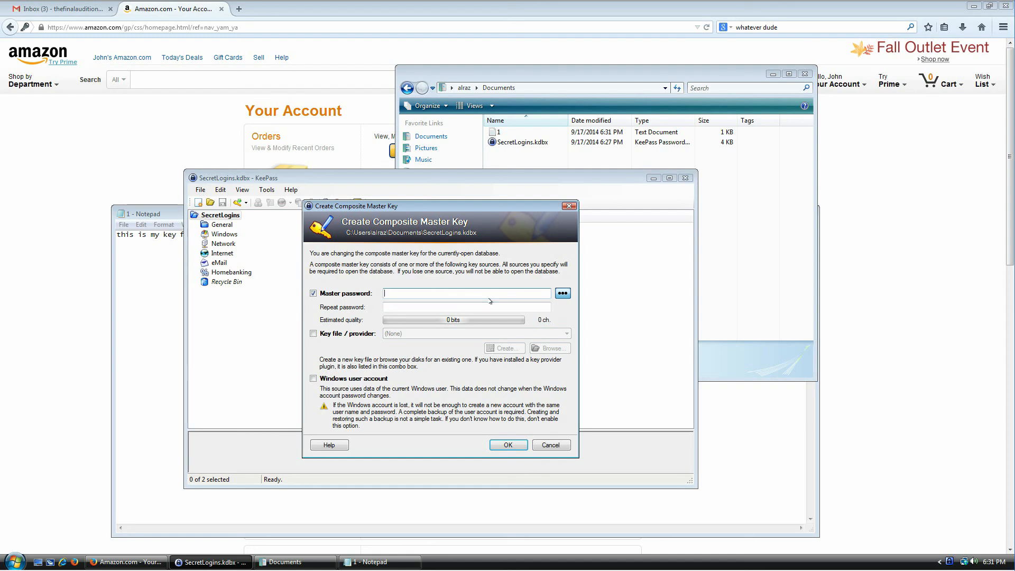
type("•••••")
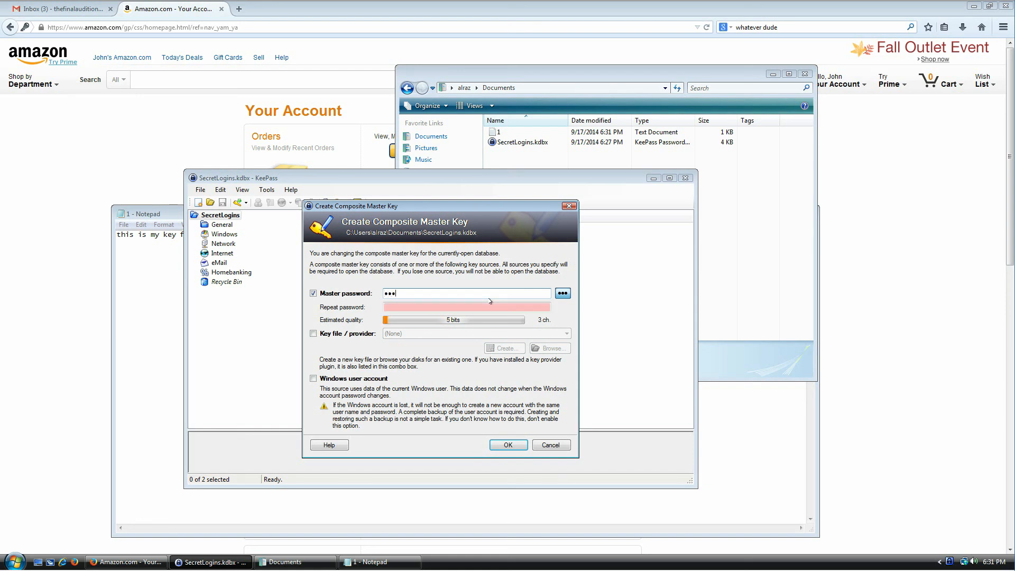
key("Tab")
type("••••••")
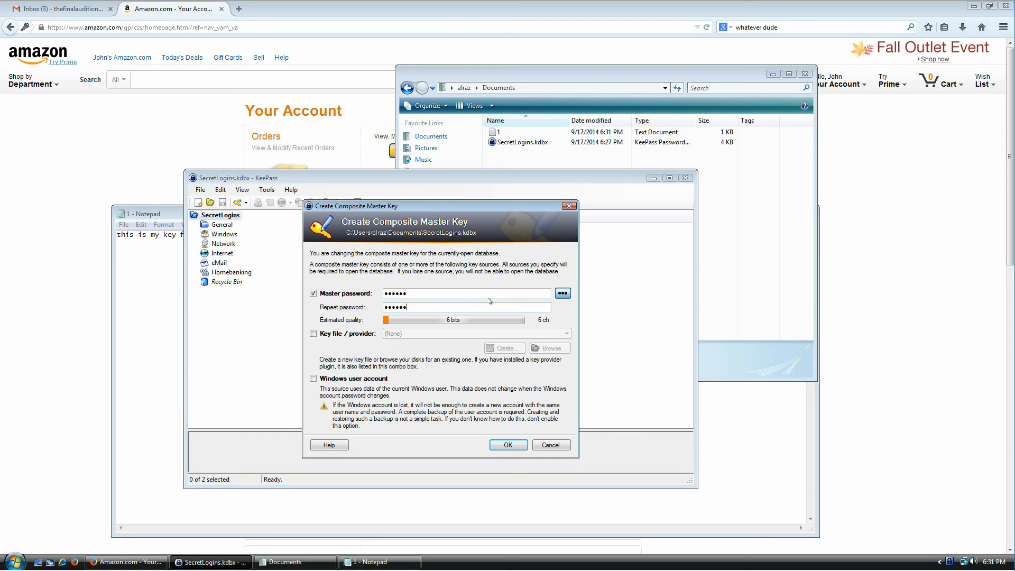
Step: Add Documents\1.txt as the key file, apply the new master key, and save the database
left_click(335, 334)
left_click(536, 350)
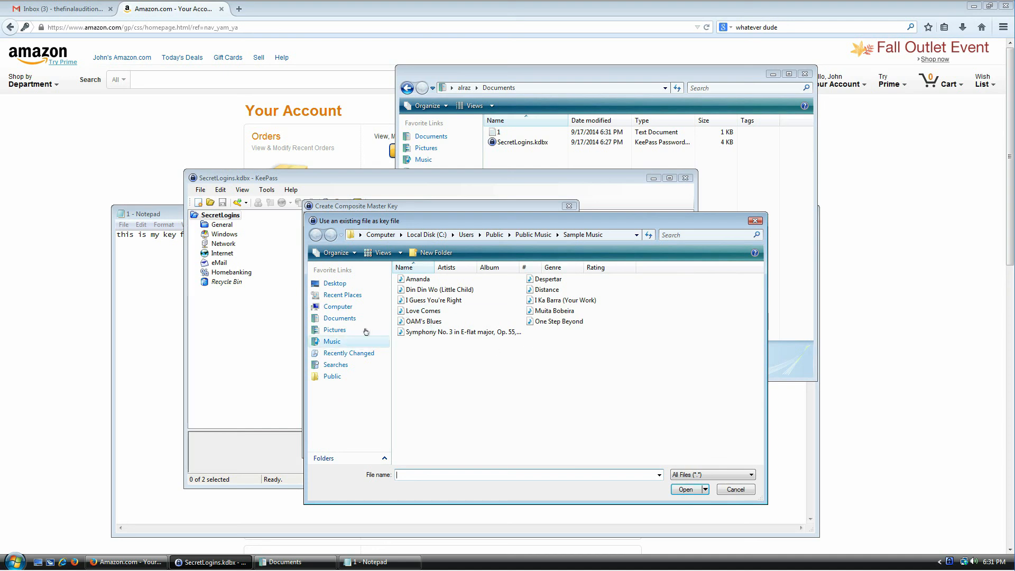
left_click(340, 318)
double_click(401, 280)
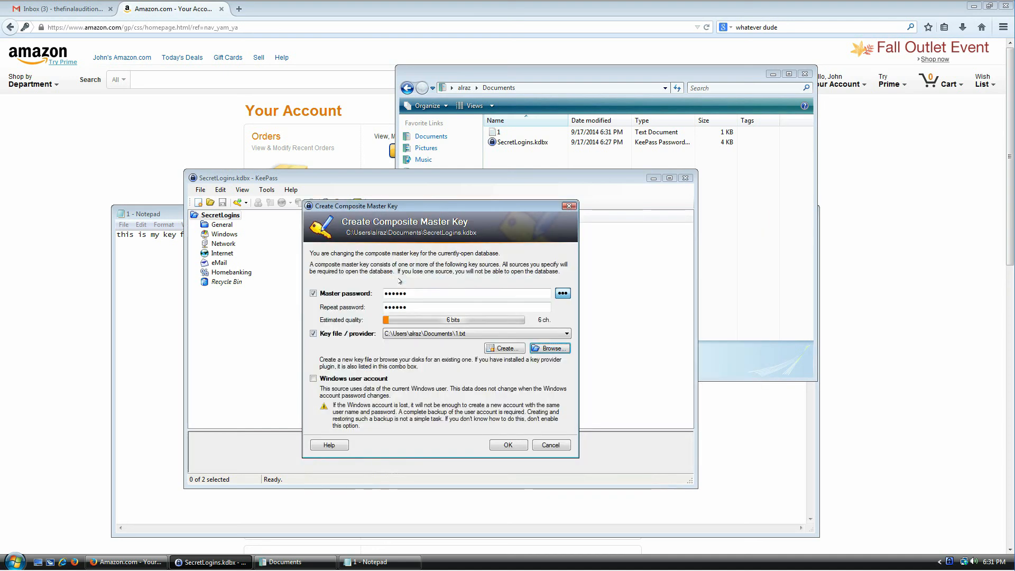
left_click(504, 444)
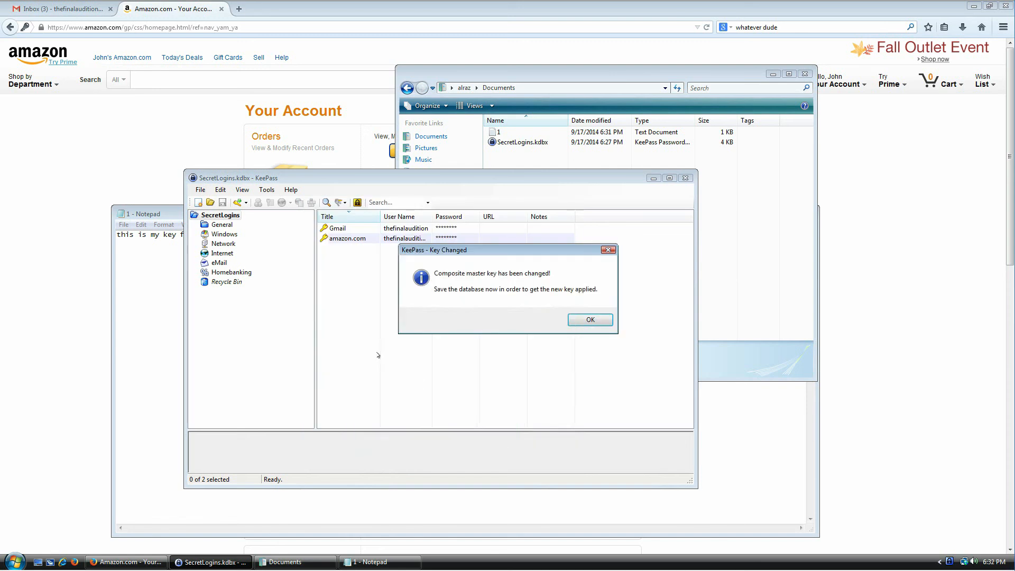
left_click(590, 320)
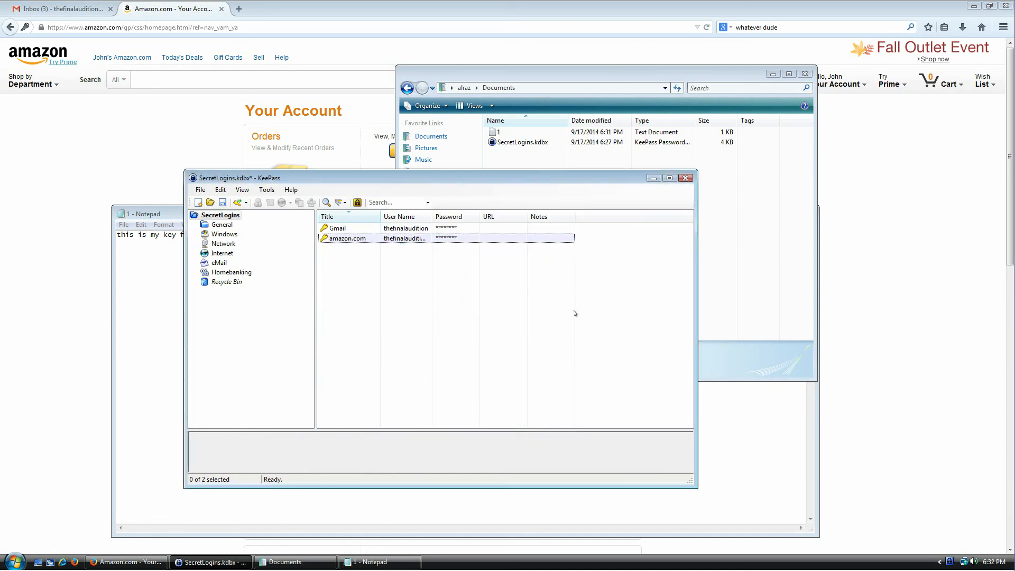
left_click(222, 203)
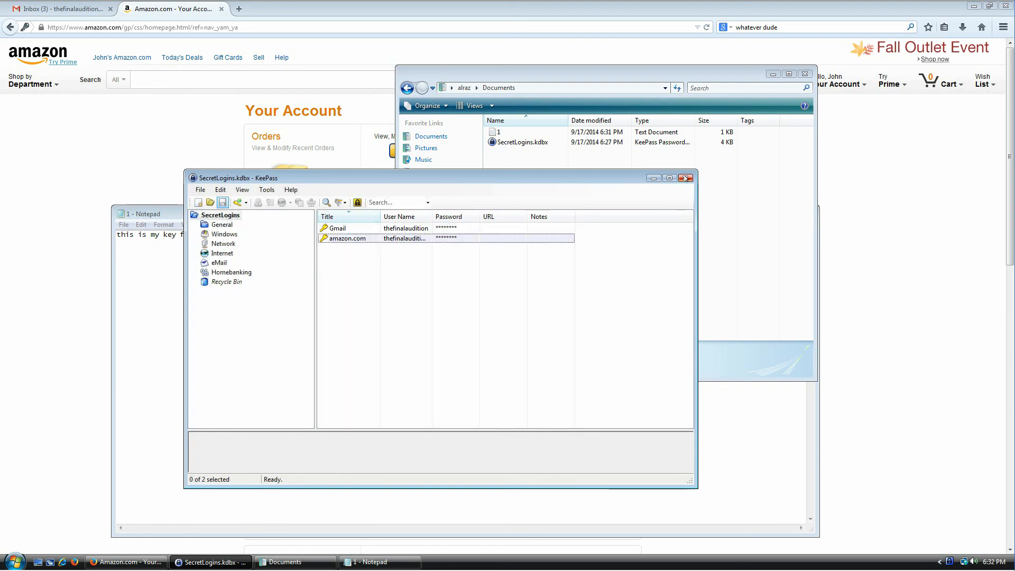
Step: Close the SecretLogins database and pick SecretLogins.kdbx to reopen
left_click(207, 192)
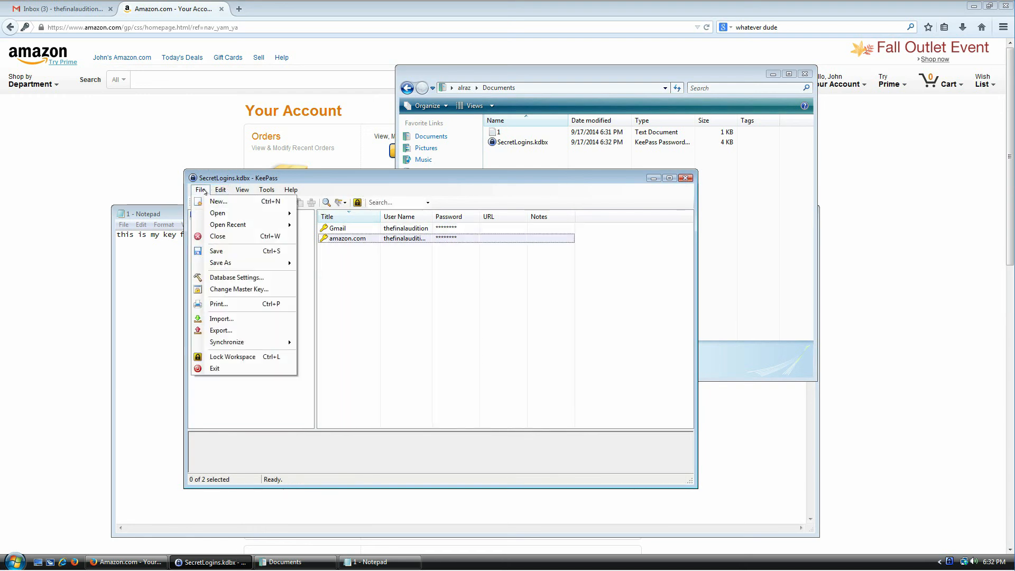
left_click(216, 236)
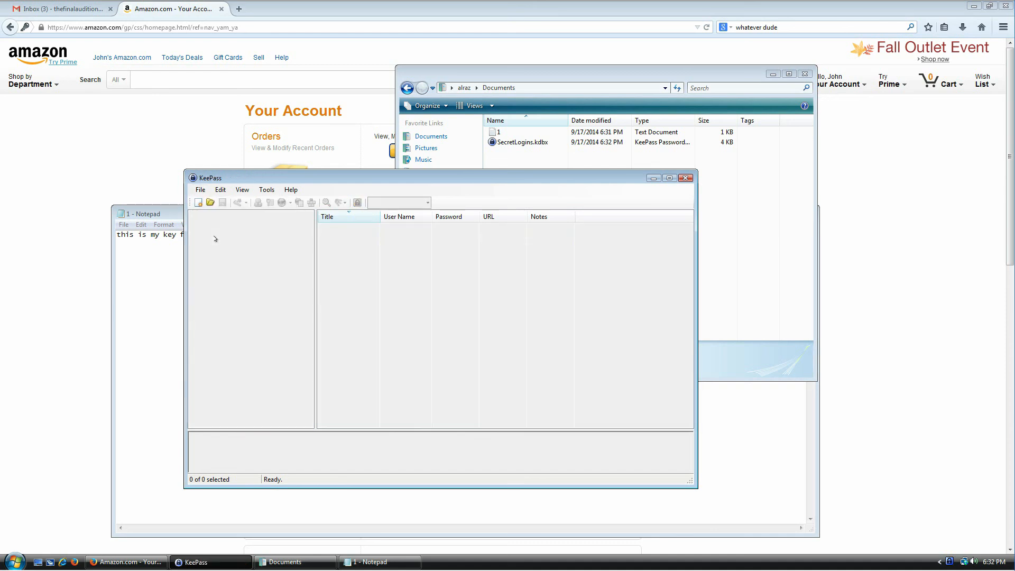
left_click(210, 202)
double_click(313, 251)
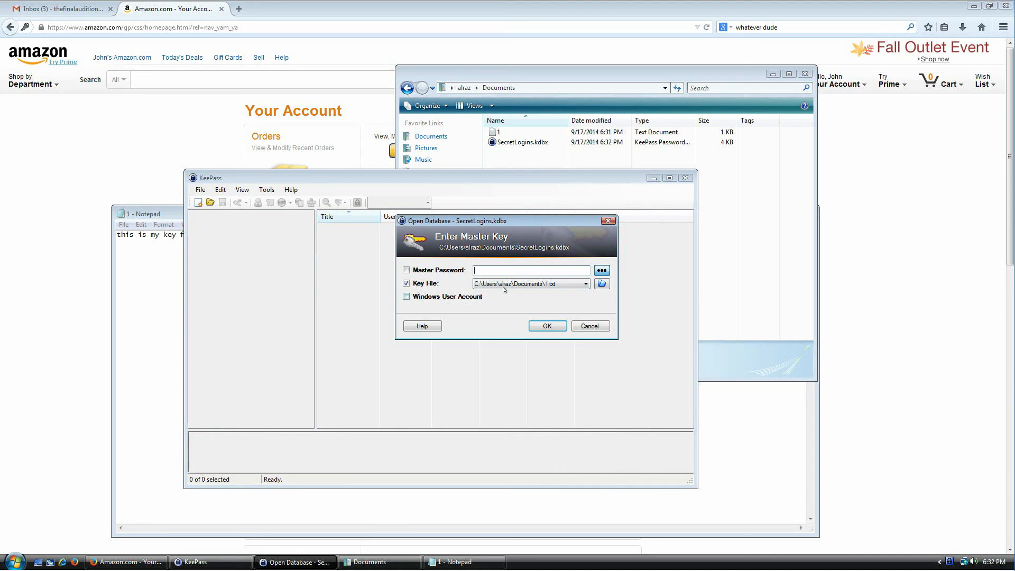
Step: Unlock it with key file 1.txt and the 6-character master password
left_click(548, 284)
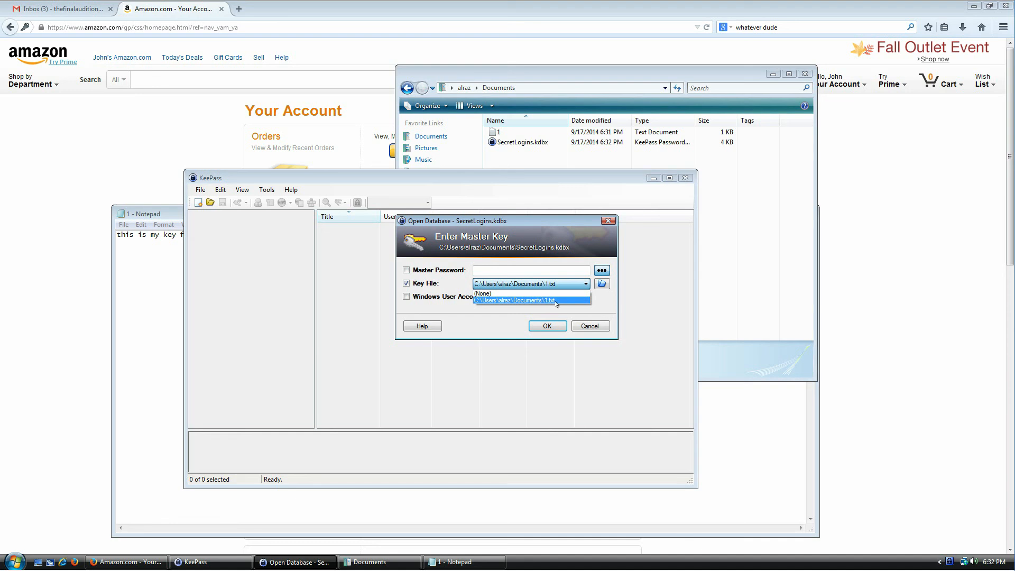
left_click(557, 300)
left_click(501, 271)
type("******")
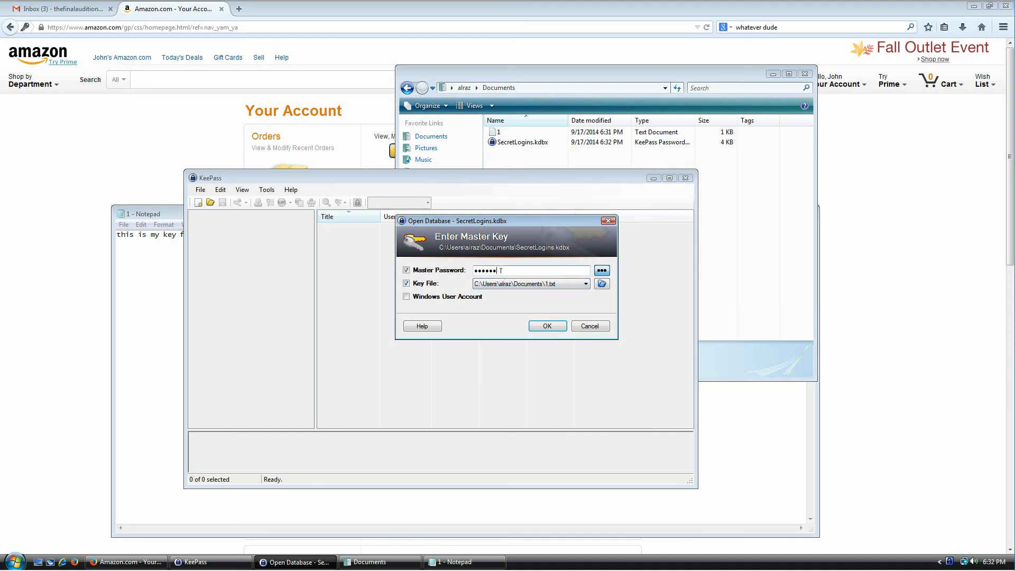
left_click(548, 326)
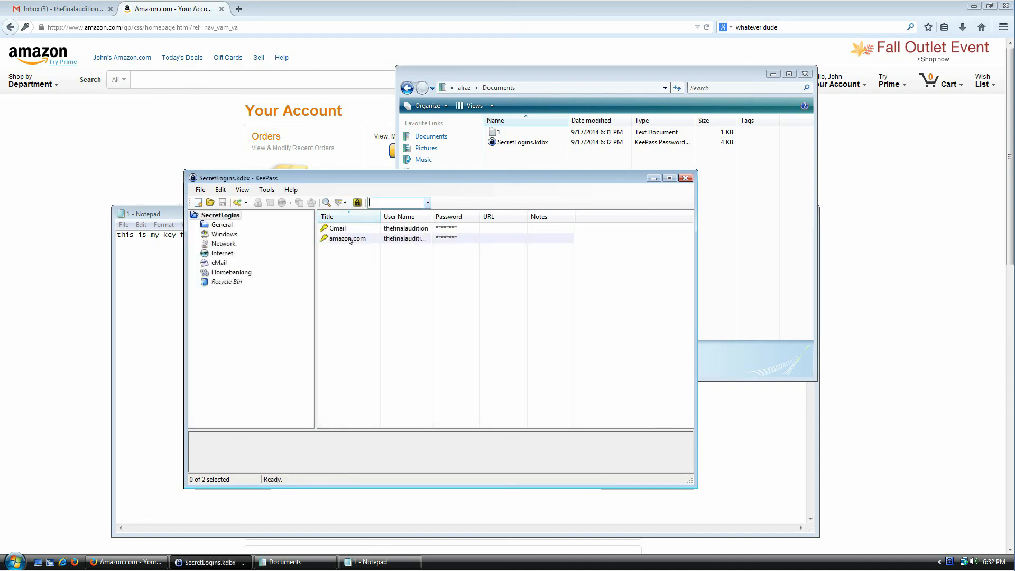
left_click(197, 195)
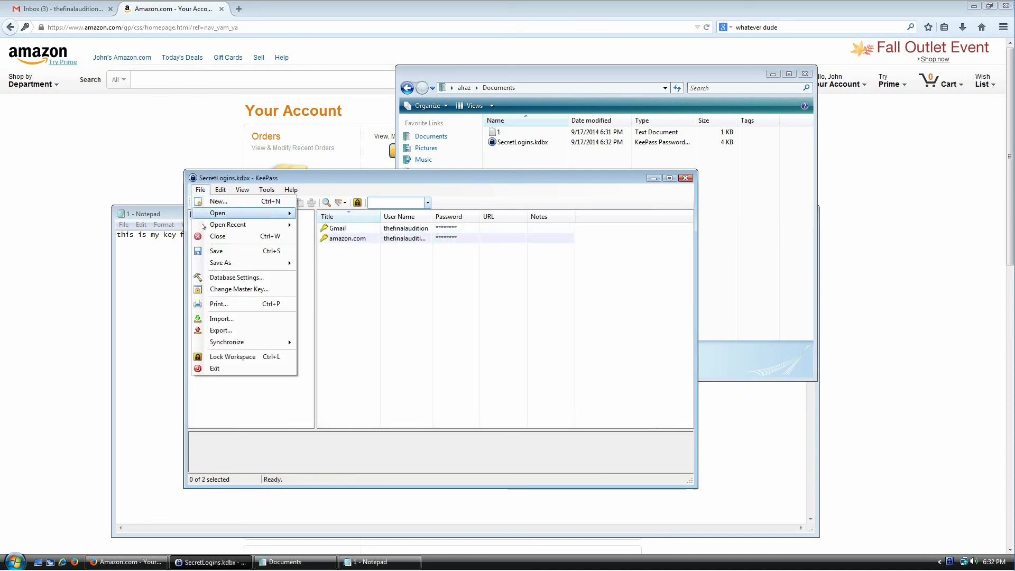
Step: Close the database and reopen SecretLogins.kdbx
left_click(206, 236)
left_click(201, 189)
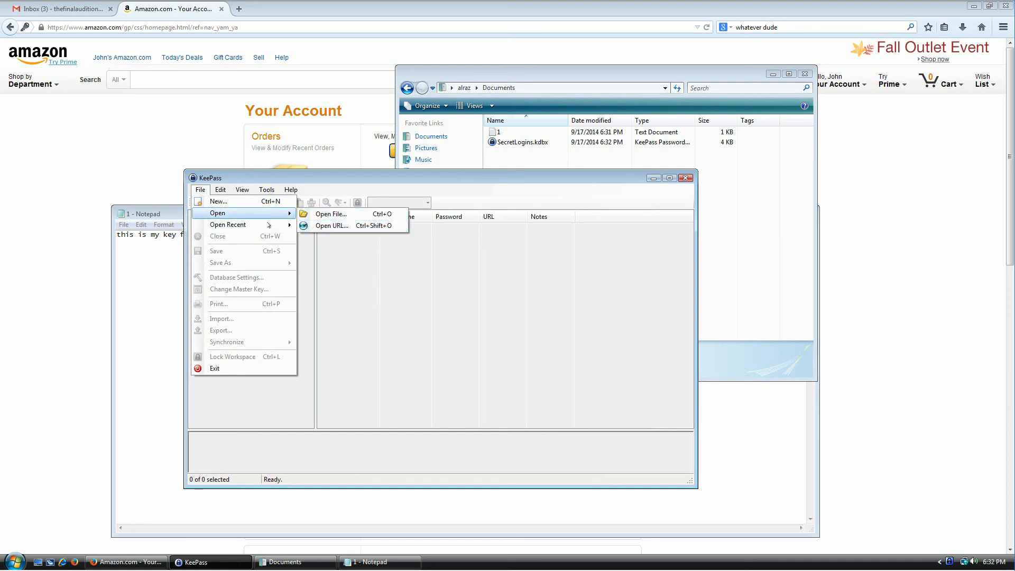
left_click(326, 214)
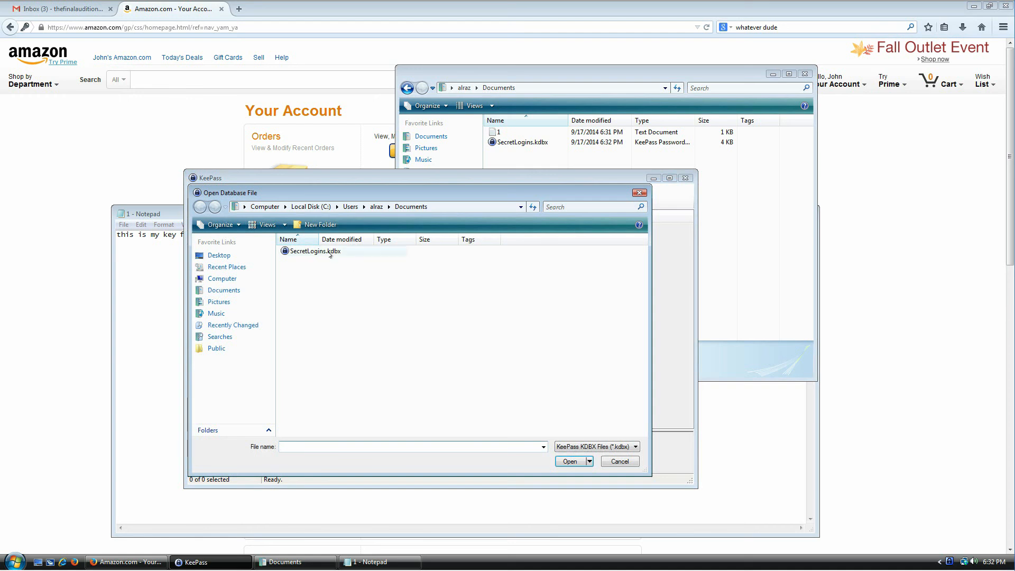
double_click(341, 250)
Step: Try unlocking with the master password and a Sample Music file as key file, then dismiss the invalid composite key error
left_click(603, 284)
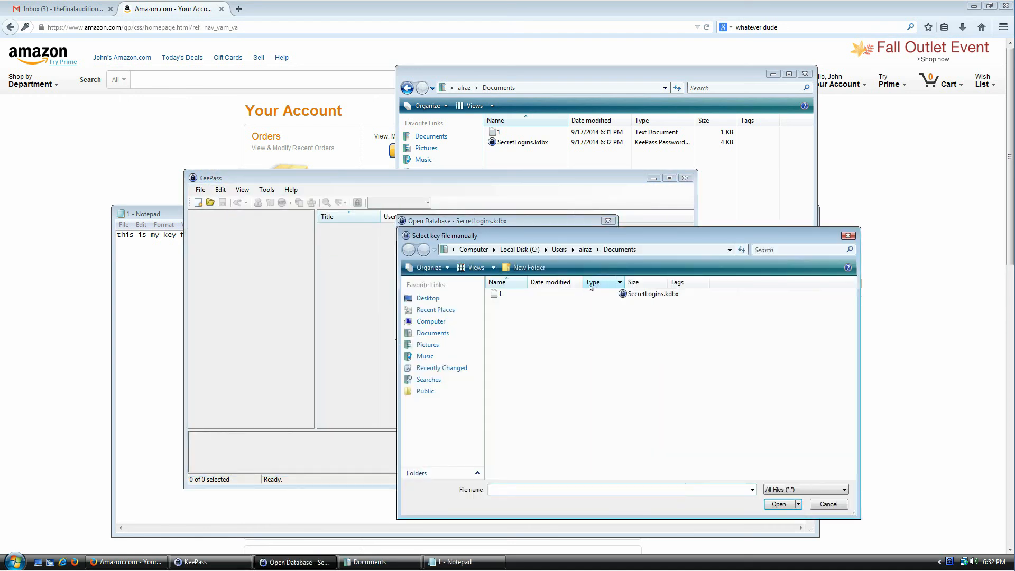
left_click(454, 358)
double_click(517, 329)
double_click(527, 325)
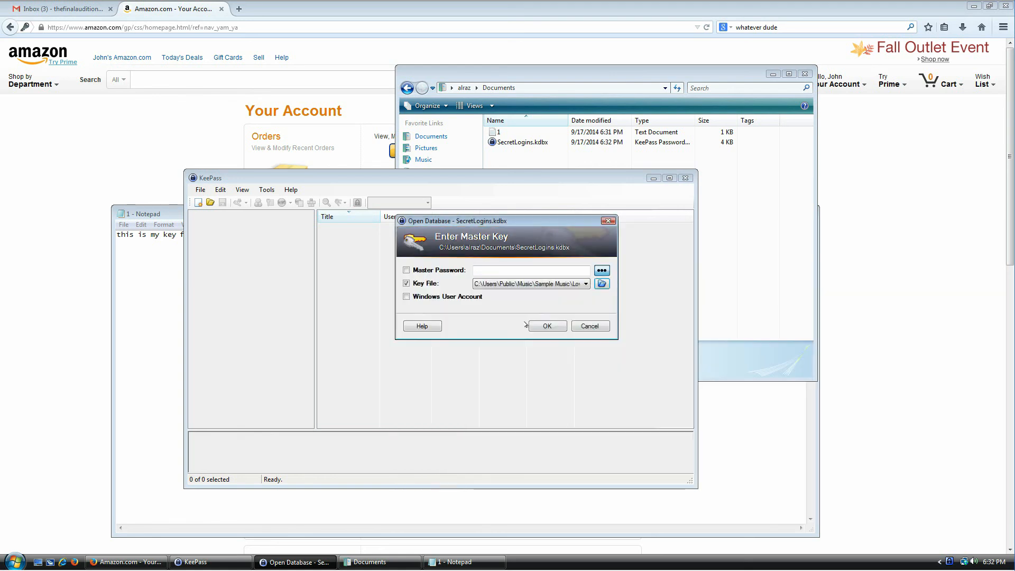
left_click(513, 267)
type("●●●●●●")
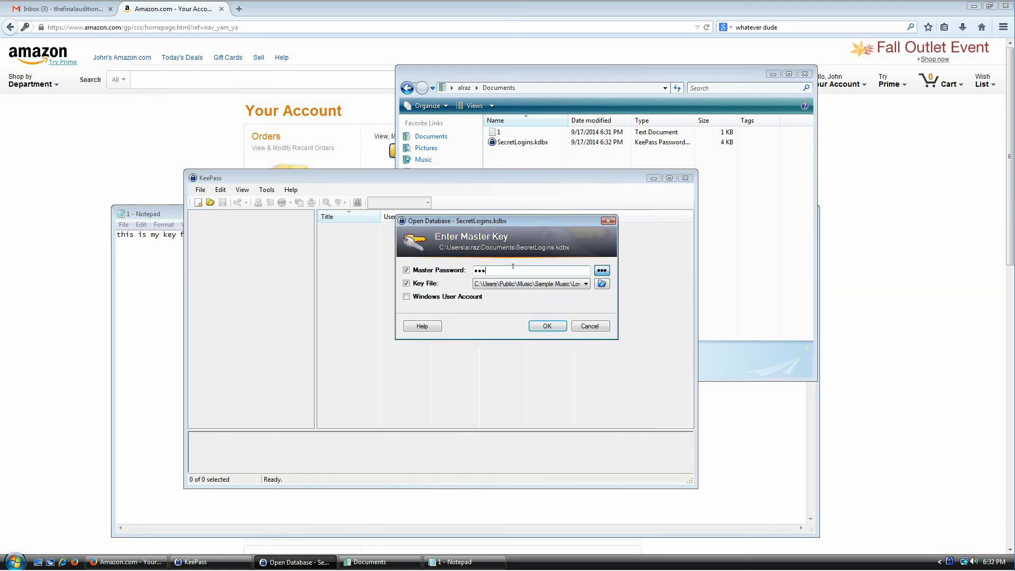
left_click(549, 325)
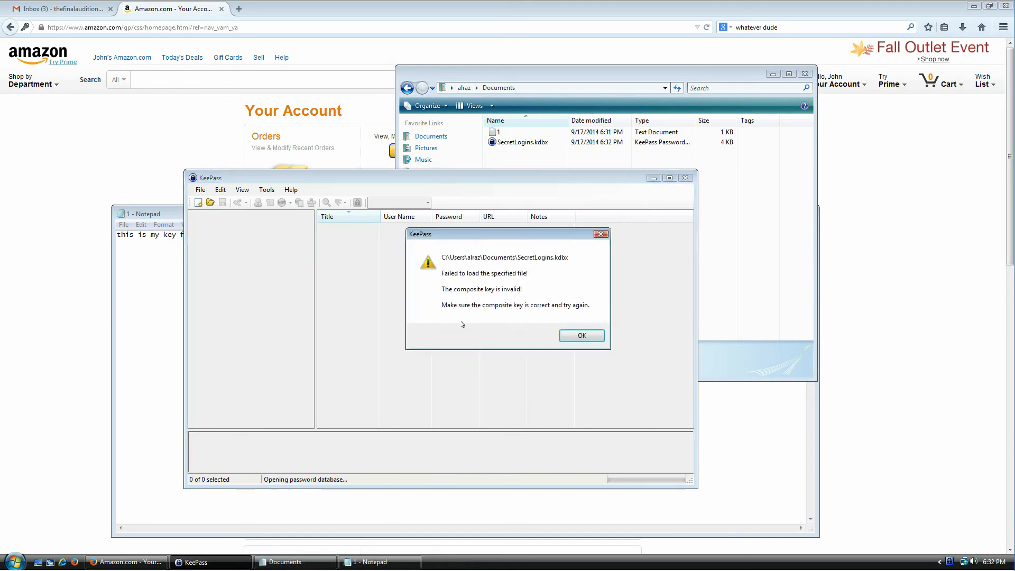
left_click(574, 337)
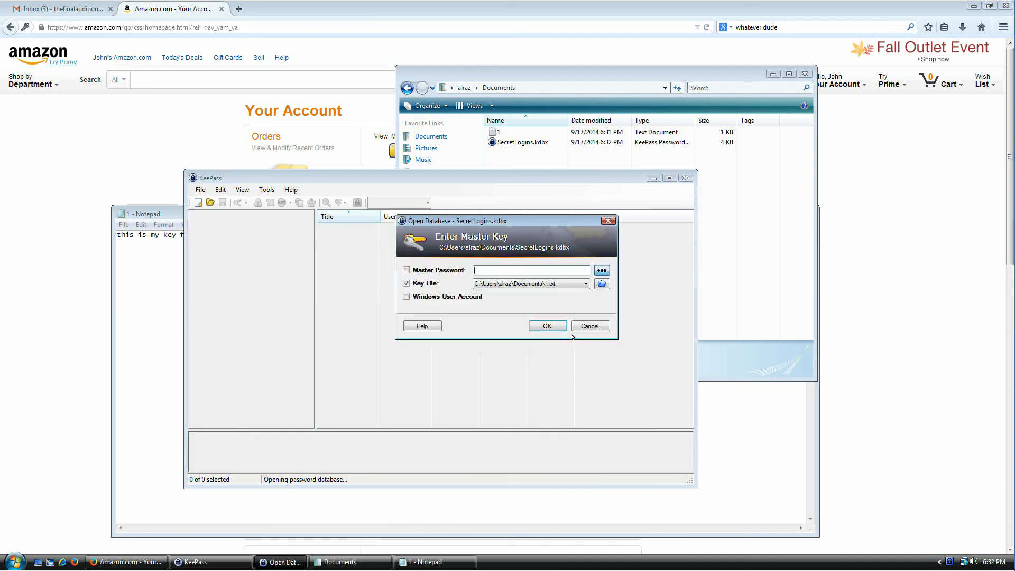
left_click(587, 284)
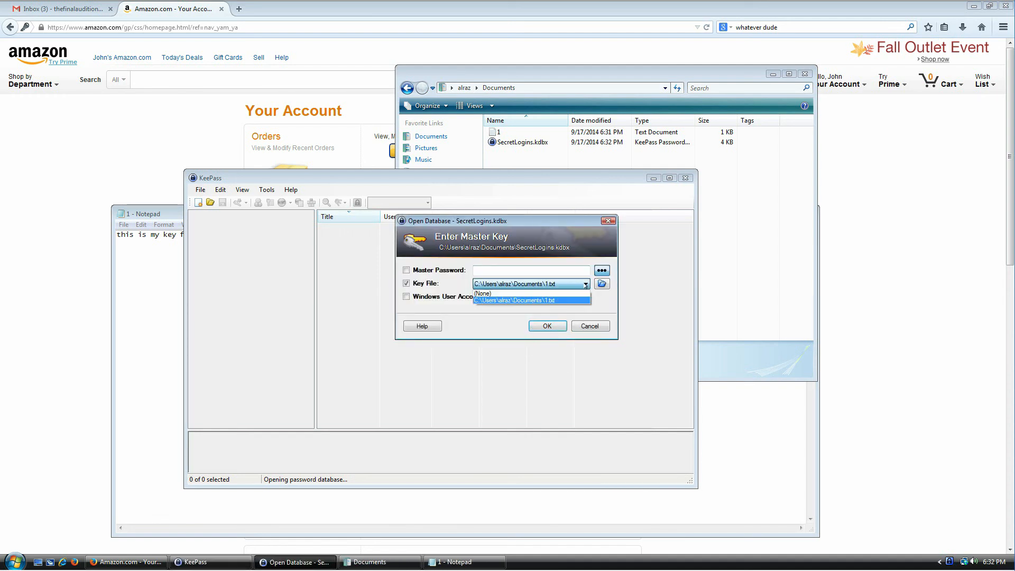
left_click(558, 302)
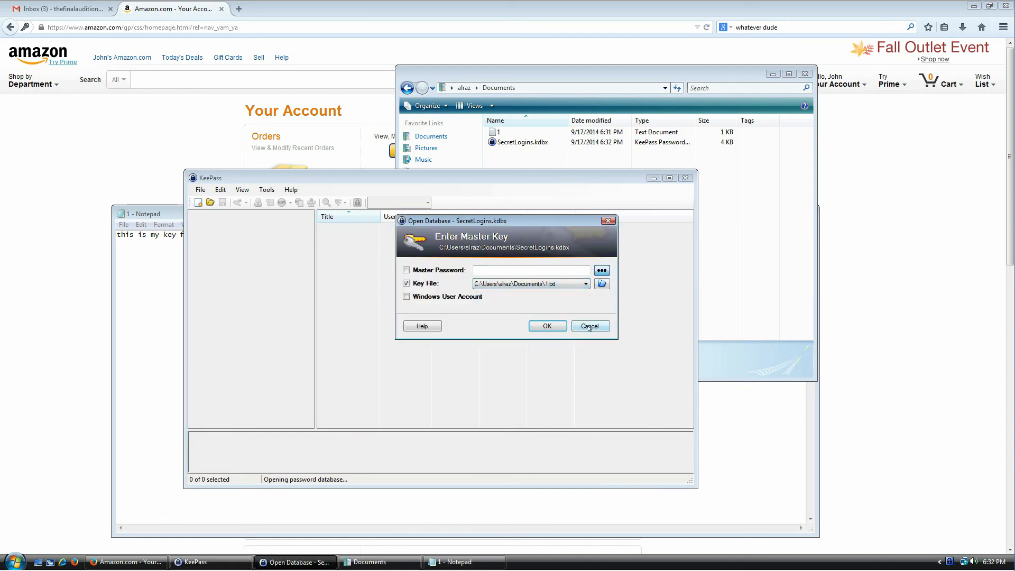
left_click(163, 277)
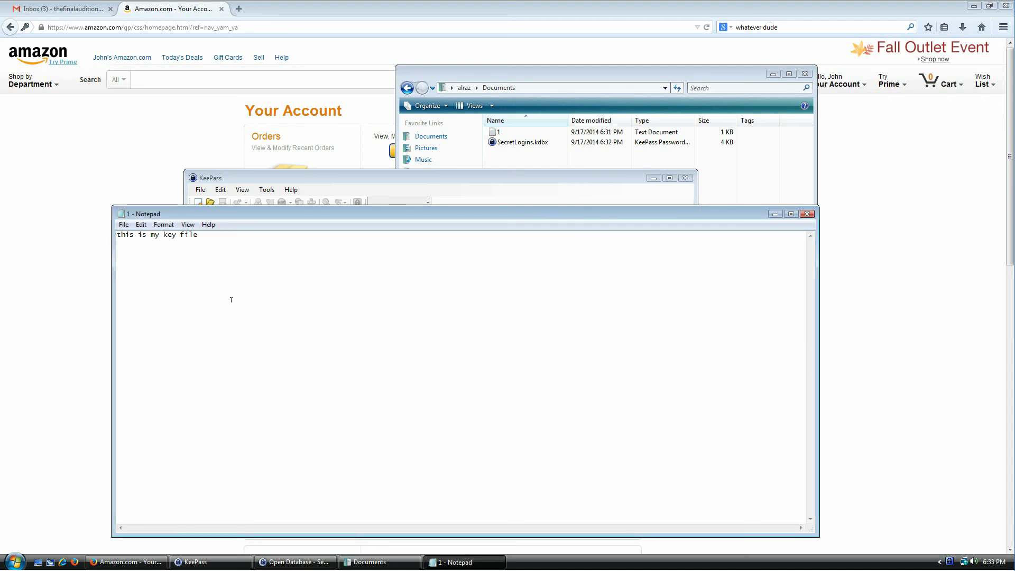
key("BackSpace")
type("I")
left_click(124, 224)
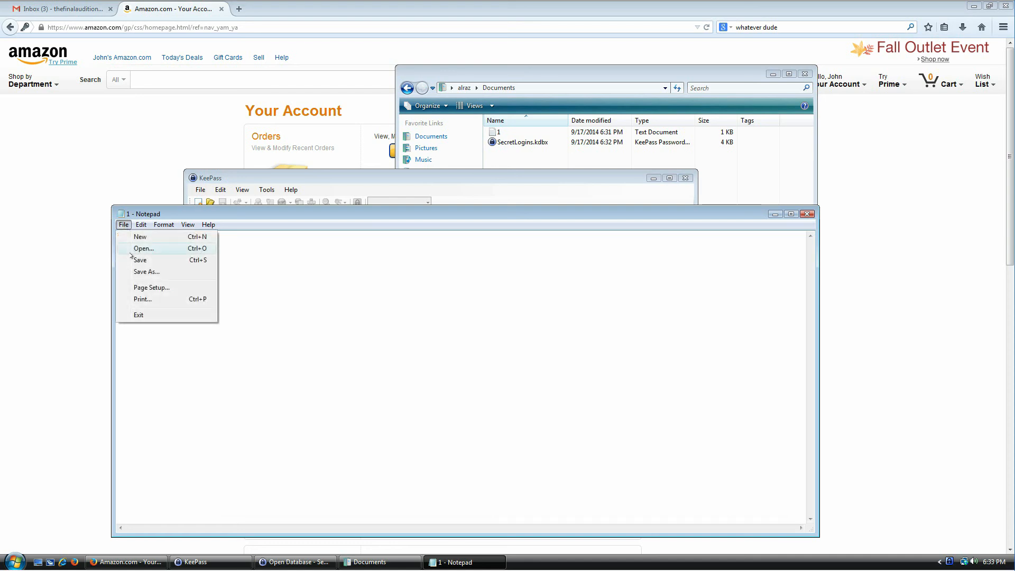
left_click(137, 260)
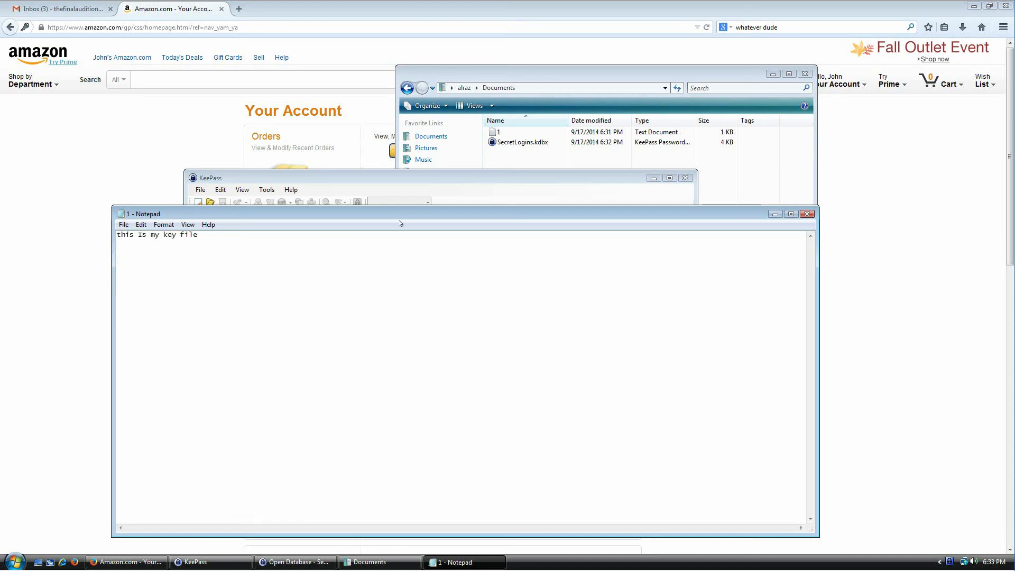
Step: Retry unlocking SecretLogins with the master password and edited key file, and dismiss the rejection error
left_click(458, 185)
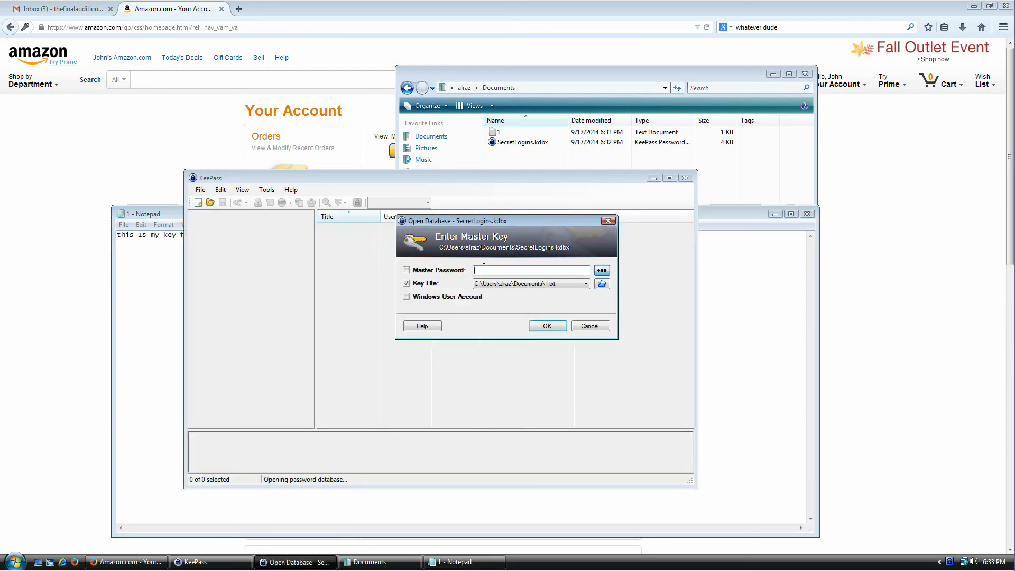
type("••")
left_click(548, 327)
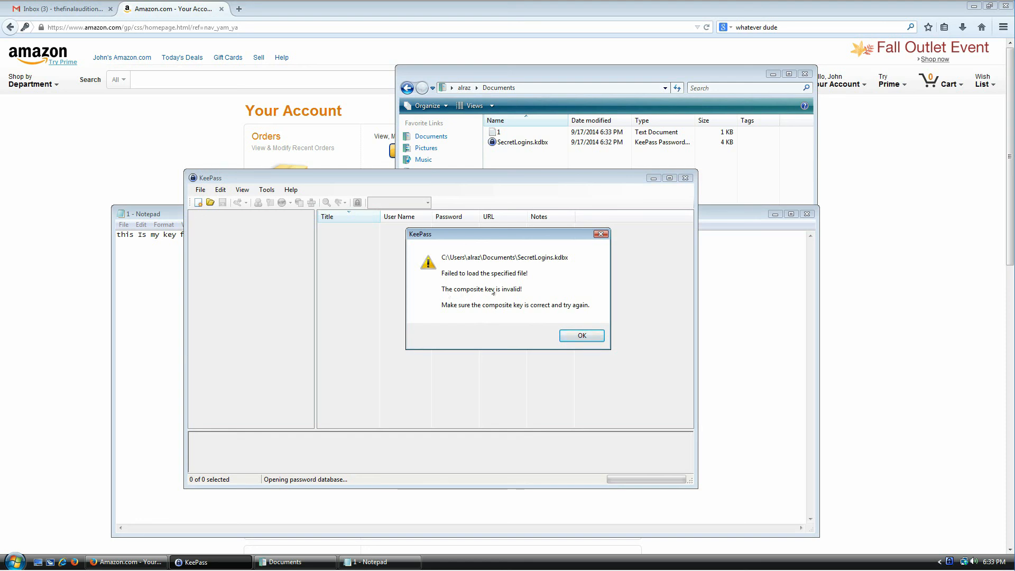
left_click(591, 339)
Step: Undo the capital 'I' in Notepad so the key file reads lowercase 'is' again
left_click(161, 306)
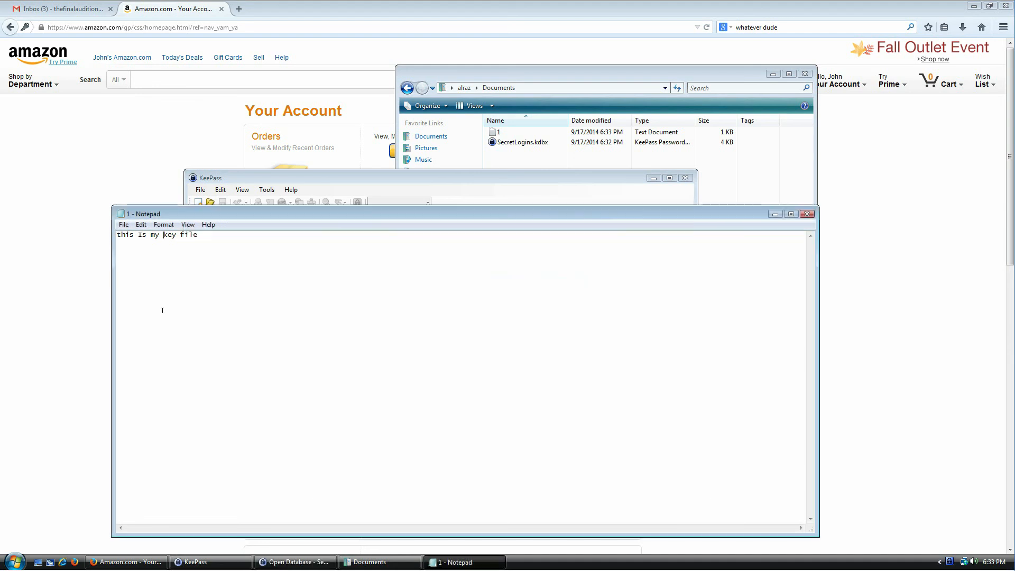
key("ctrl+z")
left_click(396, 192)
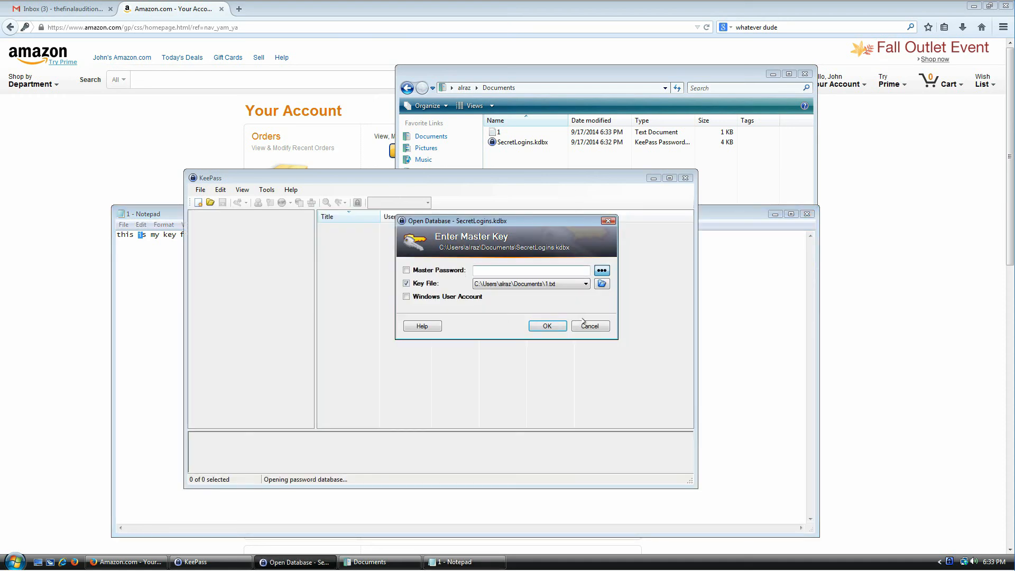